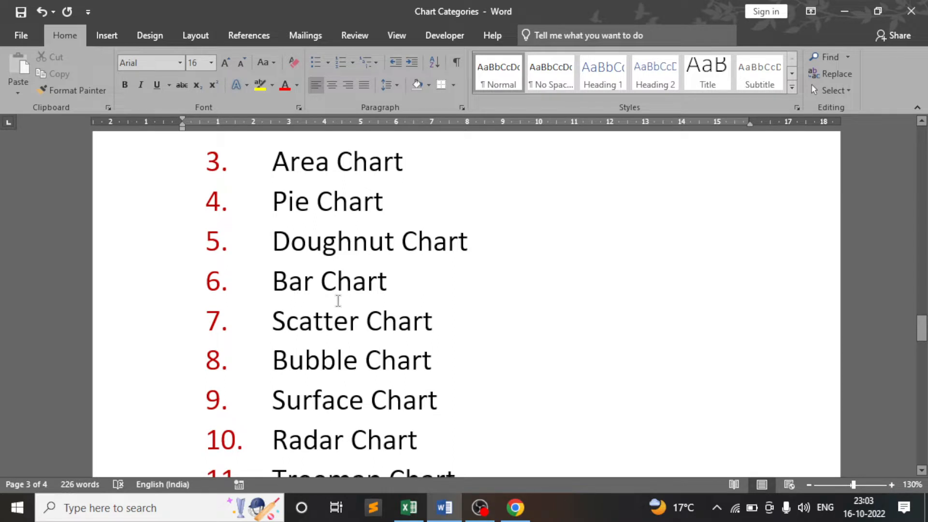
# - Switch to the Chart workbook in Excel and review the finished chart on the Column Chart sheet
pyautogui.scroll(-1, 338, 301)
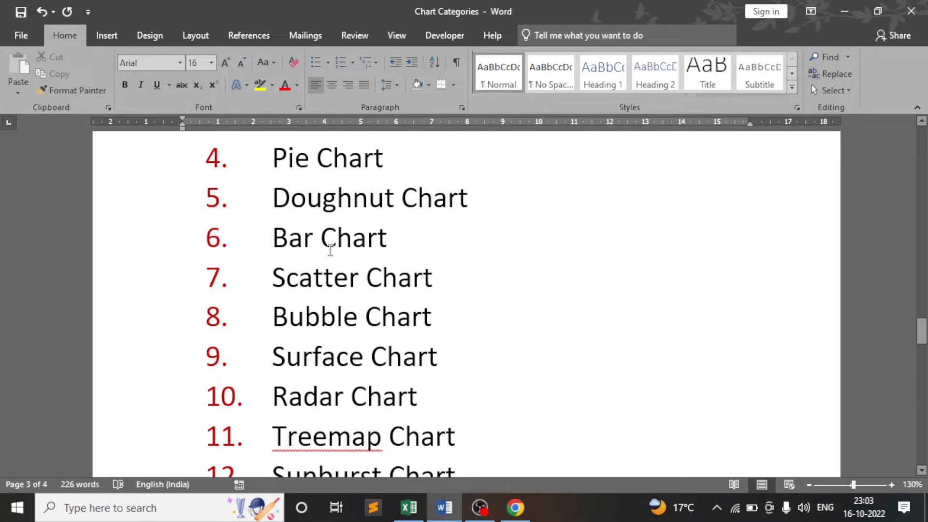
pyautogui.click(409, 508)
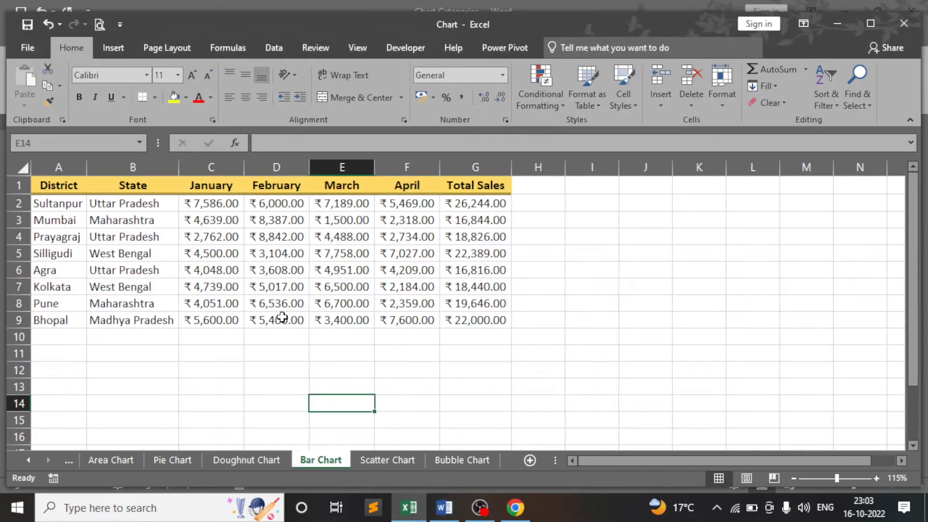
pyautogui.click(29, 460)
pyautogui.click(29, 460)
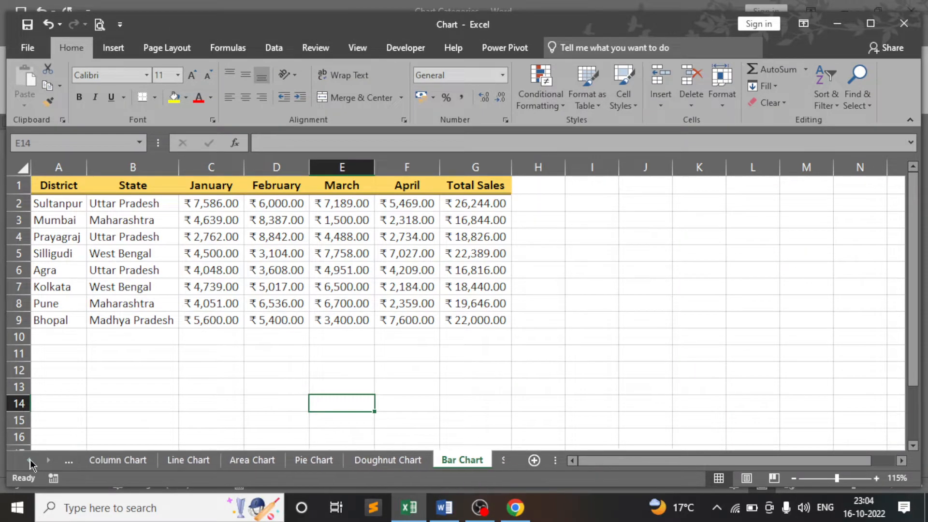
pyautogui.click(105, 464)
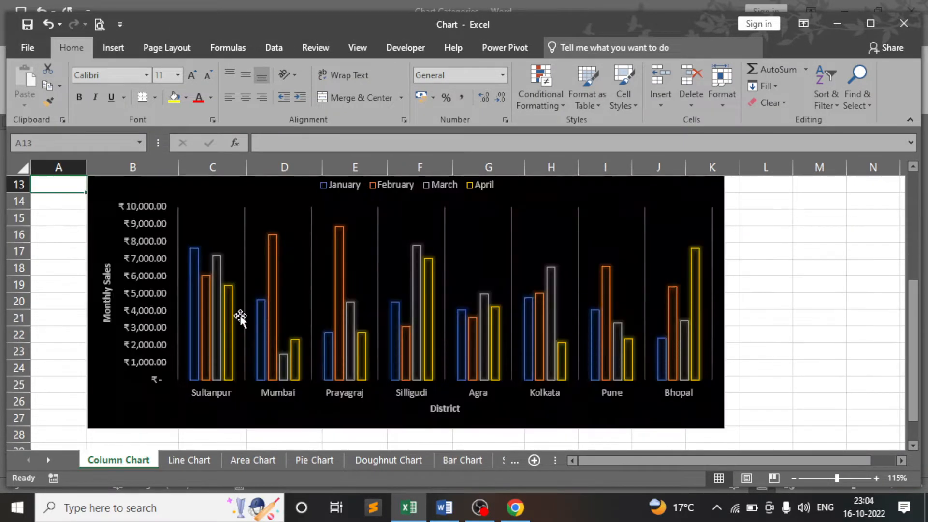
pyautogui.scroll(4, 239, 317)
pyautogui.scroll(-3, 389, 266)
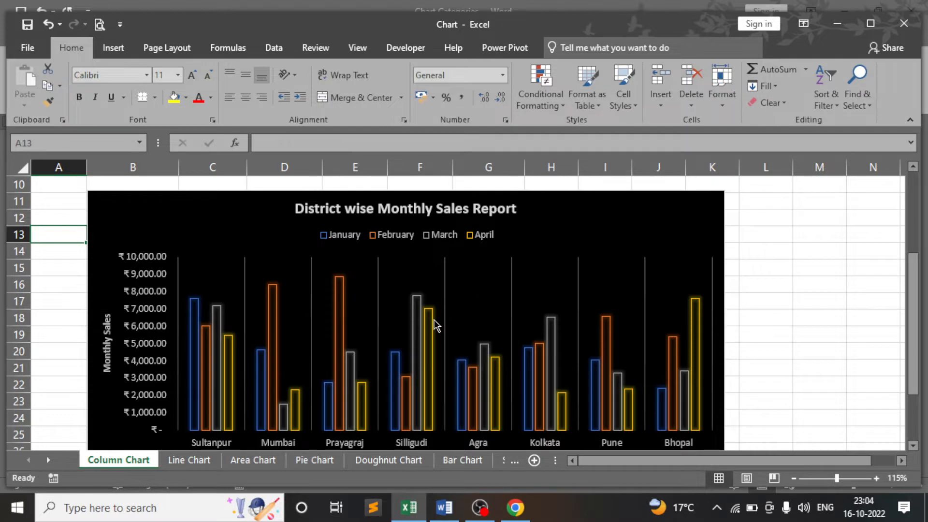
# - On the Bar Chart sheet, insert a Clustered Bar chart from the District column and the January to April sales, A1:A9 and C1:F9
pyautogui.click(462, 463)
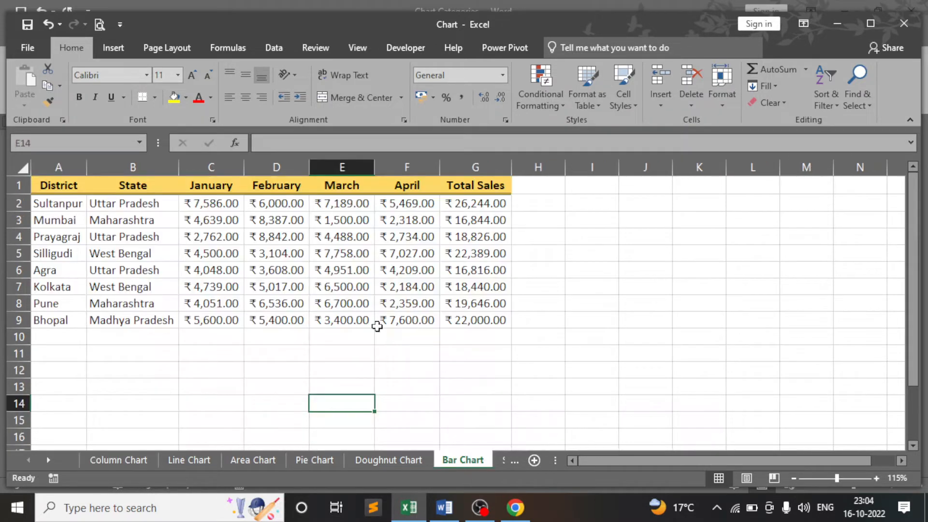
pyautogui.click(306, 253)
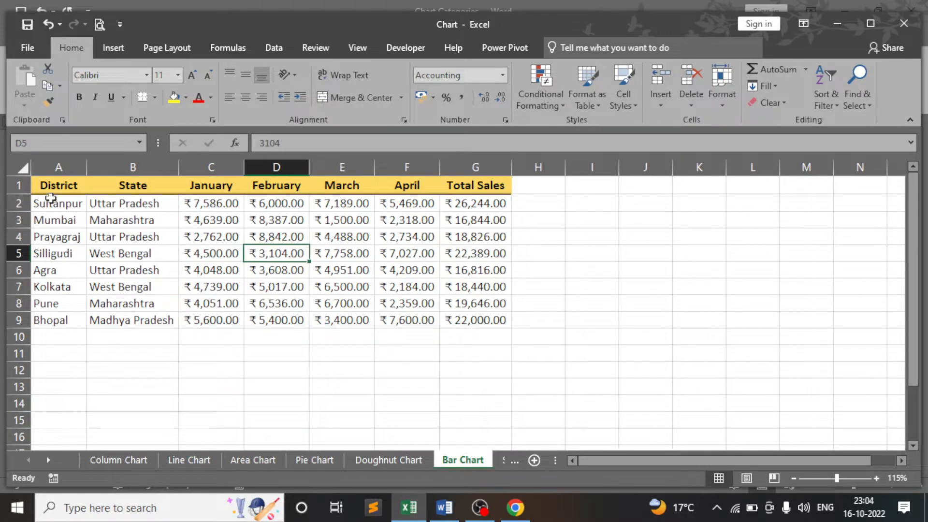
pyautogui.moveTo(47, 186); pyautogui.dragTo(44, 320)
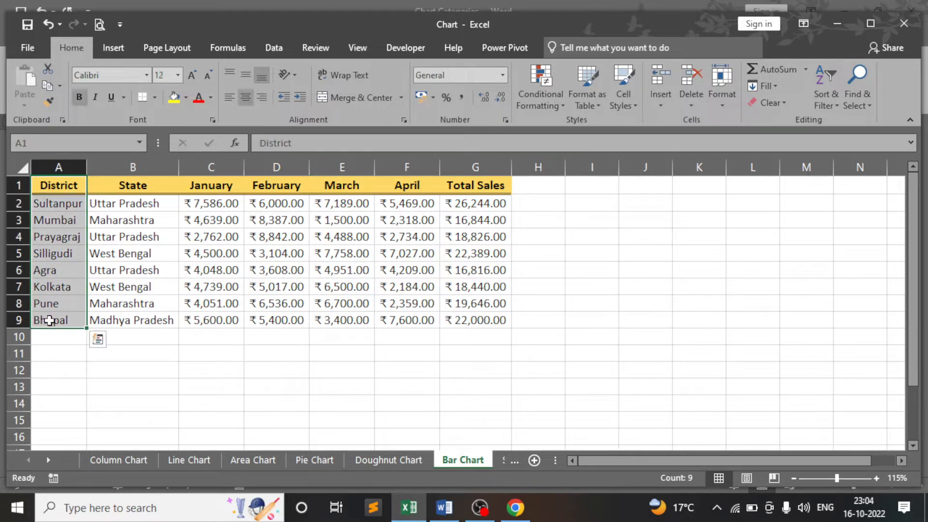
pyautogui.moveTo(207, 186); pyautogui.dragTo(415, 321)
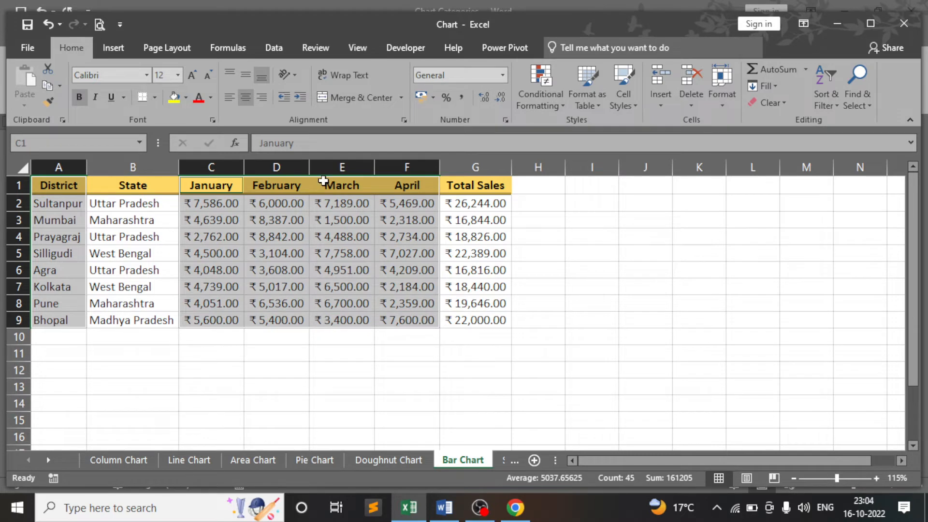
pyautogui.click(113, 48)
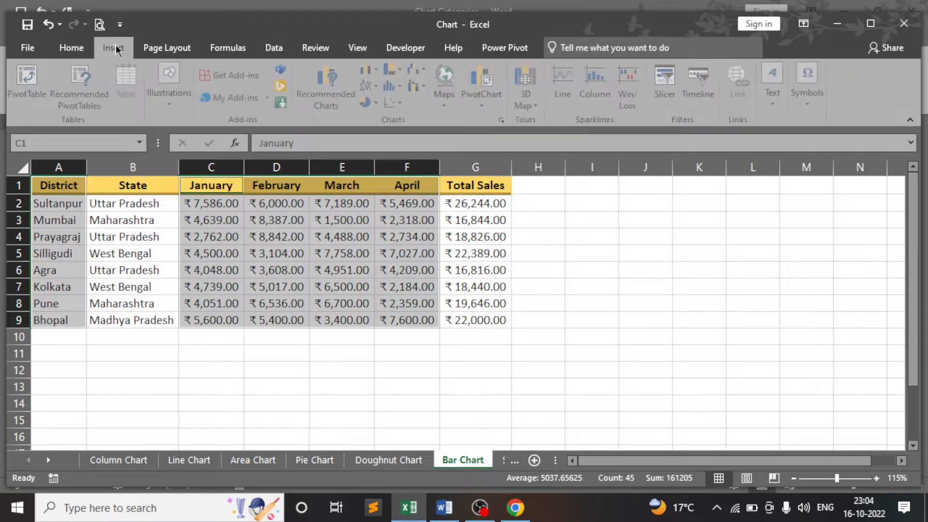
pyautogui.click(505, 121)
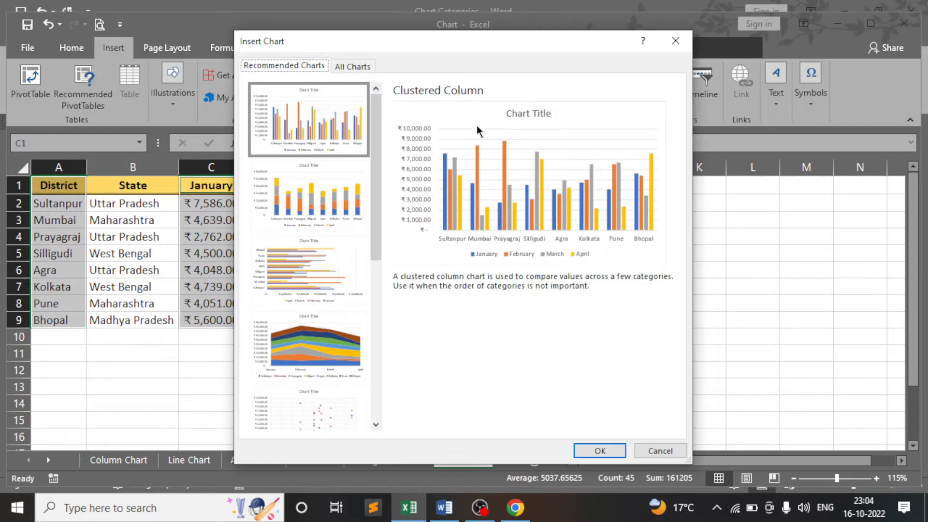
pyautogui.click(353, 68)
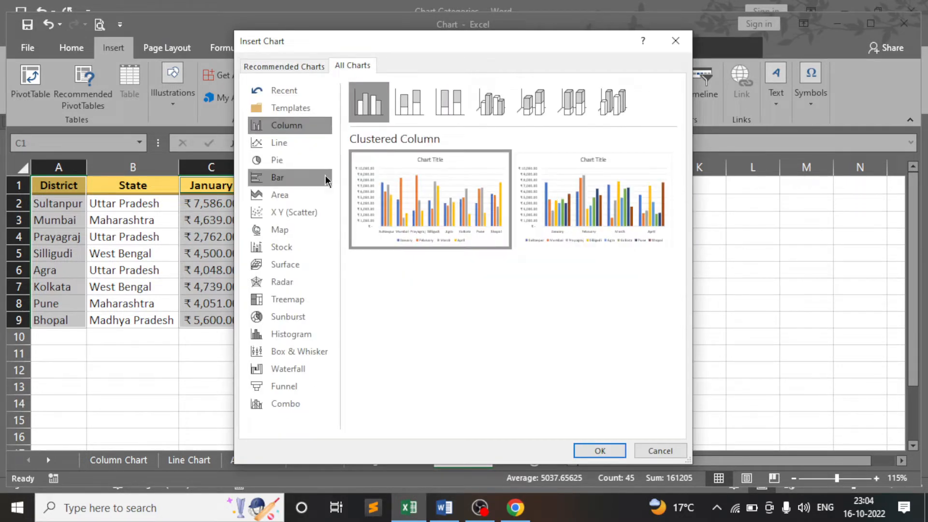
pyautogui.click(284, 179)
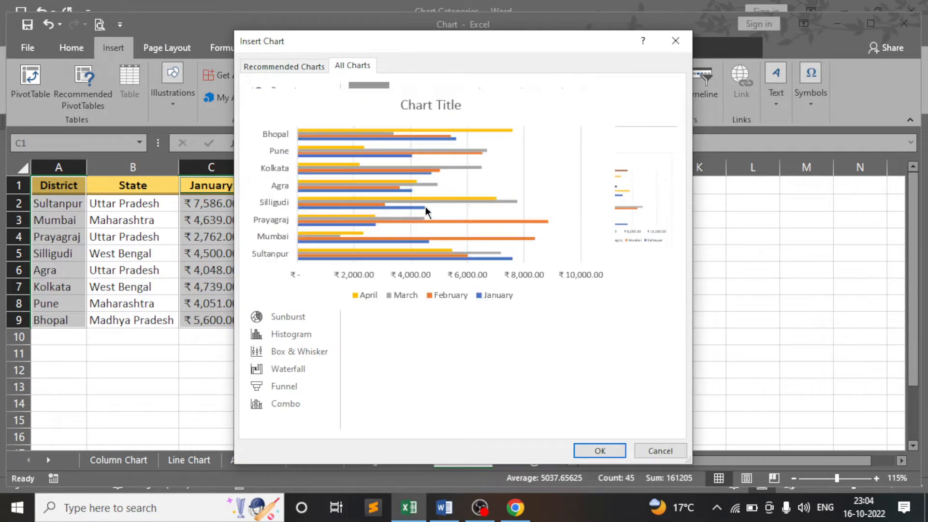
pyautogui.click(599, 451)
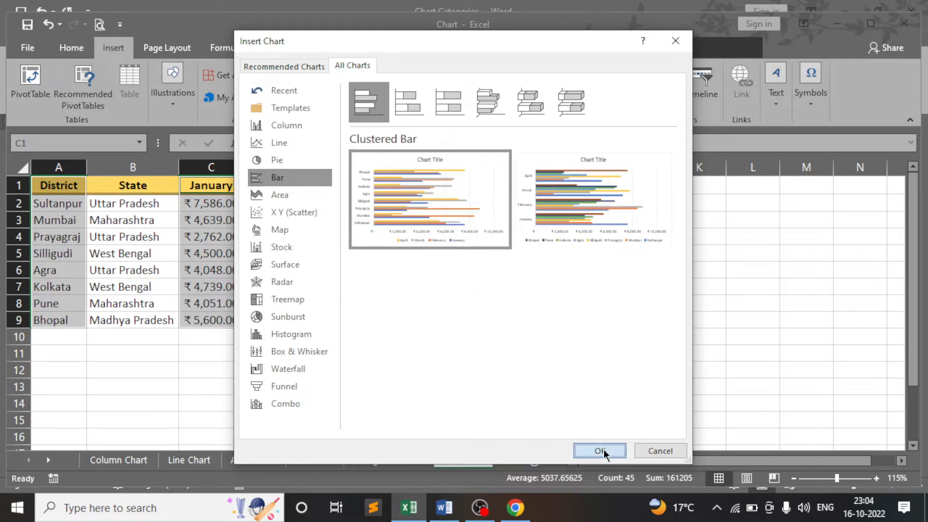
# - Enlarge the bar chart to about 9.5 cm high and 16.3 cm wide
pyautogui.scroll(-2, 604, 271)
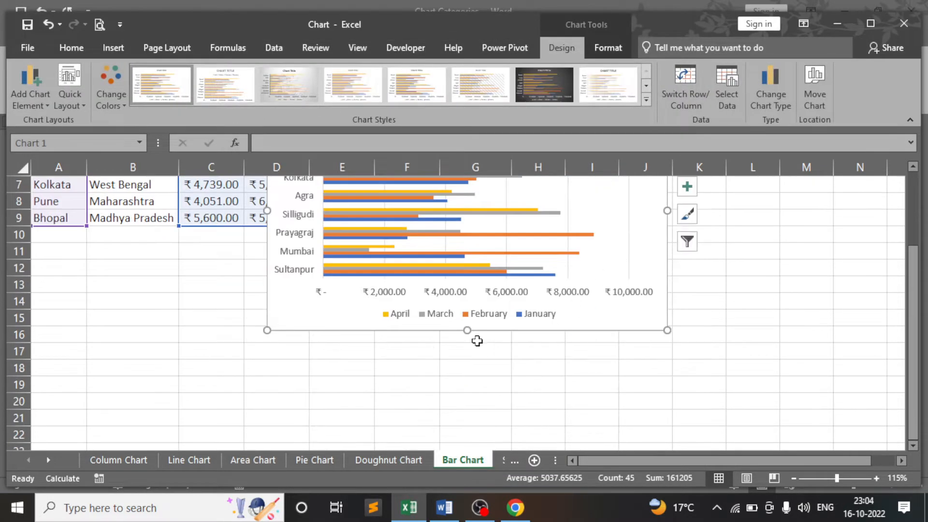
pyautogui.moveTo(467, 330); pyautogui.dragTo(464, 390)
pyautogui.scroll(1, 645, 338)
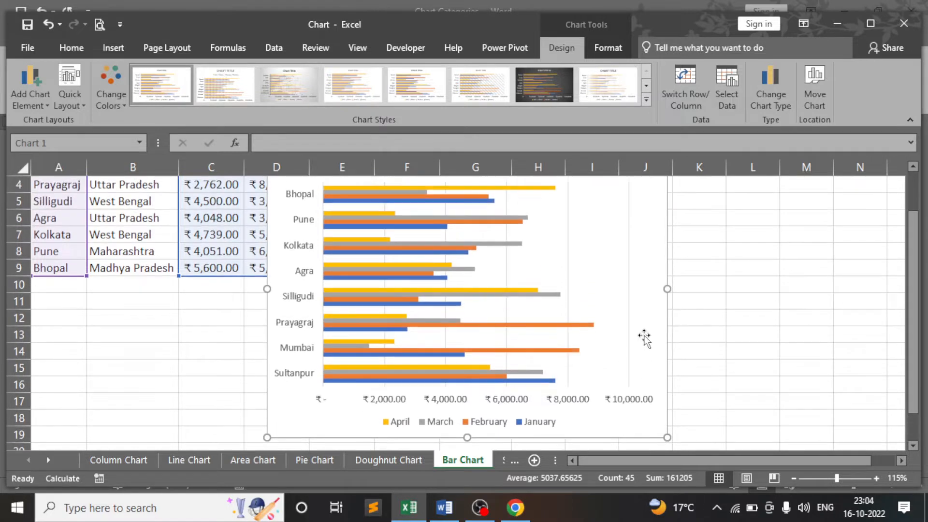
pyautogui.moveTo(666, 290); pyautogui.dragTo(780, 294)
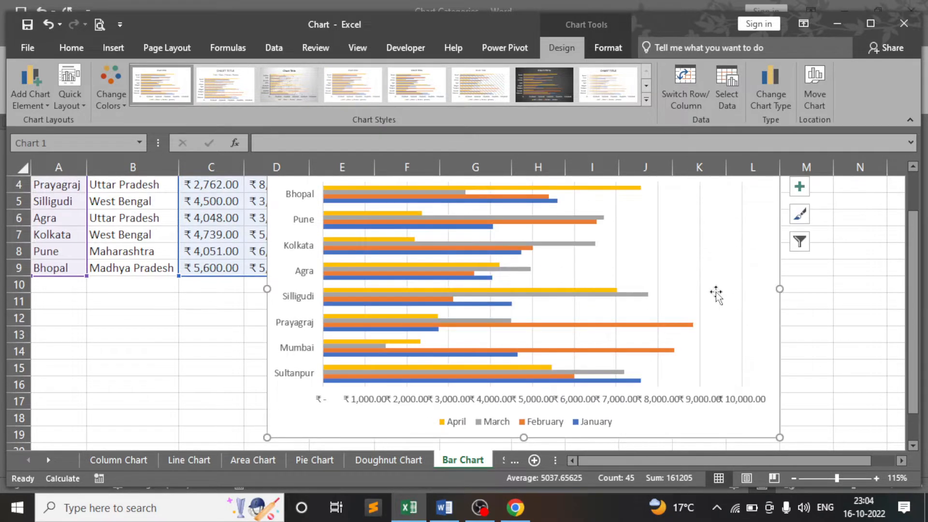
# - Move the bar chart below the sales table so that it starts around row 10 in column B
pyautogui.scroll(1, 716, 290)
pyautogui.moveTo(734, 205); pyautogui.dragTo(733, 244)
pyautogui.scroll(-2, 734, 246)
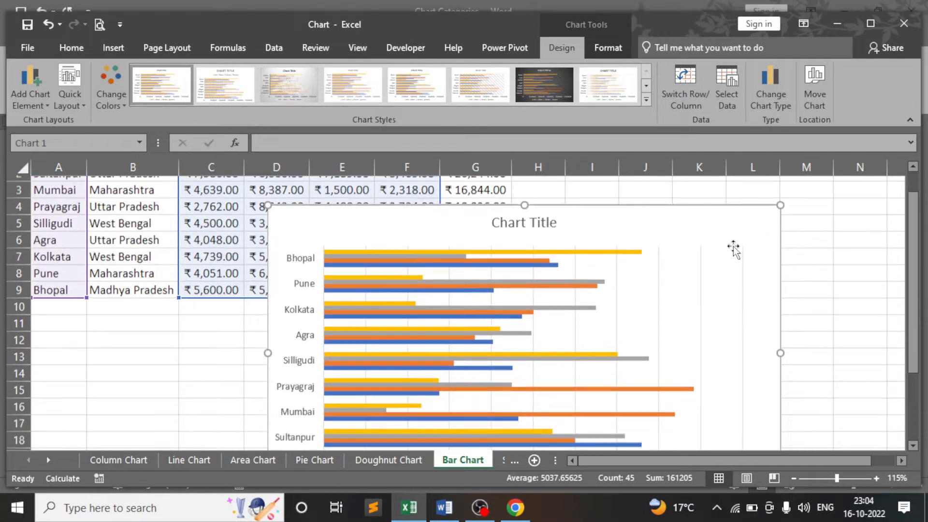
pyautogui.scroll(1, 751, 220)
pyautogui.moveTo(750, 201); pyautogui.dragTo(641, 237)
pyautogui.scroll(-1, 708, 259)
# - Remove the fill and the outline from the bar chart's chart area
pyautogui.click(610, 50)
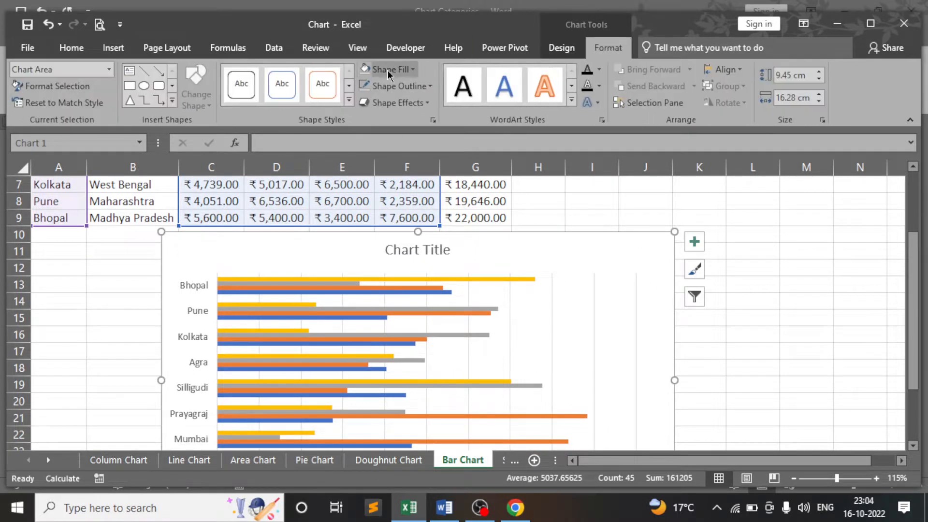
pyautogui.click(387, 69)
pyautogui.click(390, 213)
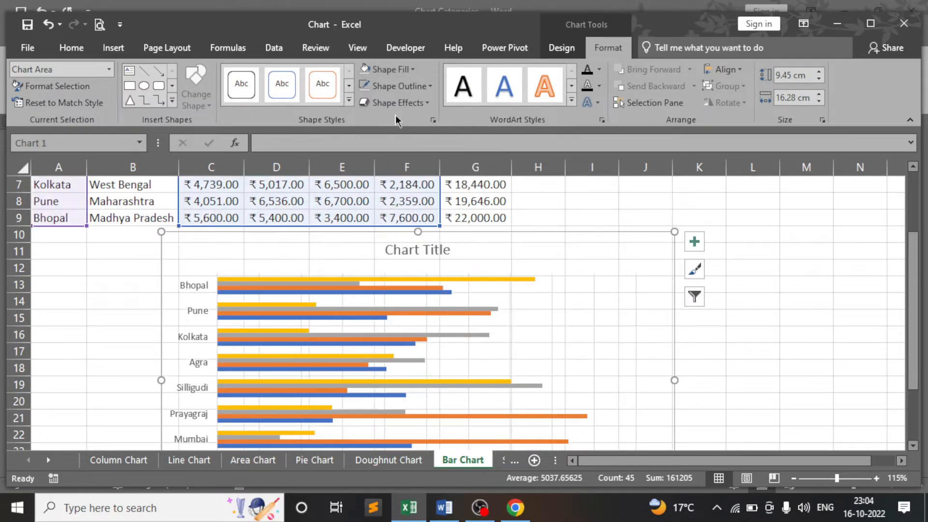
pyautogui.click(392, 87)
pyautogui.click(387, 232)
pyautogui.scroll(-2, 445, 262)
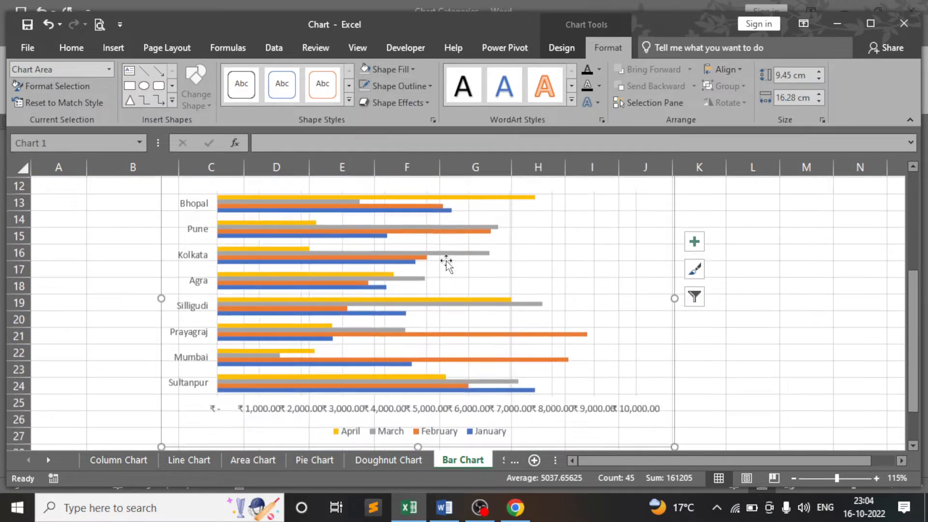
# - Hide the gridlines on the Bar Chart sheet and look over the chart against the plain background
pyautogui.click(120, 244)
pyautogui.click(358, 47)
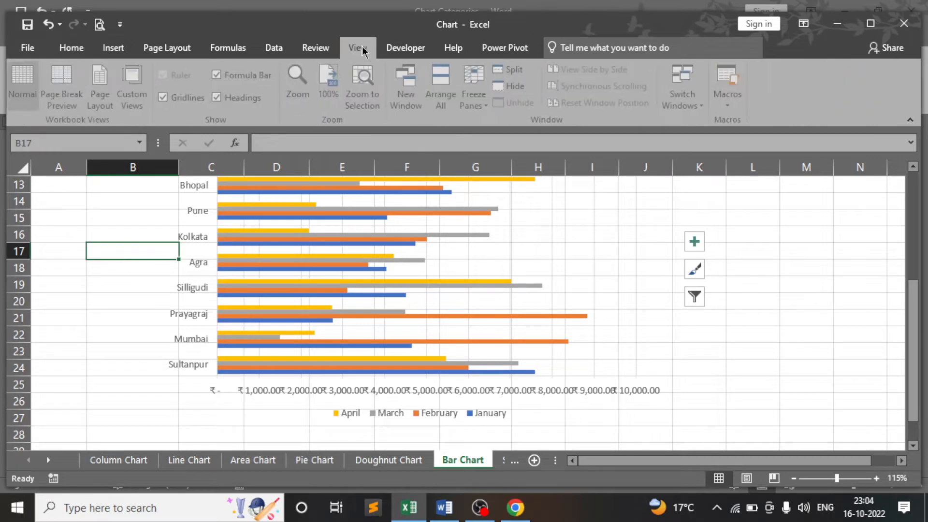
pyautogui.click(166, 97)
pyautogui.click(125, 319)
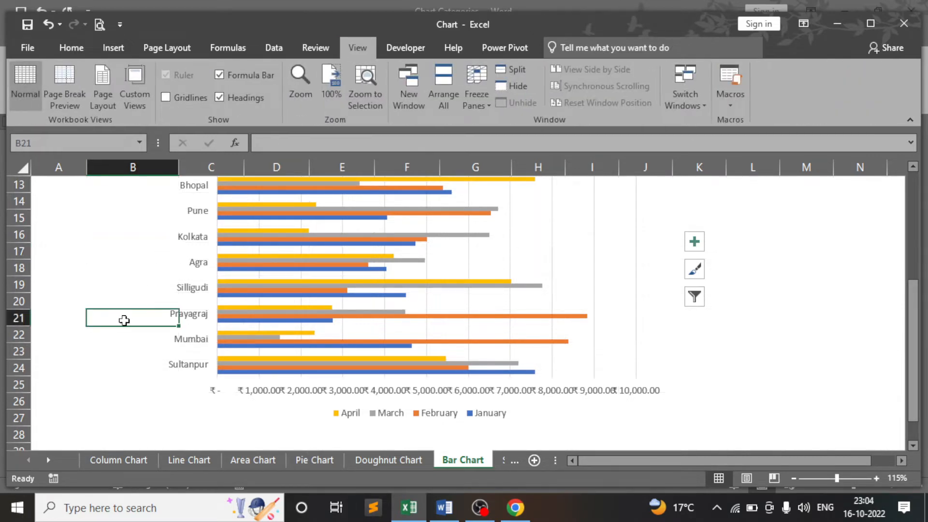
pyautogui.scroll(1, 139, 318)
pyautogui.scroll(2, 375, 275)
pyautogui.scroll(-2, 399, 266)
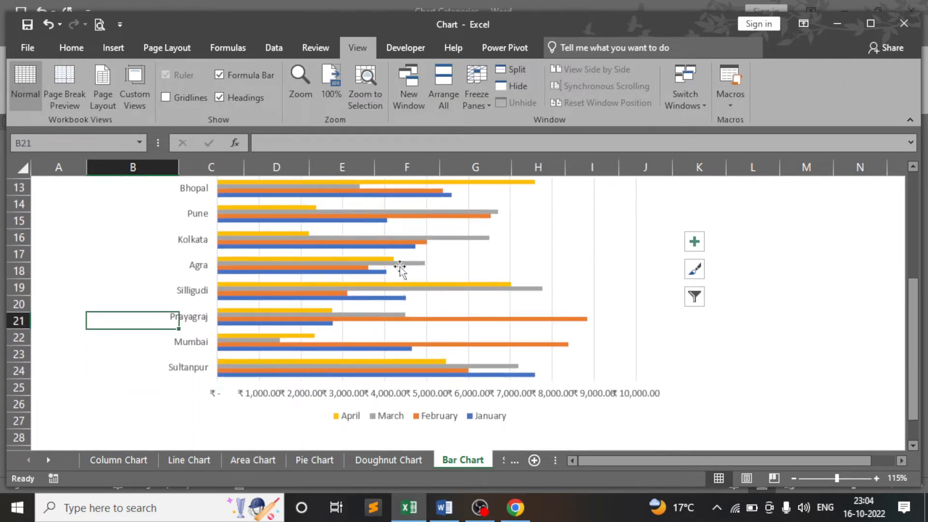
pyautogui.scroll(2, 406, 267)
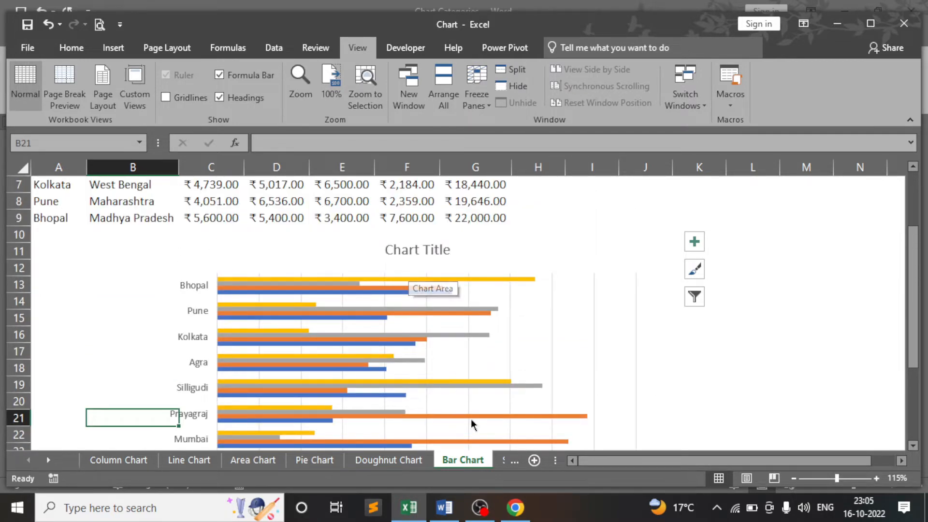
# - Open the Scatter Chart sheet and examine its state, monthly and Target Sales columns and the Total Sales formula in G2
pyautogui.click(501, 461)
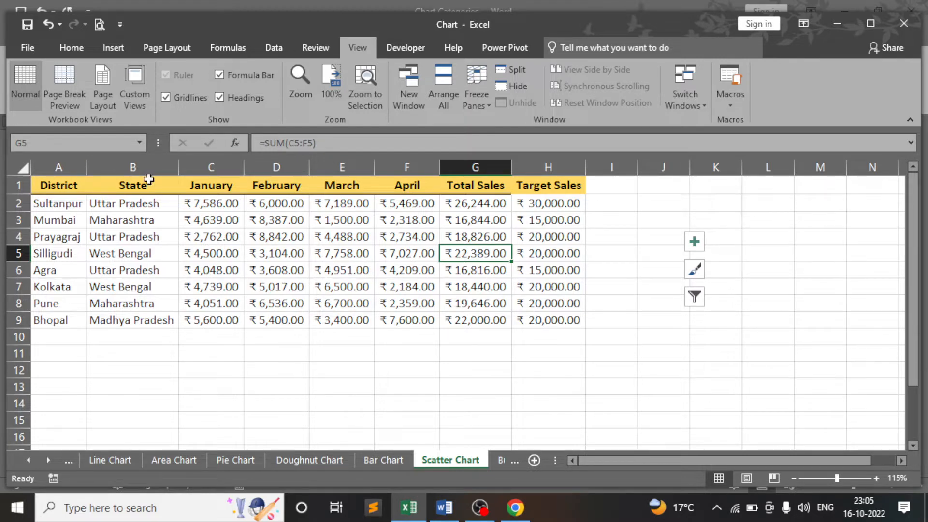
pyautogui.moveTo(151, 181); pyautogui.dragTo(151, 270)
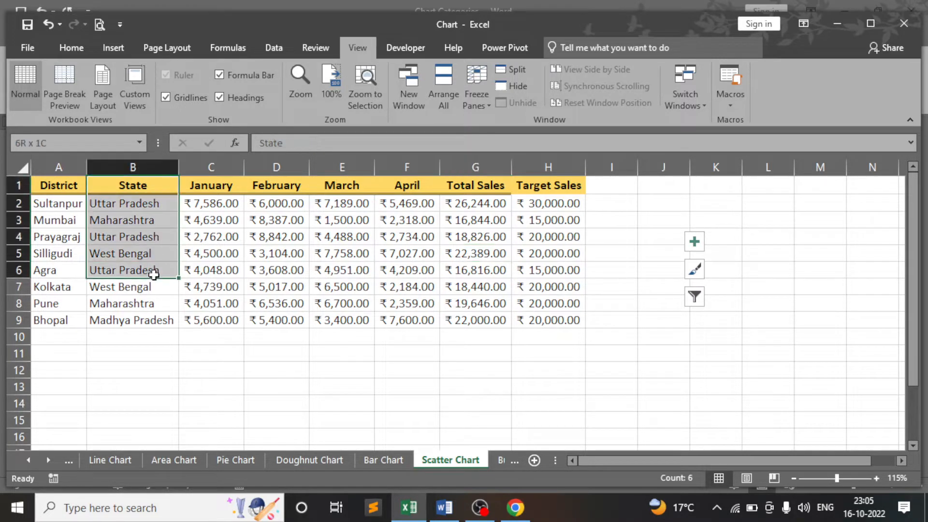
pyautogui.click(222, 187)
pyautogui.click(414, 188)
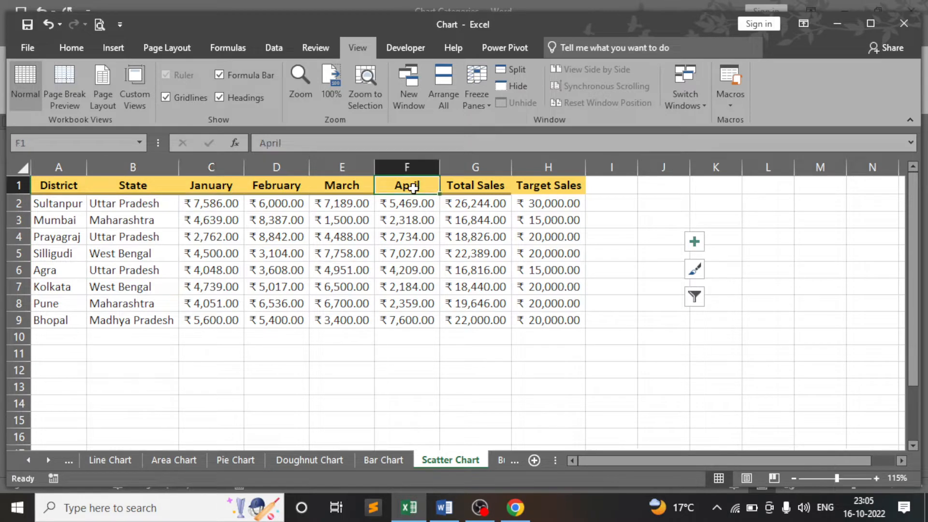
pyautogui.moveTo(482, 204); pyautogui.dragTo(489, 304)
pyautogui.doubleClick(478, 203)
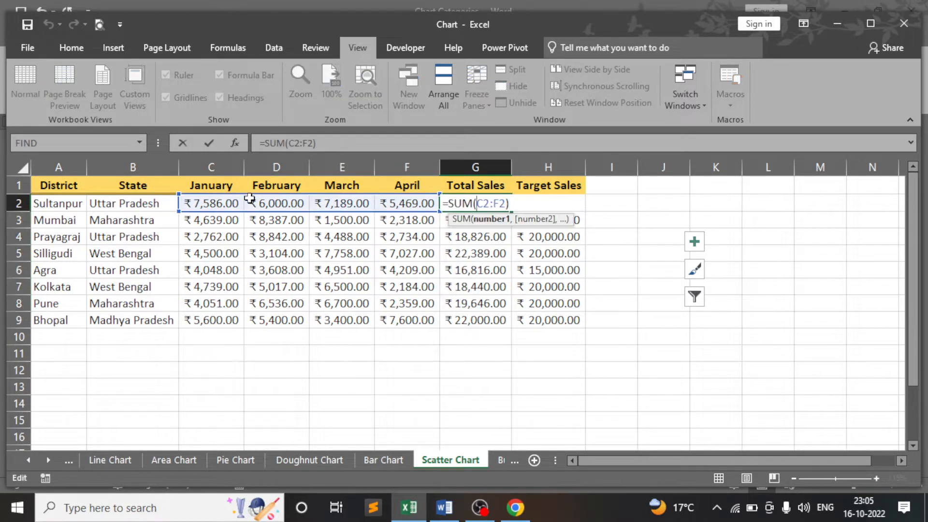
pyautogui.press('Return')
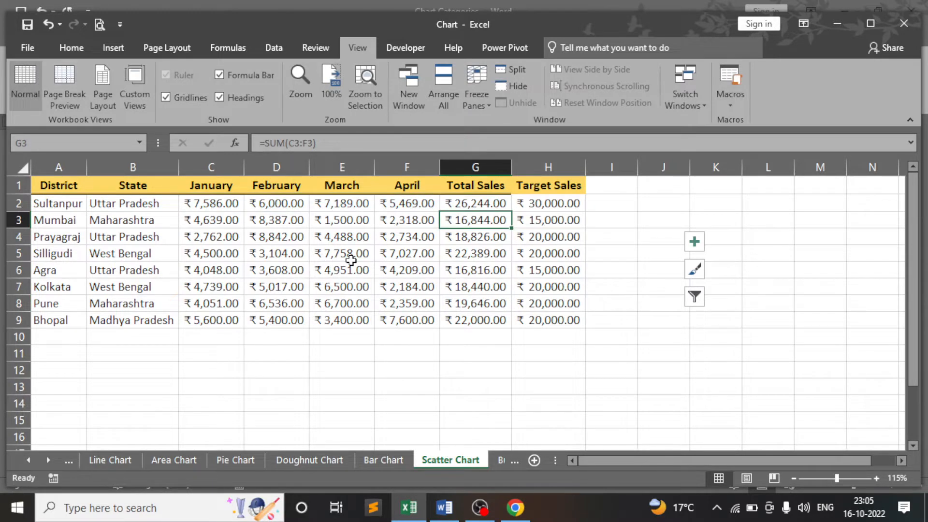
pyautogui.click(555, 204)
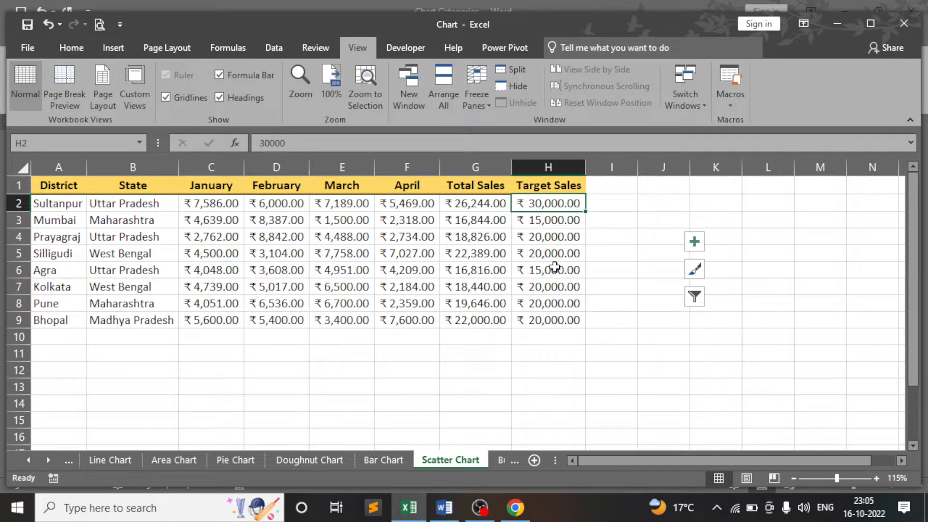
# - Read the Scatter Chart definition in the Chart Categories document in Word, and return to the Excel workbook
pyautogui.click(444, 508)
pyautogui.scroll(-15, 413, 358)
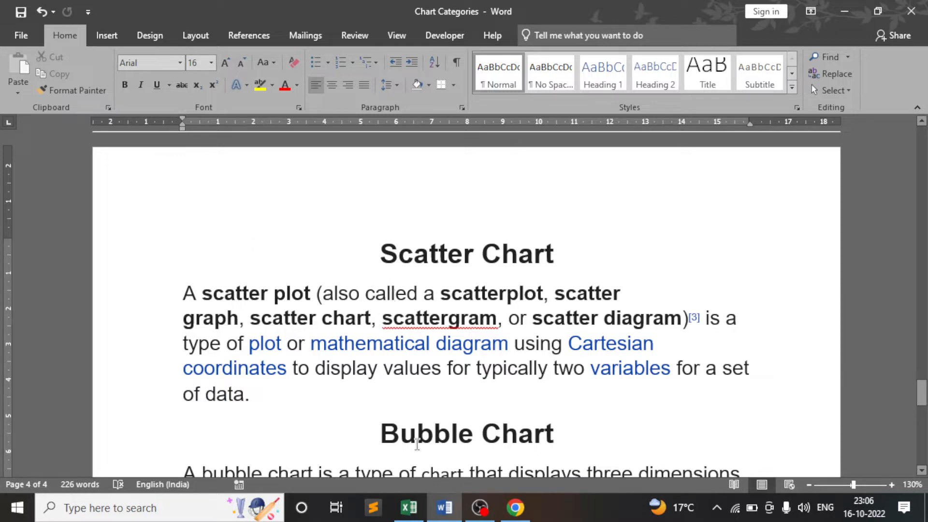
pyautogui.click(406, 508)
# - Insert an X Y (Scatter) chart from G2:H9, using the variant that plots Target Sales against Total Sales as one series
pyautogui.click(400, 256)
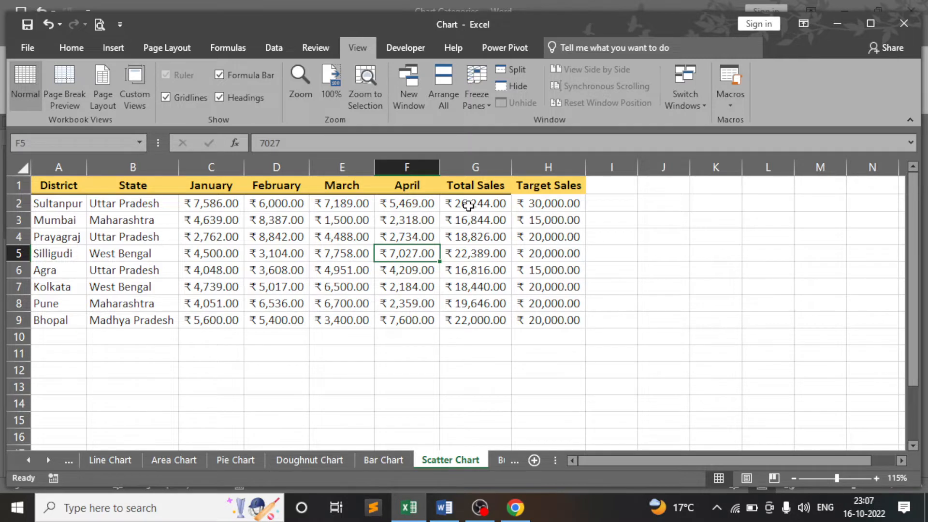
pyautogui.click(531, 207)
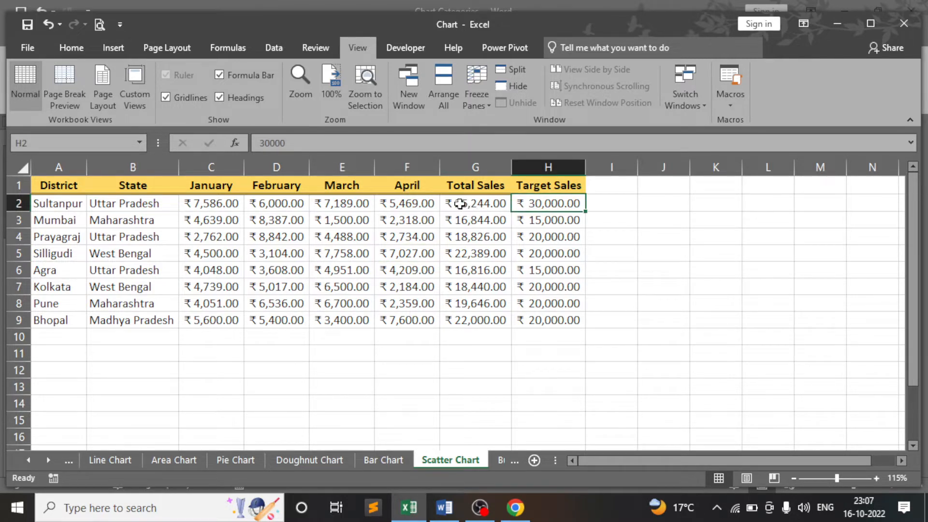
pyautogui.moveTo(460, 204); pyautogui.dragTo(560, 325)
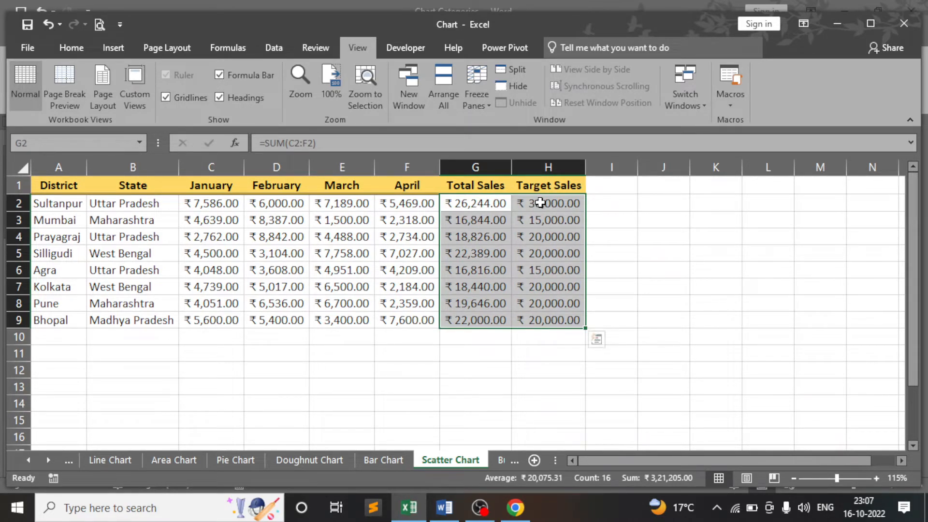
pyautogui.click(114, 48)
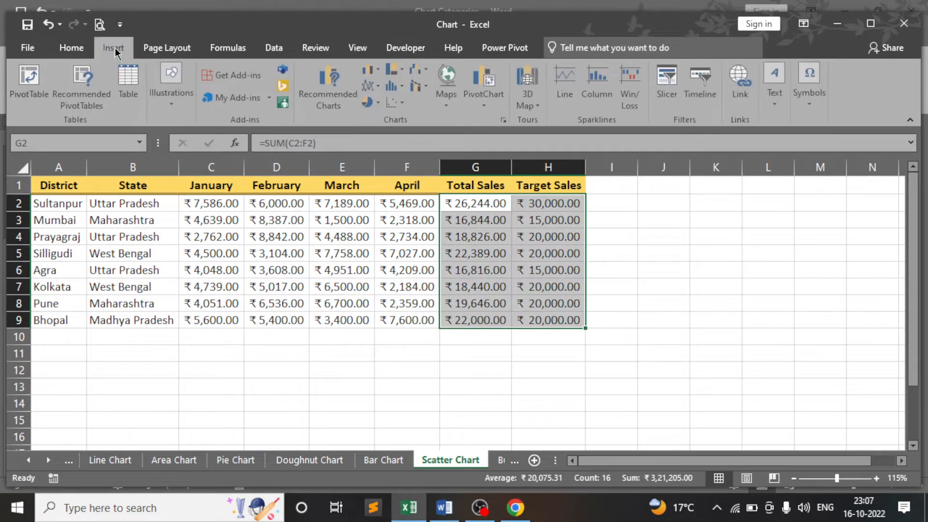
pyautogui.click(506, 123)
pyautogui.click(356, 66)
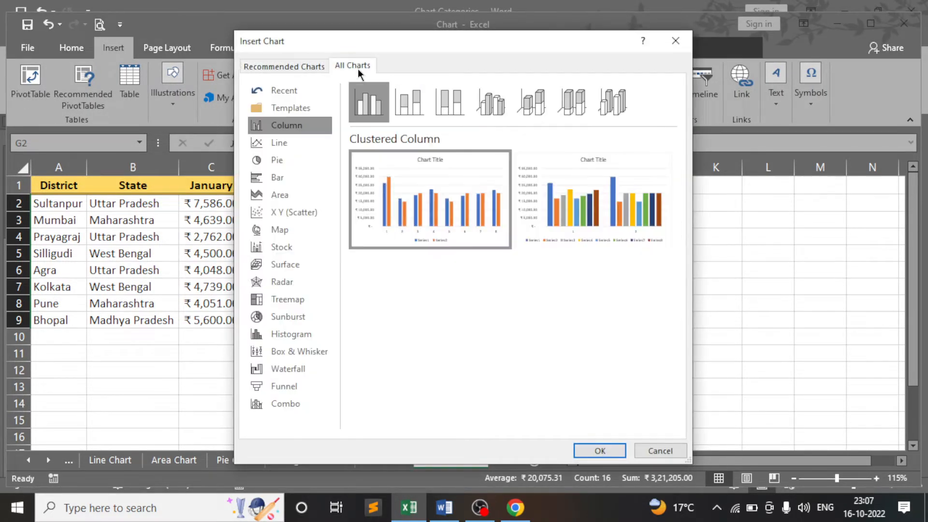
pyautogui.click(281, 217)
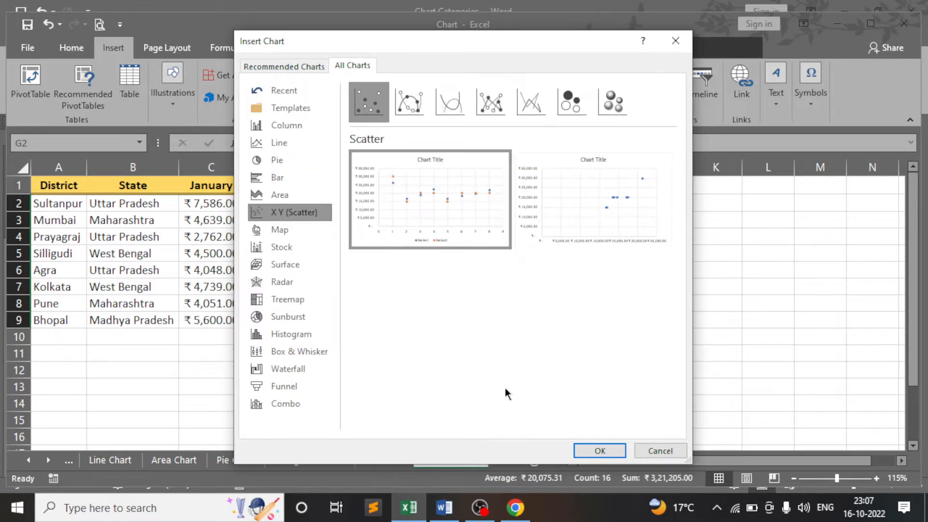
pyautogui.moveTo(415, 190)
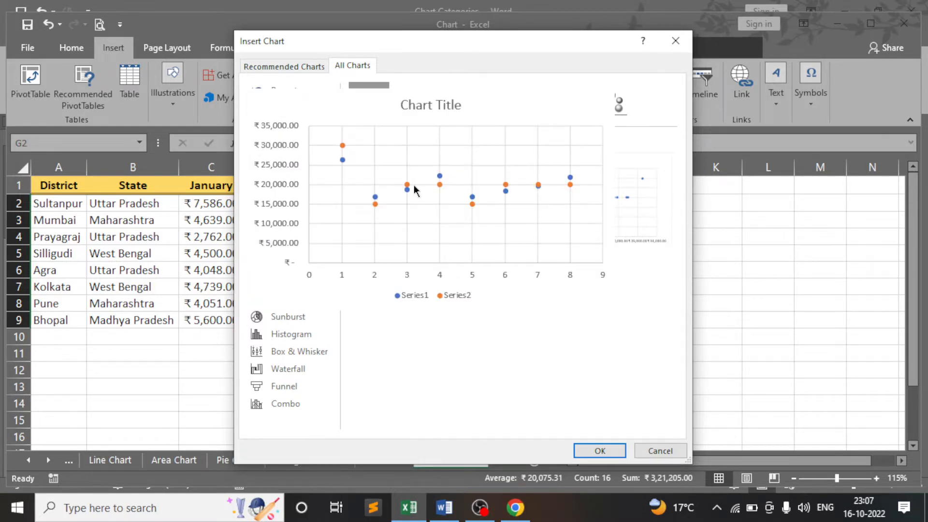
pyautogui.click(622, 205)
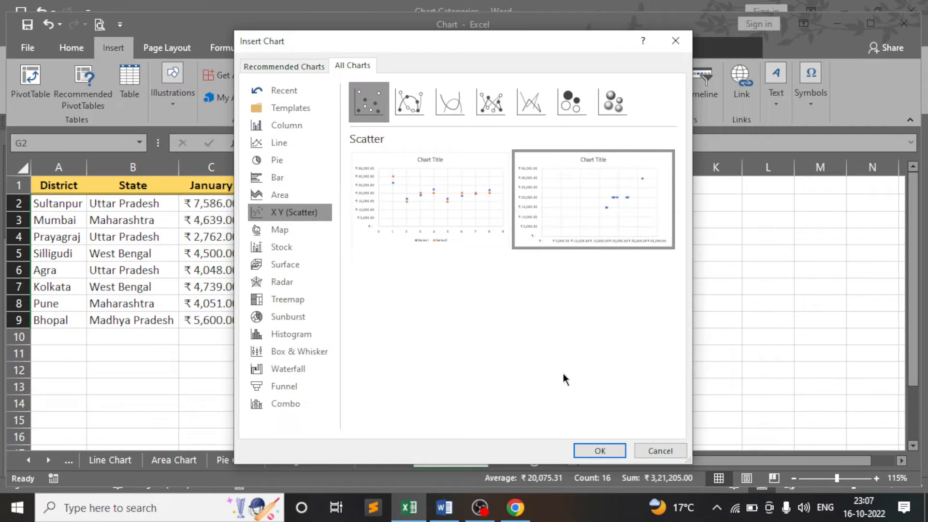
pyautogui.click(598, 450)
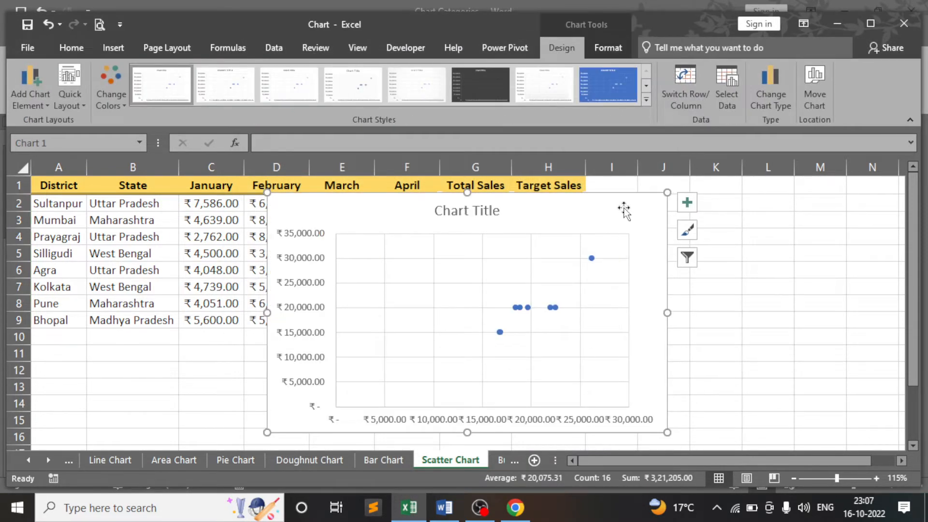
# - Move the scatter chart below the data table and enlarge it to about 8.16 cm high and 15.86 cm wide
pyautogui.moveTo(624, 208); pyautogui.dragTo(596, 263)
pyautogui.scroll(-2, 601, 253)
pyautogui.scroll(1, 601, 253)
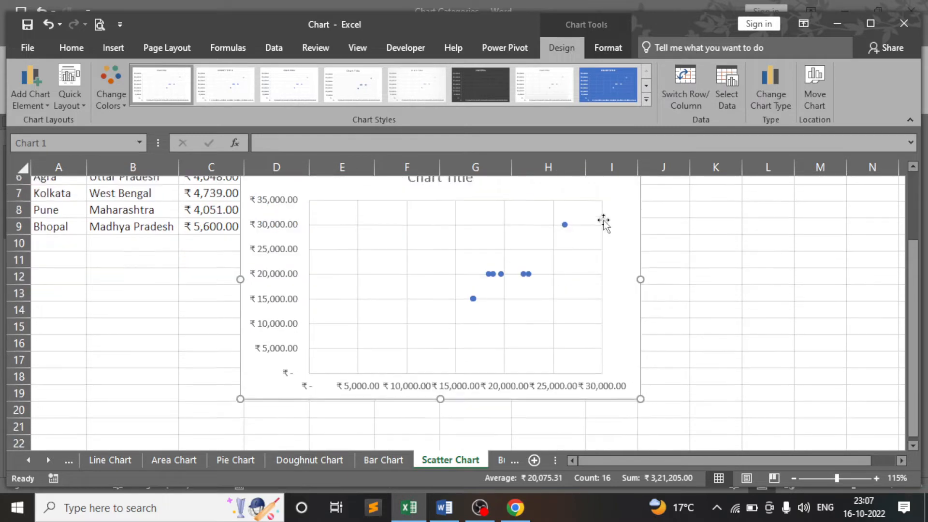
pyautogui.moveTo(603, 203); pyautogui.dragTo(568, 295)
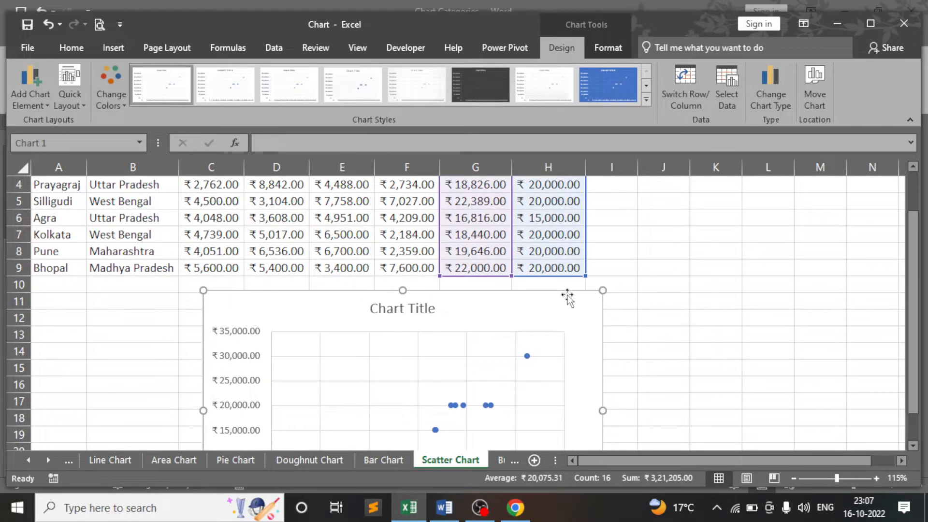
pyautogui.scroll(-3, 580, 296)
pyautogui.moveTo(658, 263); pyautogui.dragTo(702, 261)
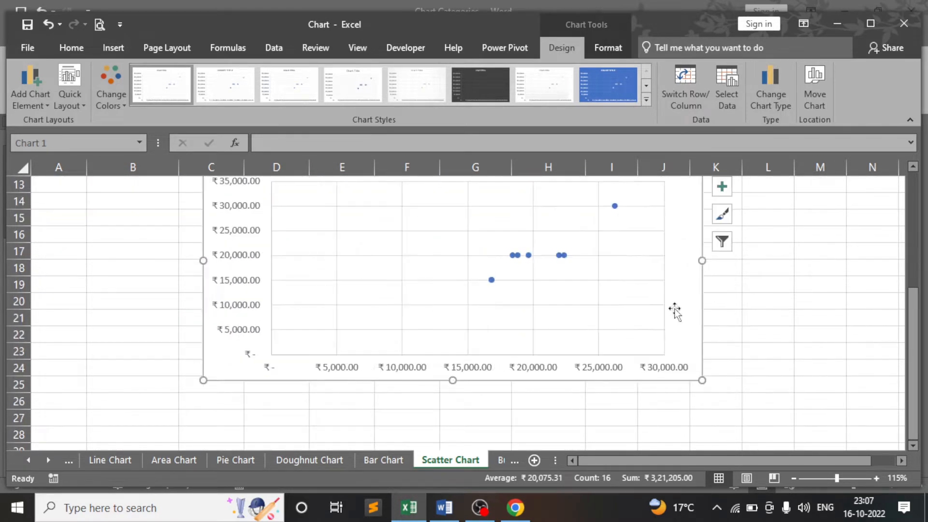
pyautogui.moveTo(450, 380); pyautogui.dragTo(450, 399)
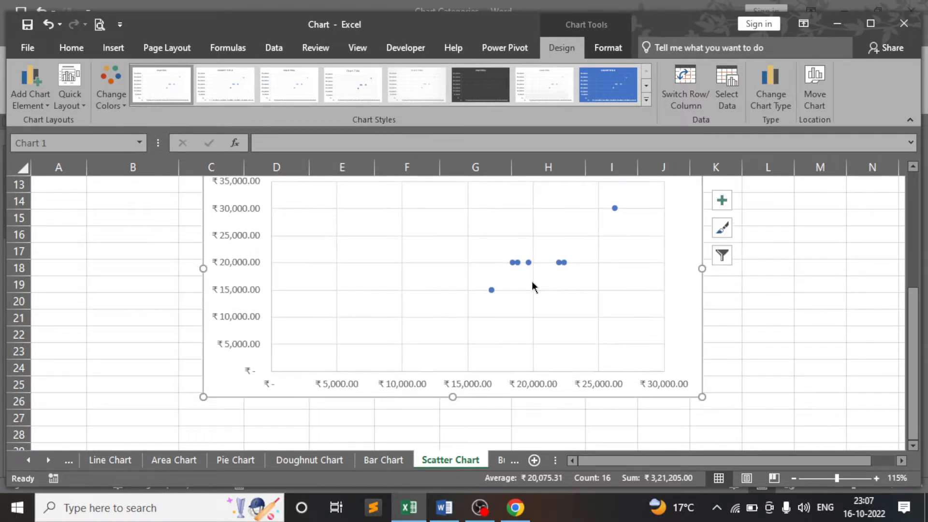
pyautogui.scroll(2, 531, 280)
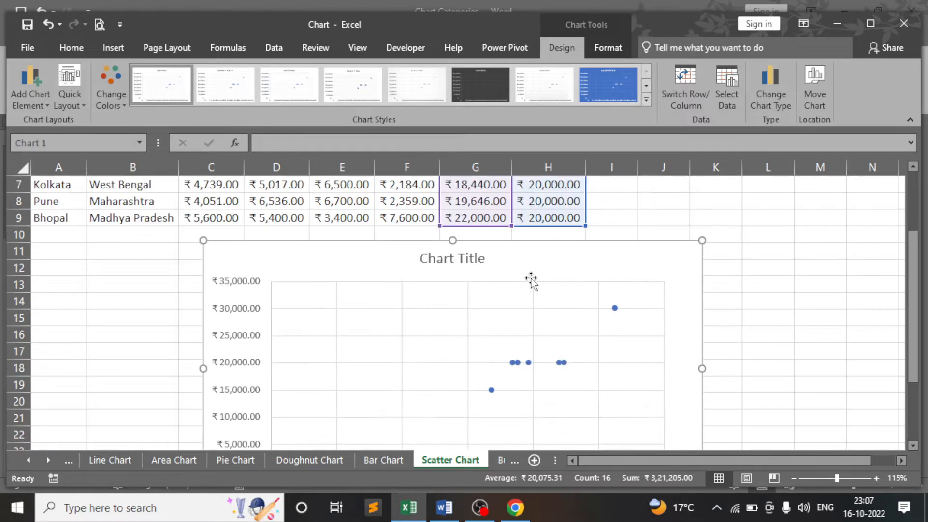
# - Remove the fill and the outline from the scatter chart's chart area
pyautogui.click(607, 48)
pyautogui.click(402, 72)
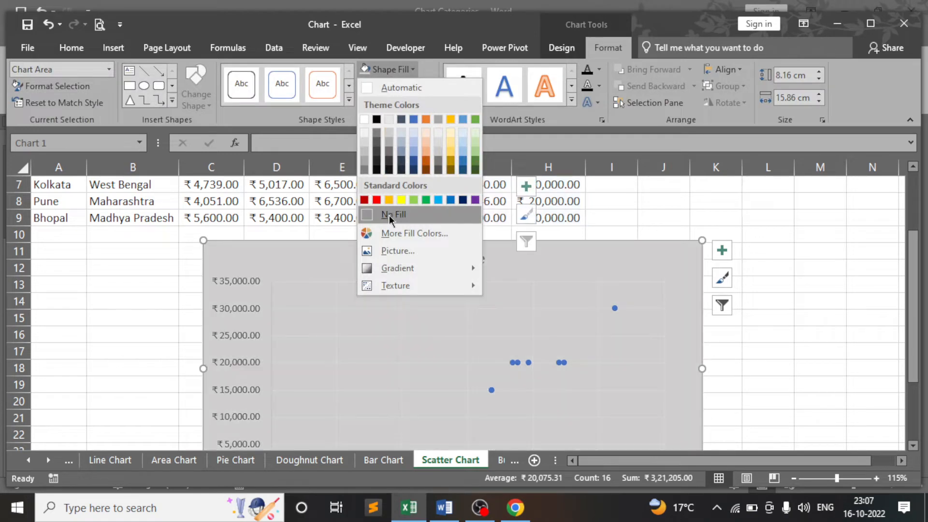
pyautogui.click(389, 216)
pyautogui.click(401, 87)
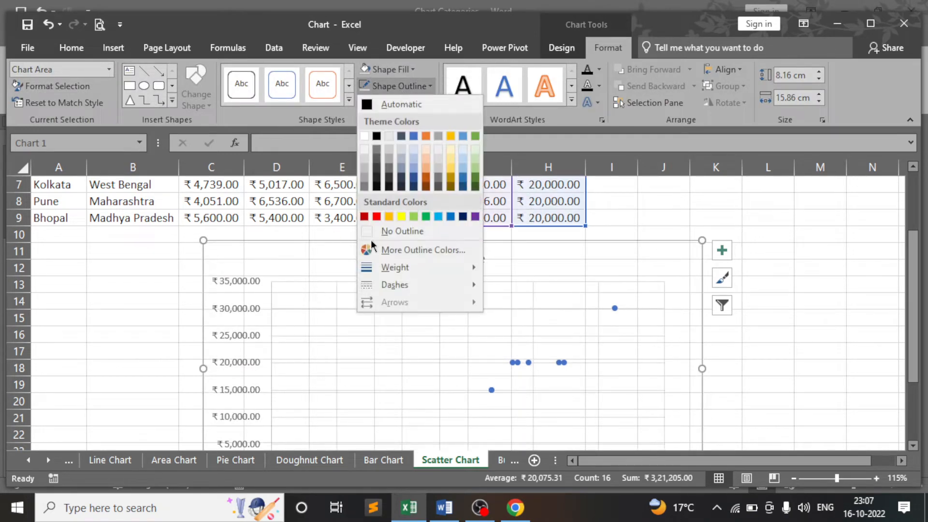
pyautogui.click(382, 232)
# - Hide the gridlines on the Scatter Chart sheet and delete the chart's title
pyautogui.click(153, 267)
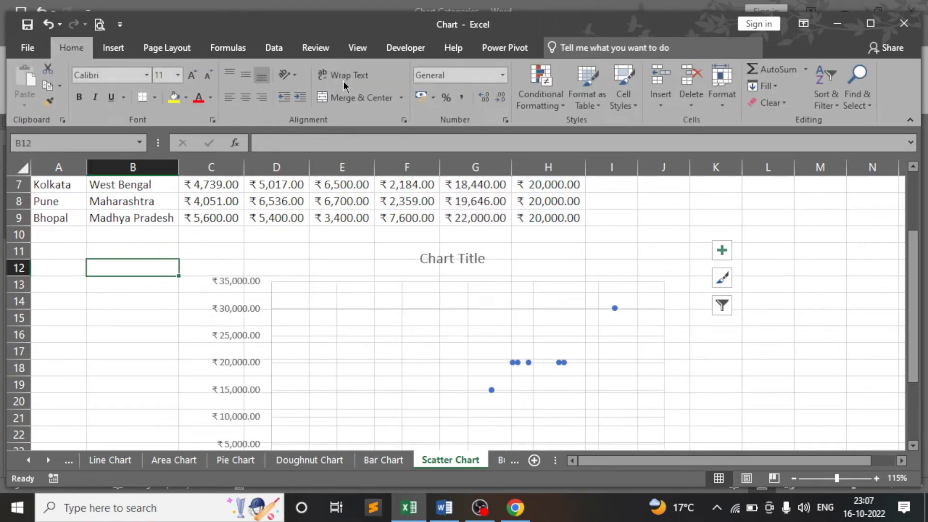
pyautogui.click(358, 47)
pyautogui.click(175, 99)
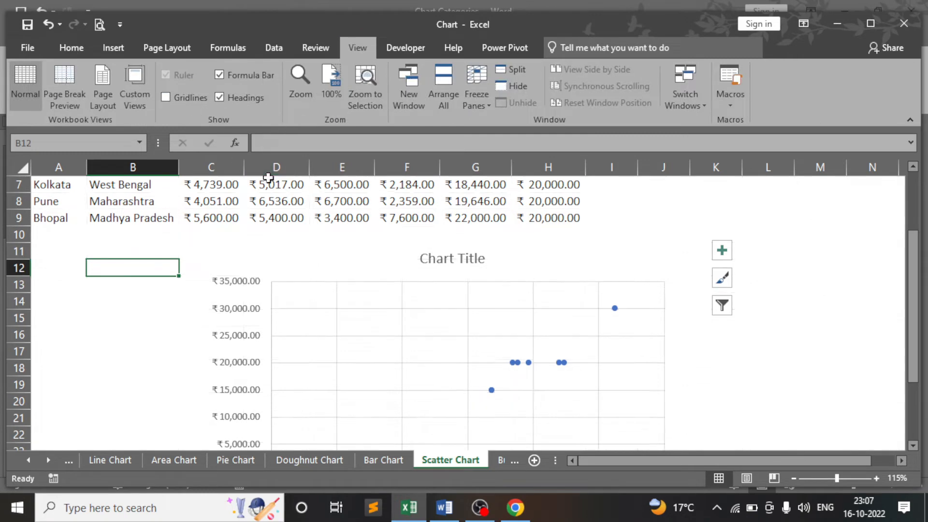
pyautogui.click(434, 261)
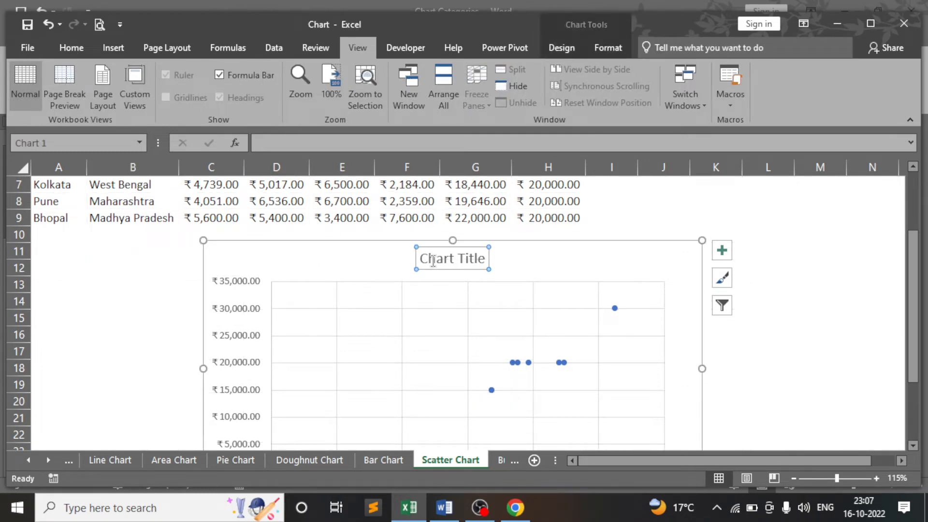
pyautogui.press('Delete')
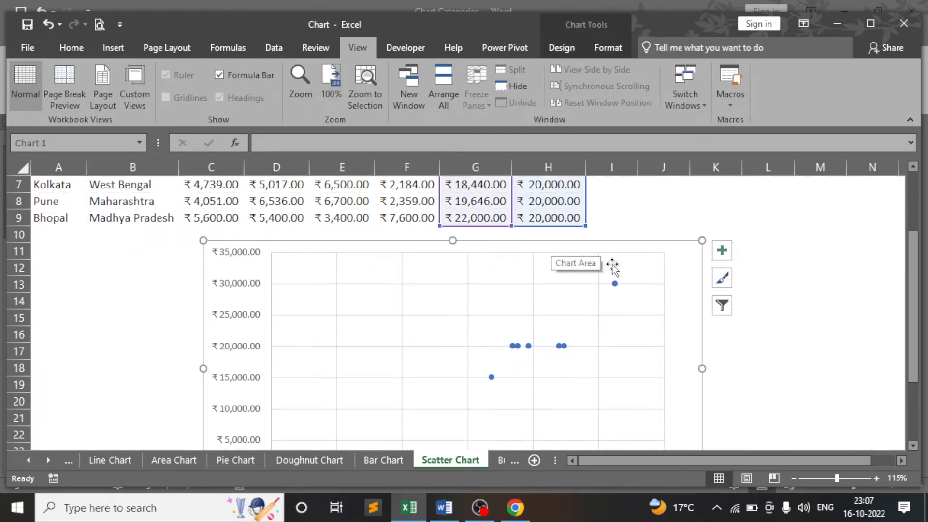
# - Examine the scatter chart's points and both value axes against the Total Sales and Target Sales columns
pyautogui.scroll(-2, 684, 263)
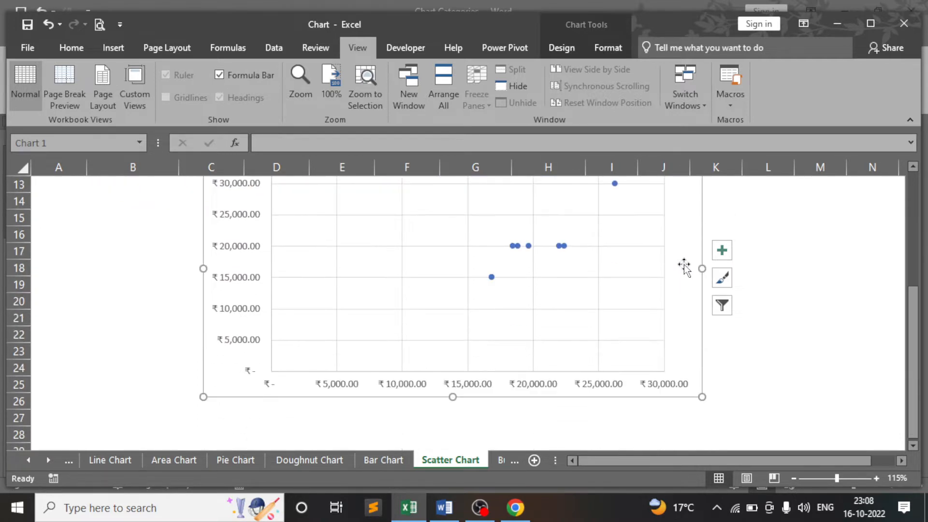
pyautogui.scroll(2, 627, 293)
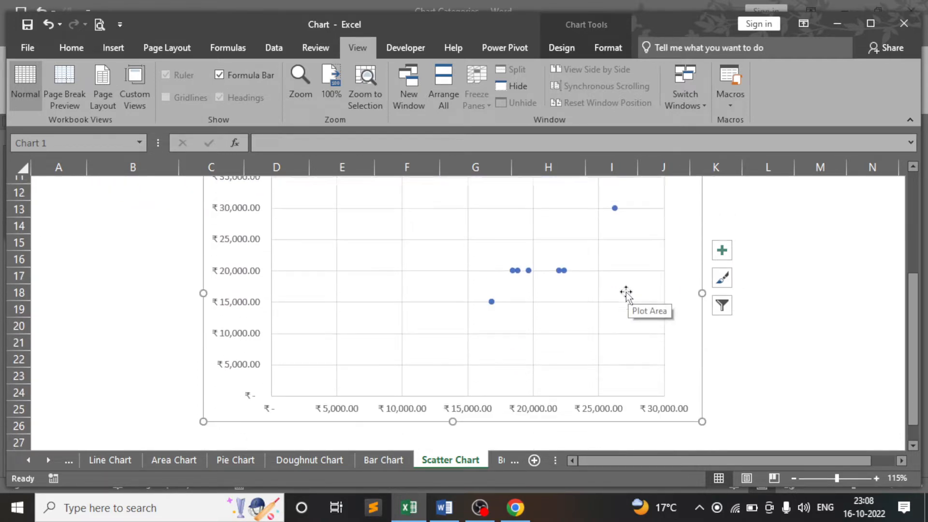
pyautogui.scroll(2, 625, 293)
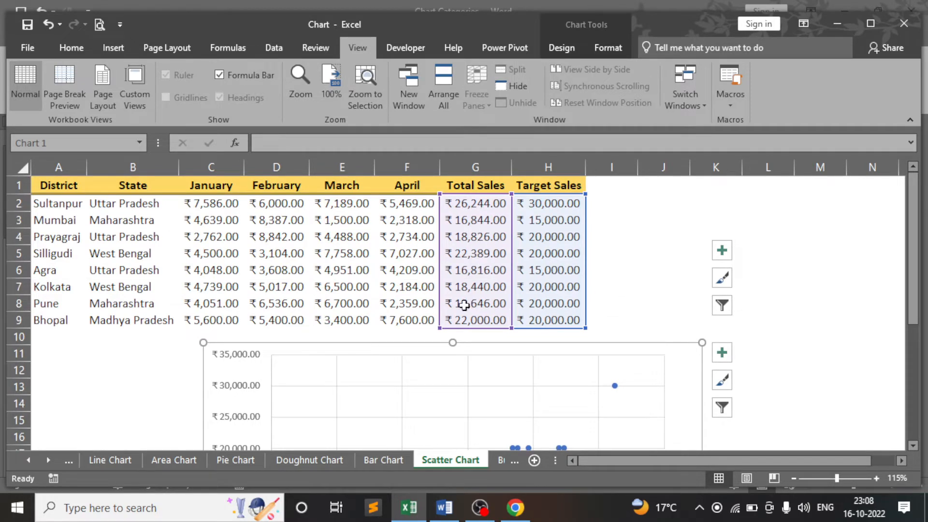
pyautogui.scroll(-3, 664, 299)
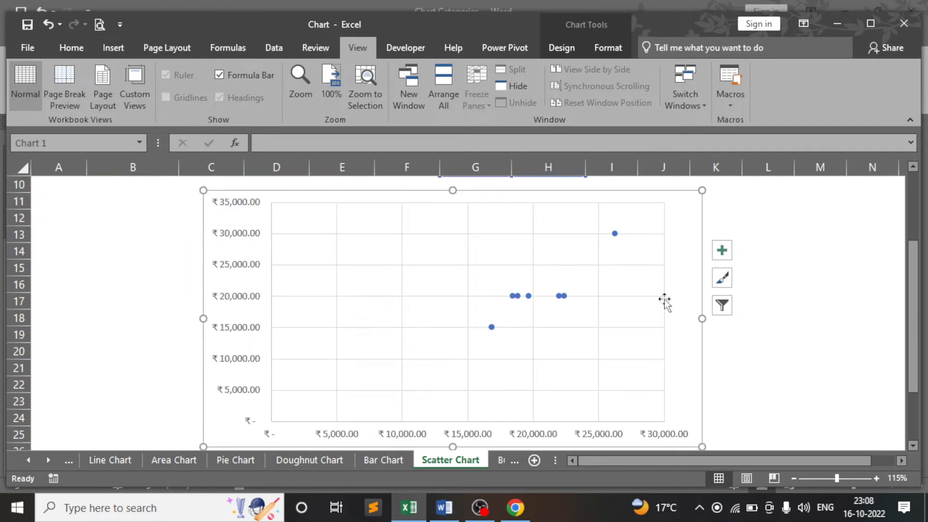
pyautogui.scroll(-2, 211, 367)
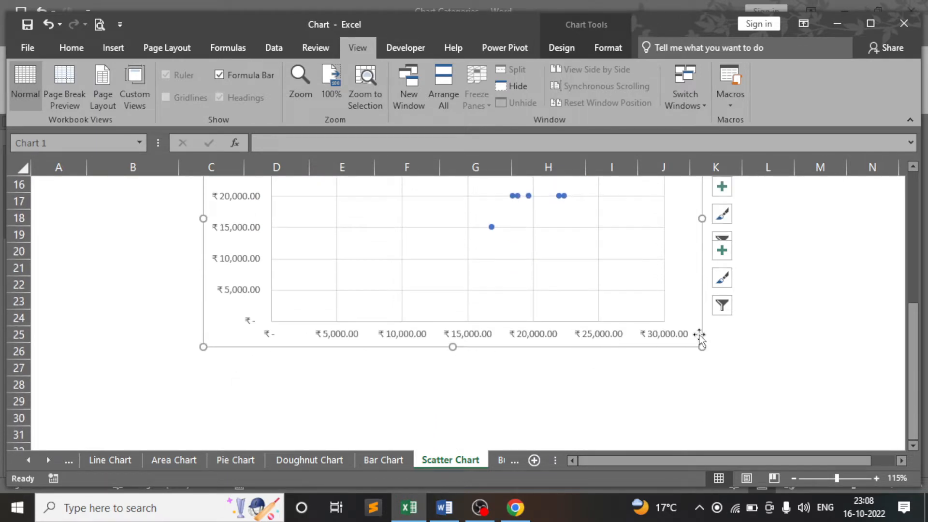
pyautogui.scroll(1, 326, 339)
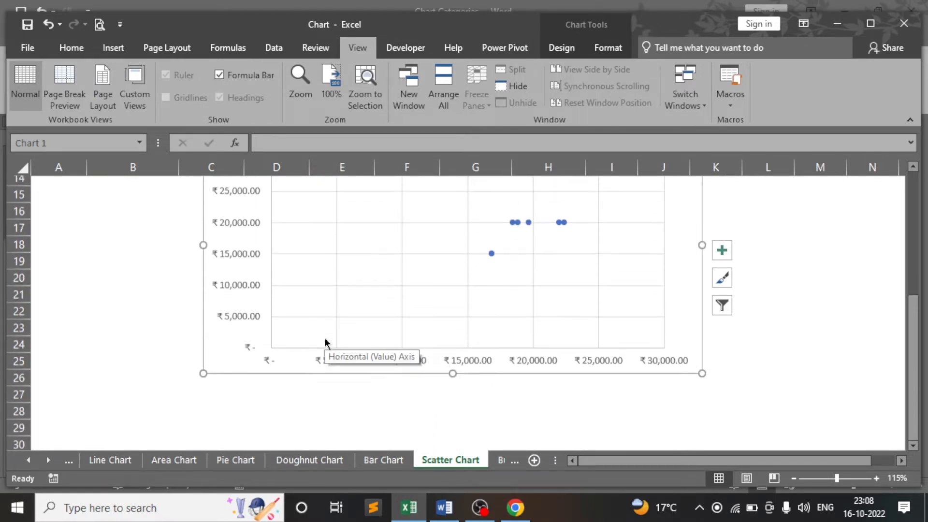
pyautogui.scroll(2, 324, 342)
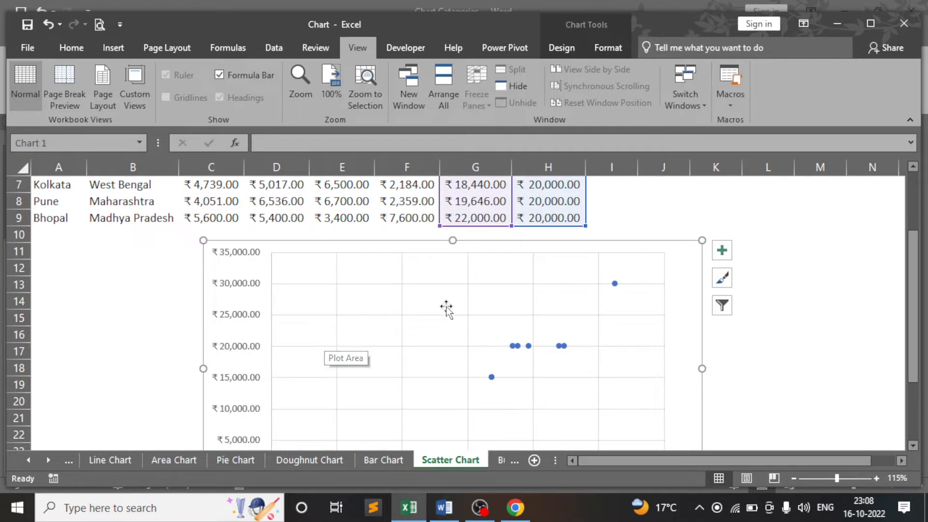
pyautogui.scroll(2, 444, 305)
pyautogui.moveTo(486, 204); pyautogui.dragTo(471, 308)
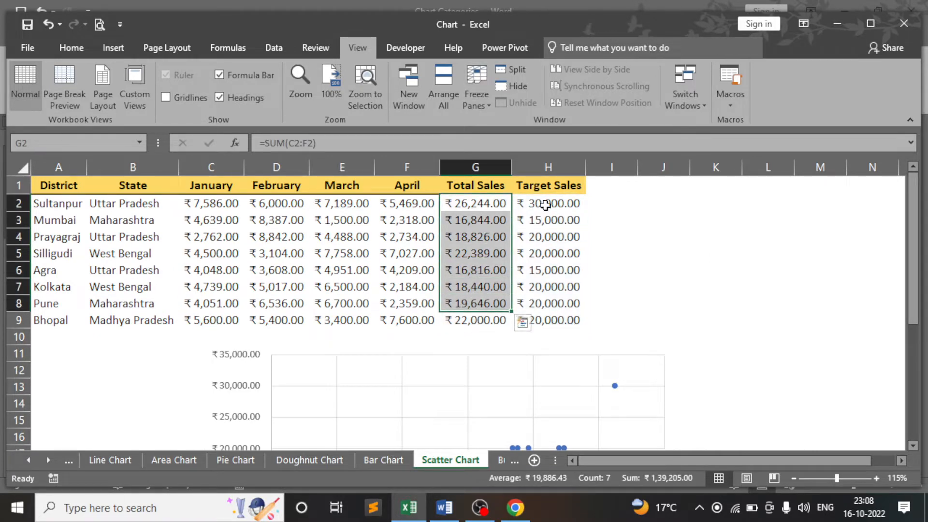
pyautogui.moveTo(545, 203); pyautogui.dragTo(546, 317)
pyautogui.click(493, 206)
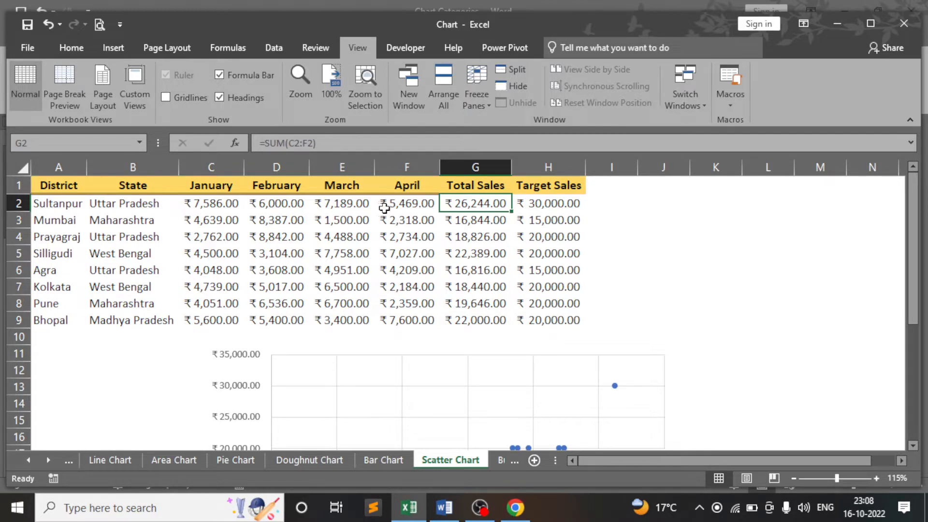
# - Set Sultanpur's April sales in F2 to 8000 and check the district's point in the scatter chart
pyautogui.click(395, 206)
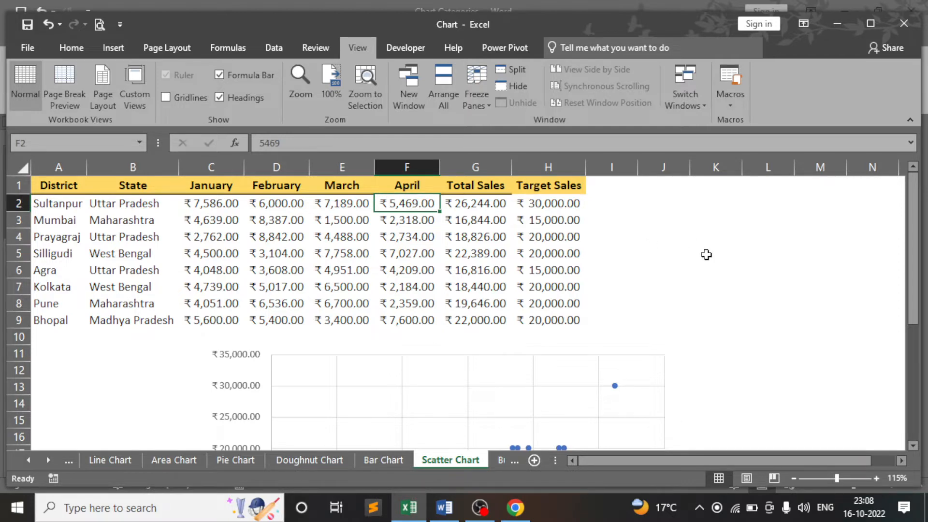
pyautogui.write('8000')
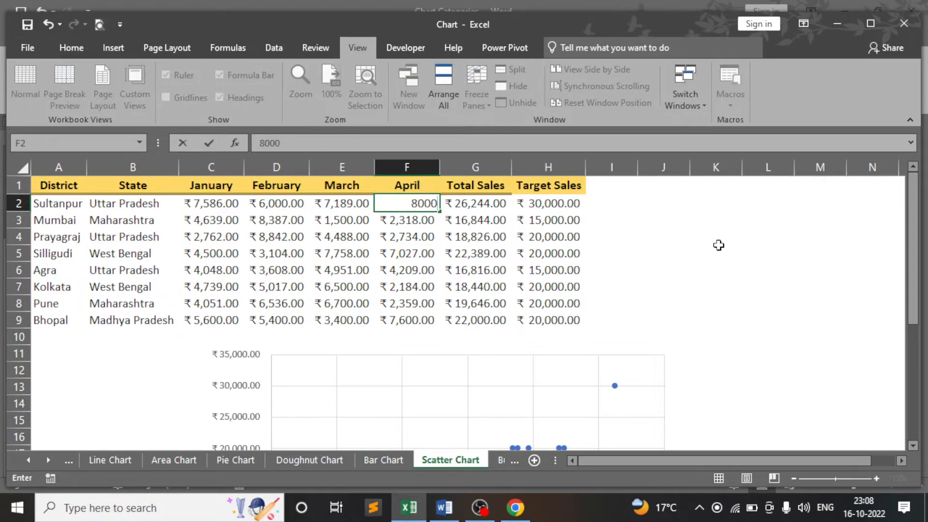
pyautogui.scroll(-3, 718, 245)
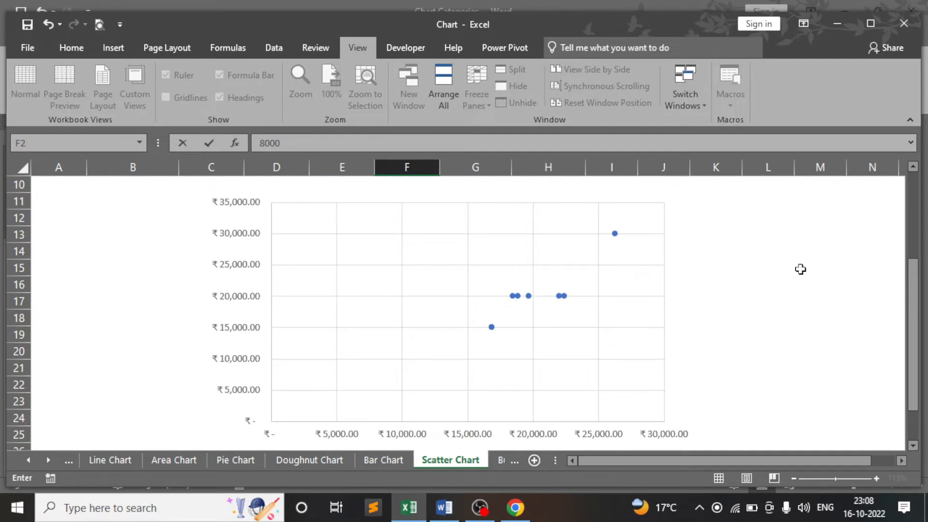
pyautogui.press('Return')
pyautogui.scroll(-3, 801, 269)
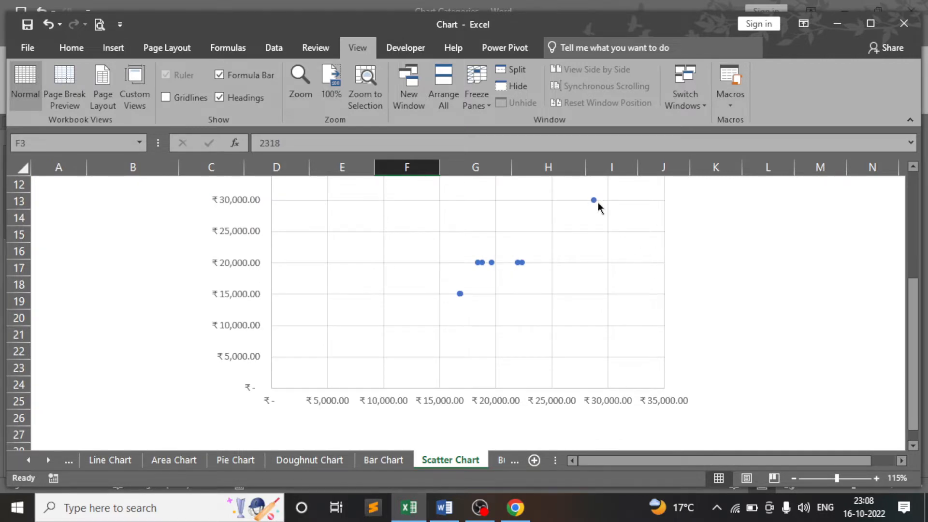
pyautogui.scroll(4, 593, 216)
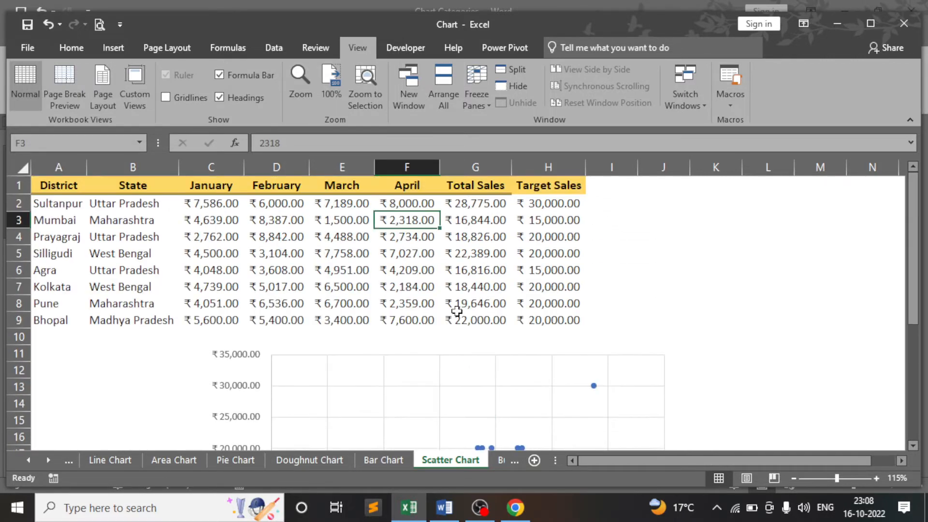
# - Set Sultanpur's target sales in H2 to 20000 and check the district's point in the scatter chart
pyautogui.click(552, 203)
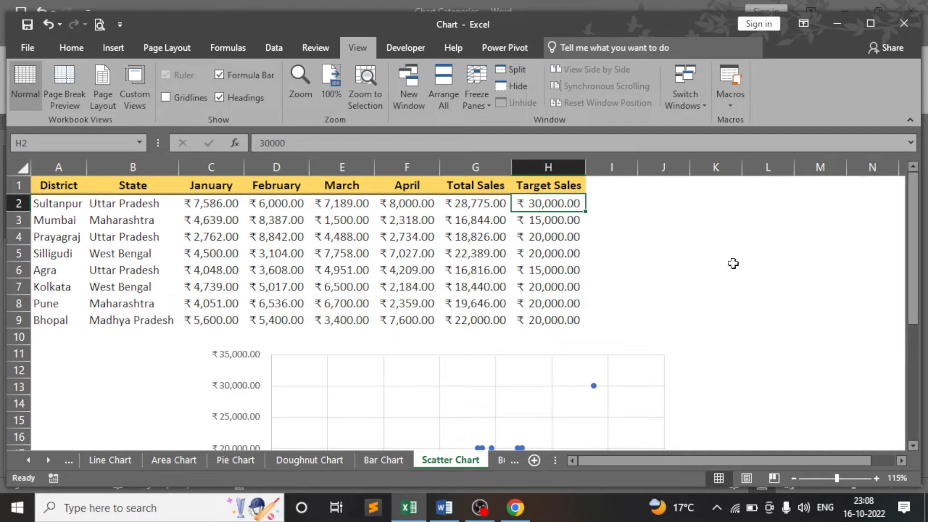
pyautogui.write('20000')
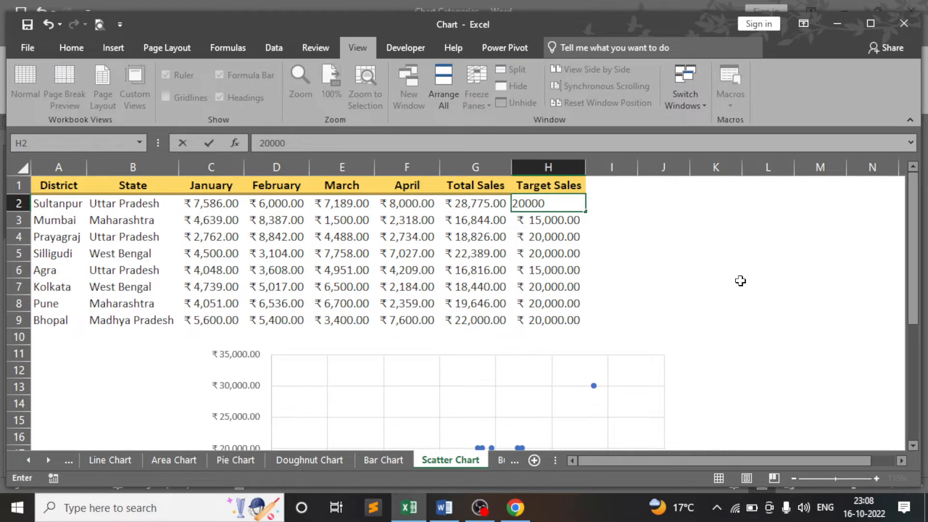
pyautogui.scroll(-2, 741, 281)
pyautogui.scroll(-1, 746, 285)
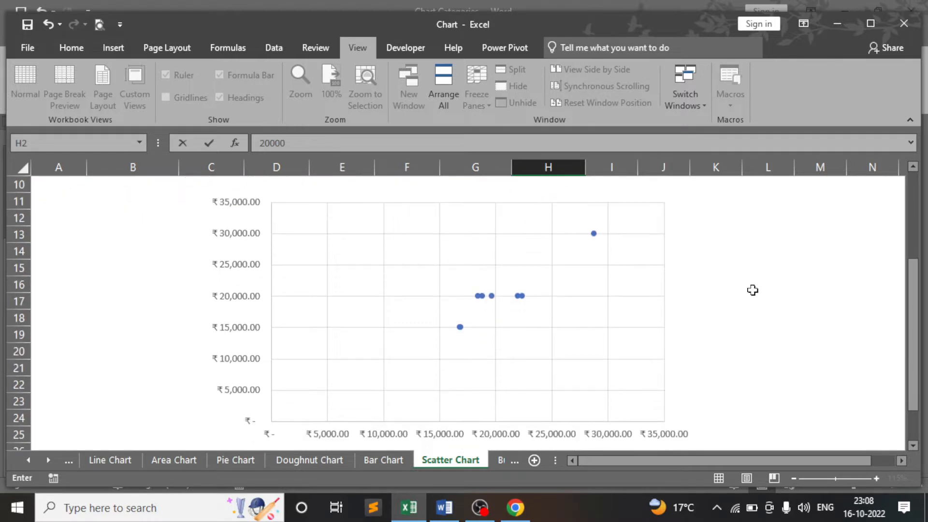
pyautogui.press('Return')
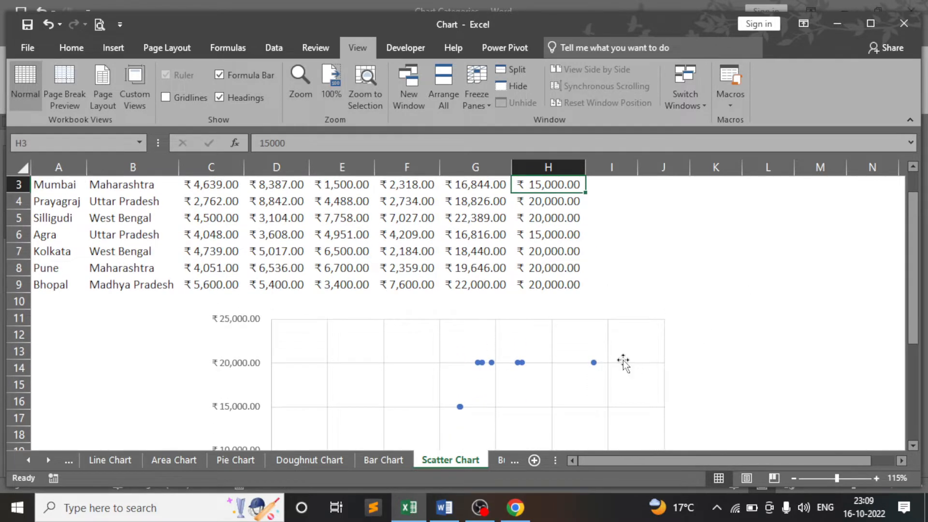
pyautogui.scroll(-2, 595, 332)
pyautogui.scroll(2, 595, 328)
pyautogui.scroll(1, 562, 195)
# - Set Sultanpur's target sales in H2 to 25000 and check where its scatter point lies
pyautogui.click(551, 204)
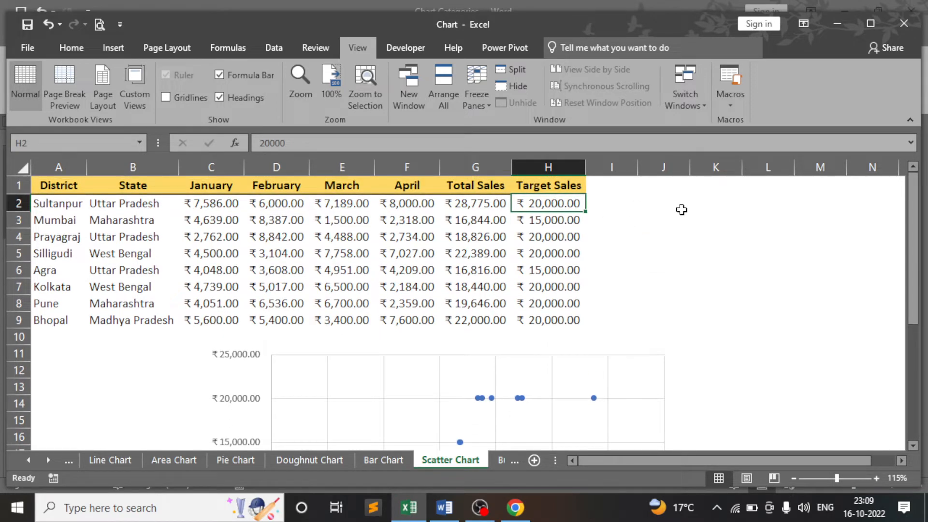
pyautogui.write('2500')
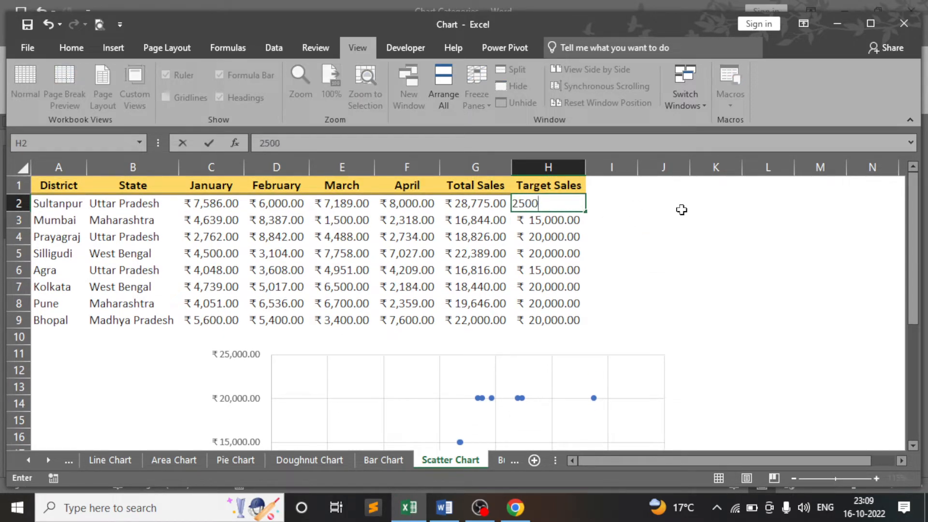
pyautogui.write('5,000')
pyautogui.press('Return')
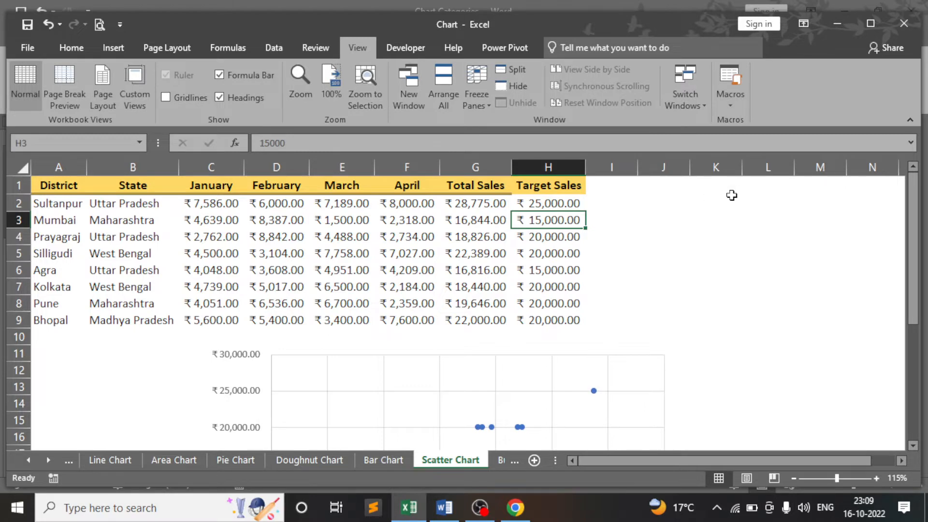
pyautogui.scroll(-2, 729, 228)
pyautogui.scroll(2, 538, 228)
# - Set Kolkata's March sales in E7 to 12000 and check the district's point in the scatter chart
pyautogui.click(336, 288)
pyautogui.write('120')
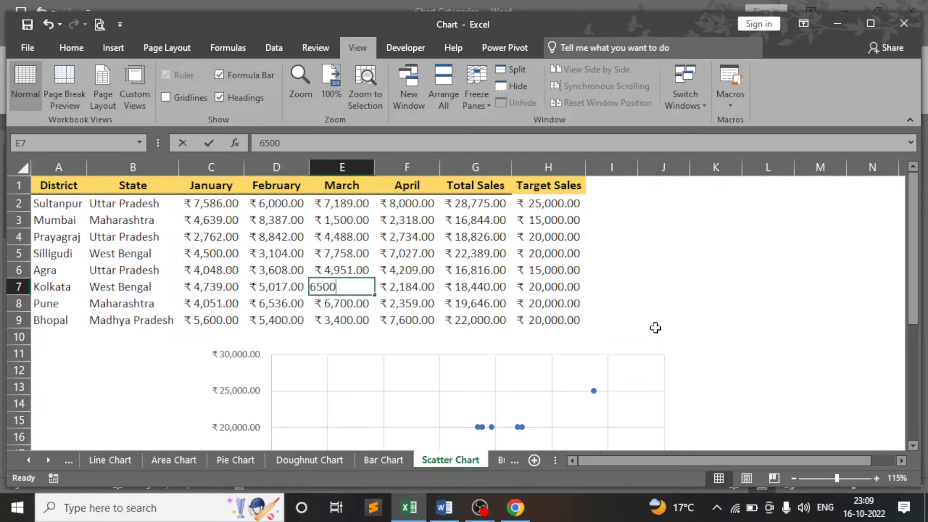
pyautogui.press('Return')
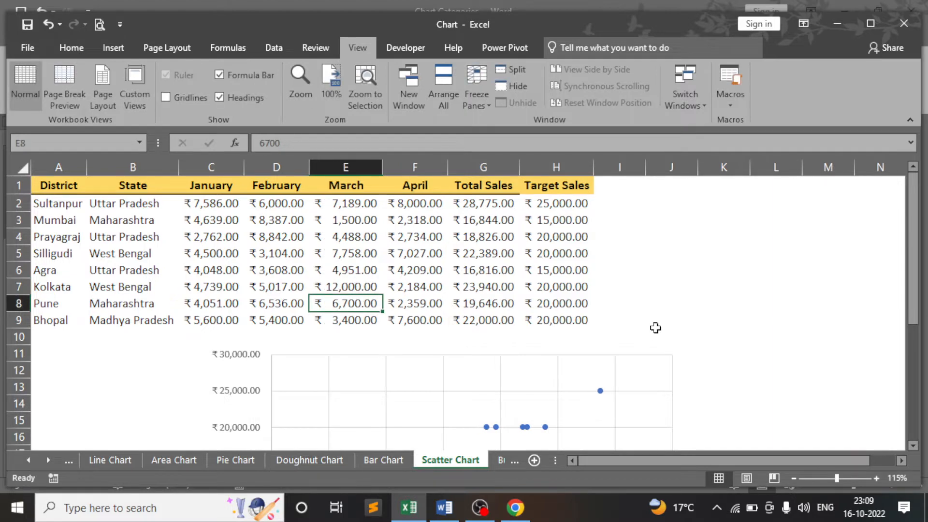
pyautogui.scroll(-2, 664, 328)
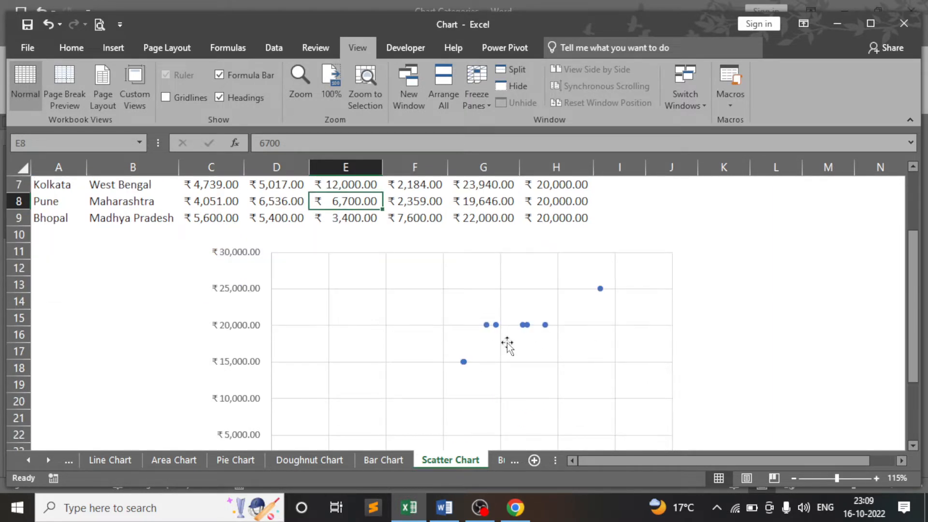
pyautogui.scroll(2, 484, 329)
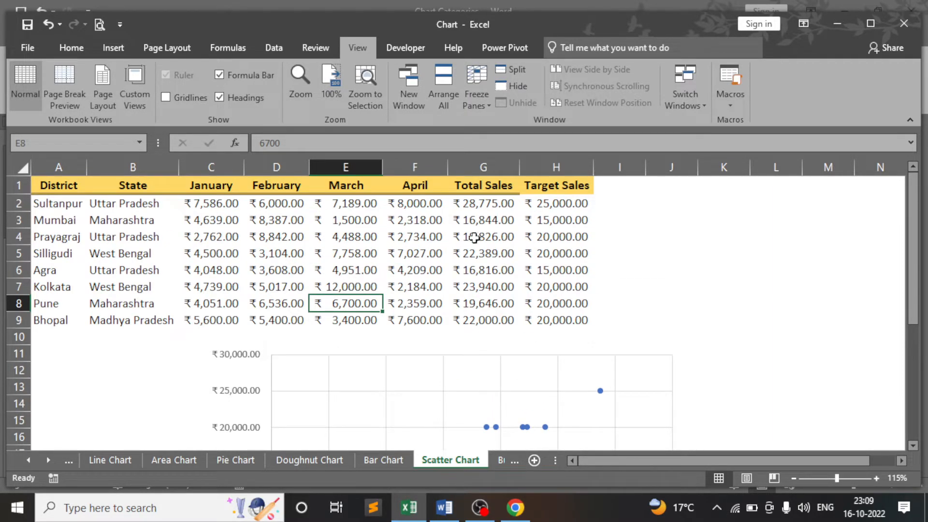
# - Compare the Total Sales and Target Sales columns with the positions of the points in the scatter chart
pyautogui.moveTo(484, 203); pyautogui.dragTo(484, 317)
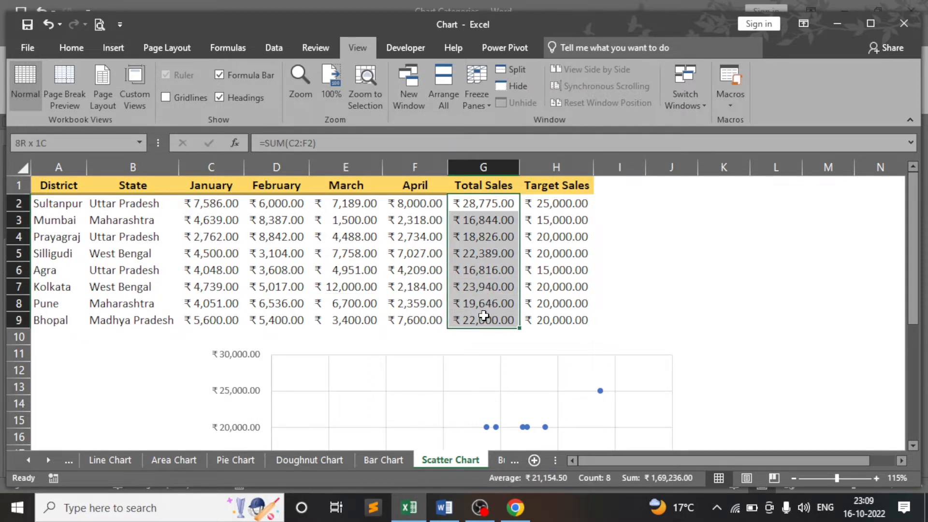
pyautogui.scroll(-1, 490, 328)
pyautogui.scroll(-1, 491, 329)
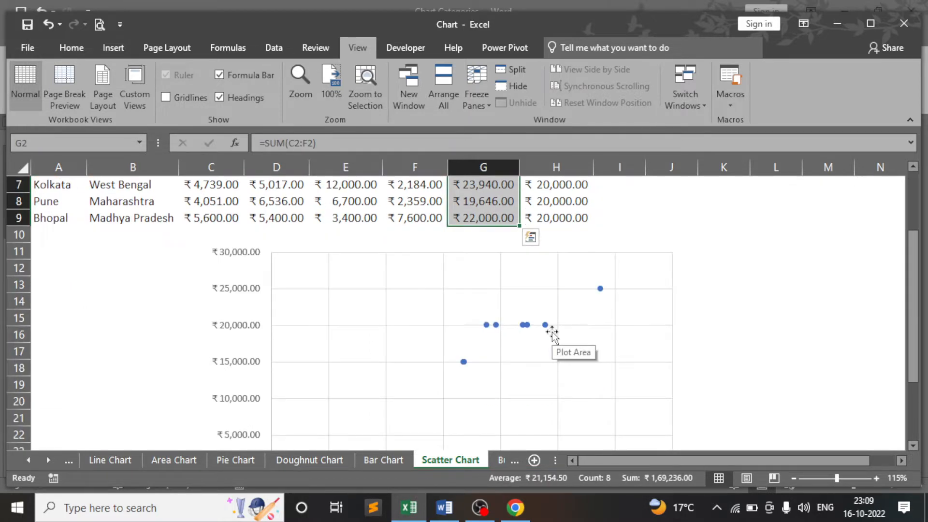
pyautogui.scroll(2, 547, 235)
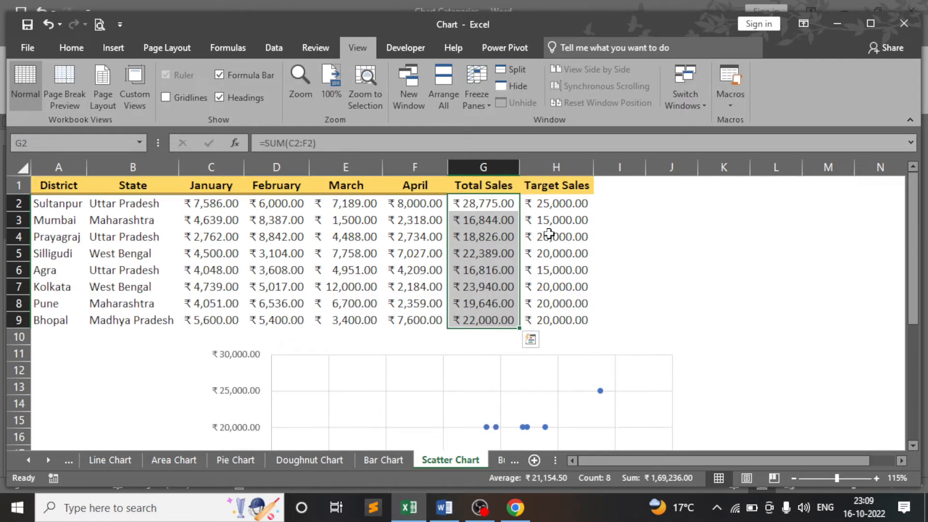
pyautogui.moveTo(560, 201); pyautogui.dragTo(554, 303)
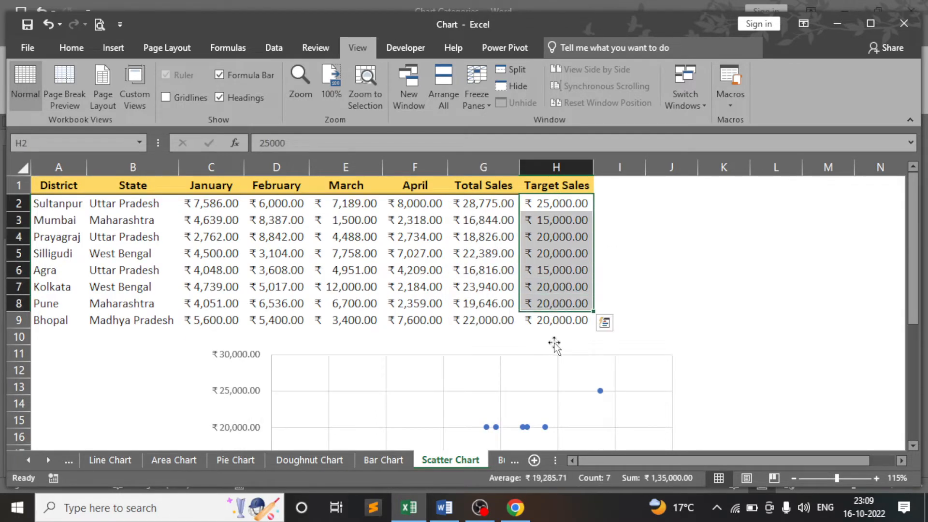
pyautogui.scroll(-2, 556, 334)
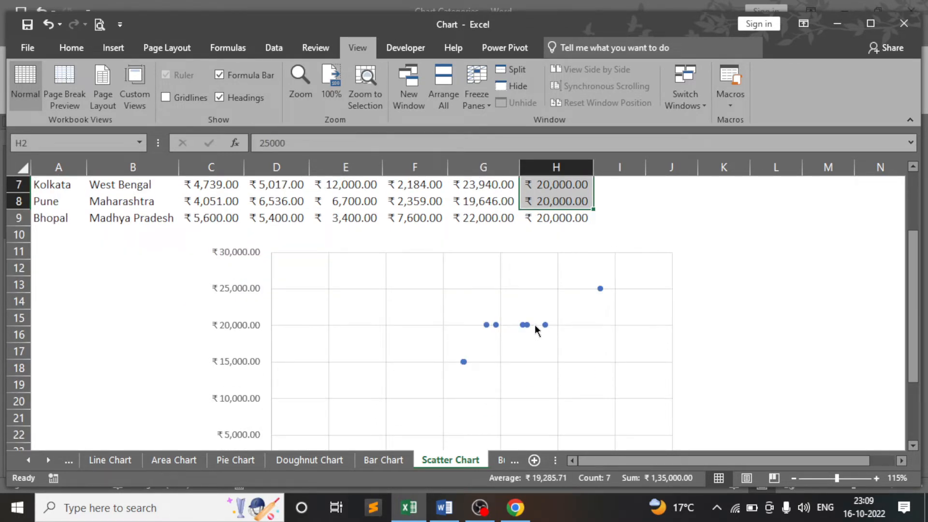
pyautogui.scroll(2, 536, 327)
# - Set Silligudi's target sales in H5 to 30000 and check the district's point in the scatter chart
pyautogui.click(511, 258)
pyautogui.click(557, 255)
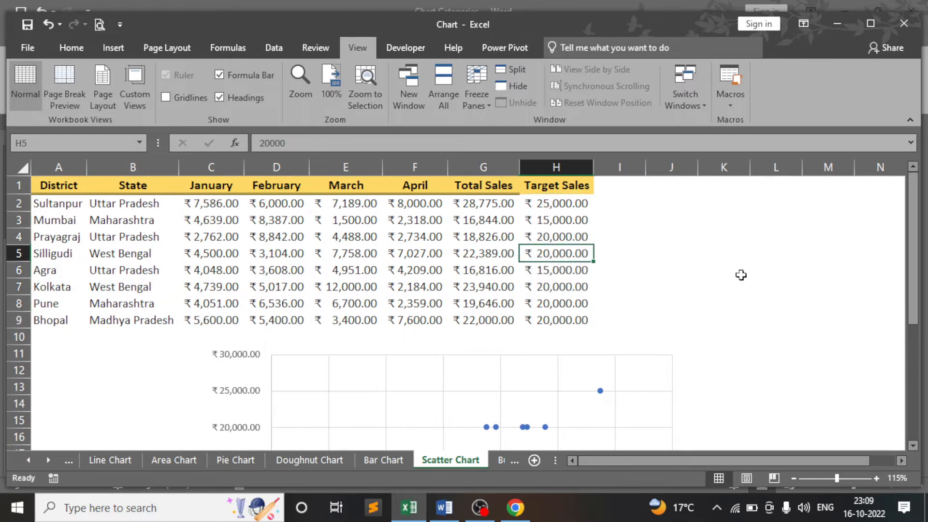
pyautogui.write('30000')
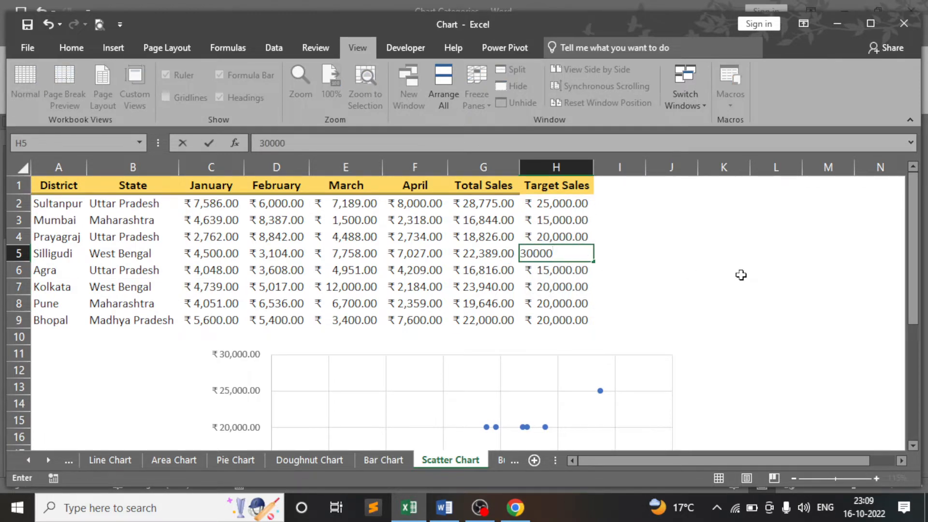
pyautogui.press('Return')
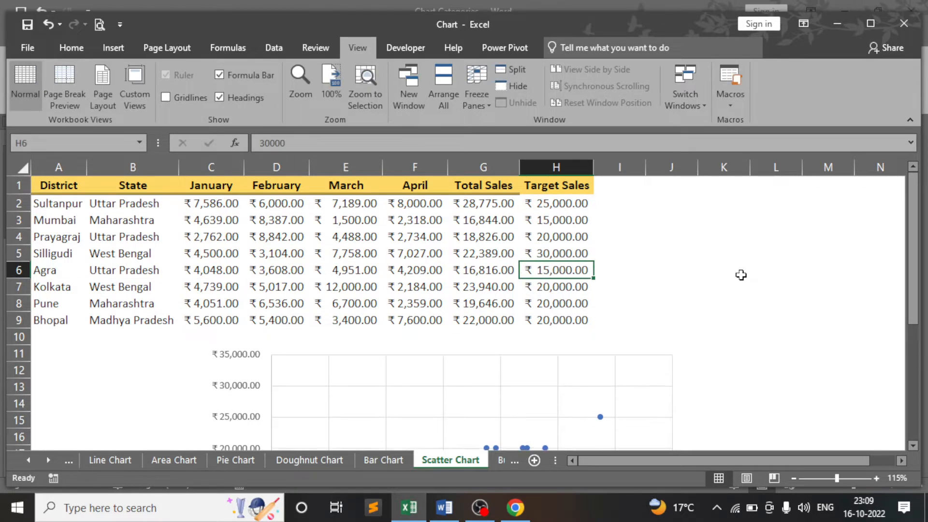
pyautogui.scroll(-2, 741, 275)
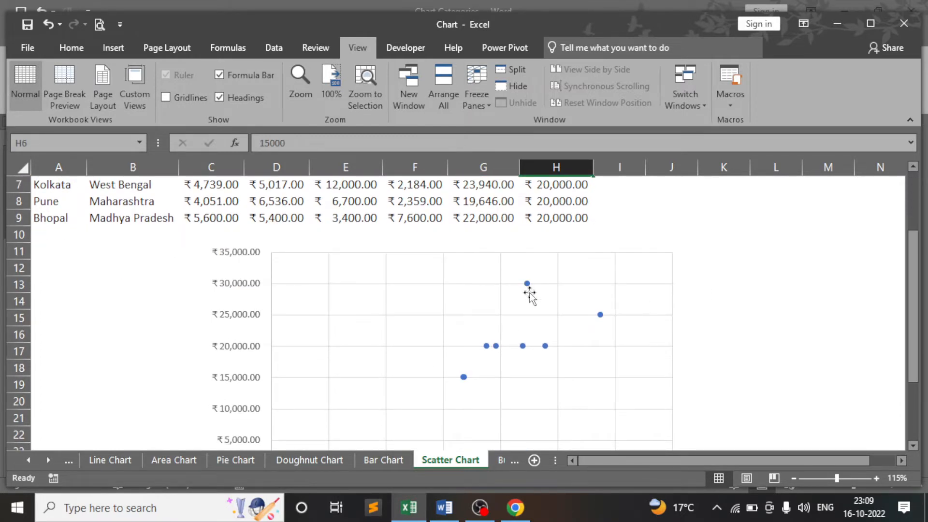
pyautogui.scroll(2, 586, 323)
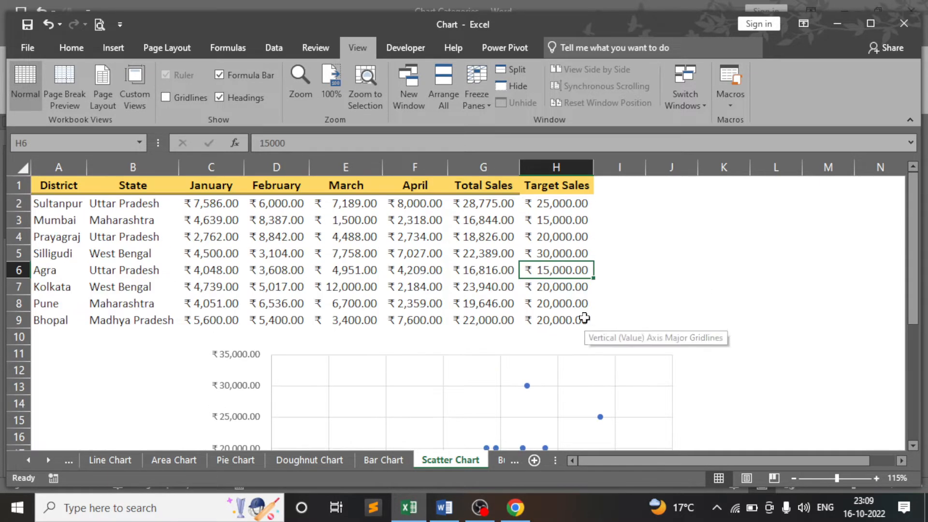
# - Delete the horizontal major gridlines from the scatter chart
pyautogui.click(560, 289)
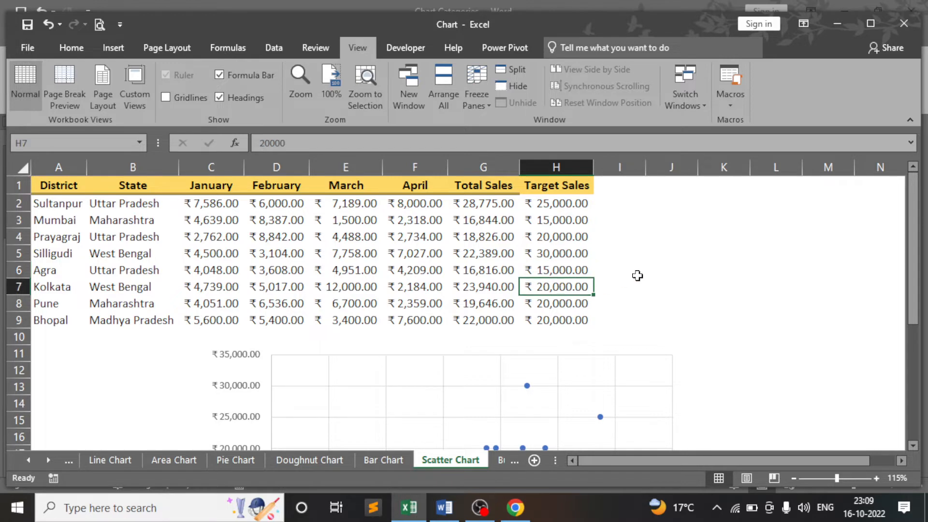
pyautogui.scroll(-2, 639, 274)
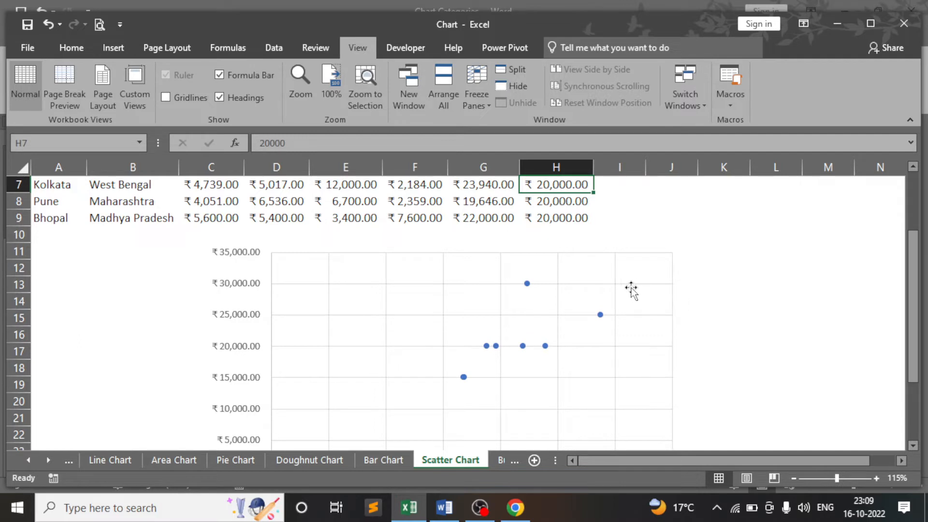
pyautogui.click(635, 289)
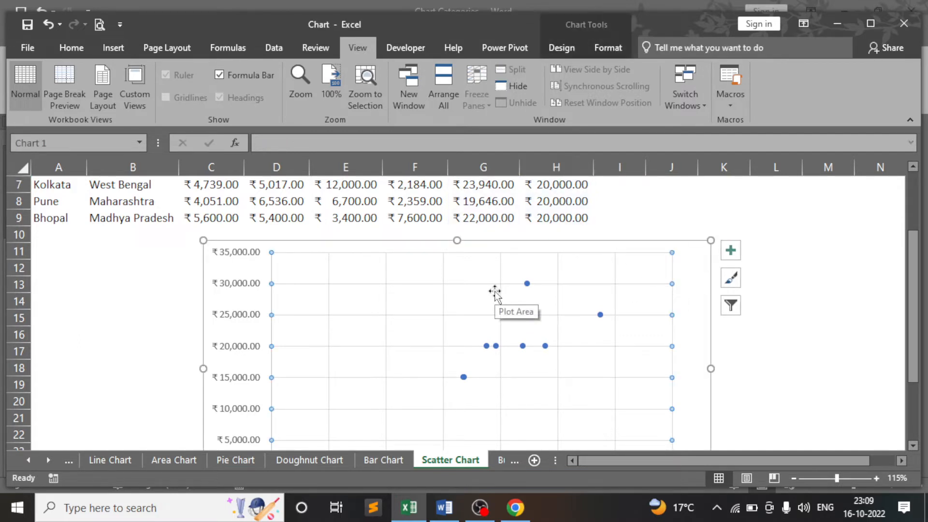
pyautogui.press('Delete')
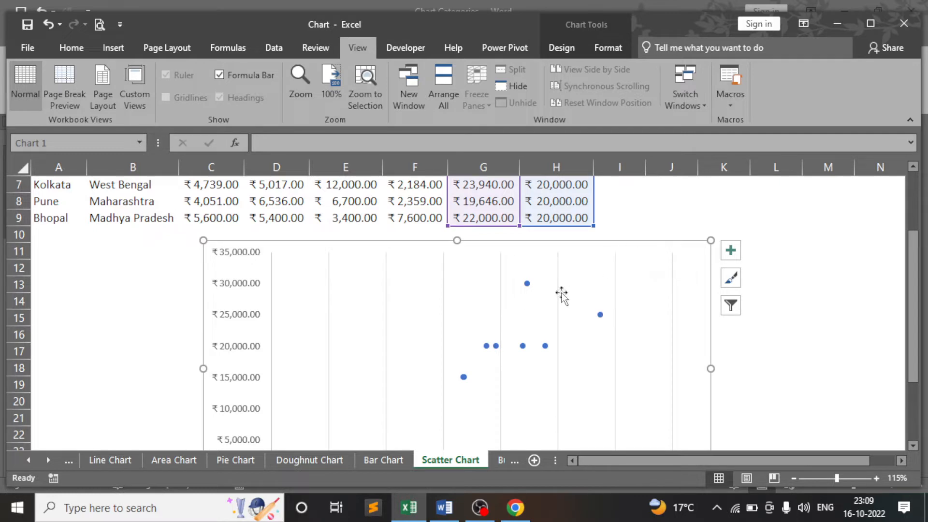
# - Fill only Sultanpur's point in the scatter chart with the standard dark red colour
pyautogui.click(601, 315)
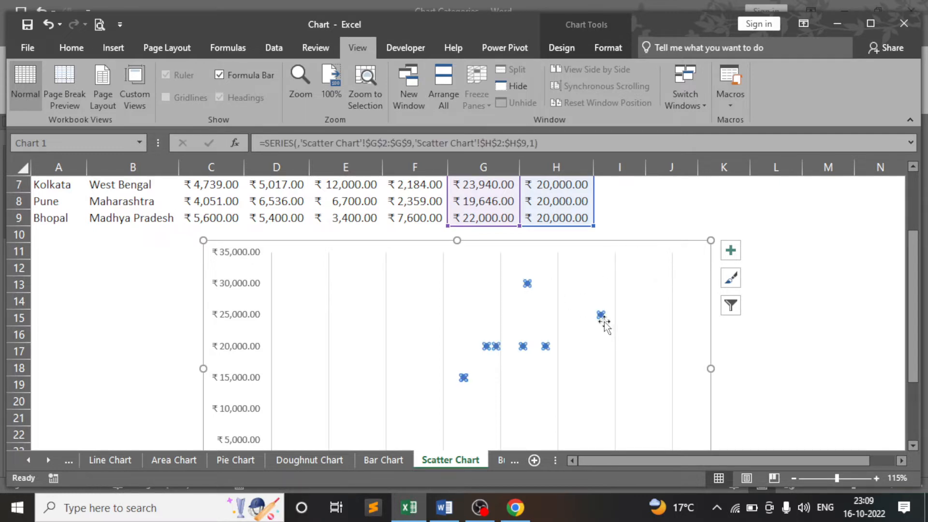
pyautogui.click(602, 318)
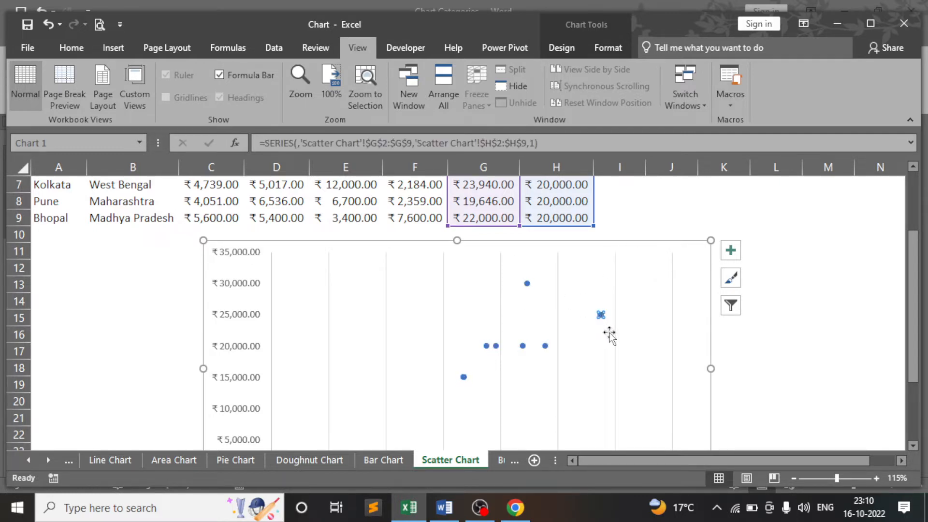
pyautogui.click(604, 48)
pyautogui.click(400, 73)
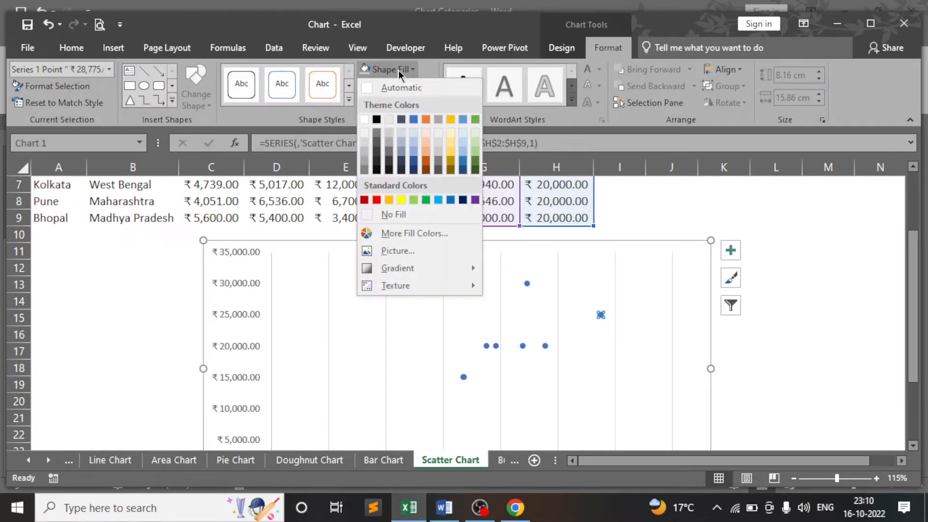
pyautogui.click(368, 203)
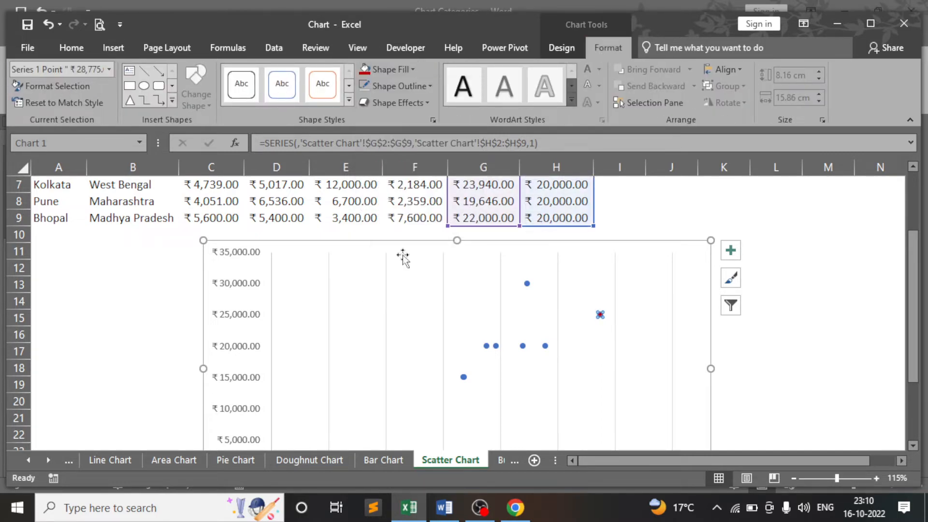
# - Fill Silligudi's scatter point with standard dark blue and Kolkata's point with standard dark red
pyautogui.click(528, 284)
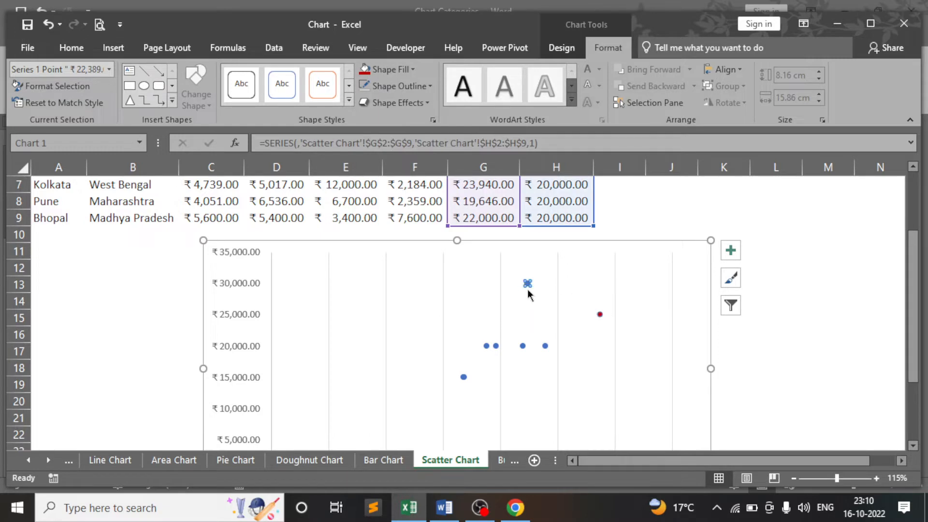
pyautogui.click(400, 69)
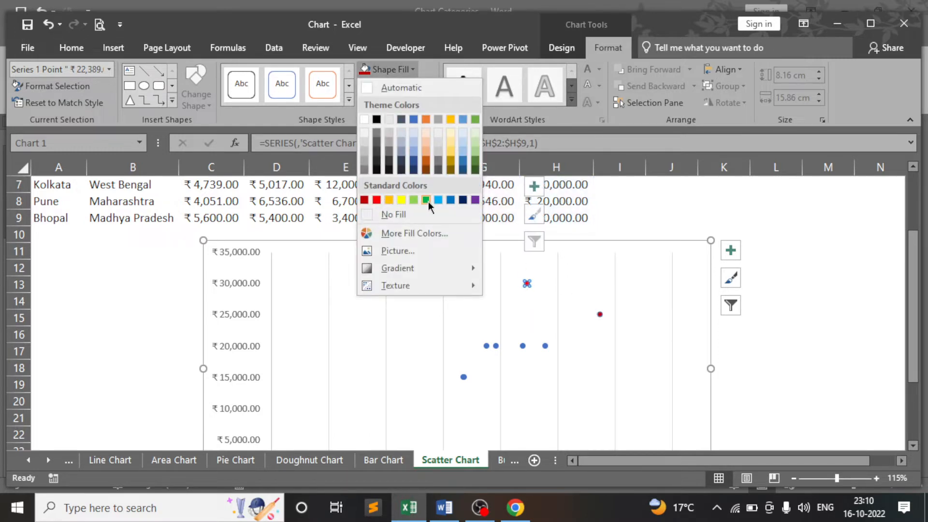
pyautogui.click(461, 201)
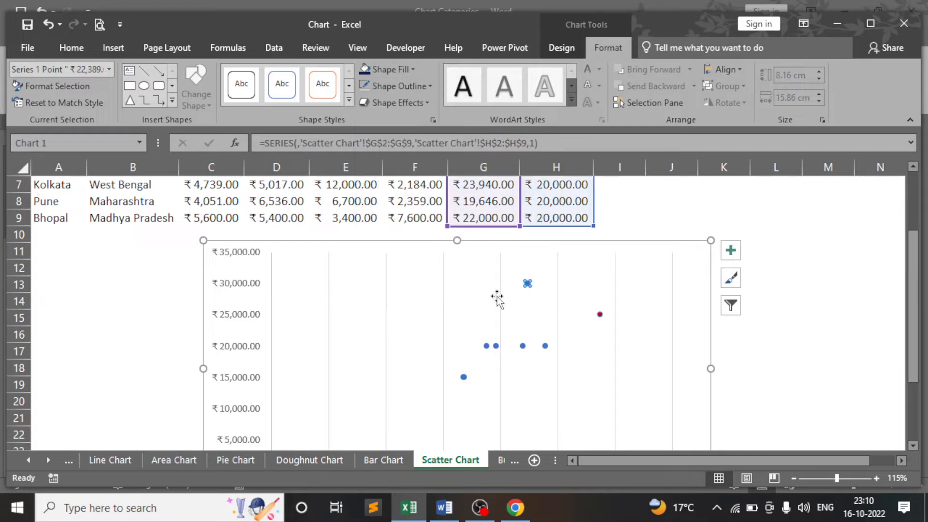
pyautogui.click(546, 346)
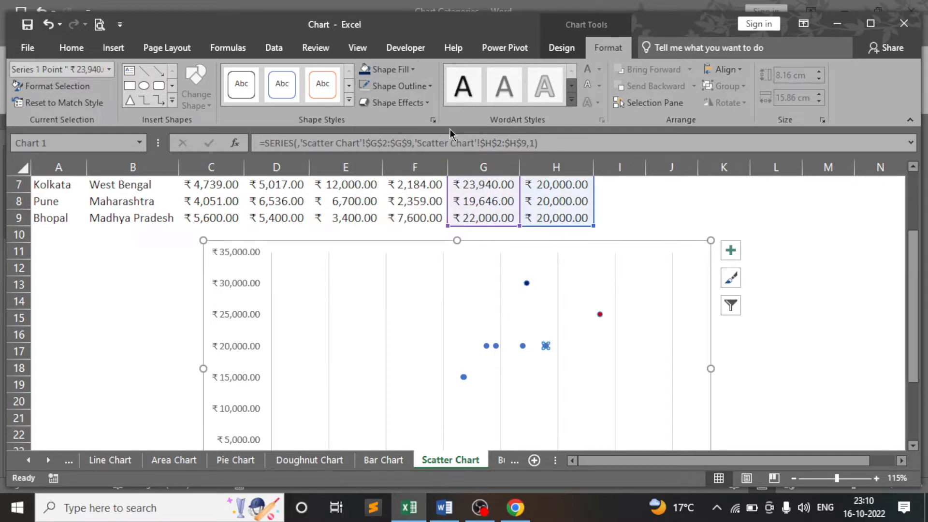
pyautogui.click(408, 70)
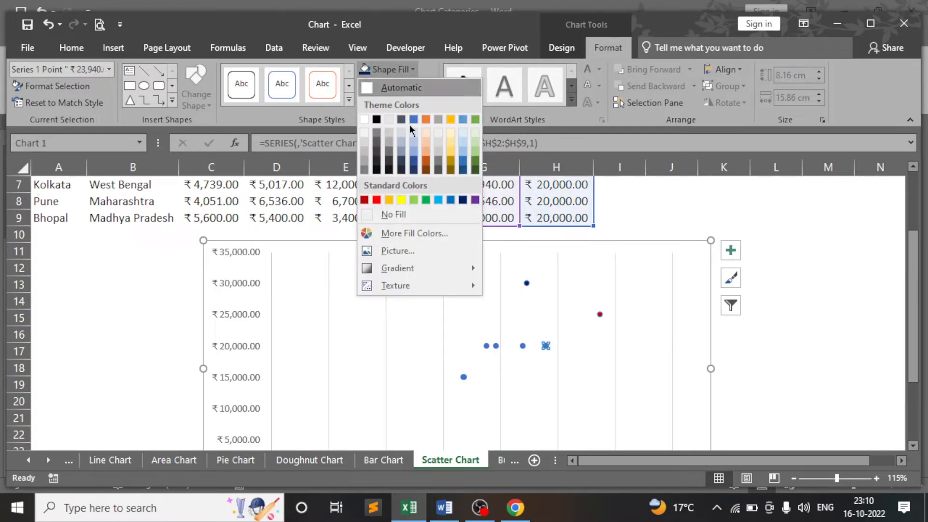
pyautogui.click(364, 200)
# - Fill Bhopal's scatter point with standard green and Pune's point with standard red
pyautogui.click(523, 346)
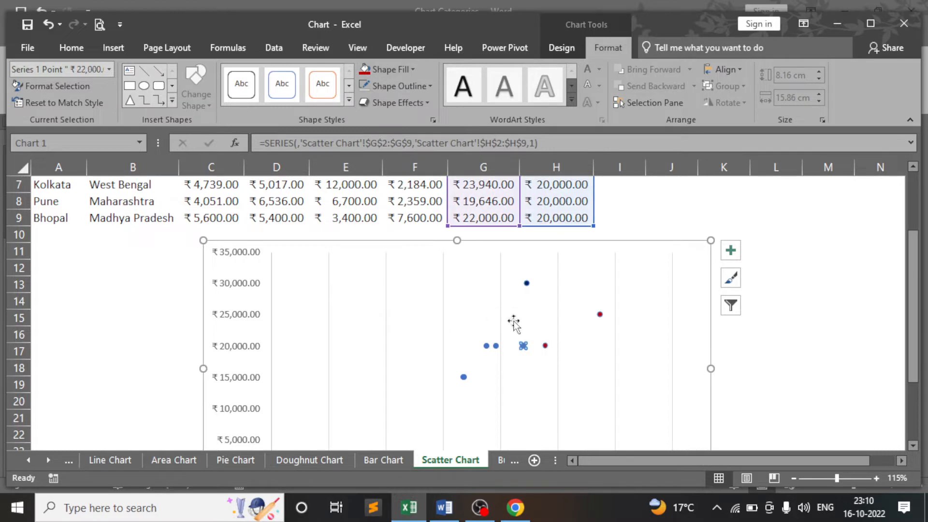
pyautogui.click(390, 72)
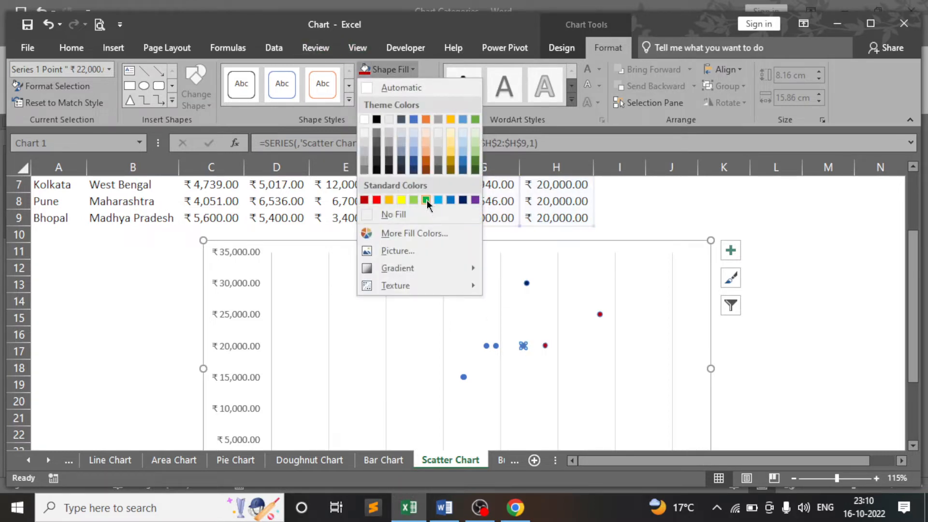
pyautogui.click(428, 200)
pyautogui.click(496, 346)
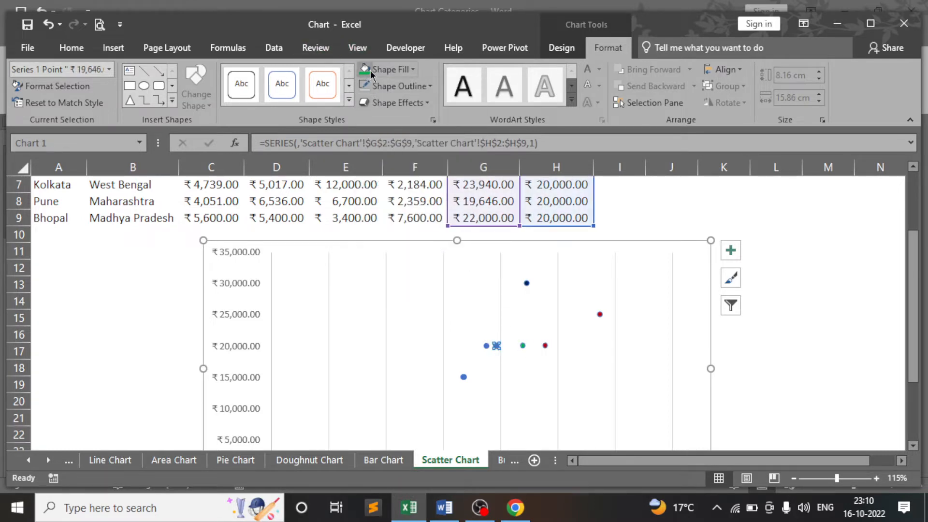
pyautogui.click(390, 69)
pyautogui.click(376, 201)
# - Fill Prayagraj's scatter point with standard blue and Agra's point with standard orange
pyautogui.click(487, 347)
pyautogui.click(387, 70)
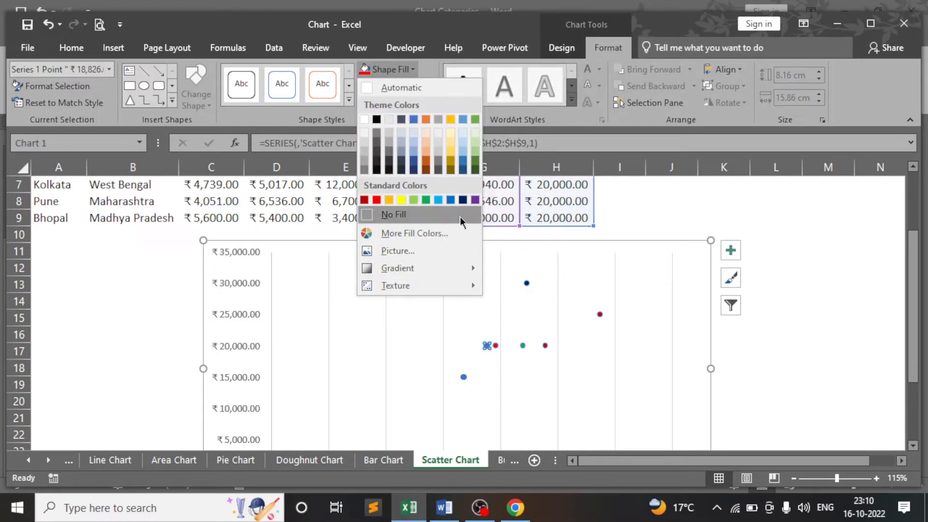
pyautogui.click(464, 377)
pyautogui.click(413, 69)
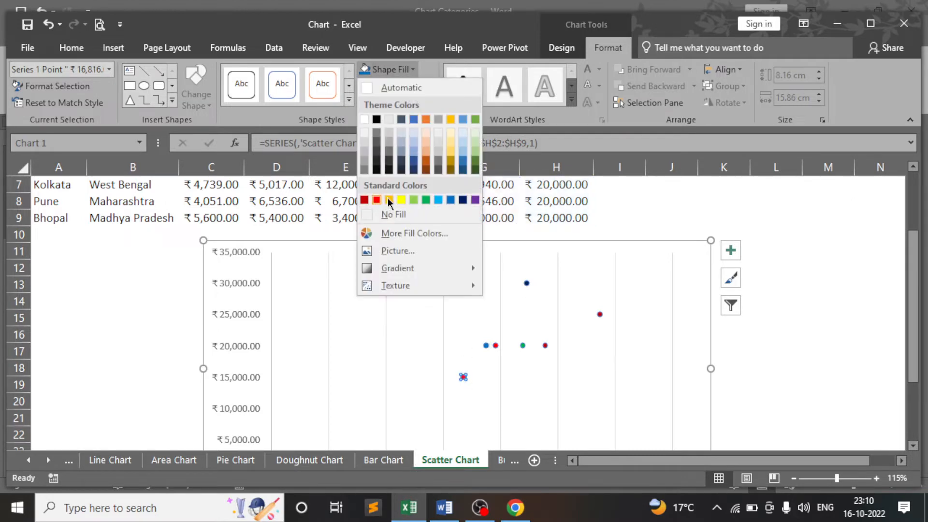
pyautogui.click(388, 200)
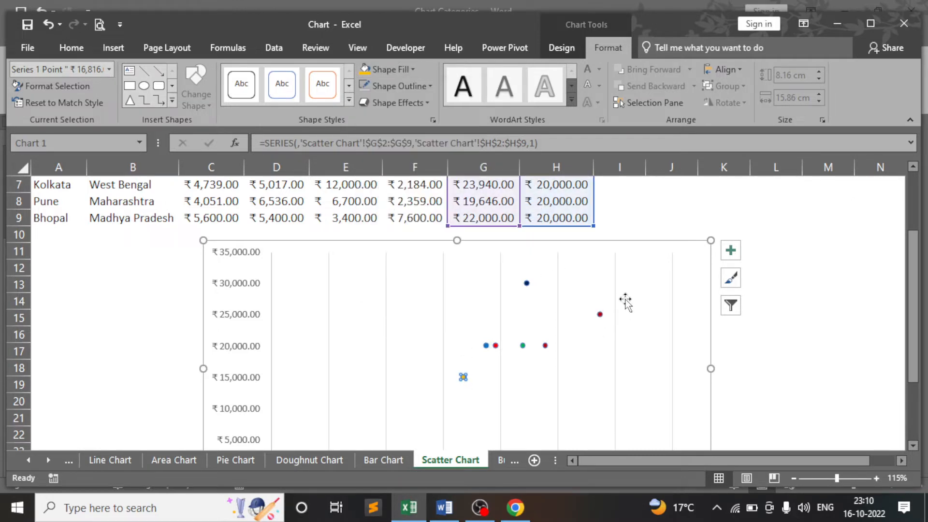
# - Format Silligudi's scatter point with a built-in triangle marker at size 8
pyautogui.click(527, 284)
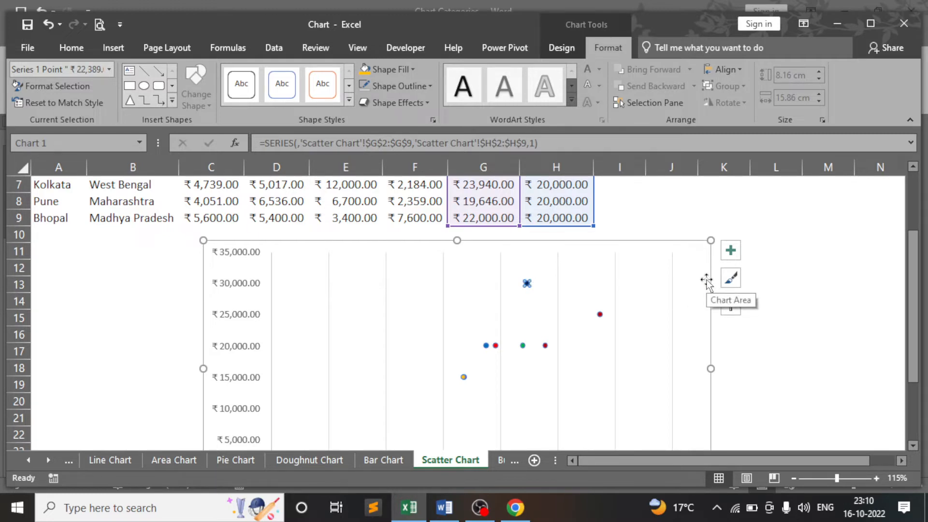
pyautogui.rightClick(527, 283)
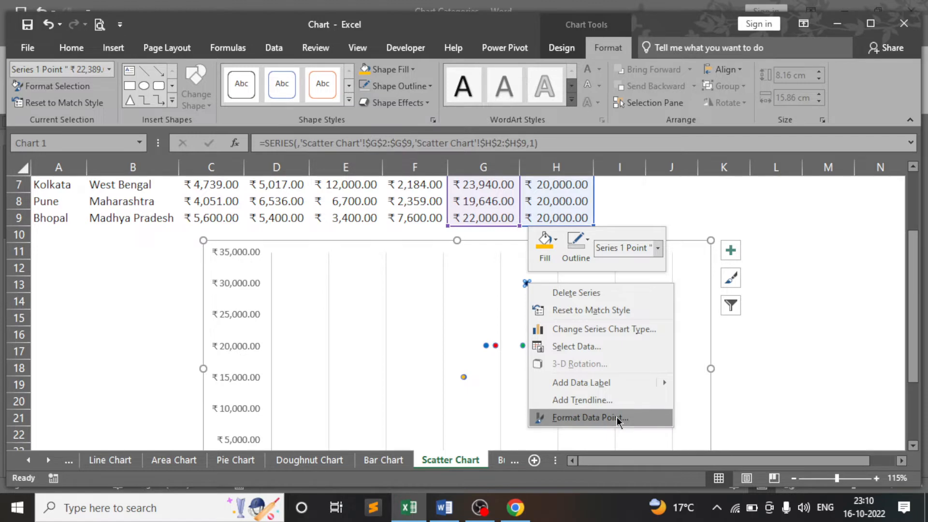
pyautogui.click(600, 416)
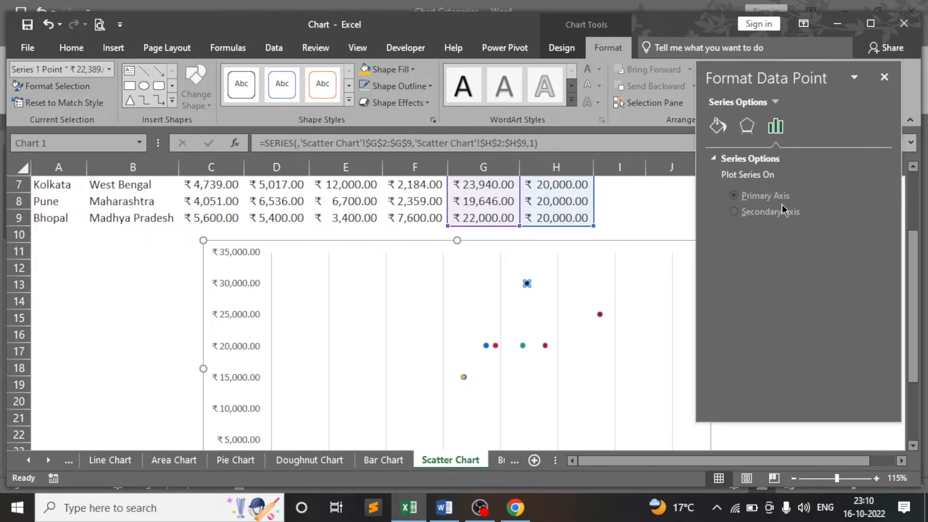
pyautogui.click(719, 127)
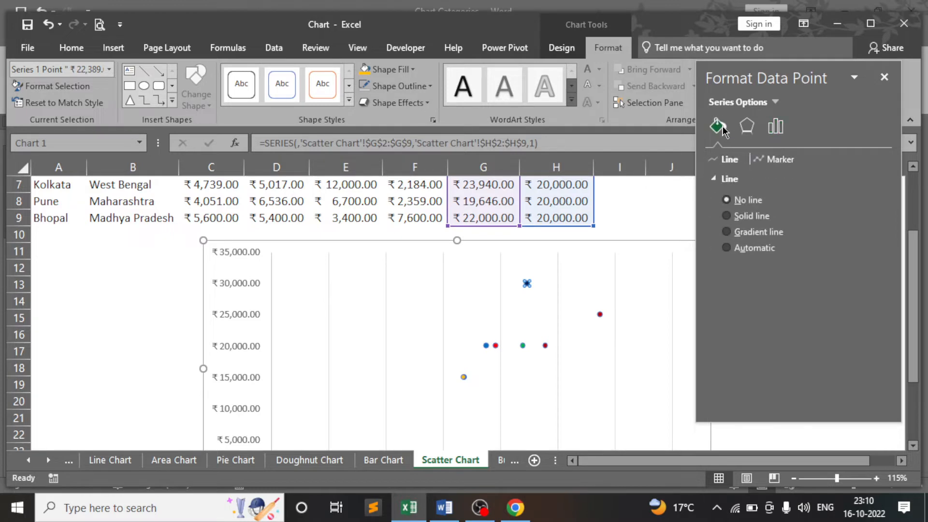
pyautogui.click(784, 163)
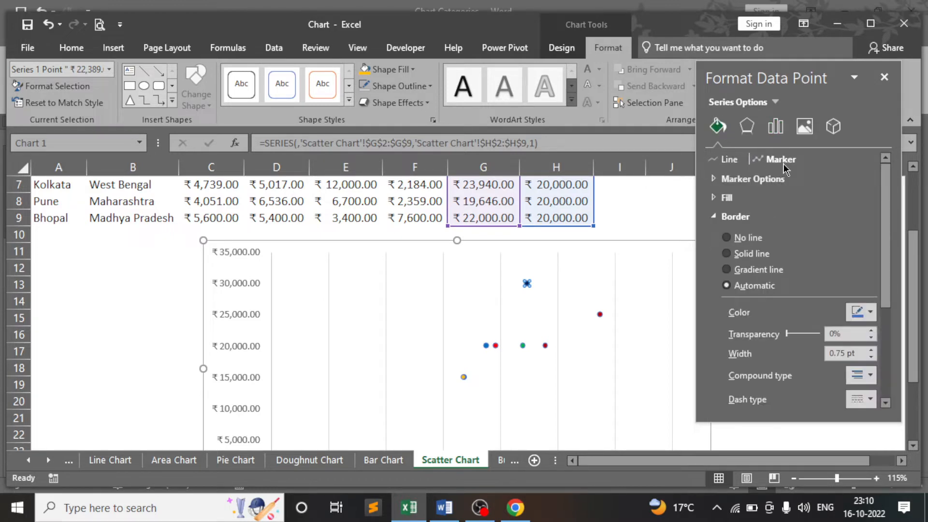
pyautogui.click(749, 178)
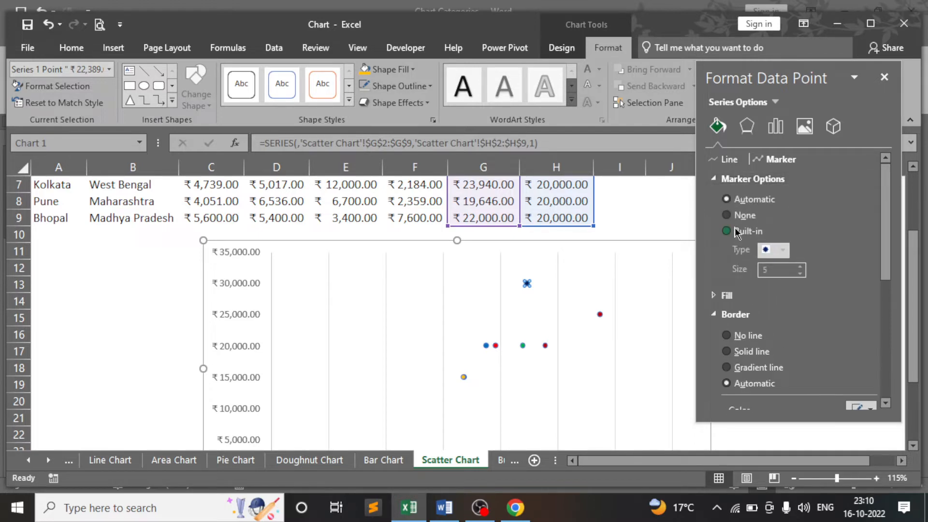
pyautogui.click(735, 232)
pyautogui.click(785, 251)
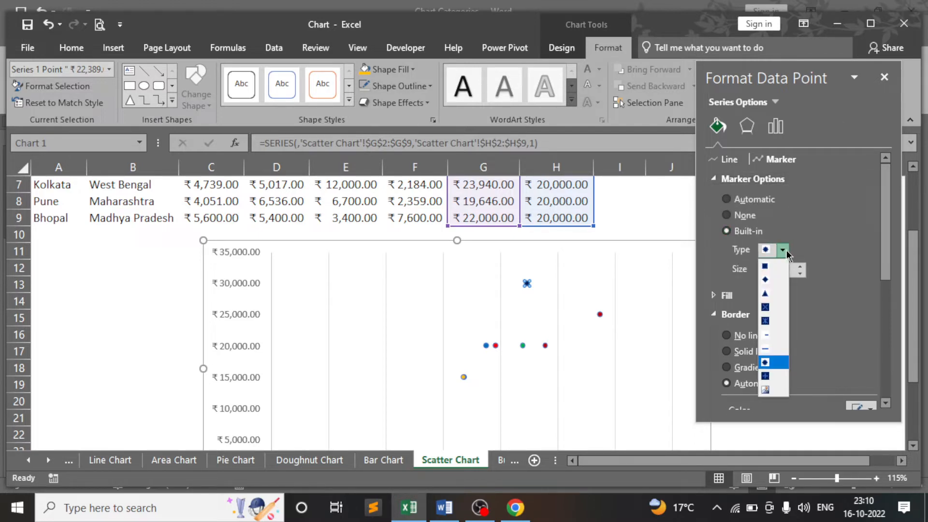
pyautogui.click(772, 295)
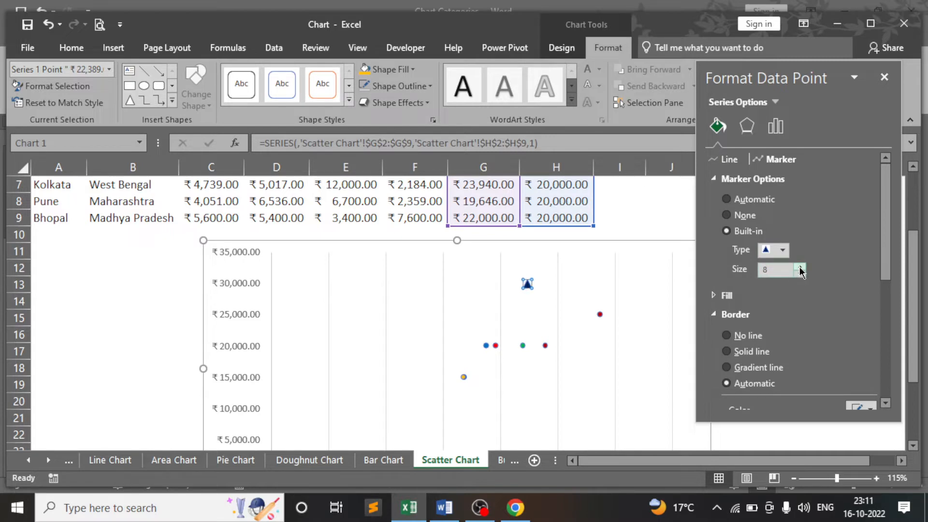
# - Change Sultanpur's scatter point to a built-in triangle marker at size 8
pyautogui.click(600, 315)
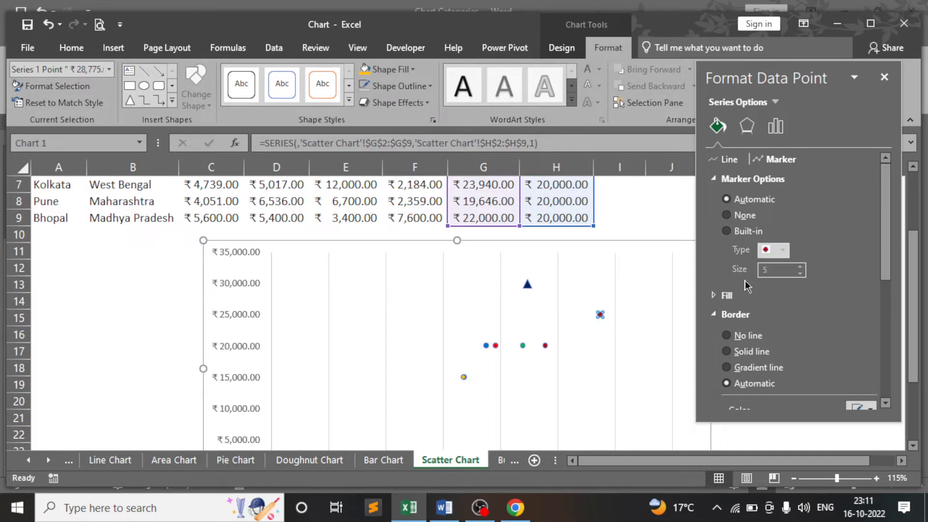
pyautogui.click(745, 233)
pyautogui.click(784, 249)
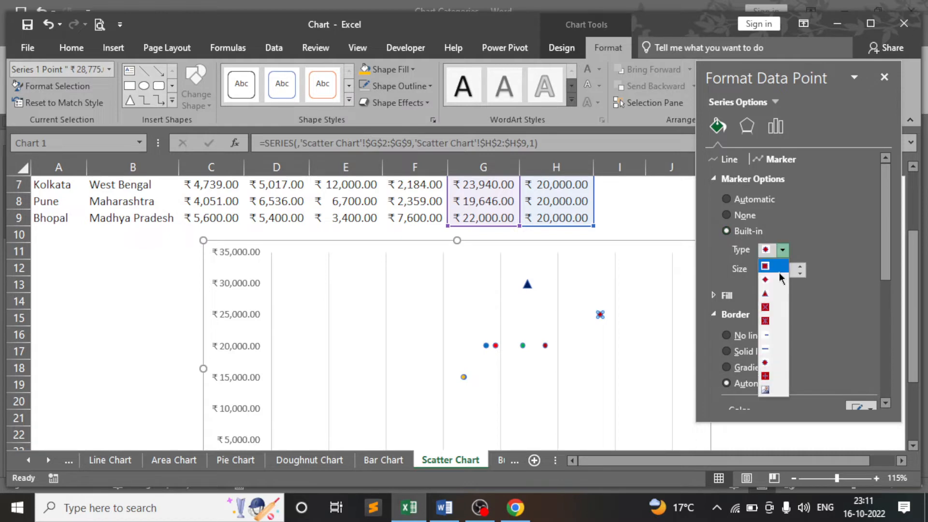
pyautogui.click(772, 293)
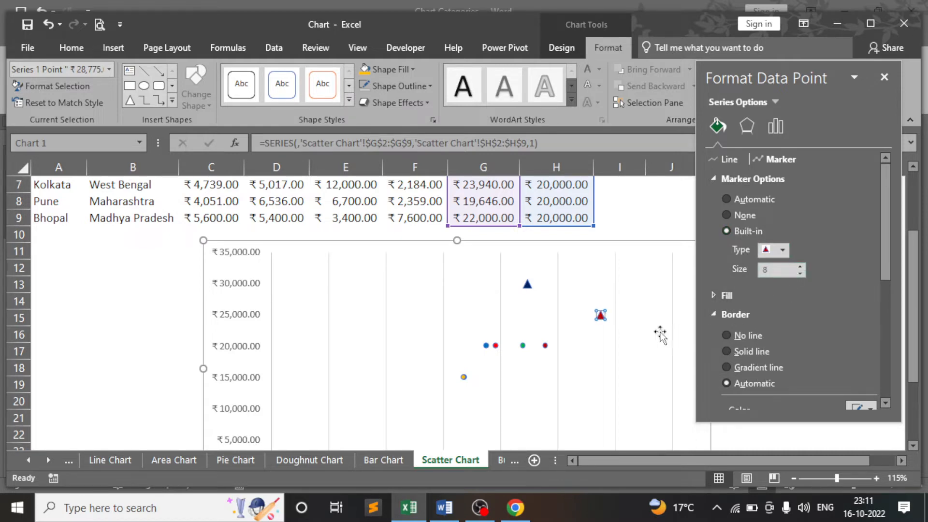
# - Change Kolkata's scatter point to a built-in triangle marker at size 8
pyautogui.click(546, 347)
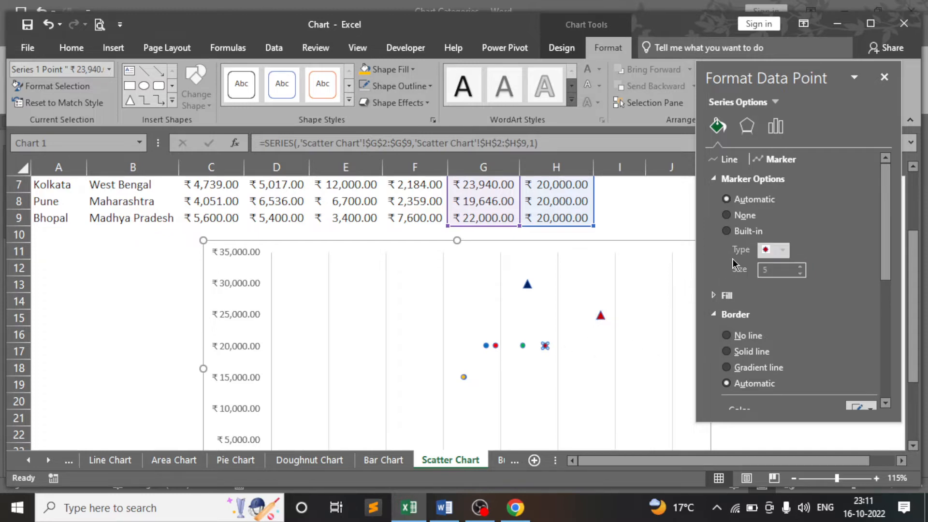
pyautogui.click(745, 236)
pyautogui.click(783, 250)
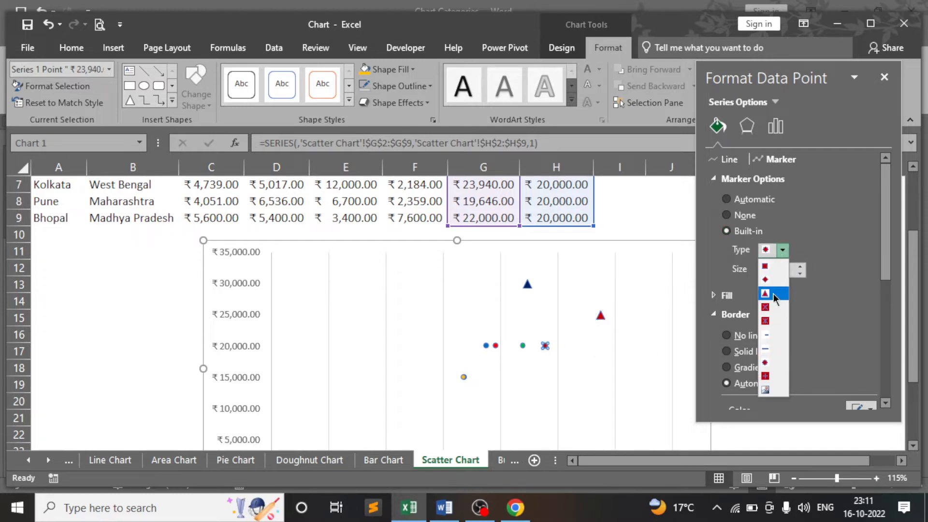
pyautogui.click(773, 295)
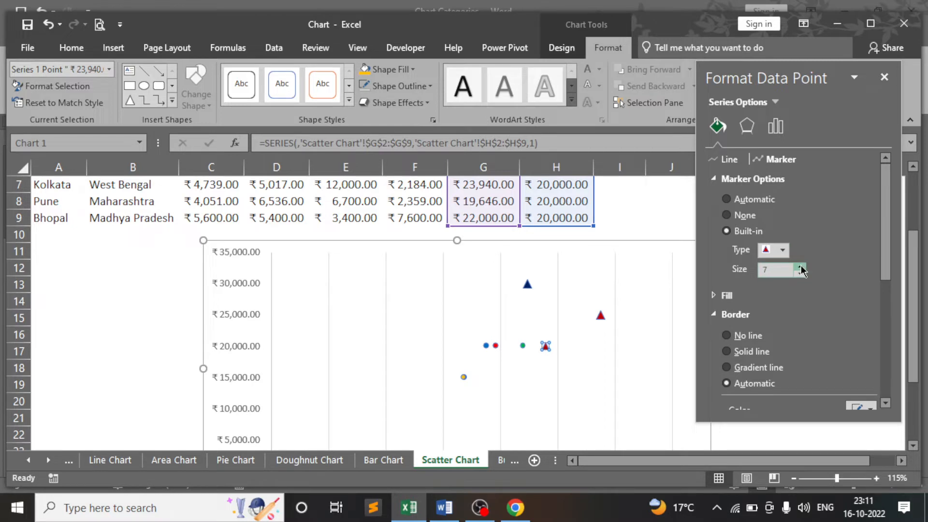
# - Change Bhopal's scatter point to a built-in triangle marker at size 8
pyautogui.click(523, 346)
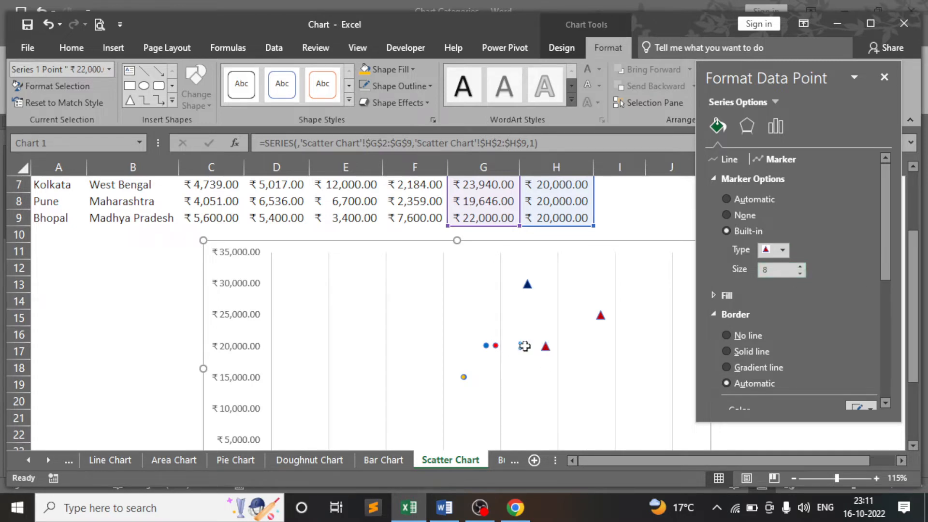
pyautogui.click(744, 236)
pyautogui.click(783, 250)
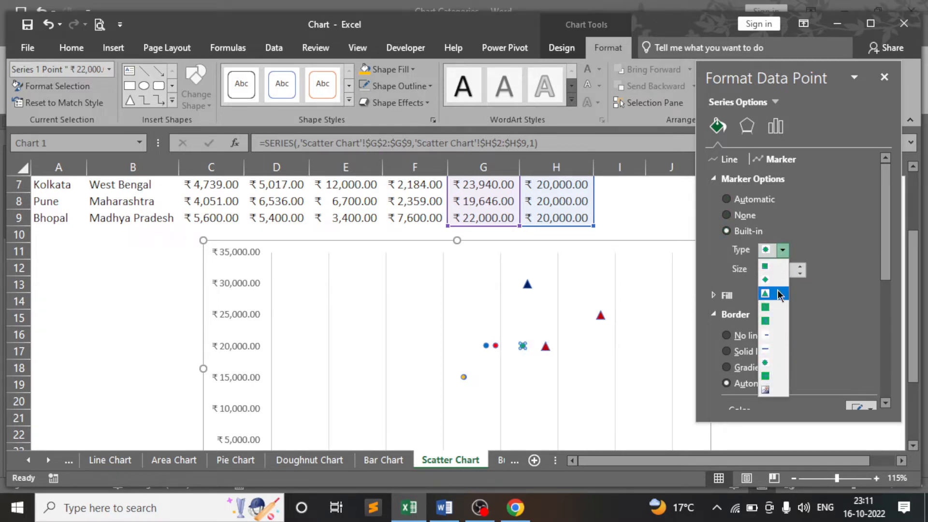
pyautogui.click(788, 294)
pyautogui.click(800, 267)
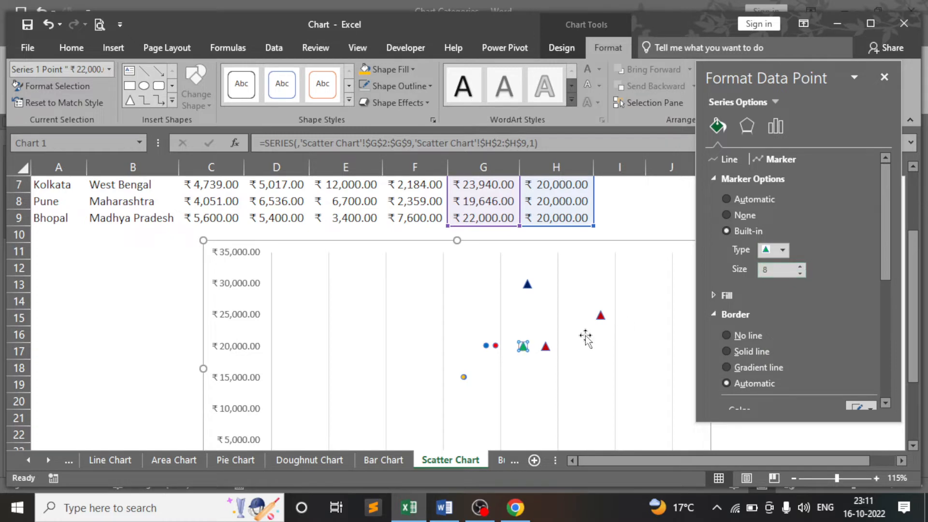
# - Change Pune's scatter point to a built-in triangle marker and enlarge it to match the other triangles
pyautogui.click(496, 345)
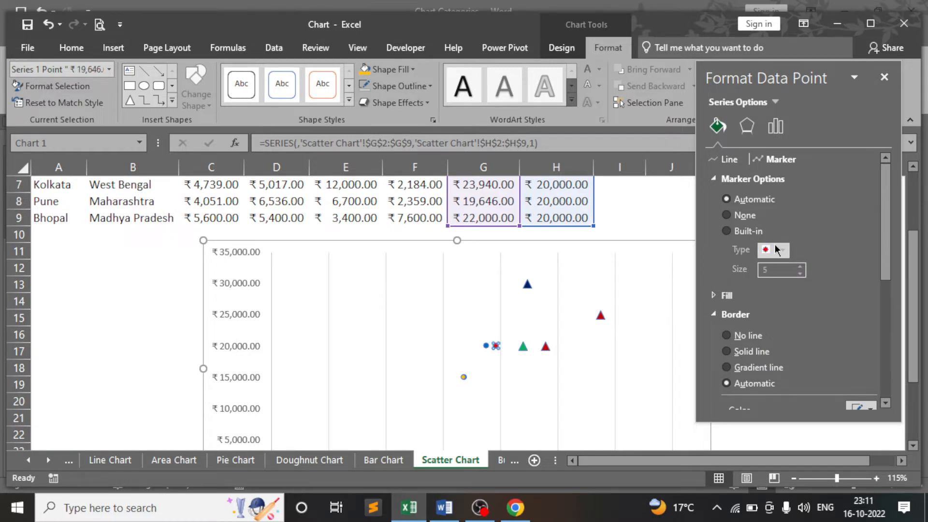
pyautogui.click(751, 234)
pyautogui.click(783, 250)
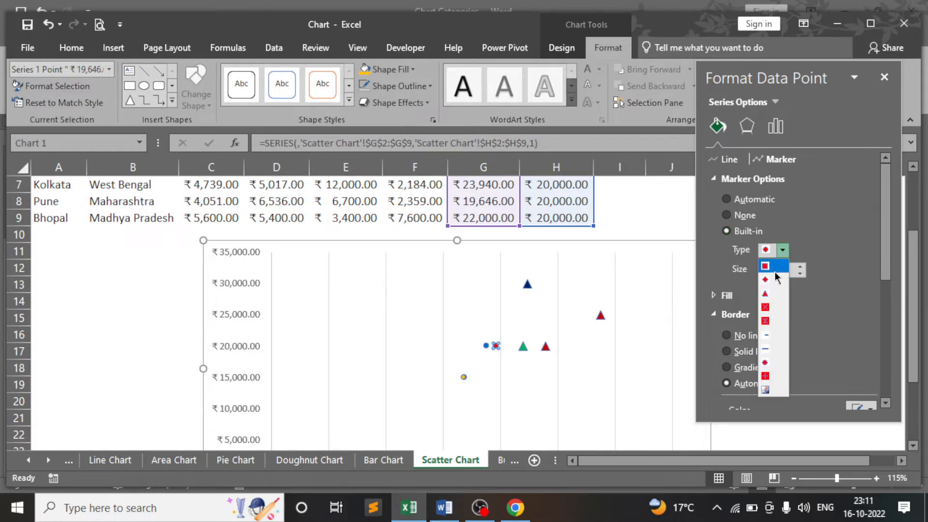
pyautogui.click(767, 295)
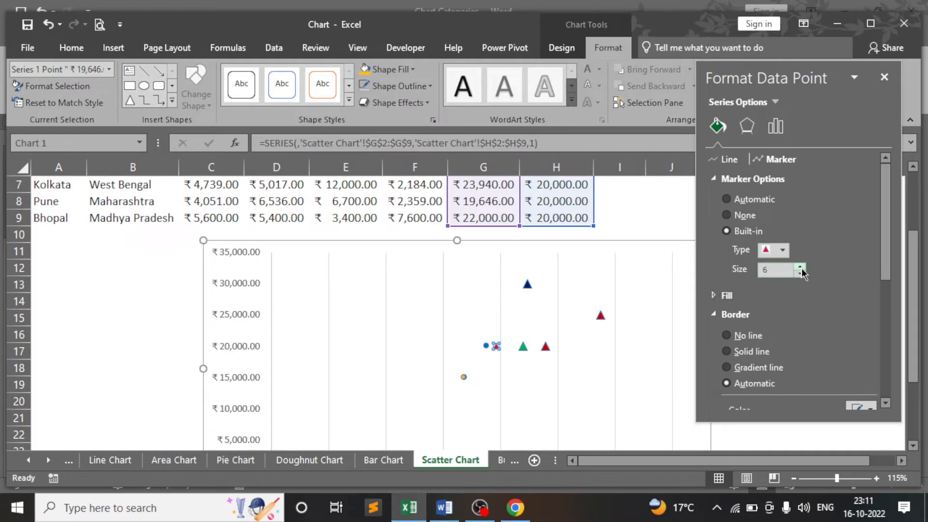
# - Change Prayagraj's scatter point to a built-in triangle marker at size 8
pyautogui.click(487, 345)
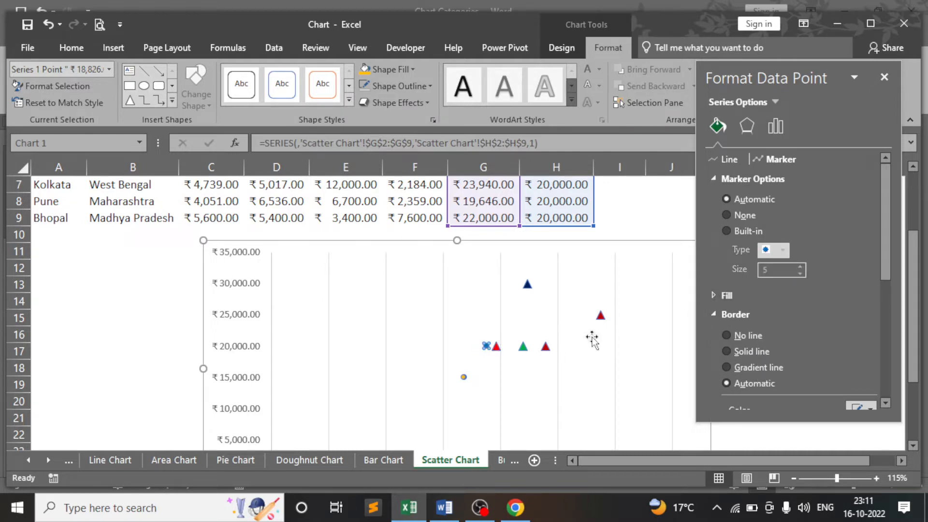
pyautogui.click(744, 235)
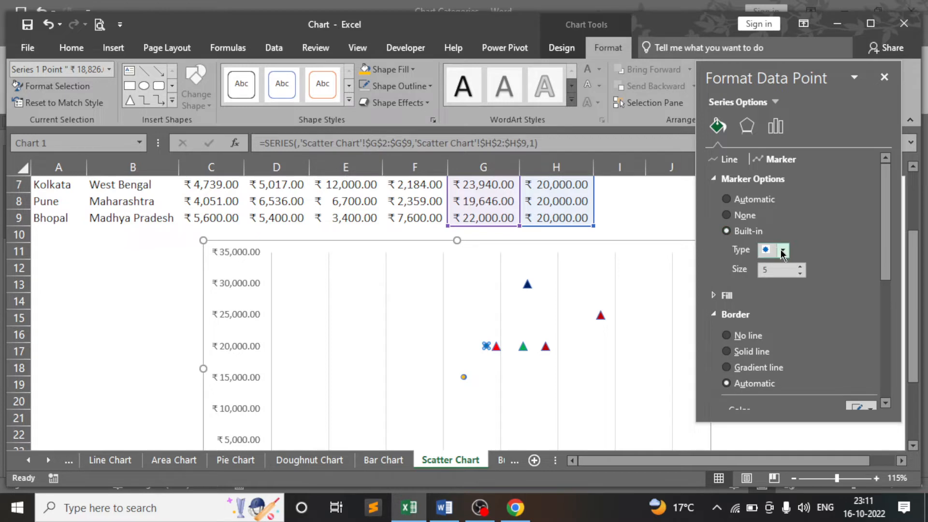
pyautogui.click(783, 251)
pyautogui.click(770, 299)
# - Change Agra's scatter point to an enlarged built-in triangle marker and close the data point formatting
pyautogui.click(464, 377)
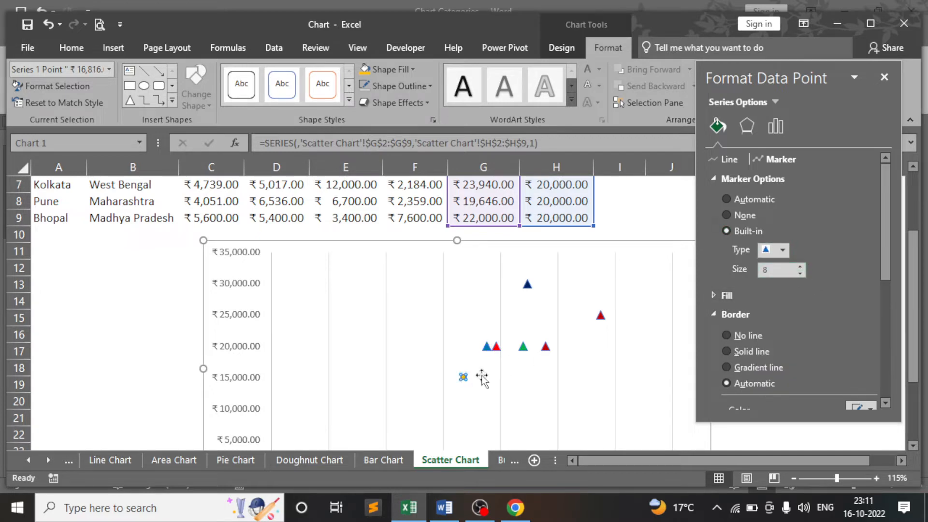
pyautogui.click(748, 232)
pyautogui.click(783, 250)
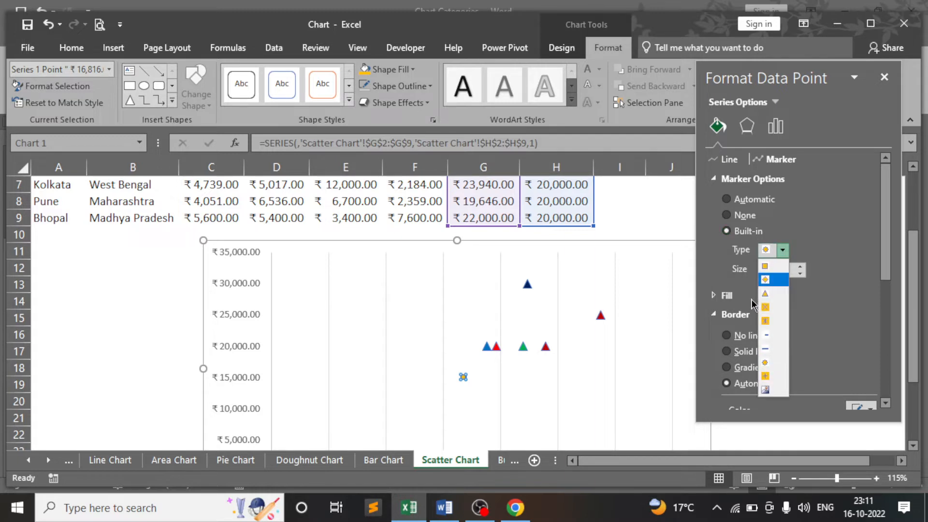
pyautogui.click(774, 297)
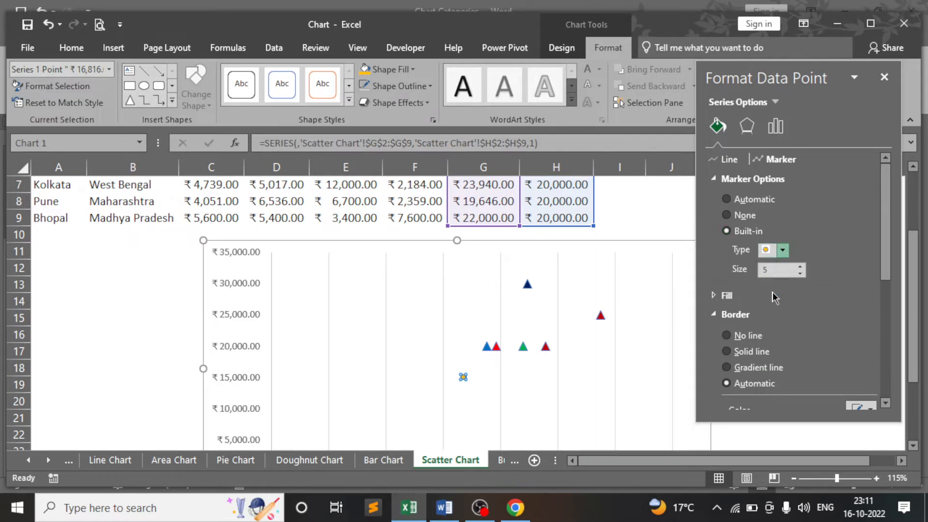
pyautogui.click(800, 266)
pyautogui.click(800, 266)
pyautogui.click(884, 77)
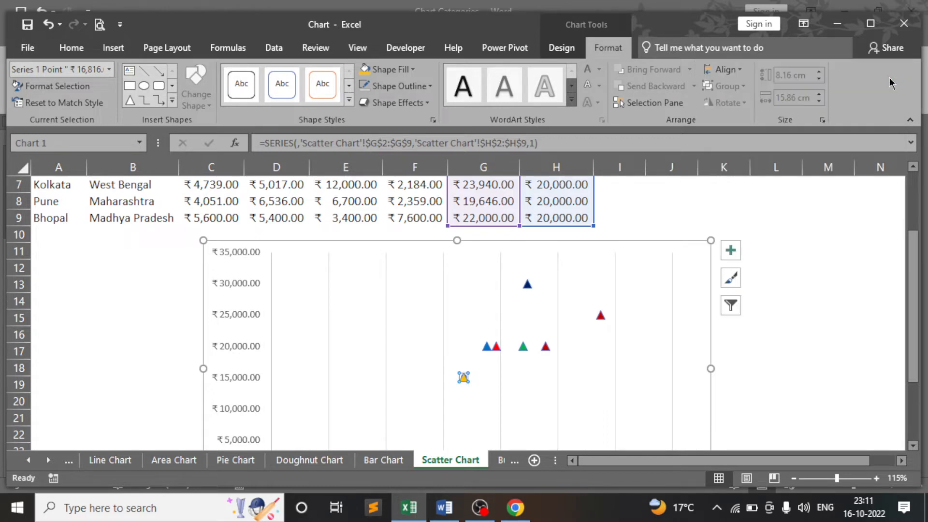
# - Deselect the chart and check the target sales of Kolkata and Pune in cells H7 and H8
pyautogui.click(815, 244)
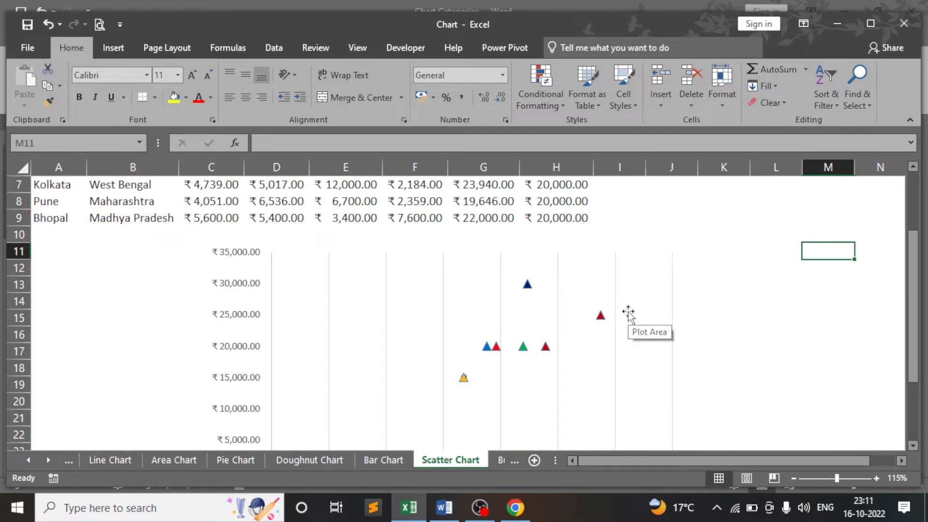
pyautogui.scroll(2, 548, 300)
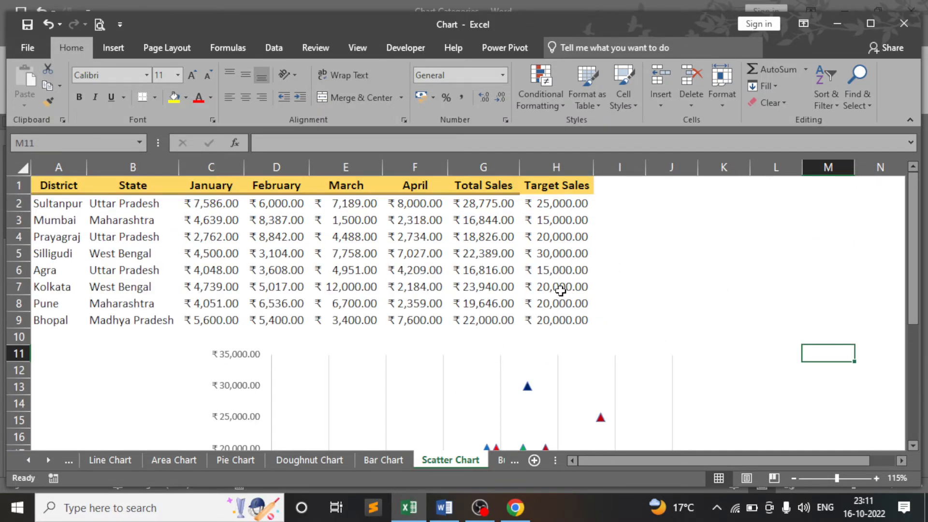
pyautogui.click(561, 290)
pyautogui.click(565, 311)
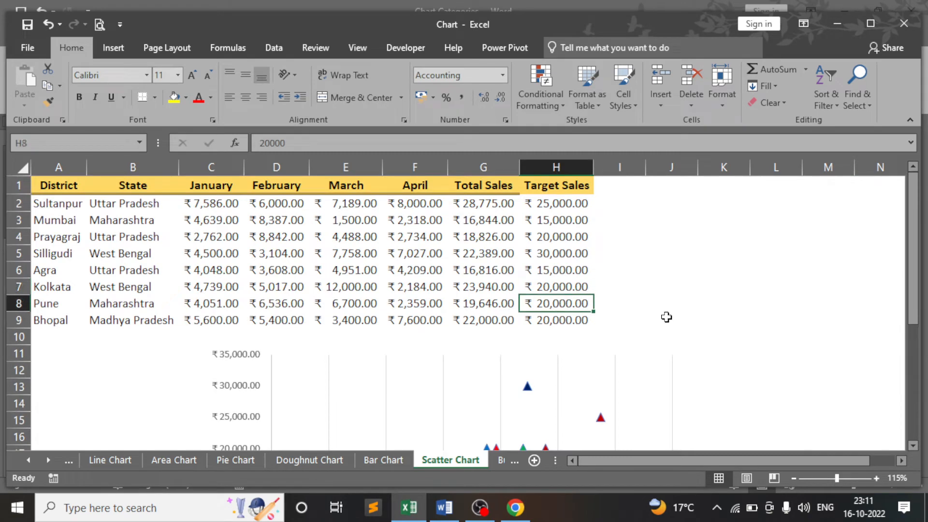
# - Set Pune's target sales in cell H8 to 10000 and check its point in the scatter chart
pyautogui.write('1')
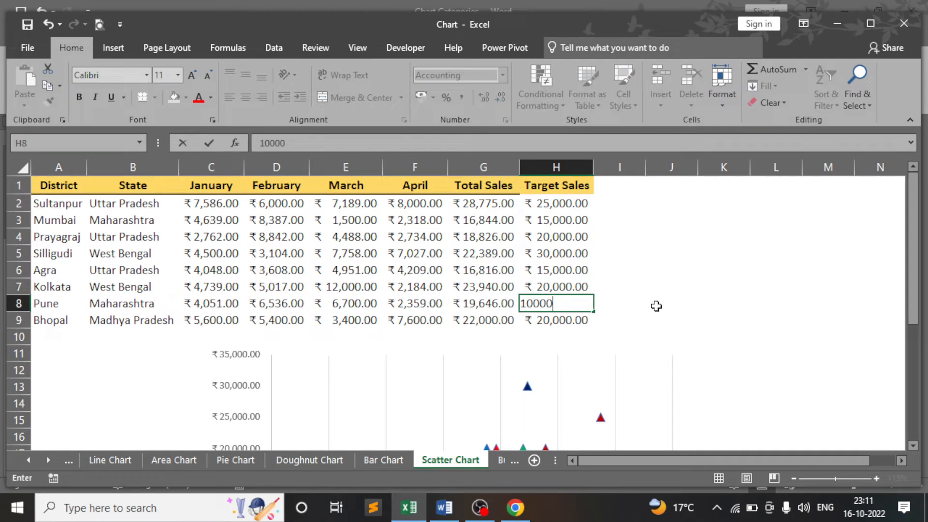
pyautogui.write('0000')
pyautogui.scroll(-1, 656, 307)
pyautogui.scroll(-1, 682, 284)
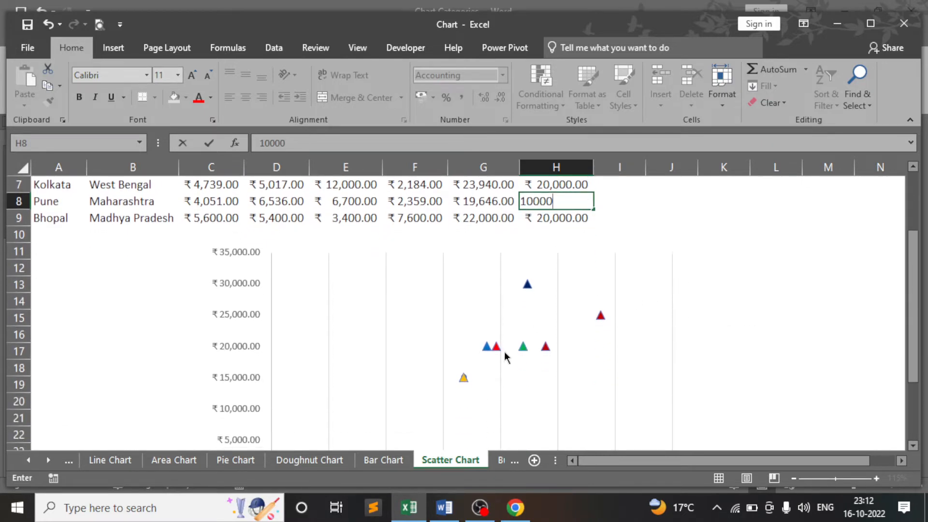
pyautogui.press('Return')
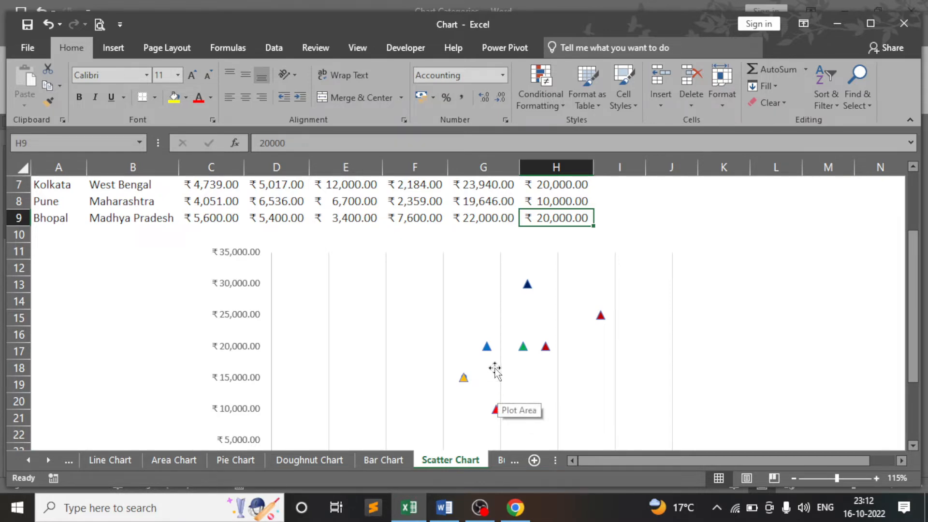
pyautogui.scroll(1, 496, 372)
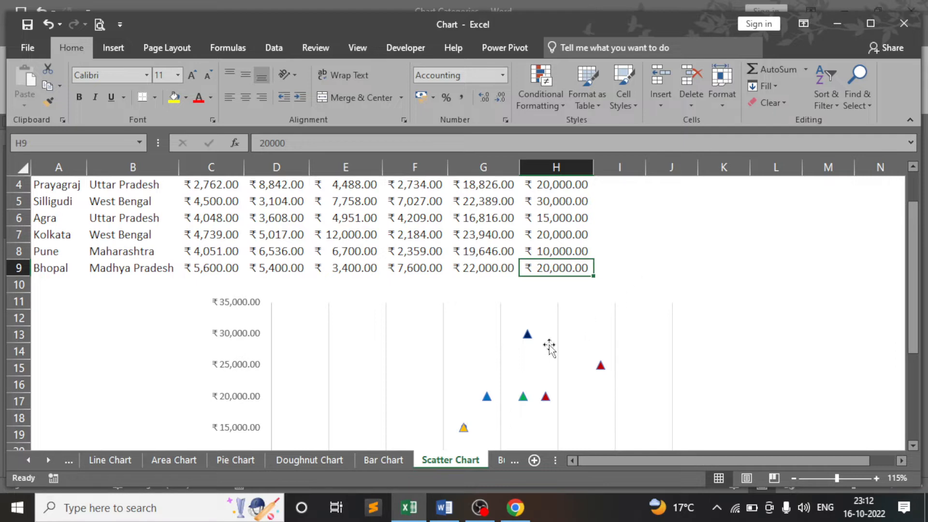
pyautogui.scroll(-1, 529, 338)
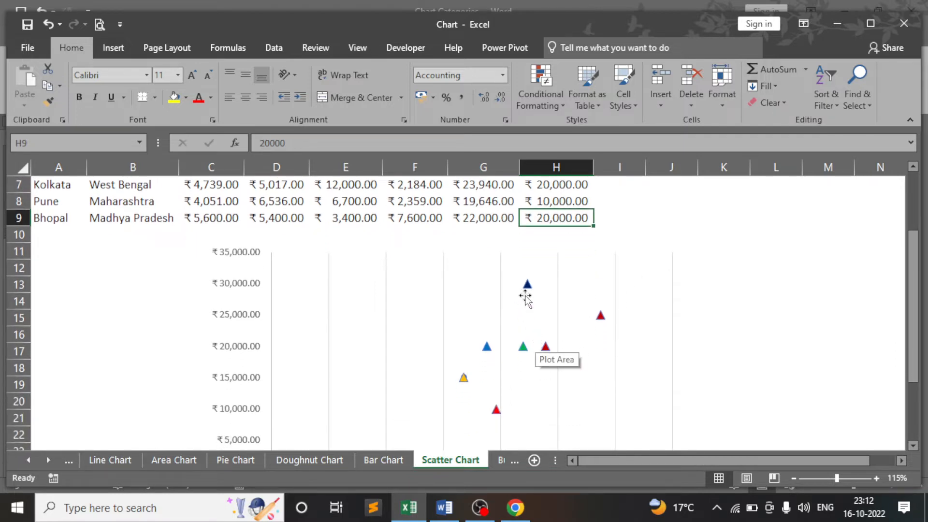
# - Add data labels above the points of the scatter chart
pyautogui.click(624, 265)
pyautogui.click(614, 246)
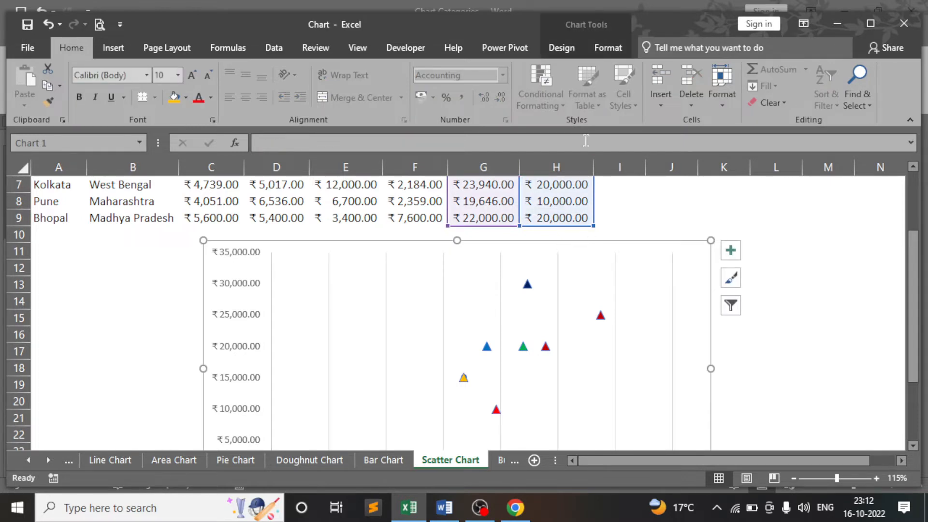
pyautogui.click(563, 48)
pyautogui.click(31, 80)
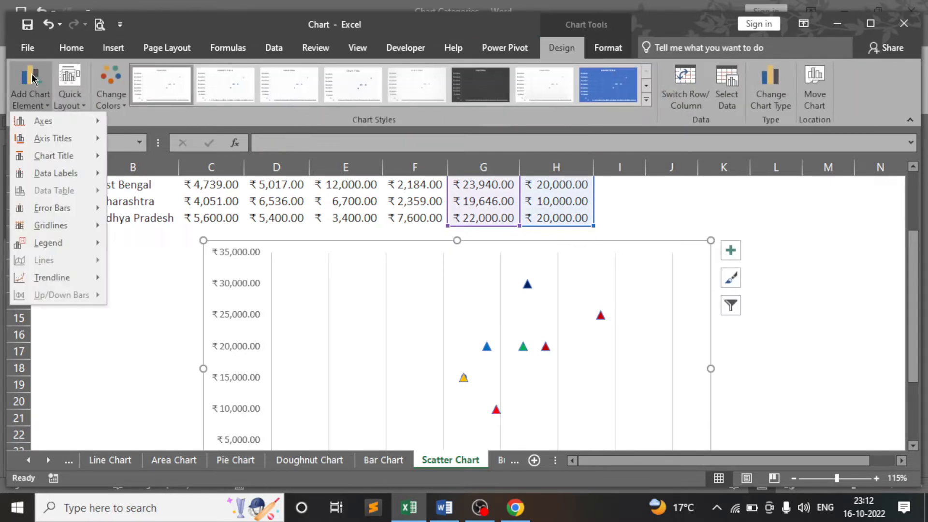
pyautogui.moveTo(58, 176)
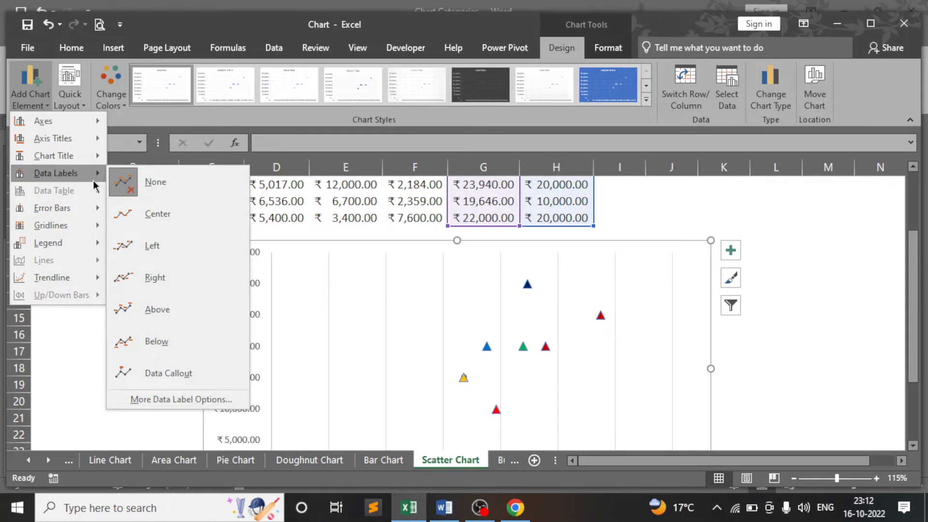
pyautogui.click(167, 320)
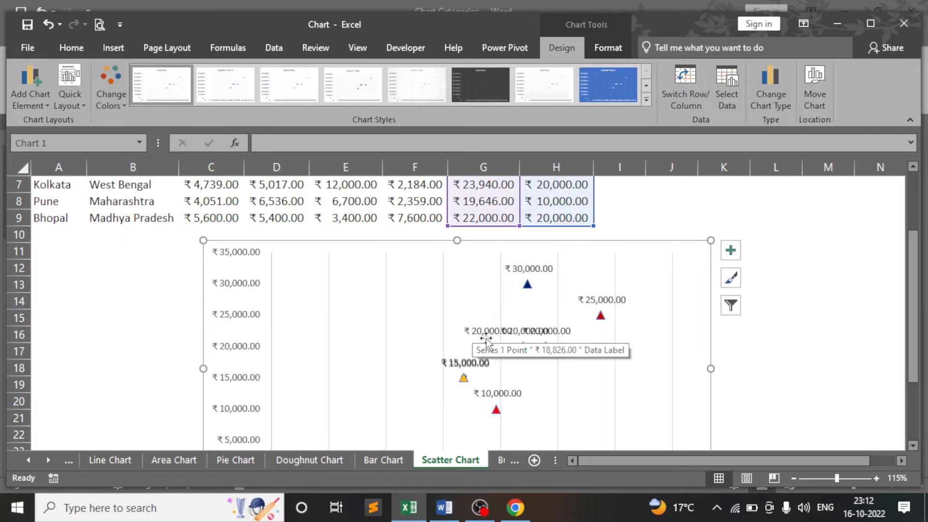
# - Move the overlapping data labels of Prayagraj, Agra and Kolkata clear of their neighbours and close the label formatting
pyautogui.scroll(-1, 548, 358)
pyautogui.scroll(1, 477, 334)
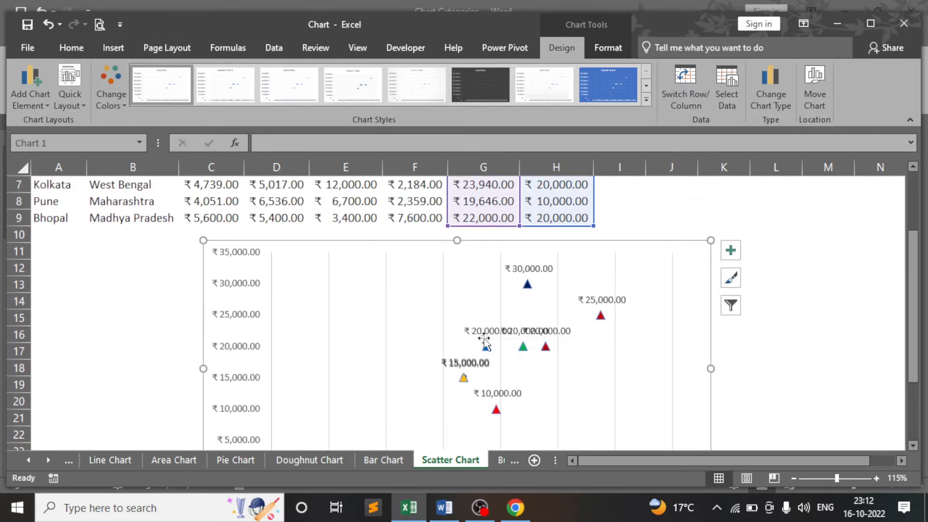
pyautogui.doubleClick(484, 333)
pyautogui.click(484, 333)
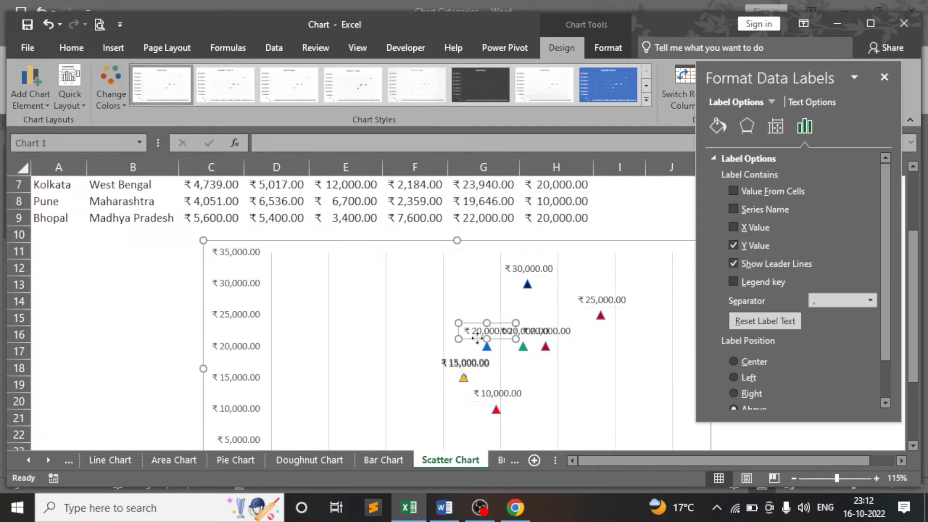
pyautogui.moveTo(484, 333); pyautogui.dragTo(438, 307)
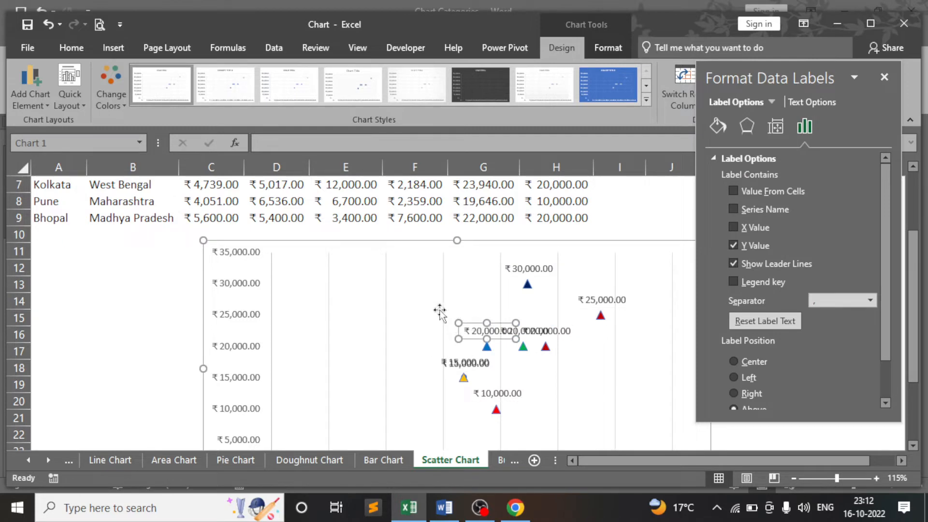
pyautogui.click(453, 363)
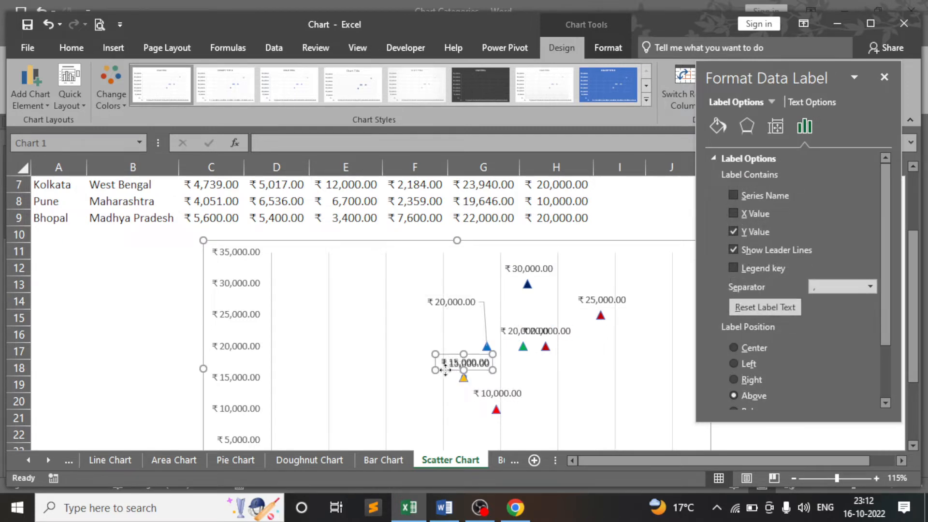
pyautogui.moveTo(446, 370); pyautogui.dragTo(405, 352)
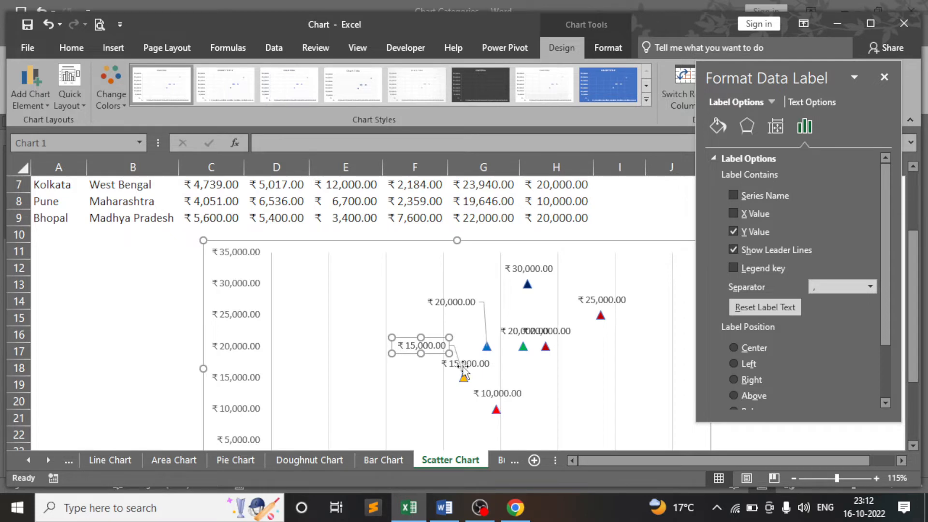
pyautogui.click(562, 333)
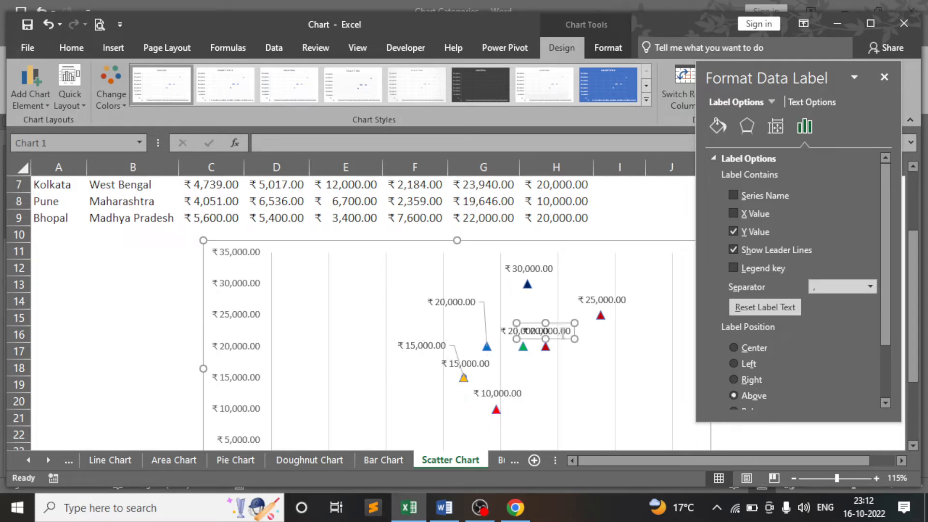
pyautogui.moveTo(566, 338); pyautogui.dragTo(624, 346)
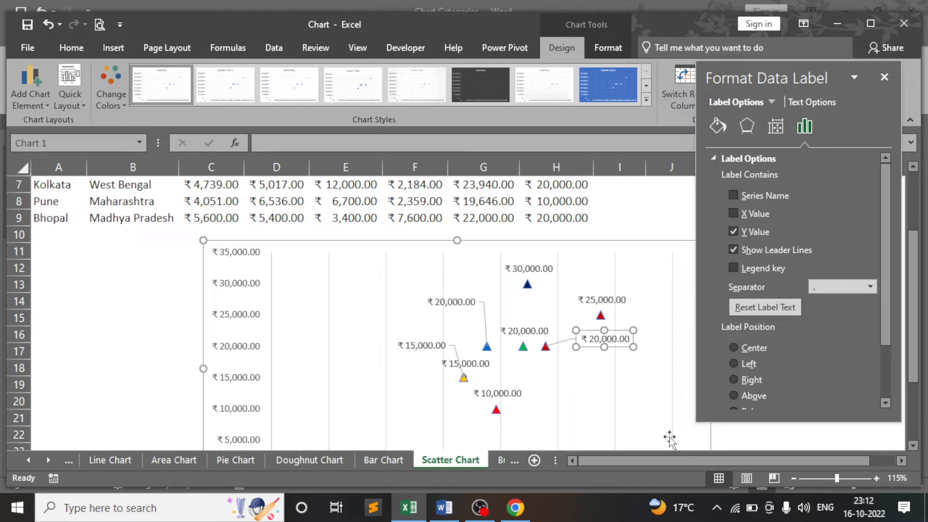
pyautogui.click(884, 77)
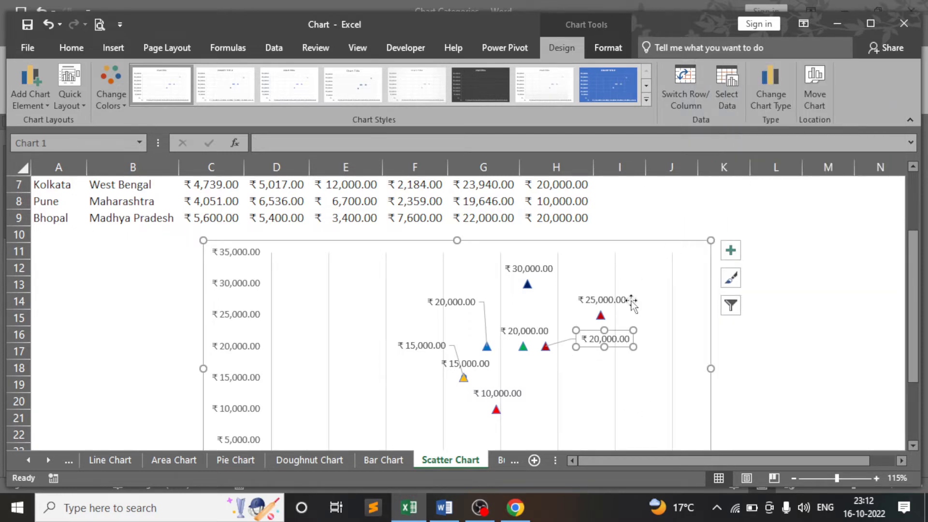
pyautogui.click(689, 253)
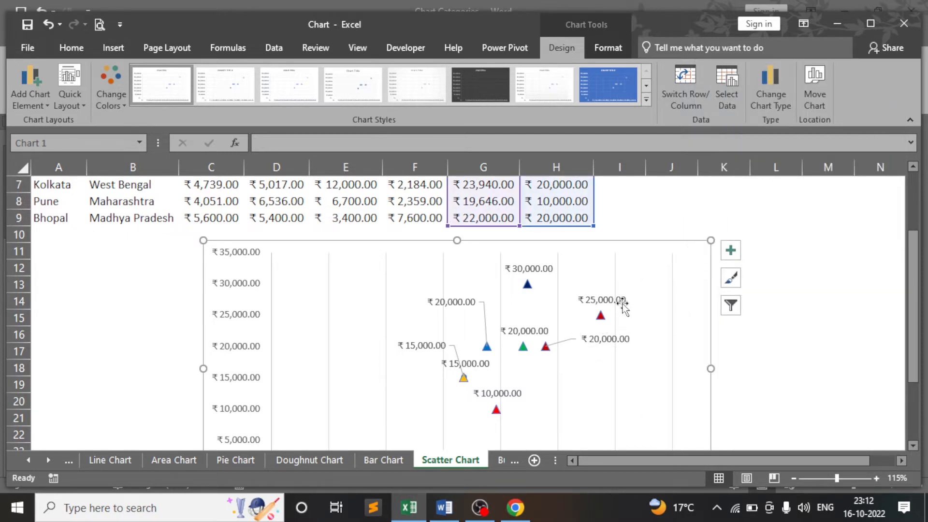
# - Compare the Total Sales and Target Sales columns with the labelled points in the scatter chart
pyautogui.scroll(1, 623, 307)
pyautogui.scroll(2, 621, 307)
pyautogui.scroll(-3, 621, 307)
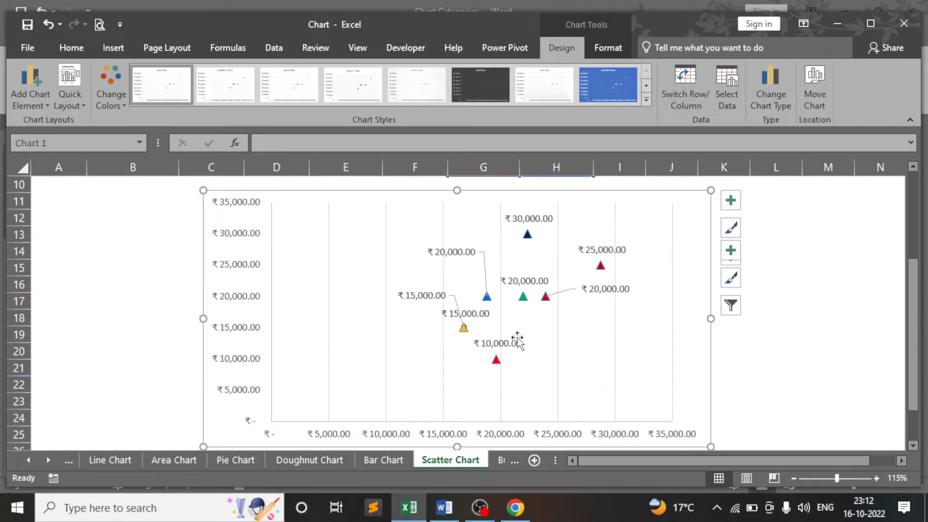
pyautogui.scroll(3, 564, 319)
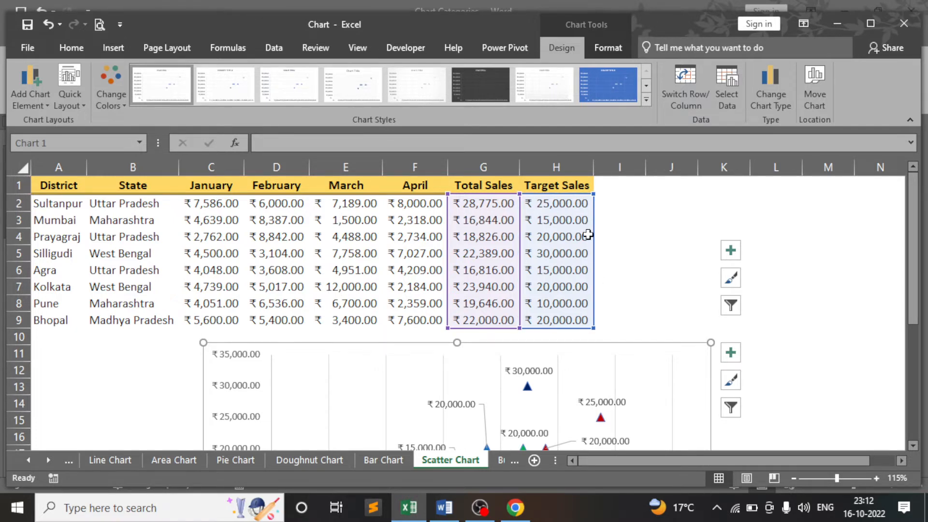
pyautogui.scroll(-4, 588, 266)
pyautogui.scroll(4, 549, 311)
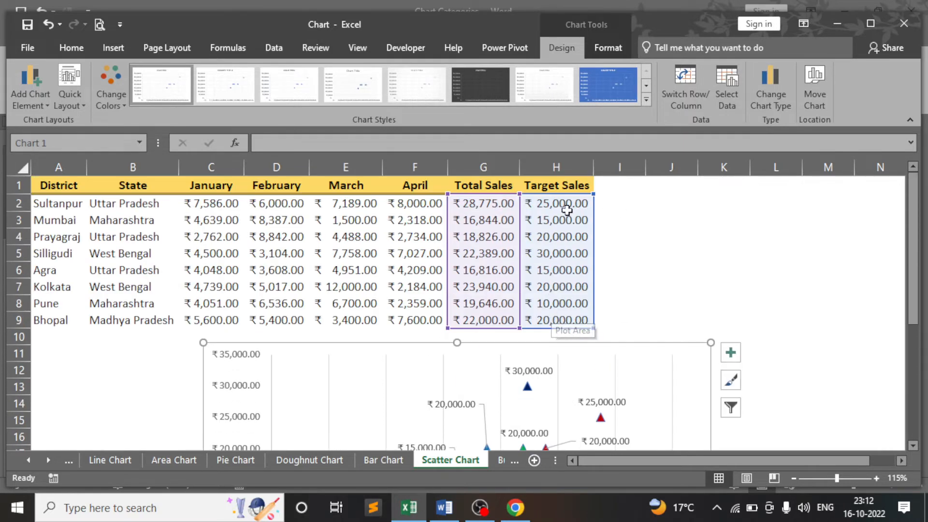
pyautogui.scroll(-3, 548, 312)
pyautogui.scroll(3, 544, 339)
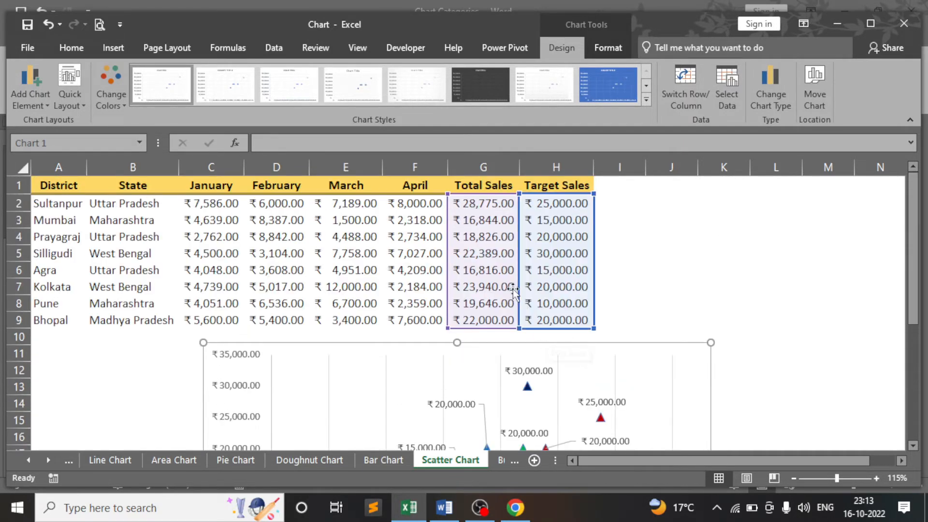
pyautogui.scroll(-2, 482, 255)
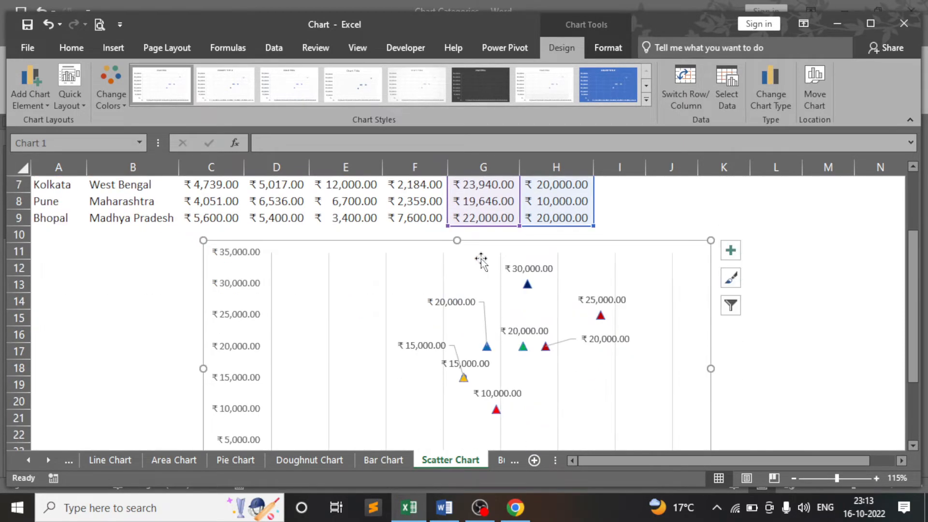
# - Include the X value alongside the Y value in all scatter data labels and close the label formatting
pyautogui.click(545, 272)
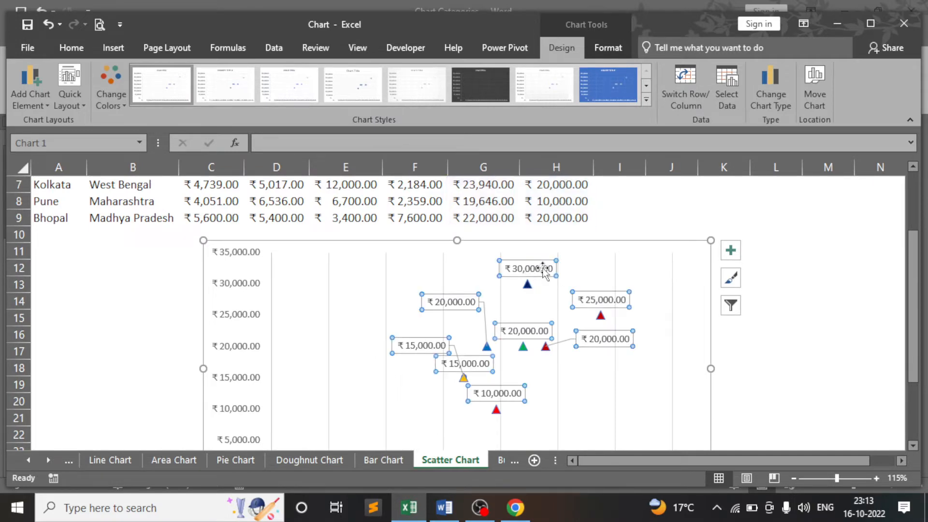
pyautogui.click(664, 251)
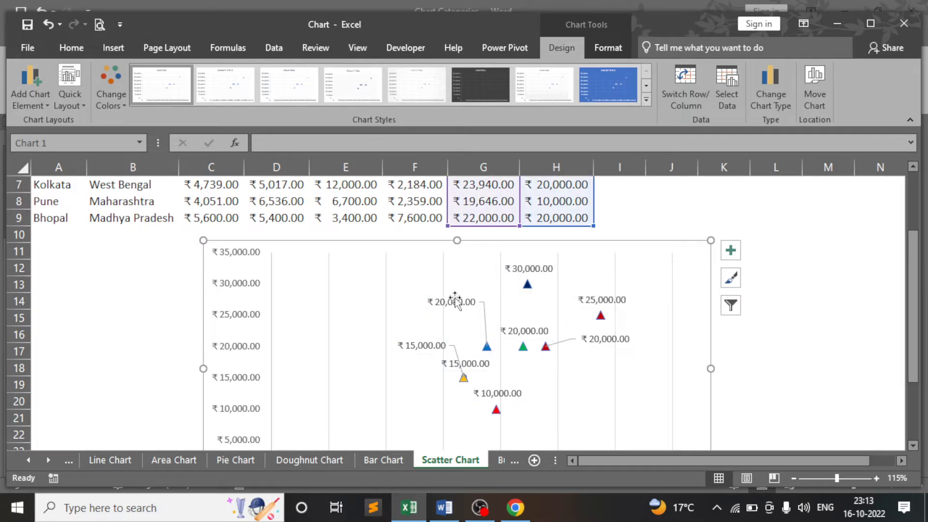
pyautogui.doubleClick(541, 271)
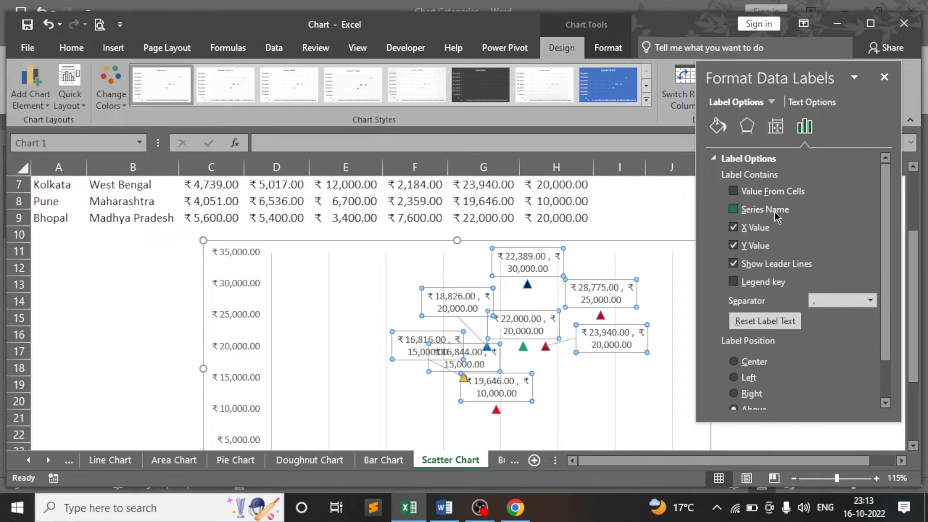
pyautogui.click(884, 77)
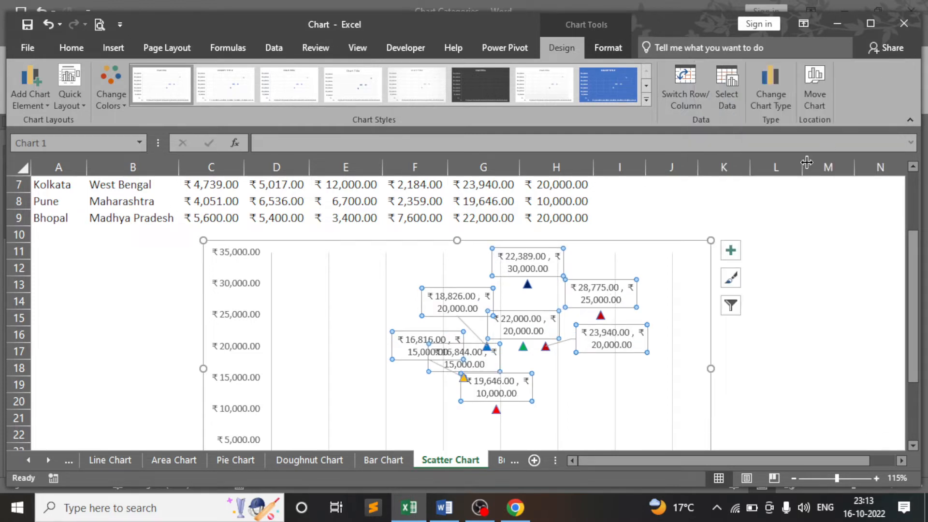
pyautogui.click(655, 295)
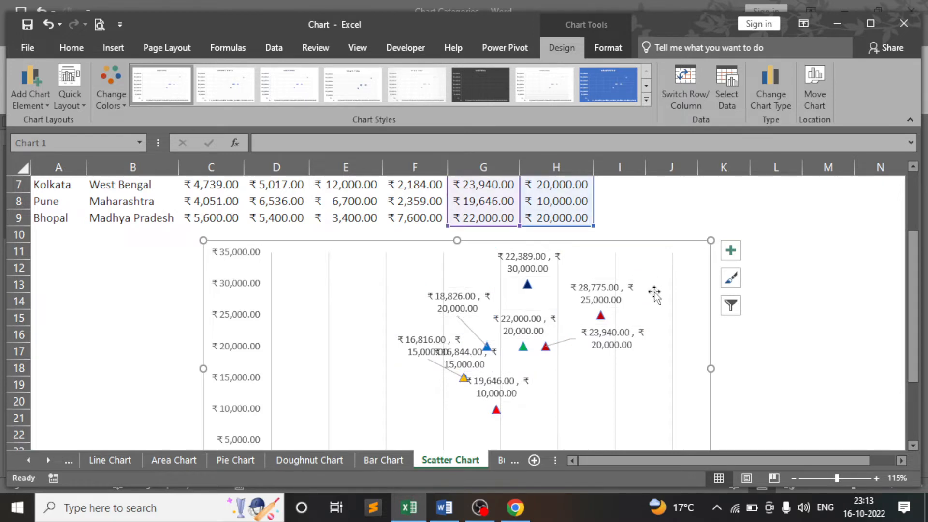
# - Move the overlapping Agra and Mumbai data labels apart to the left of their points and deselect the chart
pyautogui.scroll(-1, 655, 295)
pyautogui.doubleClick(413, 311)
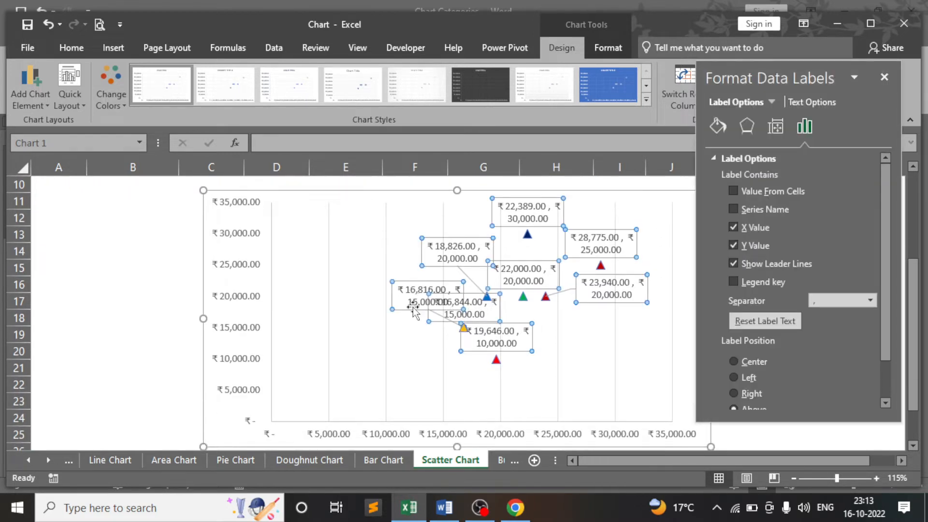
pyautogui.moveTo(411, 307); pyautogui.dragTo(359, 301)
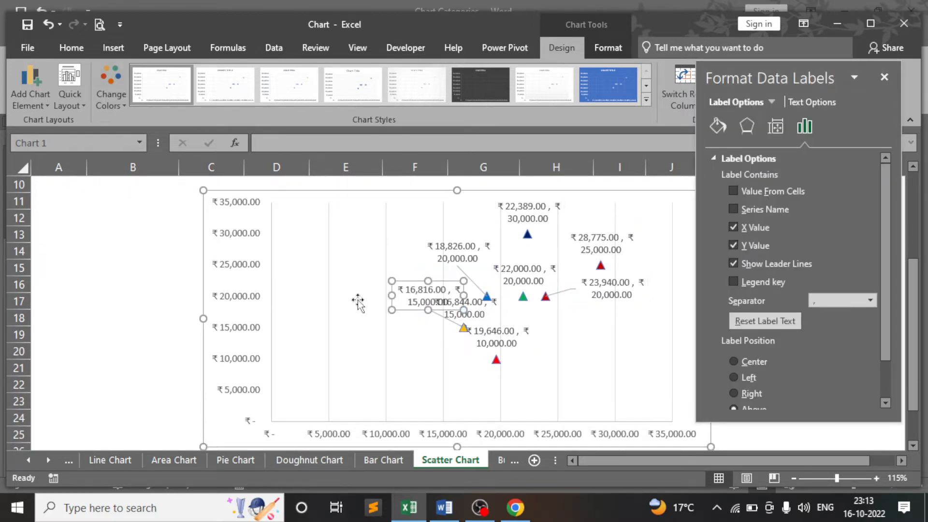
pyautogui.click(468, 306)
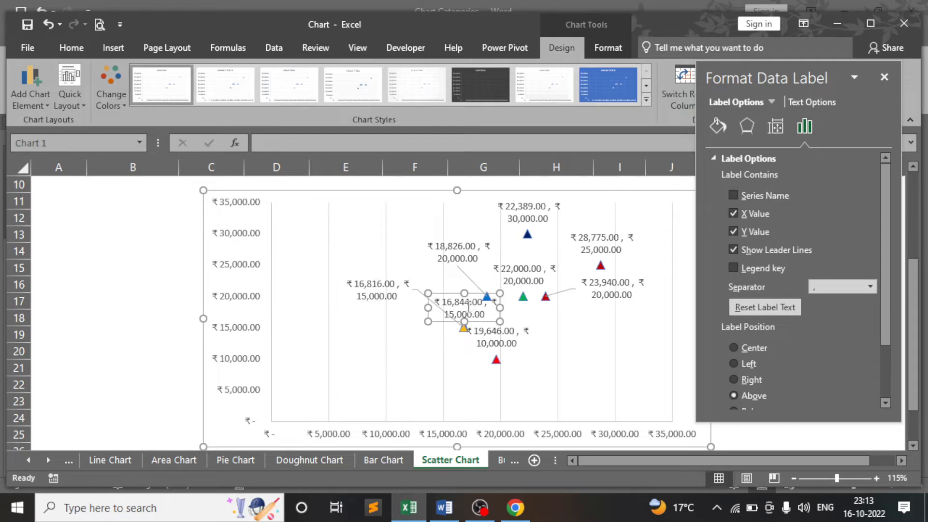
pyautogui.moveTo(477, 320); pyautogui.dragTo(392, 344)
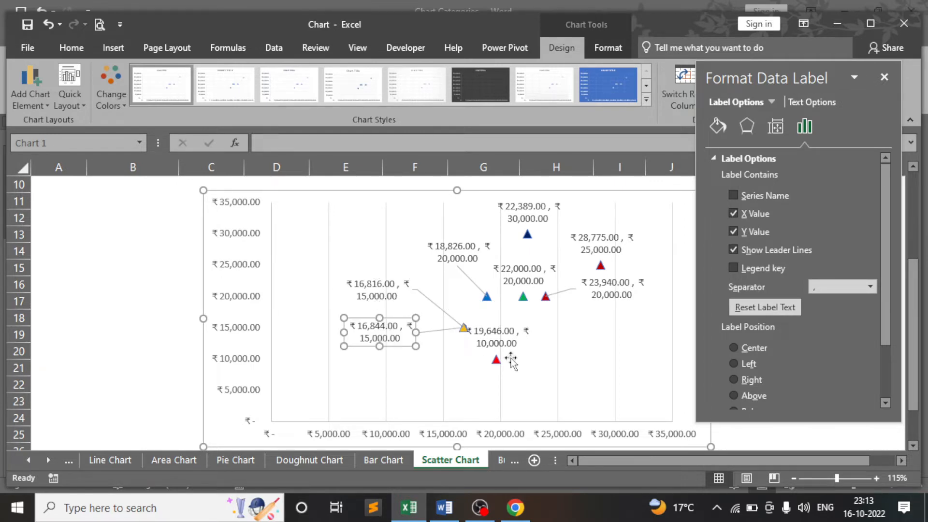
pyautogui.click(885, 77)
pyautogui.click(807, 235)
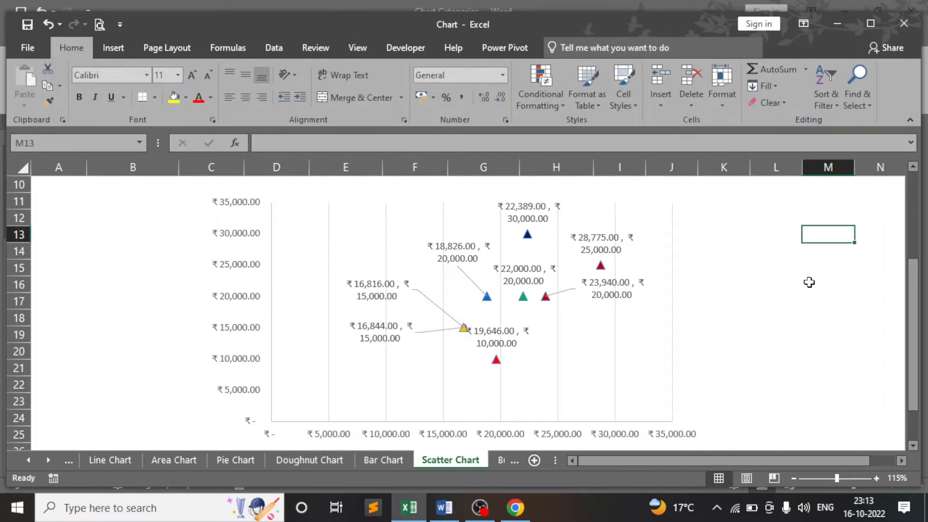
pyautogui.scroll(3, 808, 282)
pyautogui.scroll(-6, 808, 284)
pyautogui.scroll(6, 807, 285)
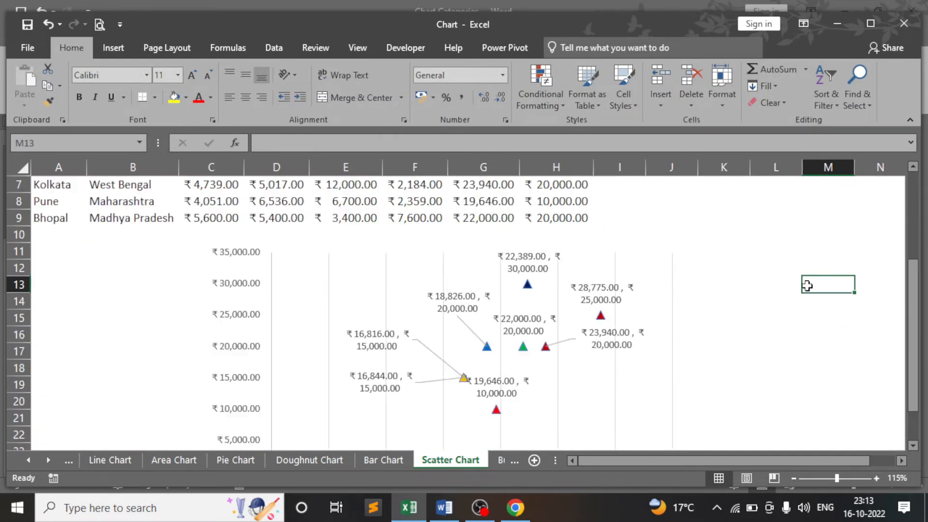
pyautogui.scroll(-2, 808, 285)
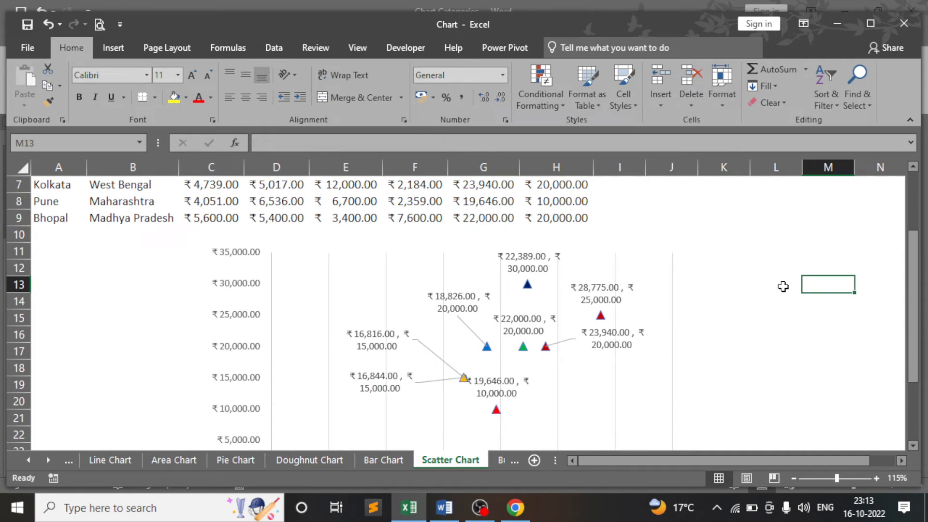
# - Review the Total Sales and Target Sales values in the source table against the axes of the scatter chart
pyautogui.scroll(2, 739, 283)
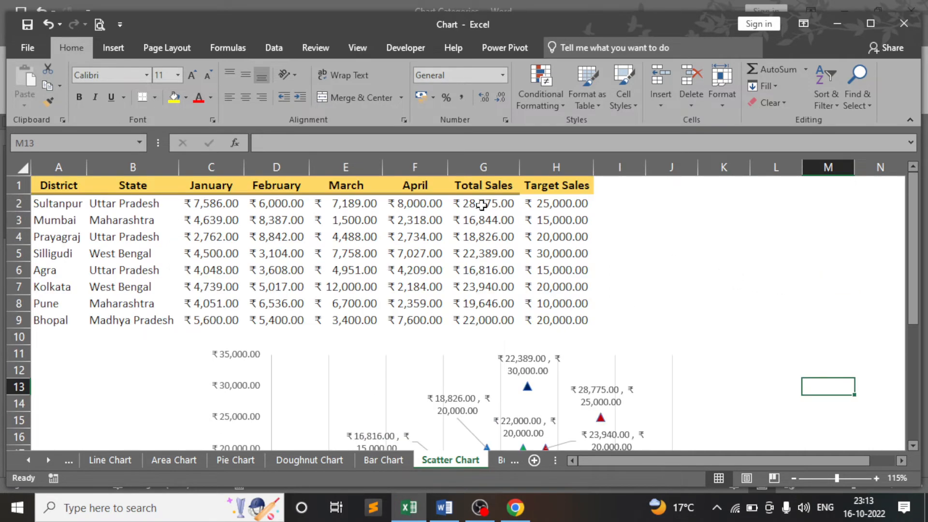
pyautogui.moveTo(481, 207); pyautogui.dragTo(478, 320)
pyautogui.scroll(-2, 502, 283)
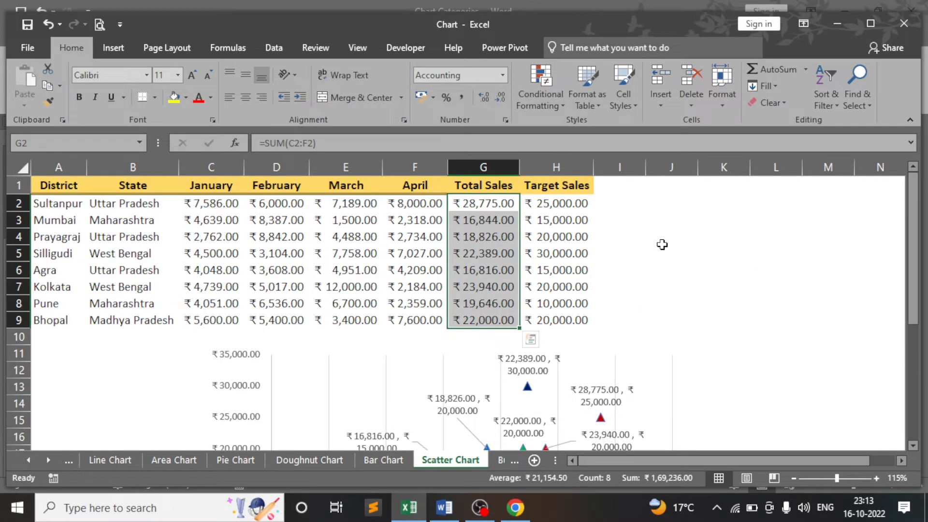
pyautogui.moveTo(561, 204); pyautogui.dragTo(558, 321)
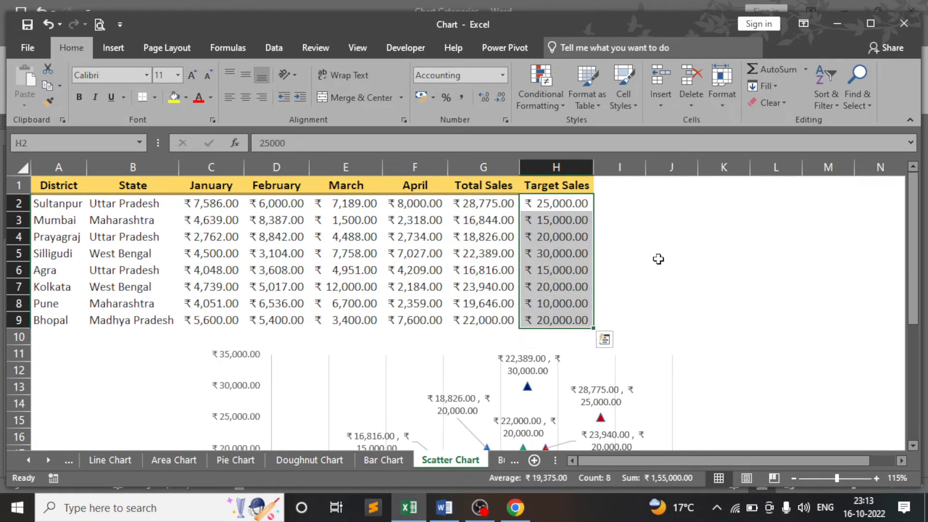
pyautogui.scroll(-3, 663, 261)
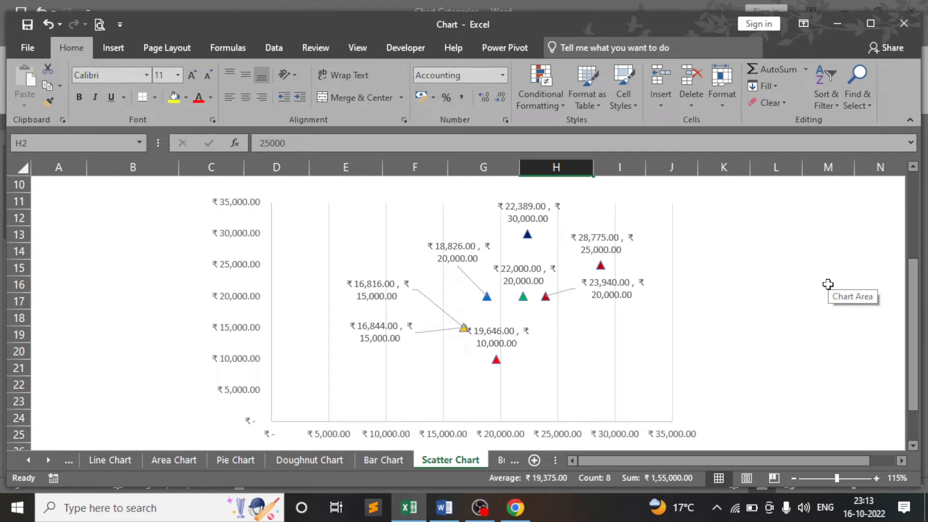
pyautogui.scroll(3, 607, 346)
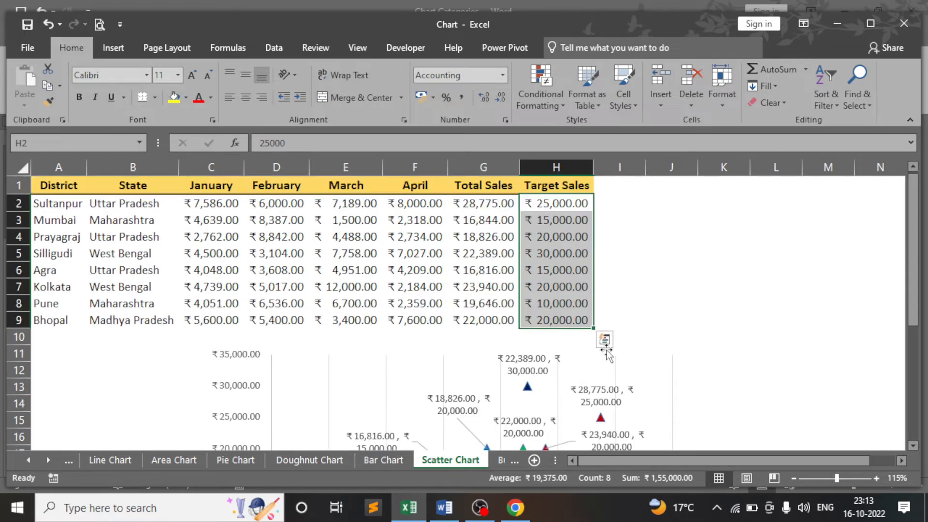
pyautogui.click(493, 234)
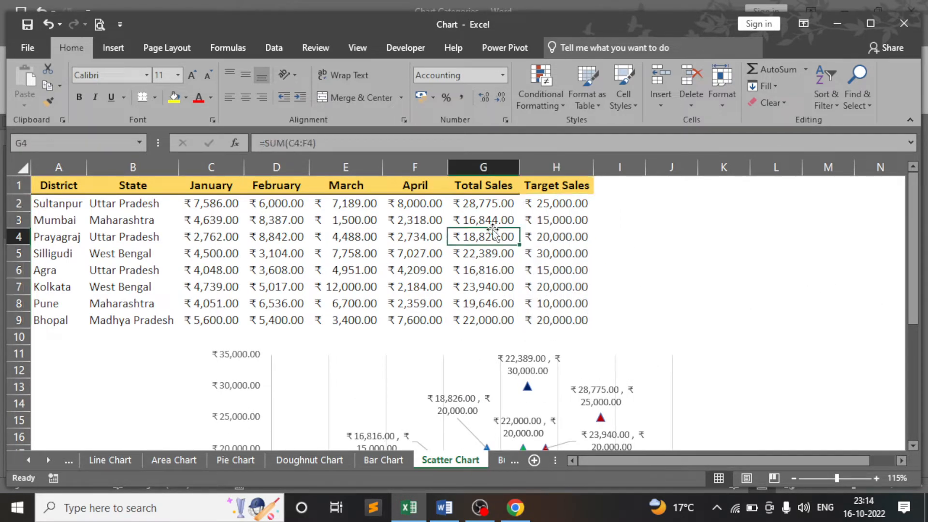
pyautogui.click(492, 218)
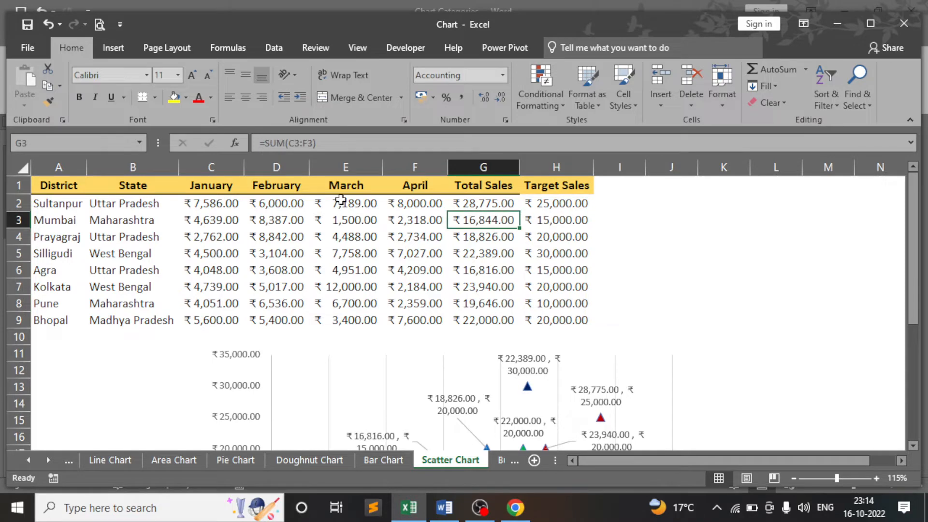
# - Copy the whole sales table A1:H9 and paste it below the scatter chart starting at cell A30
pyautogui.moveTo(51, 186); pyautogui.dragTo(538, 324)
pyautogui.hotkey('ctrl', 'c')
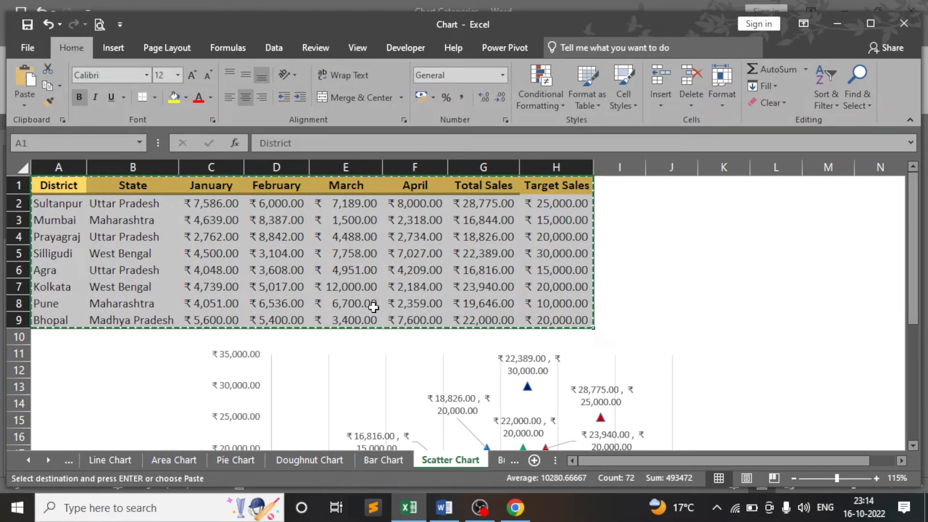
pyautogui.scroll(-7, 373, 311)
pyautogui.click(74, 315)
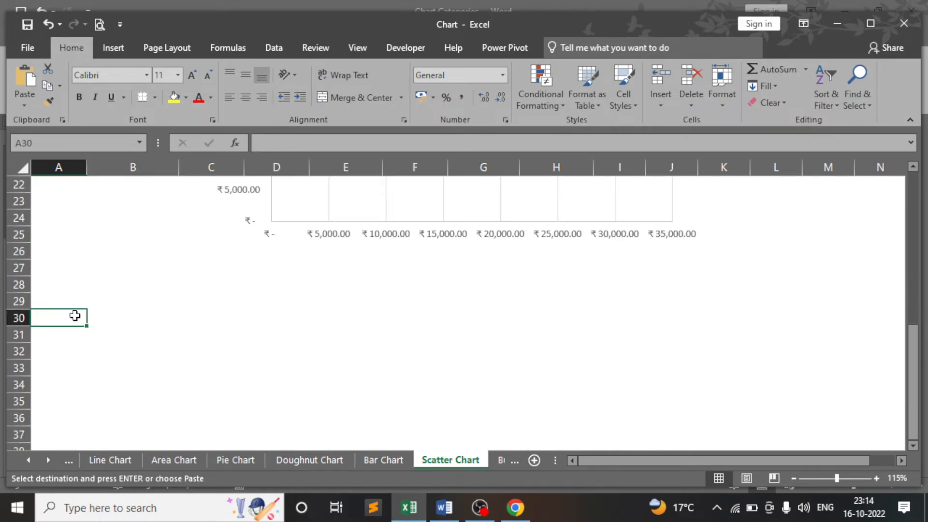
pyautogui.hotkey('ctrl', 'v')
pyautogui.scroll(-2, 290, 321)
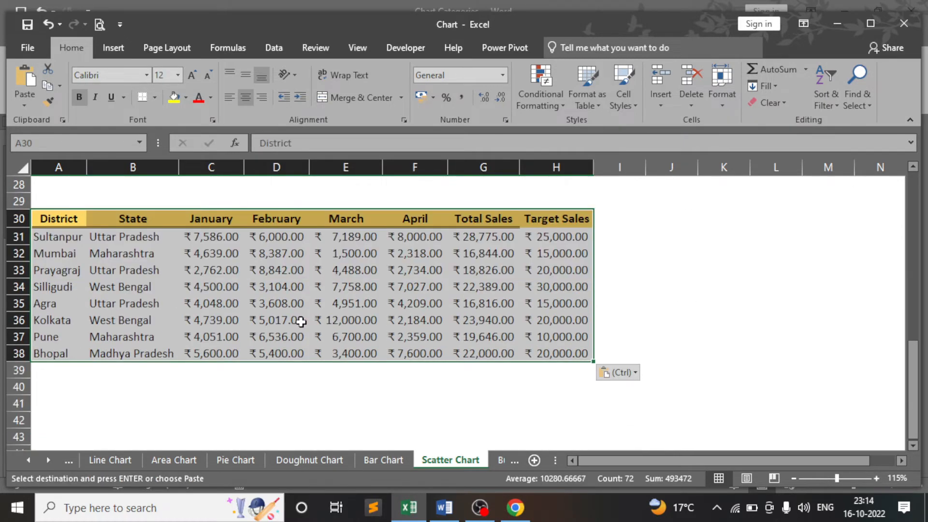
pyautogui.click(679, 296)
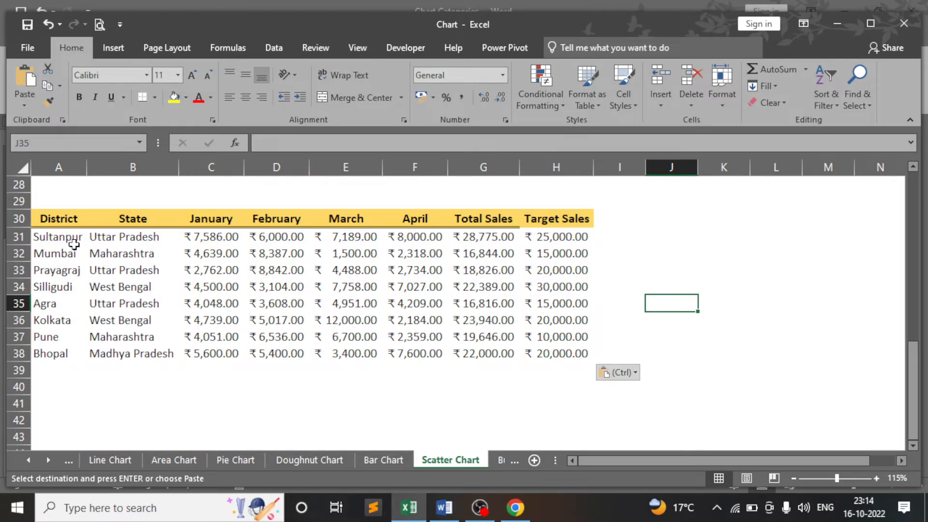
# - Insert an X Y scatter chart with separate Total Sales and Target Sales series from the copied table's District, Total Sales and Target Sales columns
pyautogui.moveTo(59, 219); pyautogui.dragTo(50, 353)
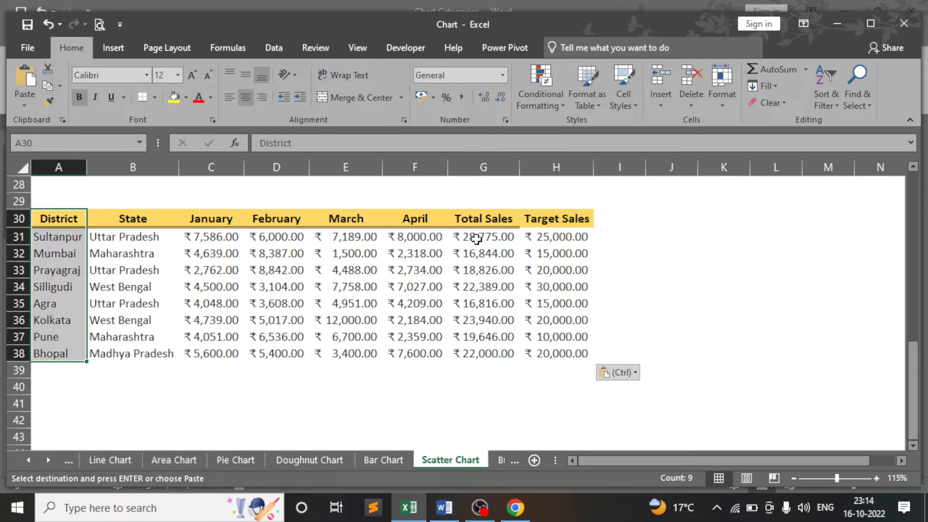
pyautogui.moveTo(476, 218); pyautogui.dragTo(560, 352)
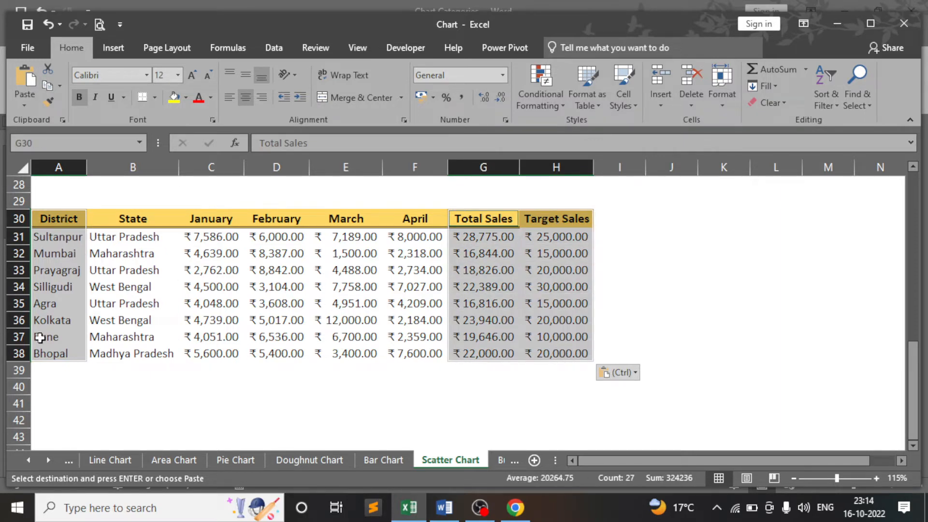
pyautogui.scroll(9, 550, 340)
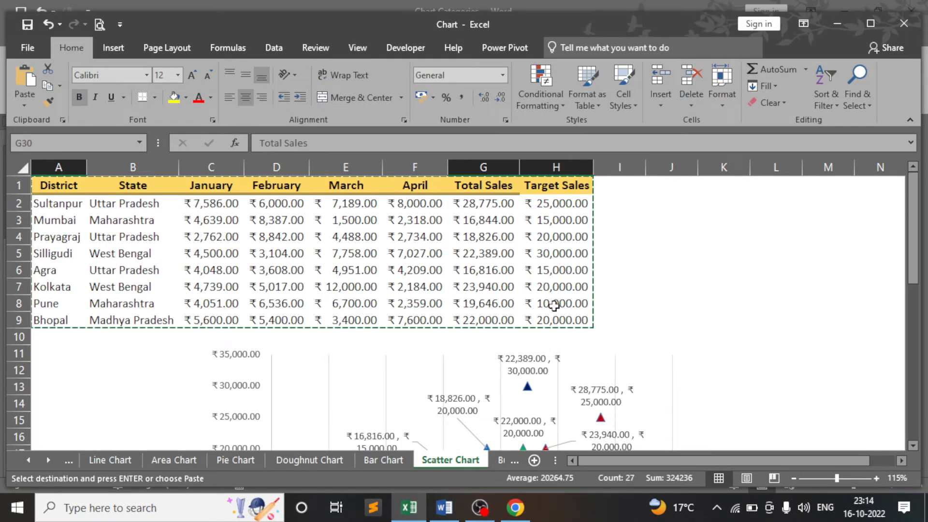
pyautogui.scroll(-4, 428, 259)
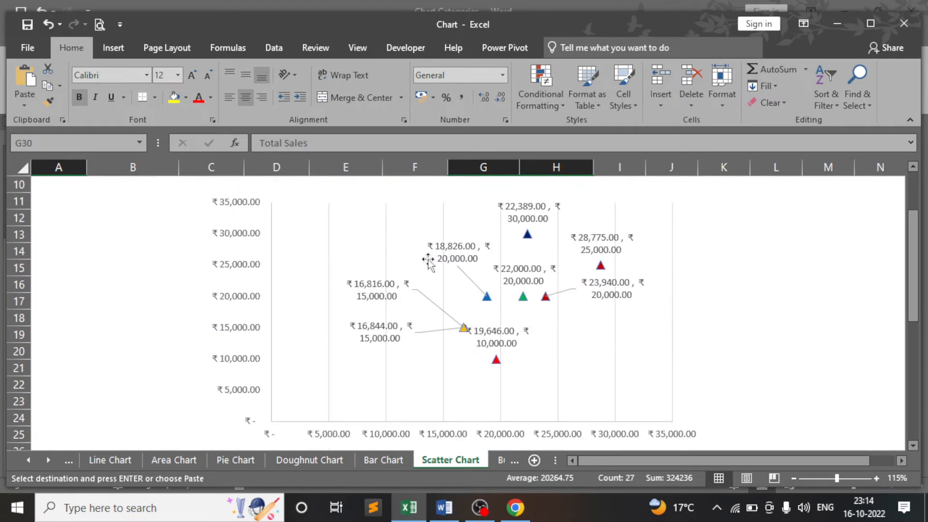
pyautogui.click(113, 47)
pyautogui.click(504, 121)
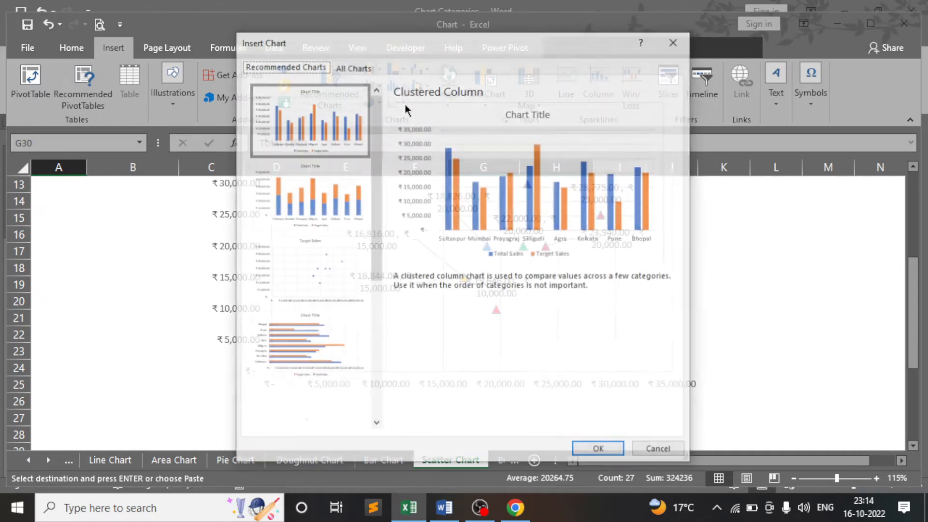
pyautogui.click(350, 67)
pyautogui.click(276, 211)
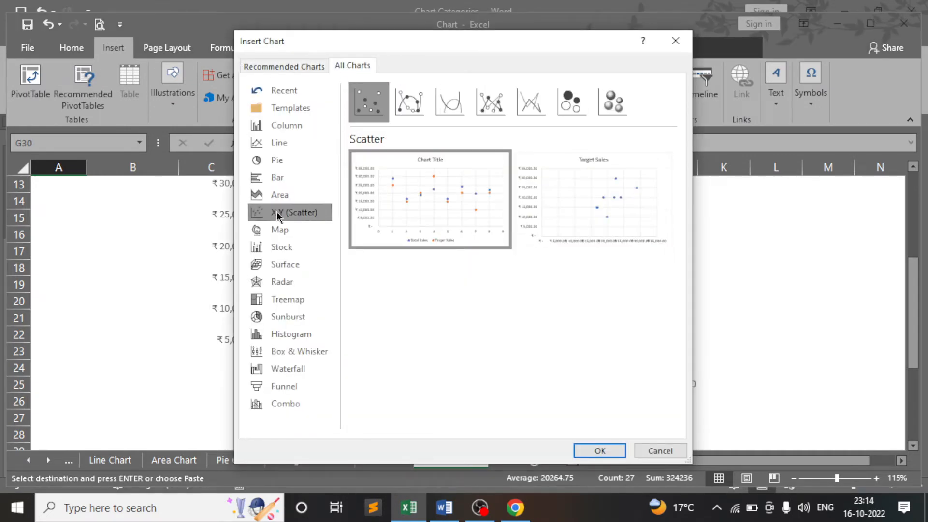
pyautogui.moveTo(432, 206)
pyautogui.click(599, 451)
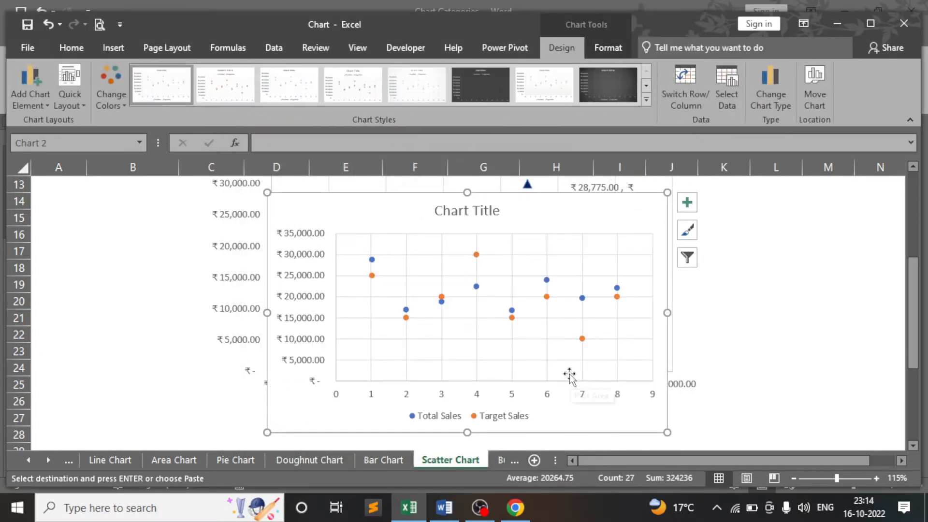
# - Move the new scatter chart directly beneath the copied table, with its upper edge at row 39
pyautogui.moveTo(632, 209); pyautogui.dragTo(643, 292)
pyautogui.scroll(-3, 643, 290)
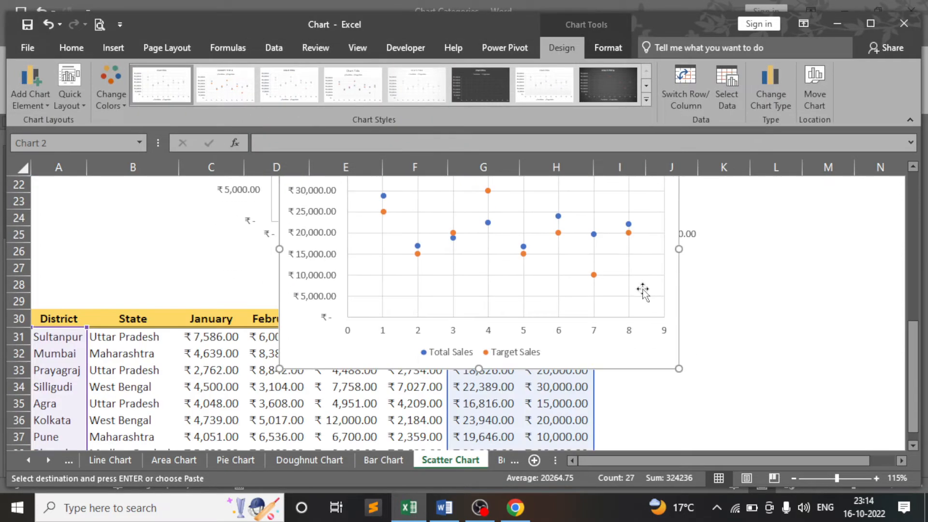
pyautogui.moveTo(661, 360); pyautogui.dragTo(771, 413)
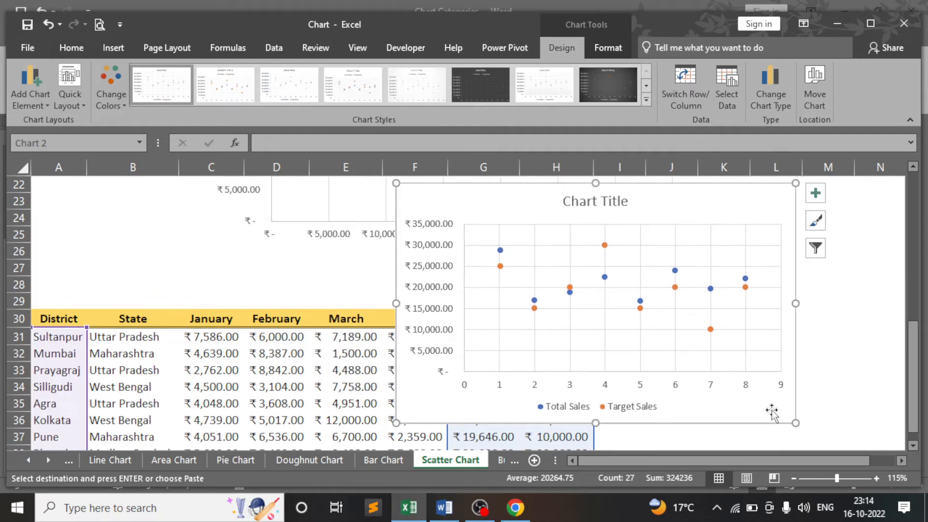
pyautogui.scroll(-3, 757, 300)
pyautogui.moveTo(728, 311); pyautogui.dragTo(694, 412)
pyautogui.scroll(-2, 696, 408)
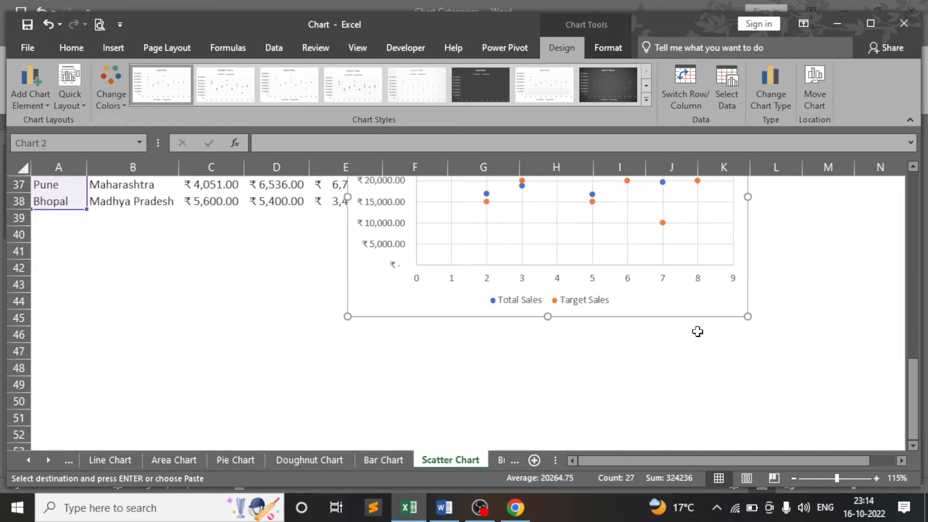
pyautogui.moveTo(685, 311); pyautogui.dragTo(555, 394)
pyautogui.scroll(3, 556, 398)
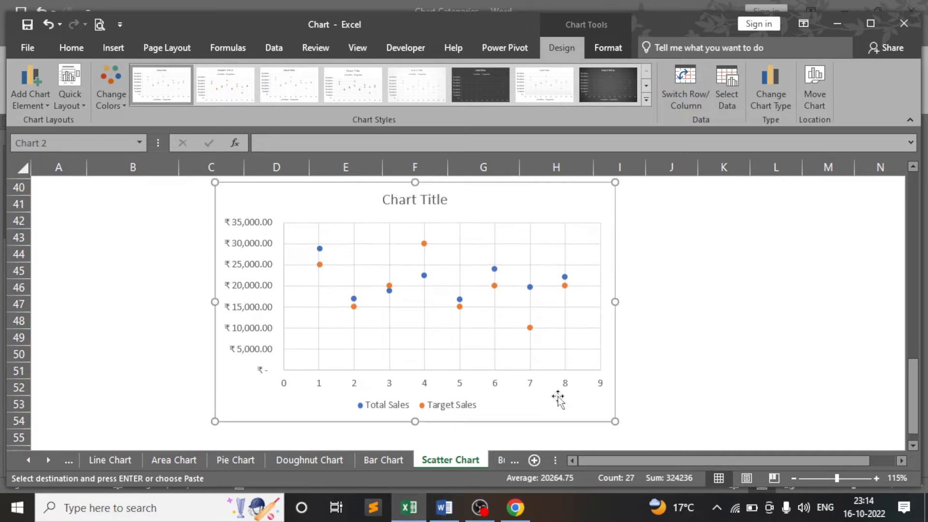
pyautogui.moveTo(548, 315); pyautogui.dragTo(540, 302)
# - Delete the new scatter chart's title and remove the chart area's fill and outline
pyautogui.click(415, 317)
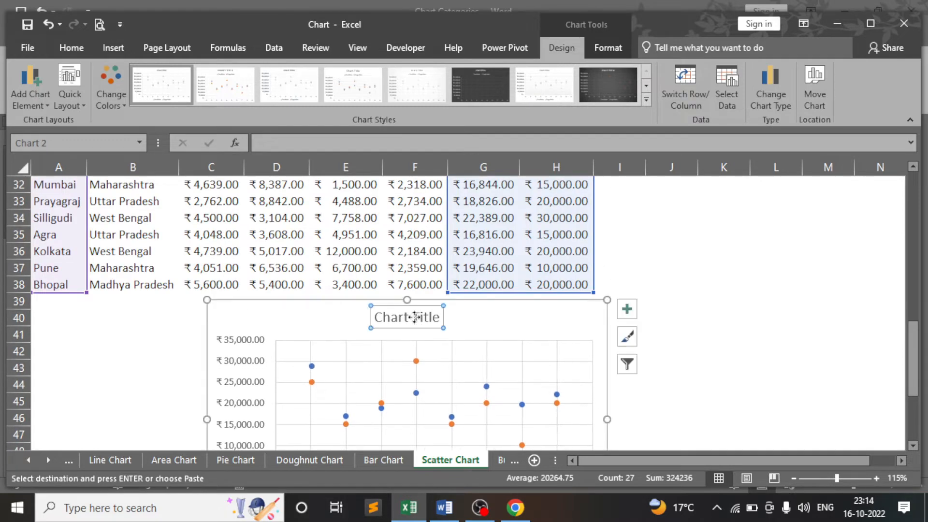
pyautogui.press('Delete')
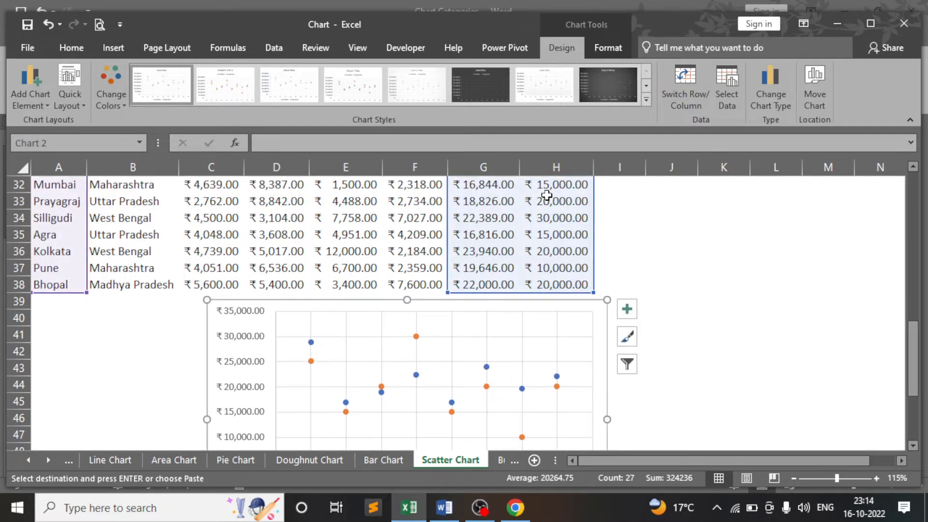
pyautogui.click(608, 48)
pyautogui.click(396, 70)
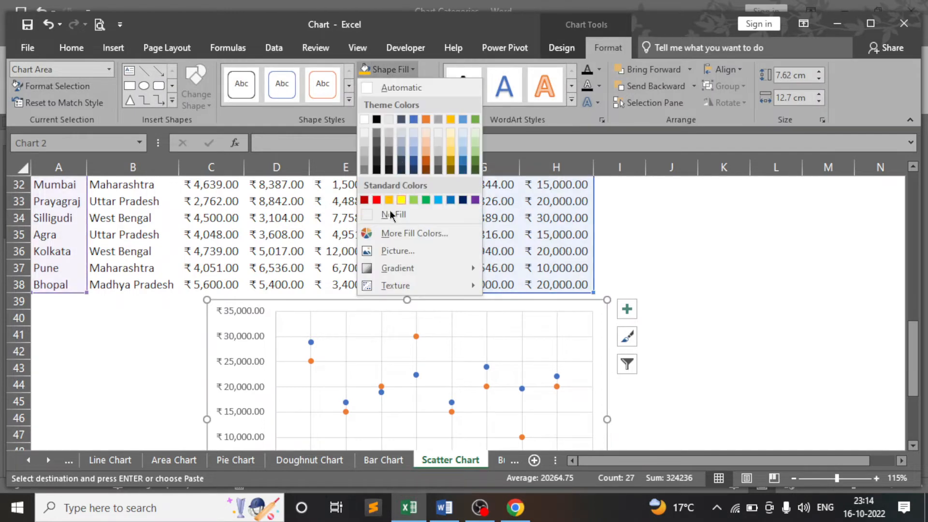
pyautogui.click(390, 213)
pyautogui.click(396, 86)
pyautogui.click(406, 176)
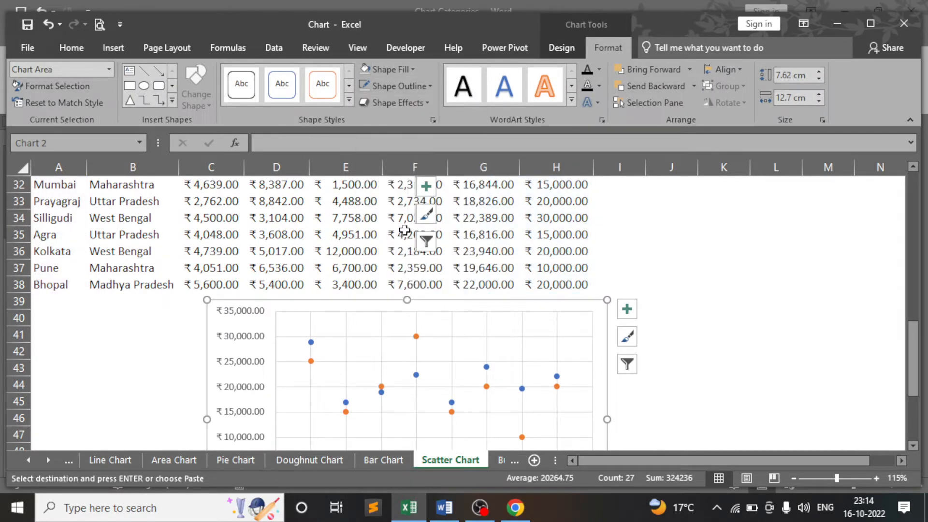
# - Delete the new chart's horizontal gridlines and widen the chart to about 15.86 cm
pyautogui.scroll(-2, 435, 276)
pyautogui.click(554, 239)
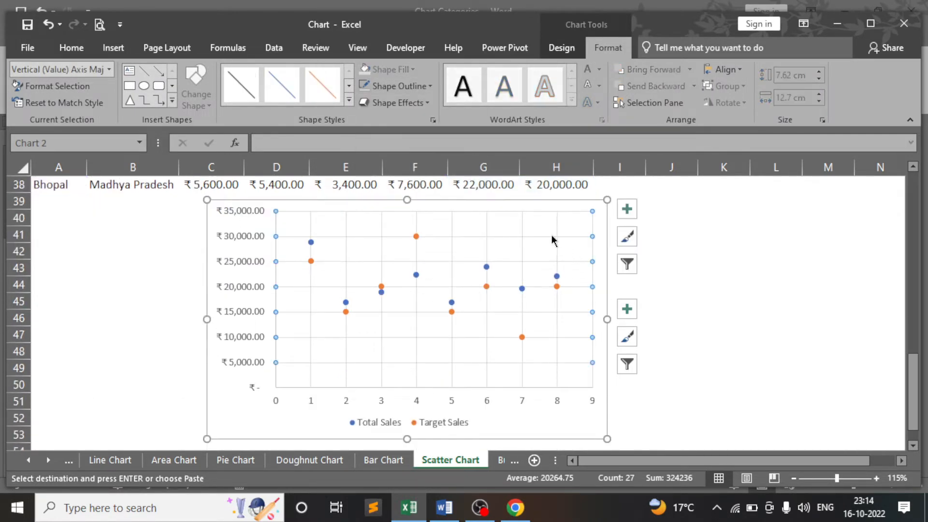
pyautogui.press('Delete')
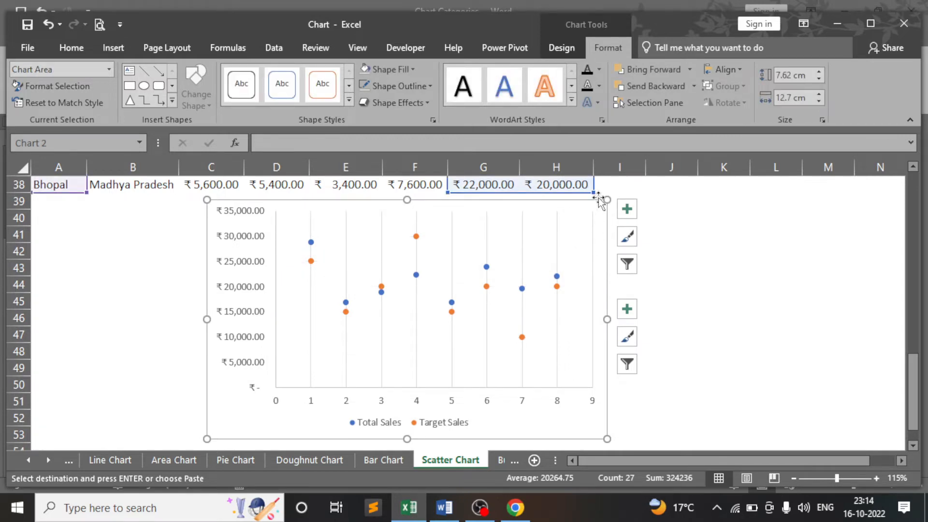
pyautogui.moveTo(605, 323); pyautogui.dragTo(706, 321)
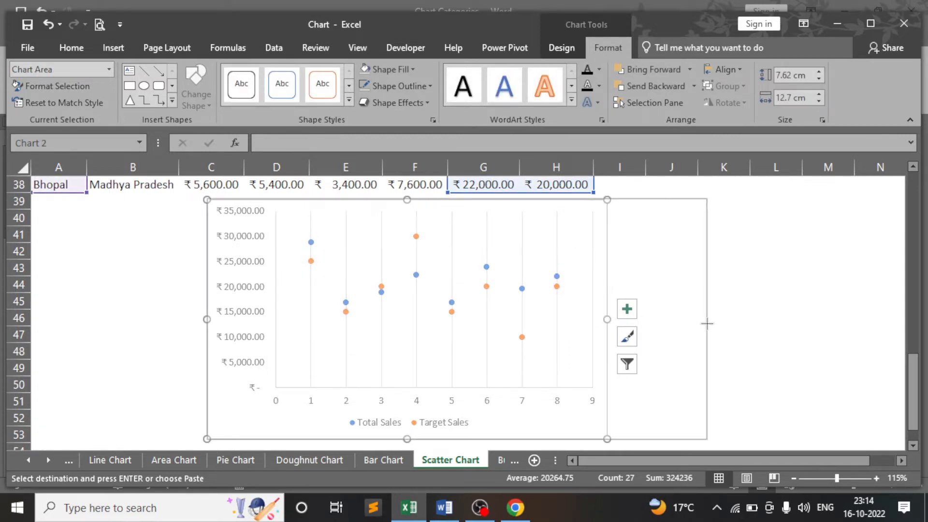
# - Deselect the new chart and examine how the first scatter chart's labelled points relate to the original sales table
pyautogui.scroll(3, 665, 325)
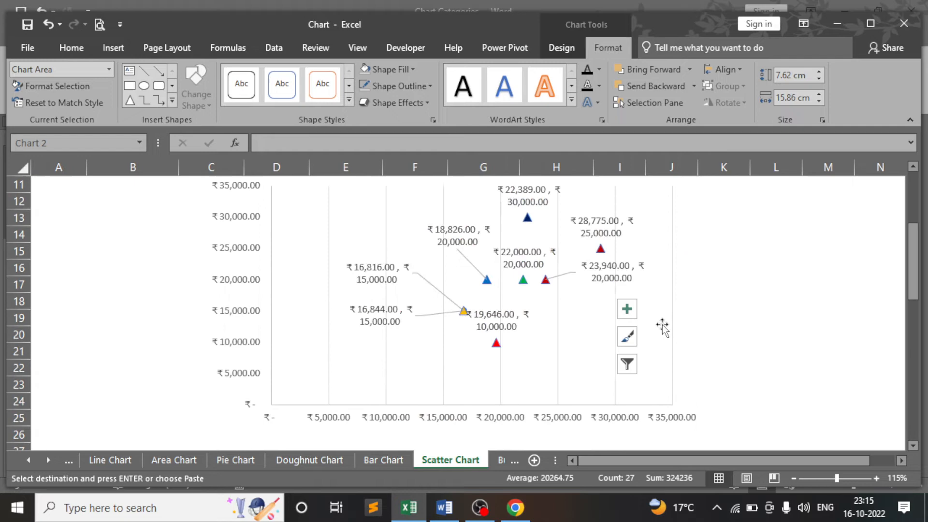
pyautogui.scroll(4, 603, 315)
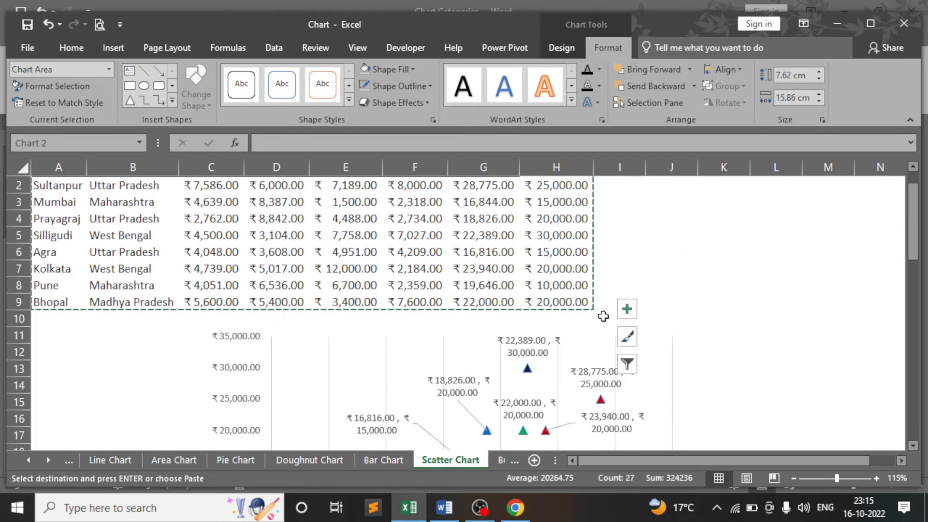
pyautogui.click(676, 218)
pyautogui.click(724, 223)
pyautogui.scroll(-2, 676, 282)
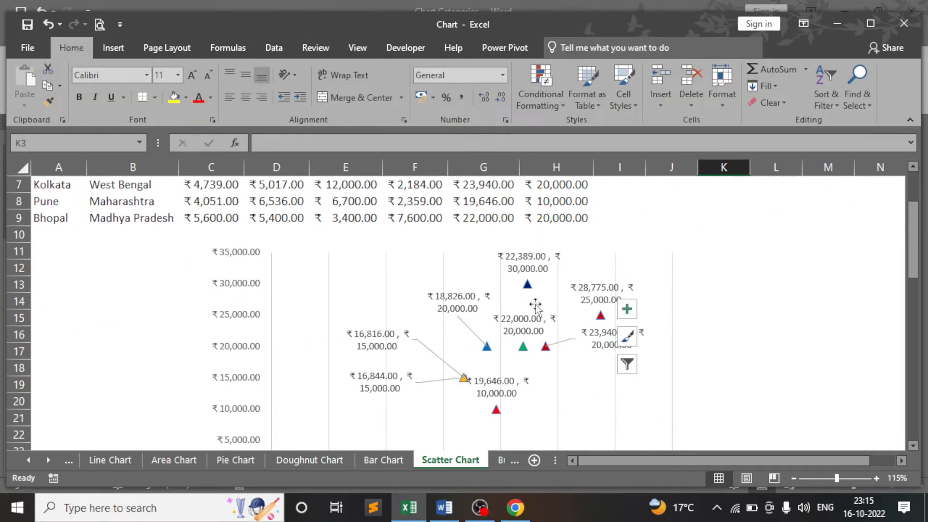
pyautogui.scroll(2, 538, 300)
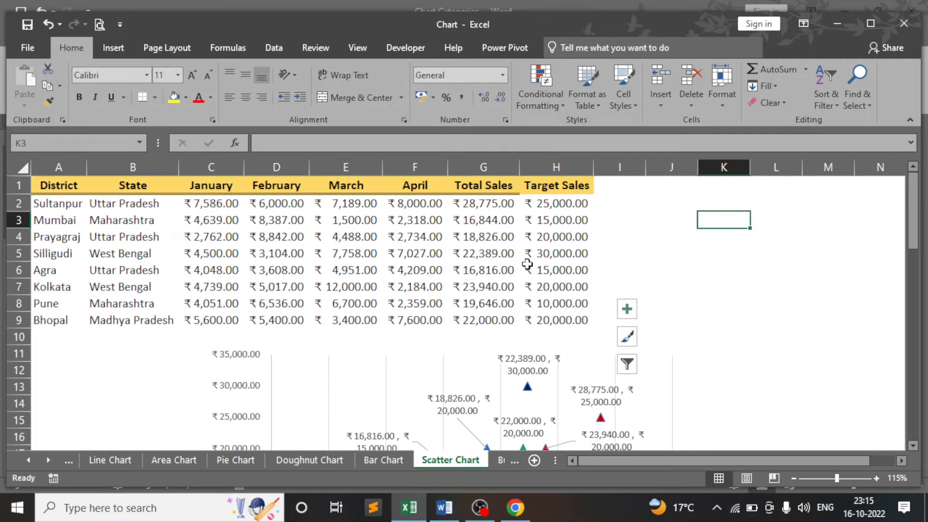
pyautogui.click(491, 205)
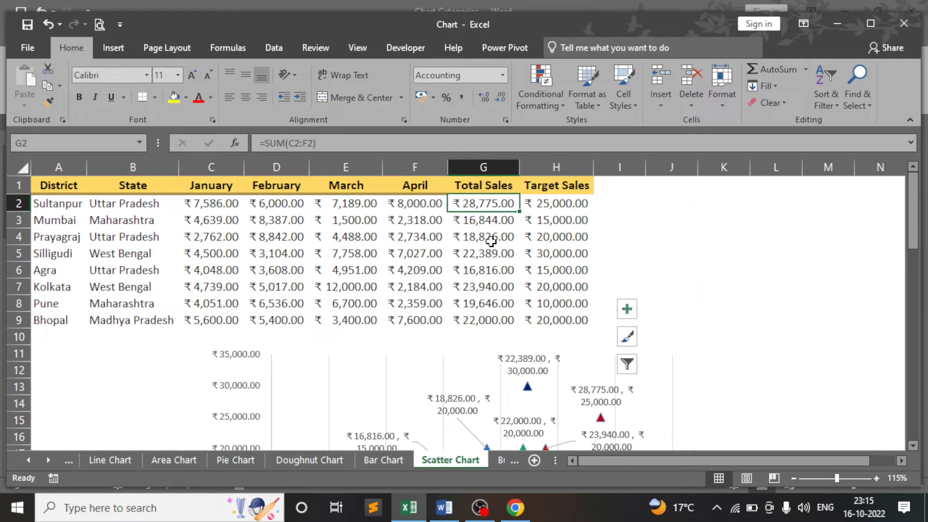
pyautogui.scroll(-2, 548, 315)
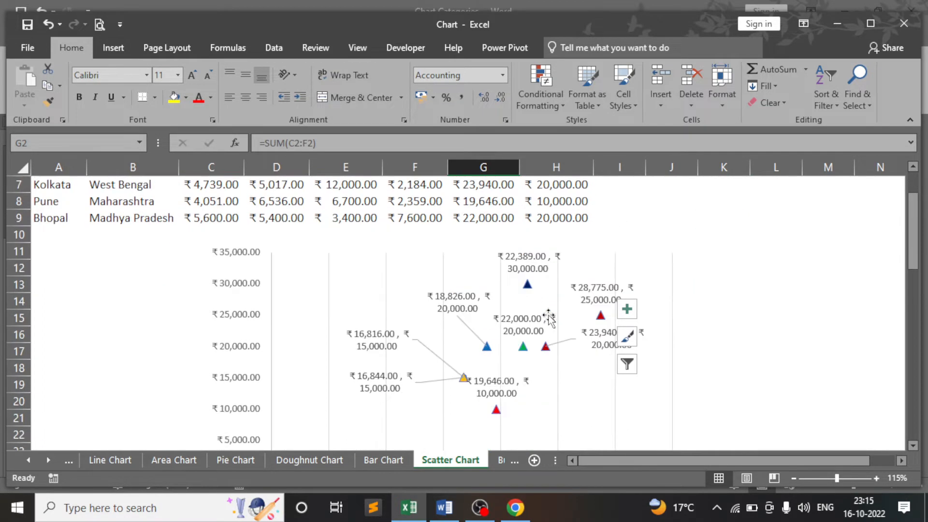
# - Compare the second scatter chart's Total Sales and Target Sales points with the copied table and the first scatter chart's labelled points
pyautogui.scroll(-8, 560, 292)
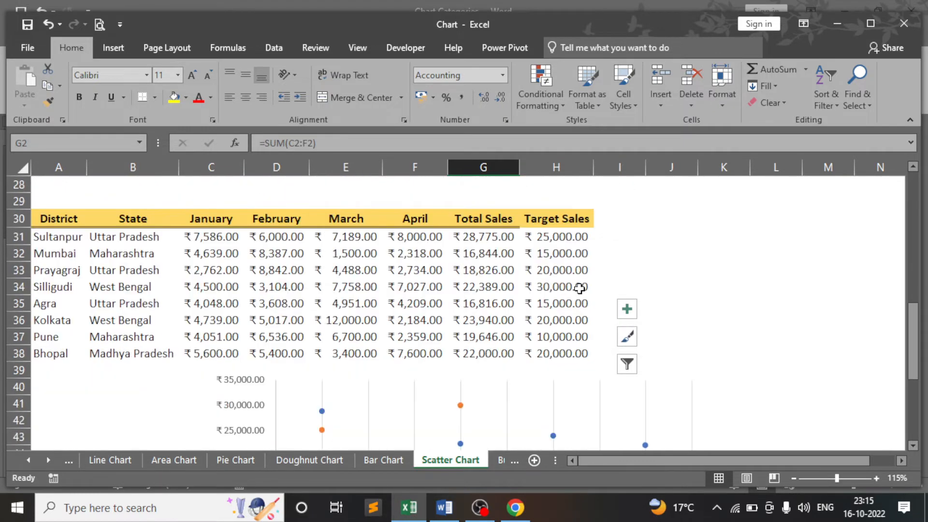
pyautogui.scroll(-1, 477, 258)
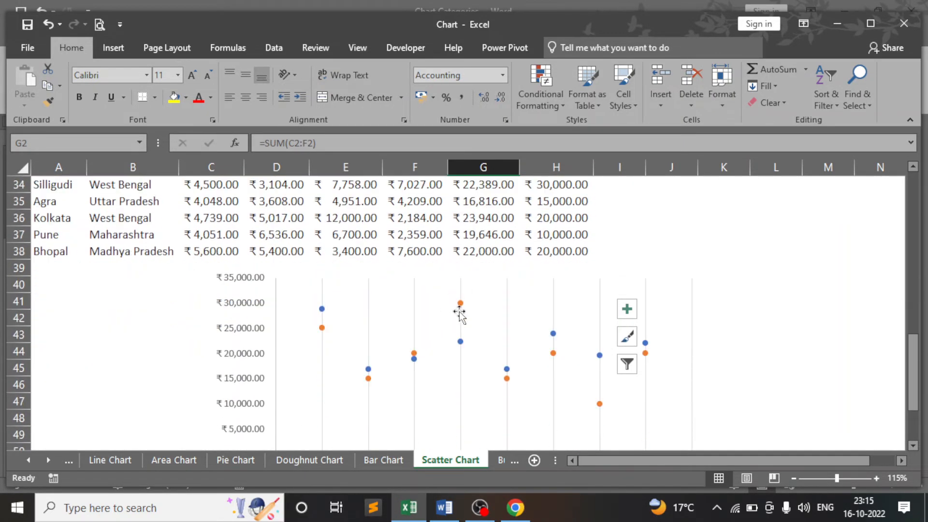
pyautogui.scroll(-3, 453, 363)
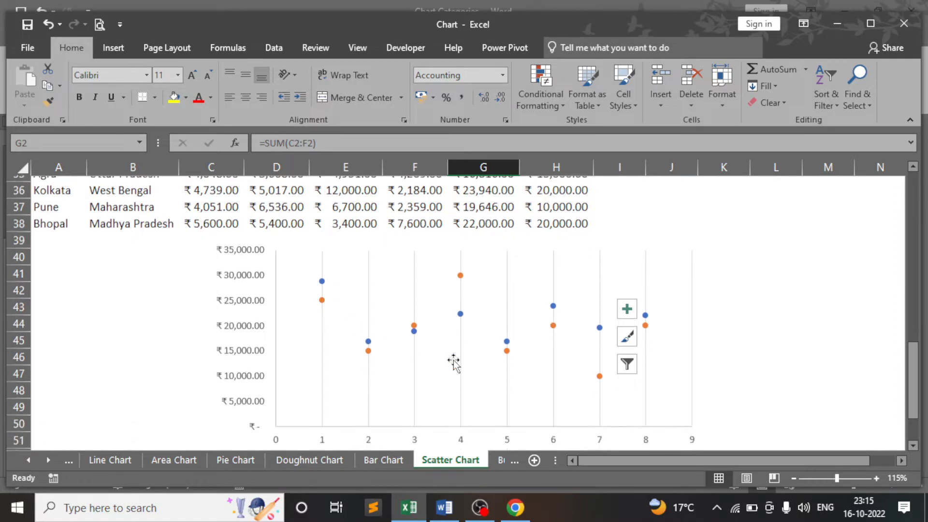
pyautogui.scroll(3, 425, 341)
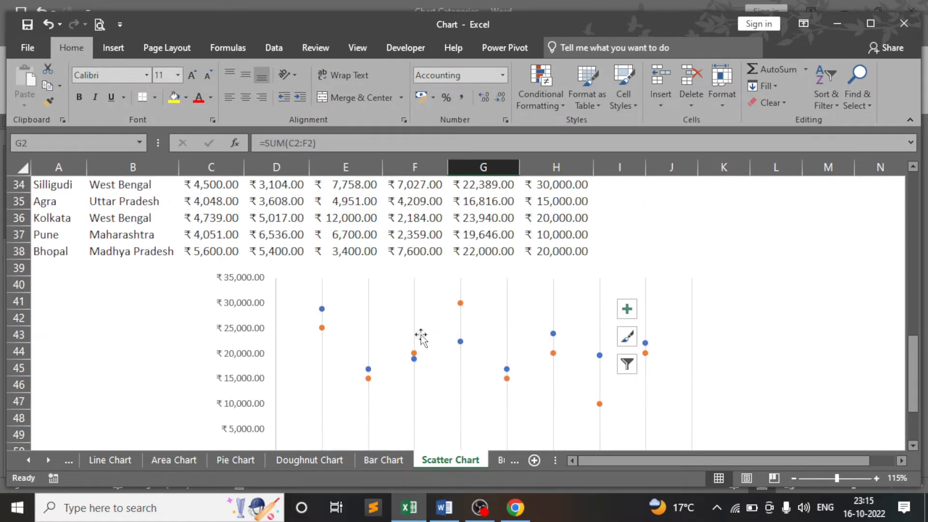
pyautogui.scroll(-3, 367, 319)
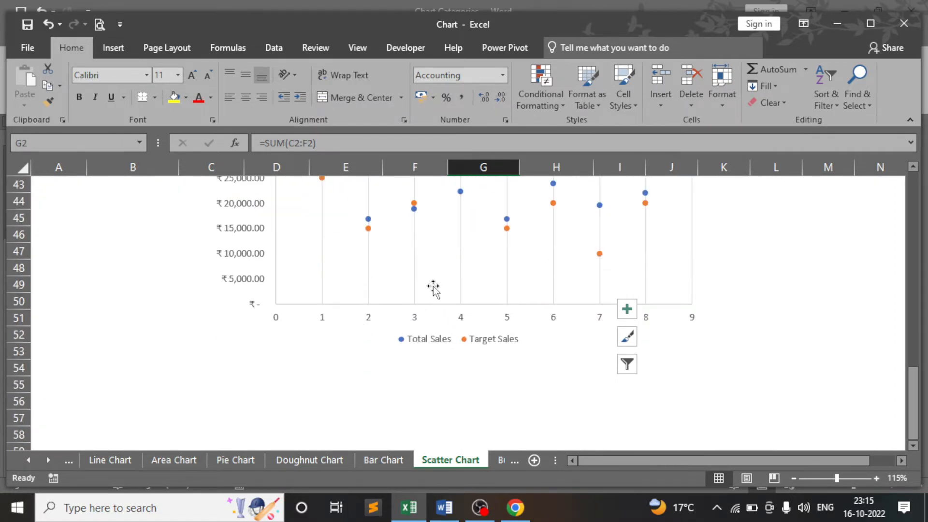
pyautogui.scroll(5, 435, 305)
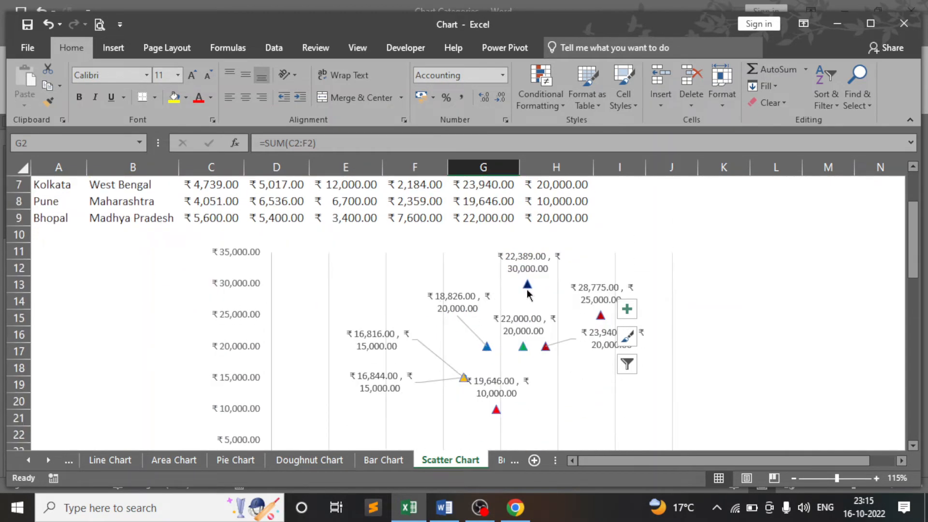
pyautogui.moveTo(527, 288)
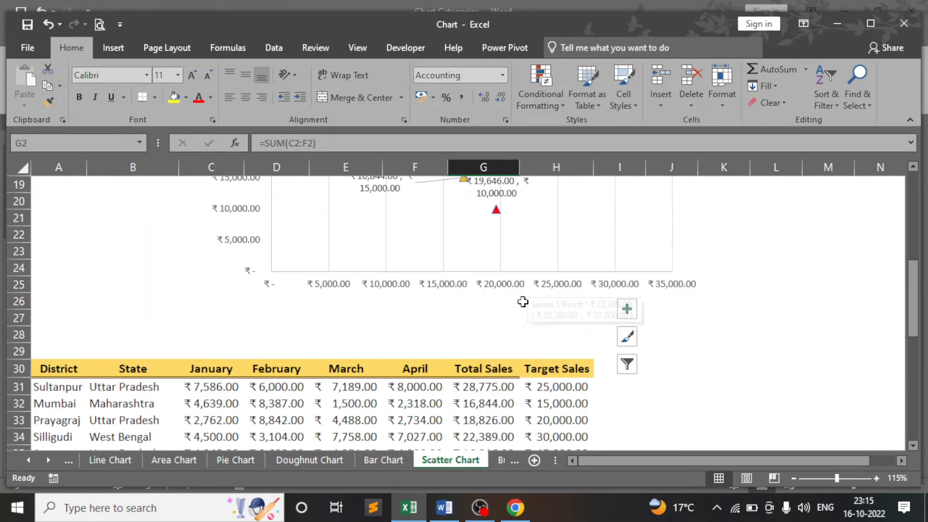
# - Give the Target Sales series in the lower scatter chart built-in triangle markers at size 8
pyautogui.scroll(-6, 483, 295)
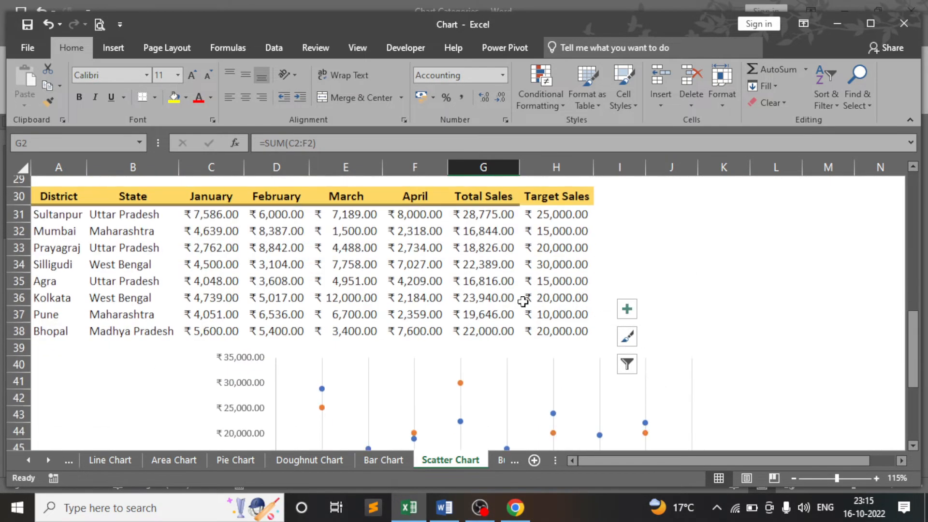
pyautogui.scroll(12, 433, 290)
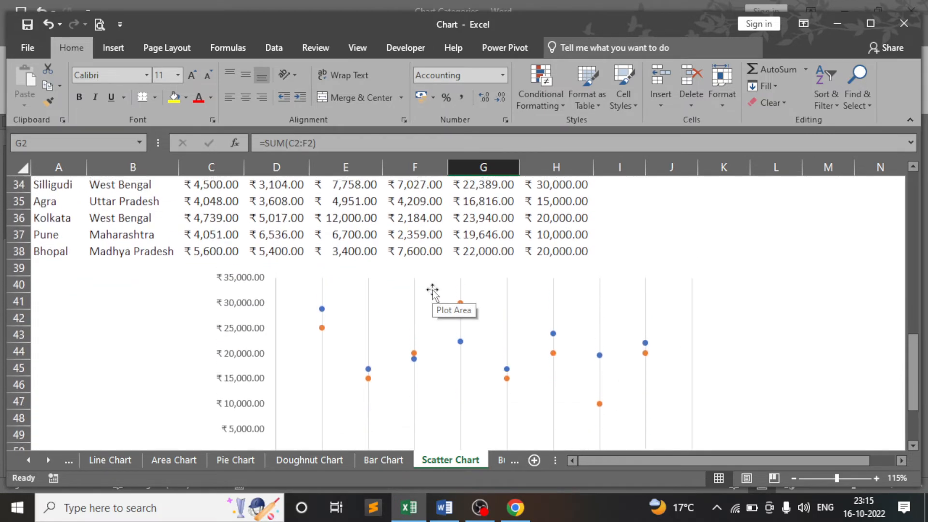
pyautogui.scroll(-2, 481, 332)
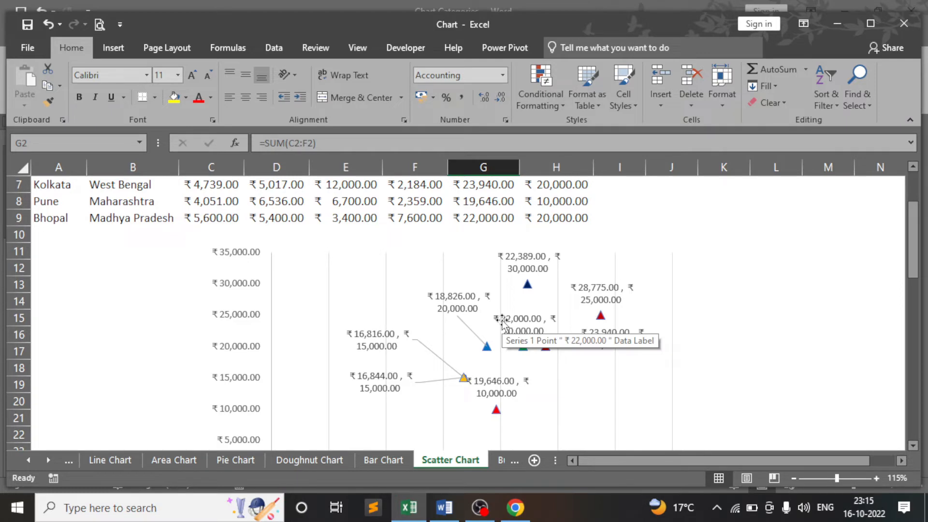
pyautogui.scroll(-9, 498, 334)
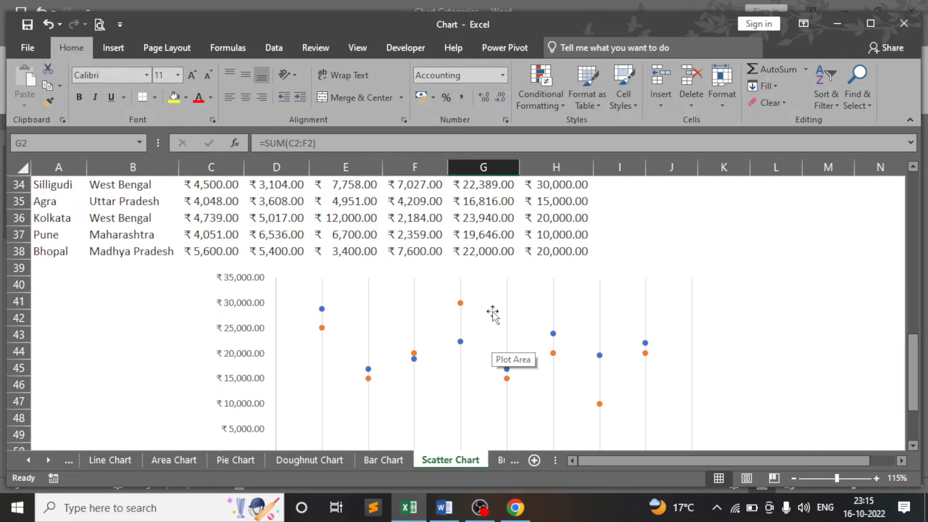
pyautogui.click(461, 306)
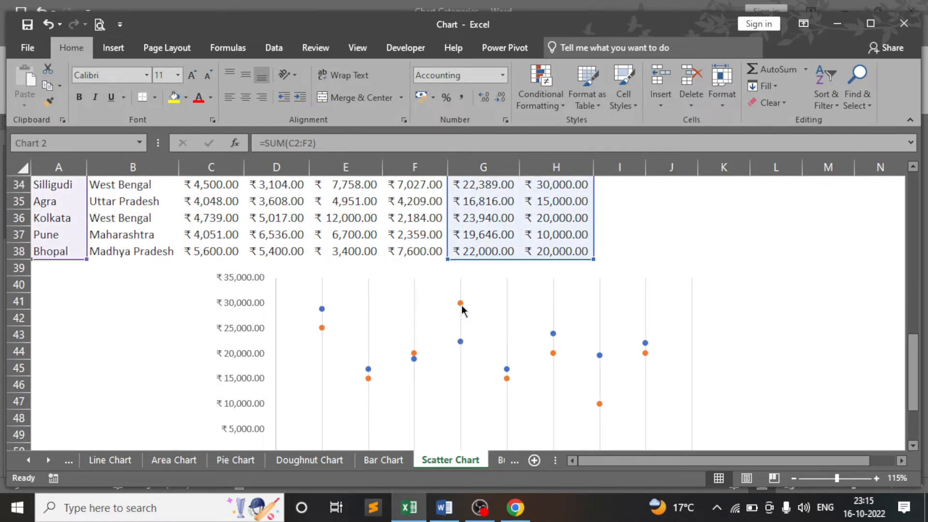
pyautogui.rightClick(461, 305)
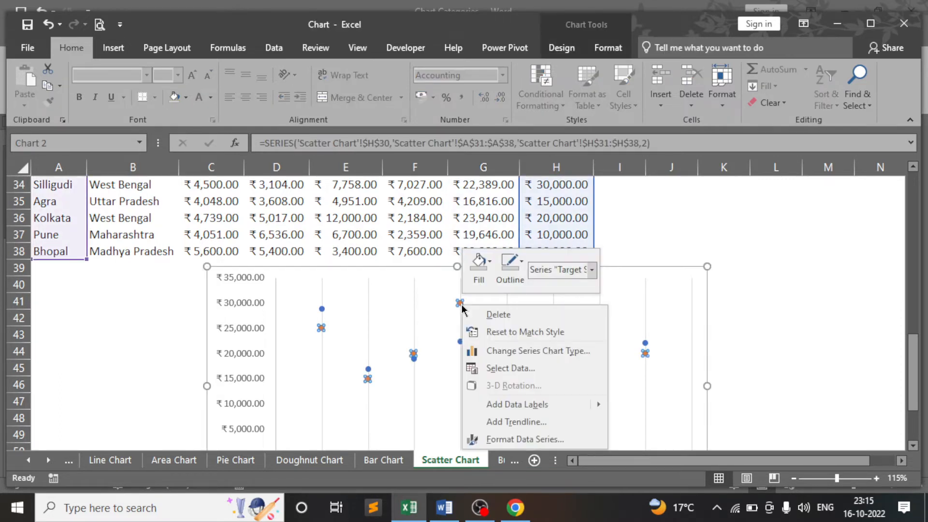
pyautogui.click(524, 439)
pyautogui.click(718, 127)
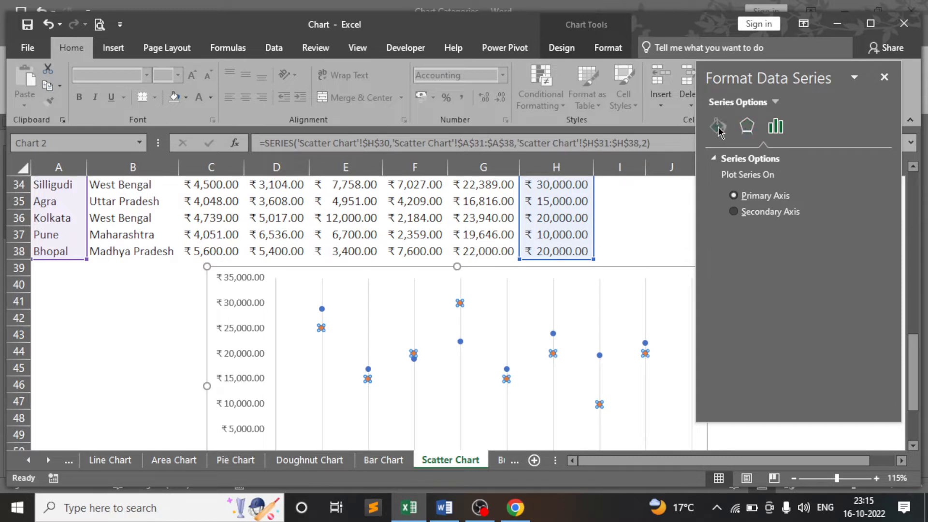
pyautogui.click(779, 160)
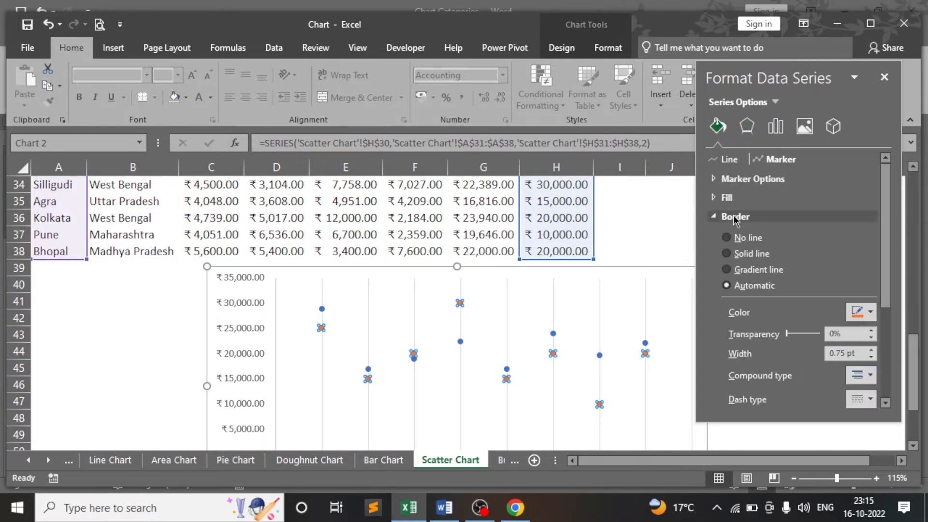
pyautogui.click(752, 179)
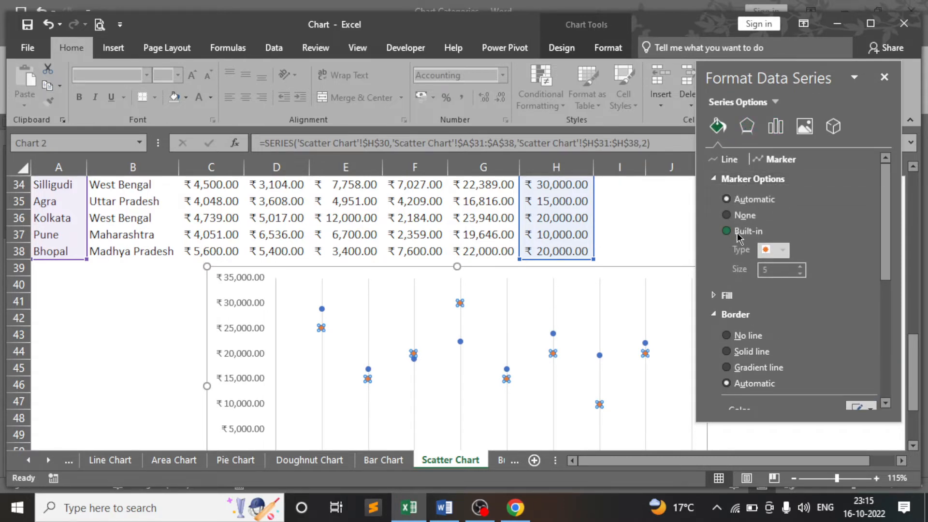
pyautogui.click(740, 231)
pyautogui.click(782, 250)
pyautogui.click(773, 291)
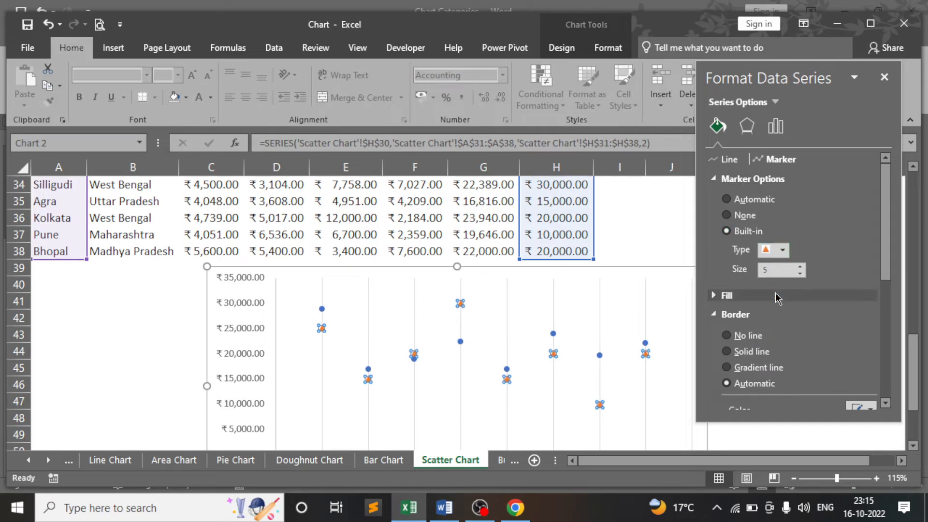
pyautogui.click(800, 267)
pyautogui.click(800, 267)
pyautogui.click(801, 266)
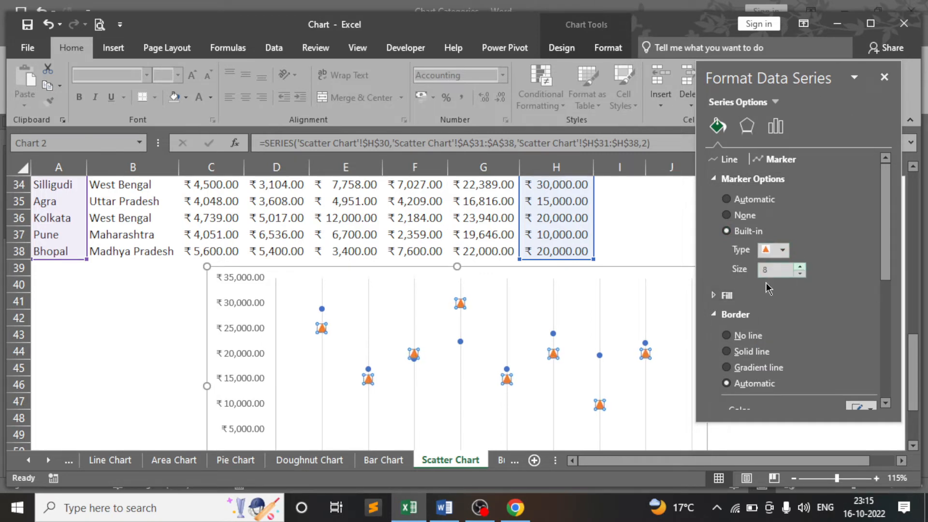
# - Give the Total Sales series in the lower scatter chart built-in triangle markers at size 8
pyautogui.click(554, 334)
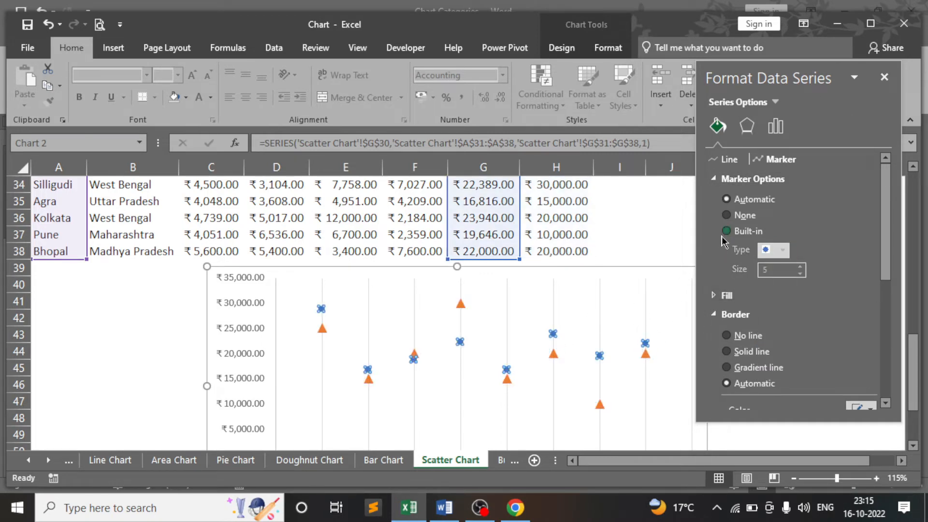
pyautogui.click(784, 251)
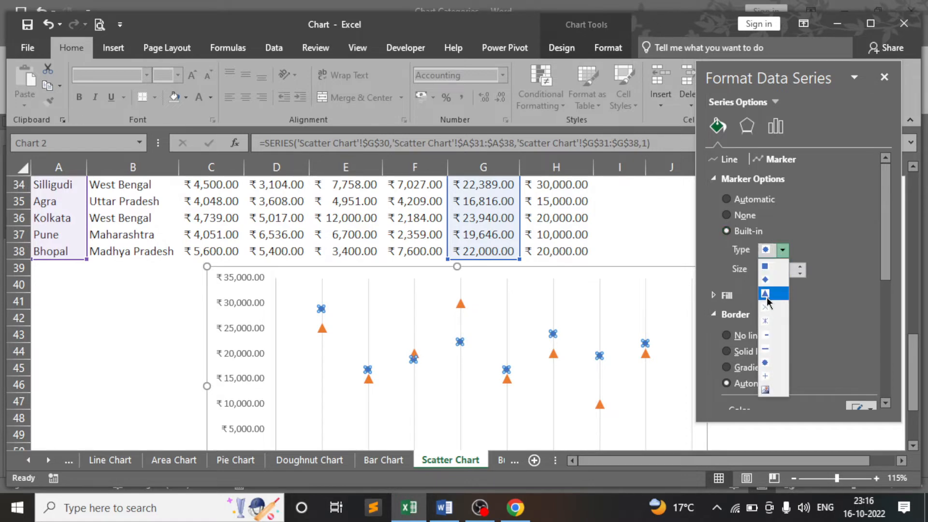
pyautogui.click(773, 292)
pyautogui.click(801, 267)
pyautogui.click(800, 267)
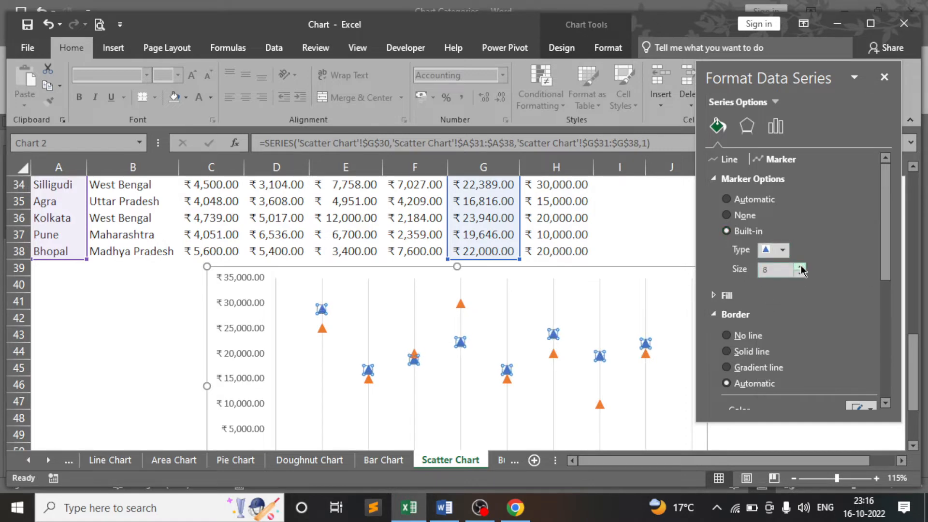
pyautogui.click(884, 78)
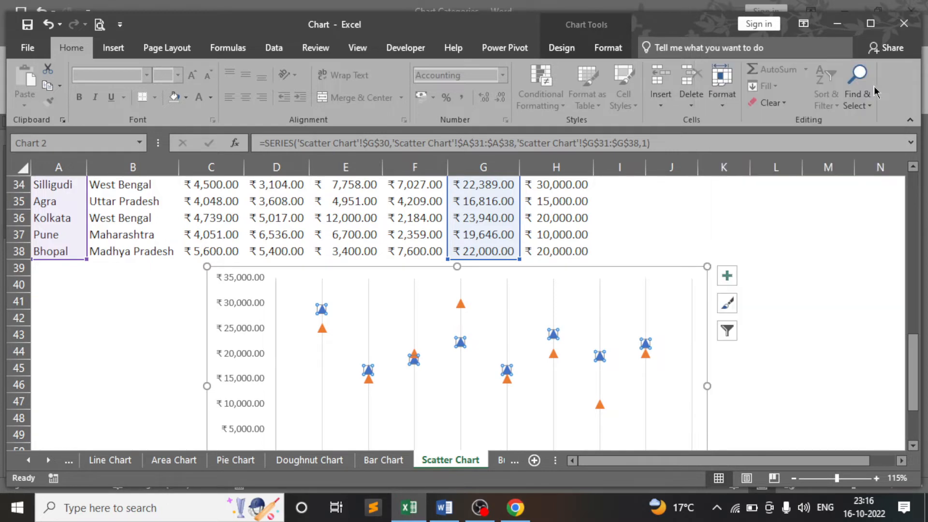
# - Fill the Total Sales markers with standard Dark Red and set their outline to No Outline
pyautogui.click(609, 47)
pyautogui.click(389, 69)
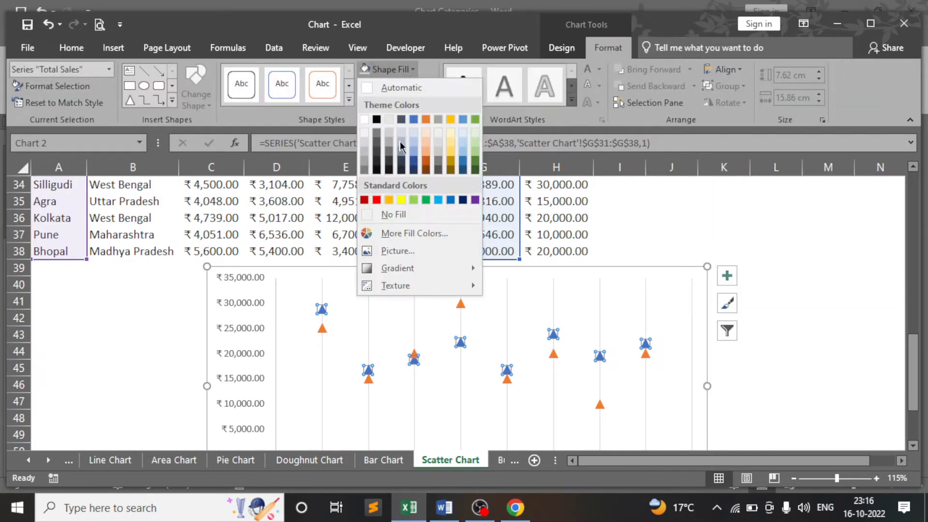
pyautogui.click(364, 200)
pyautogui.click(400, 86)
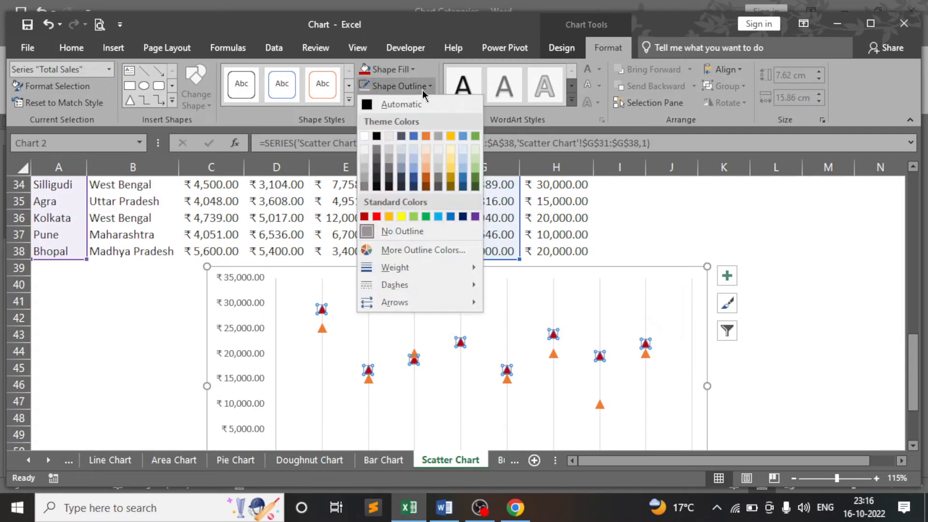
pyautogui.click(462, 216)
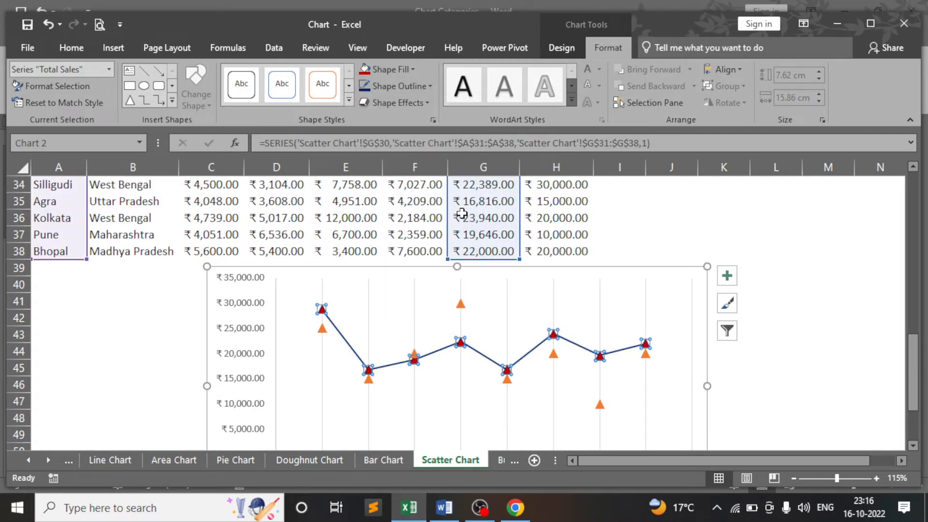
pyautogui.click(400, 85)
pyautogui.click(389, 232)
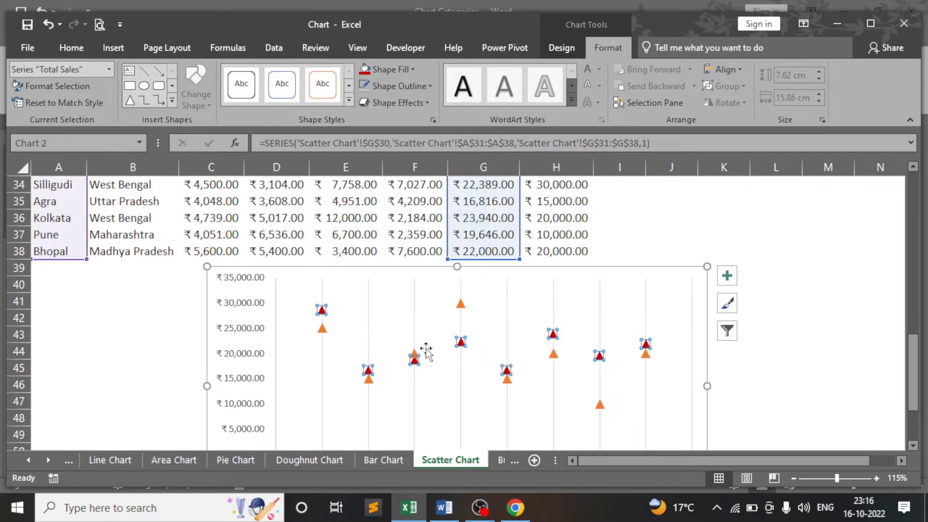
# - Fill the Target Sales markers in the lower scatter chart with standard Dark Blue
pyautogui.click(508, 381)
pyautogui.click(389, 70)
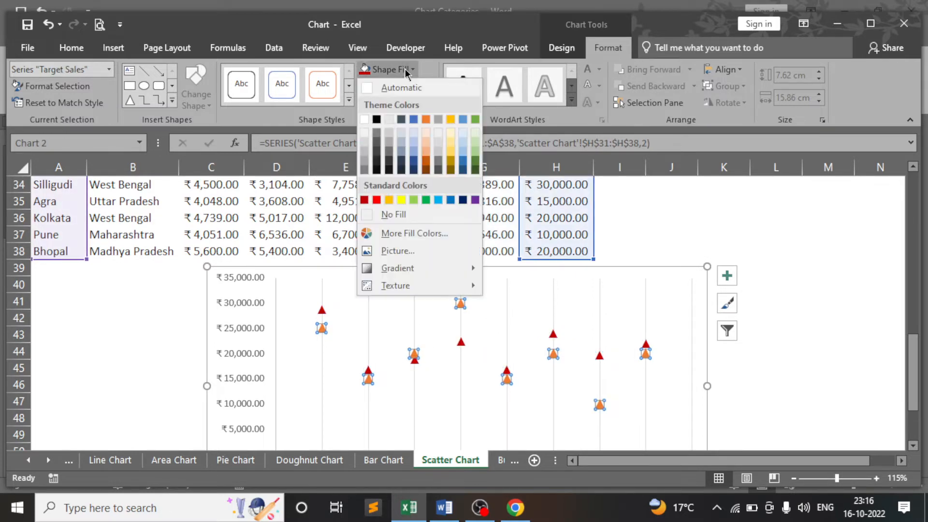
pyautogui.click(462, 200)
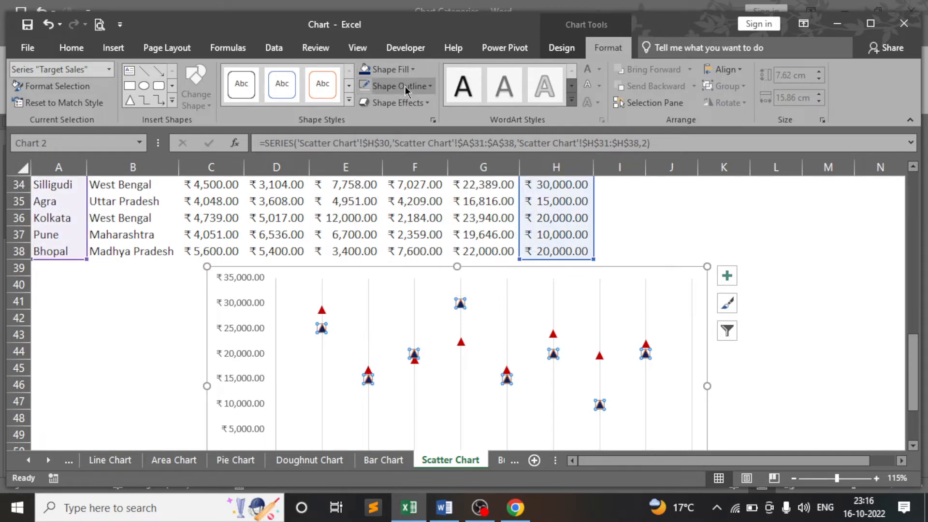
pyautogui.click(771, 222)
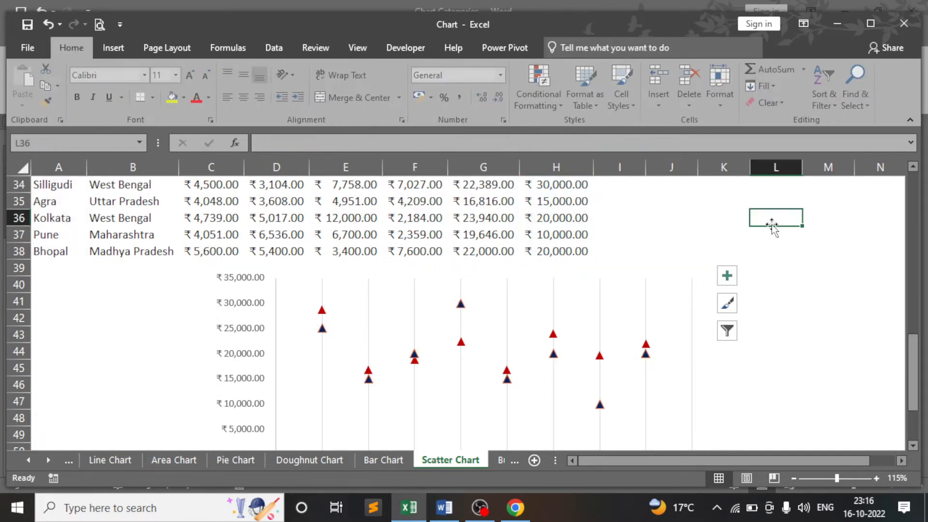
pyautogui.click(829, 287)
# - Set Sultanpur's April sales in cell F31 of the lower table to 2000
pyautogui.scroll(3, 658, 290)
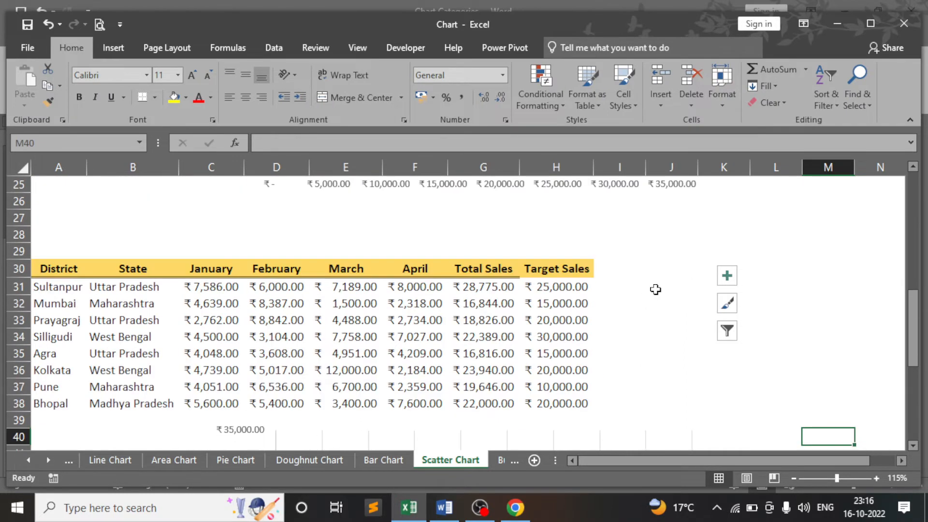
pyautogui.scroll(-2, 652, 290)
pyautogui.click(619, 315)
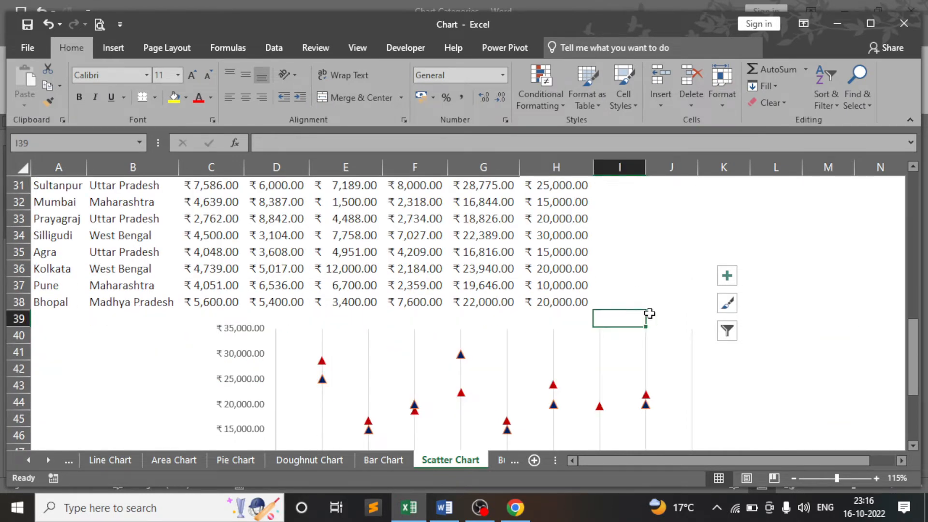
pyautogui.click(650, 313)
pyautogui.scroll(-2, 658, 314)
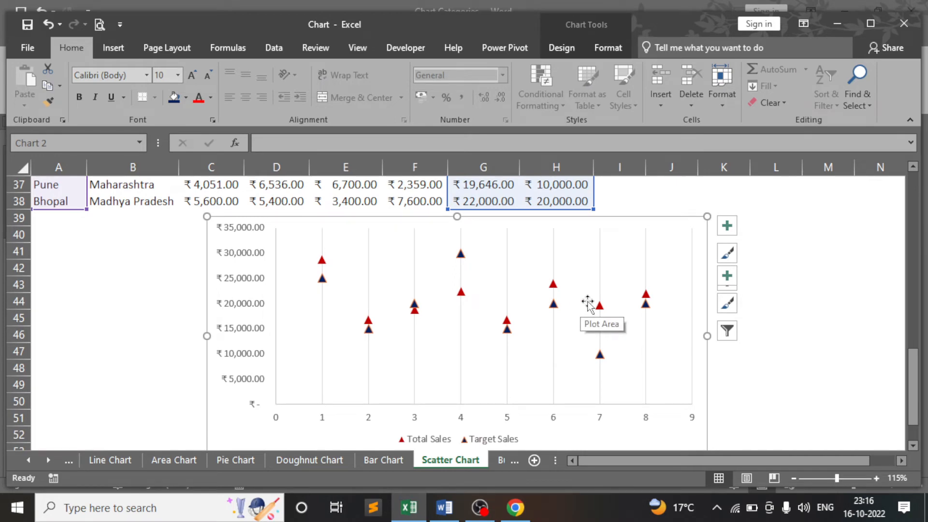
pyautogui.scroll(4, 600, 300)
pyautogui.click(424, 287)
pyautogui.scroll(-1, 425, 290)
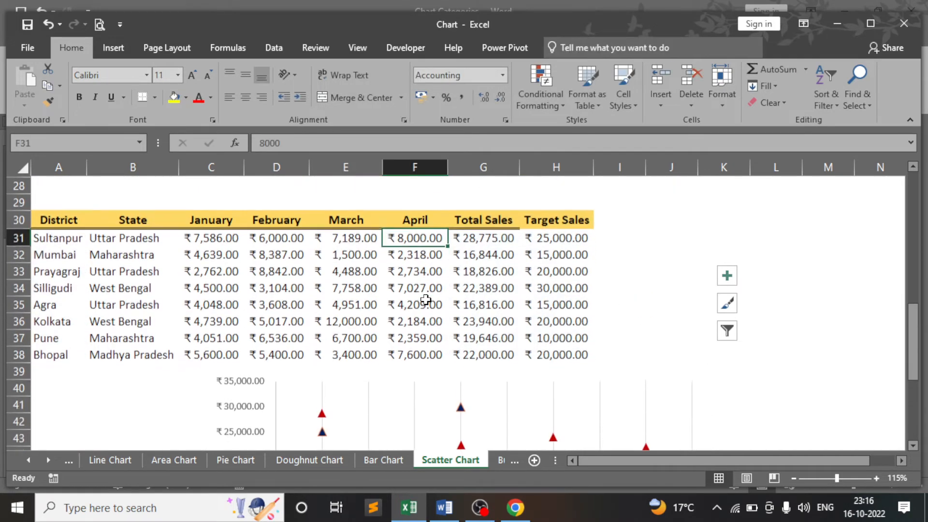
pyautogui.write('2000')
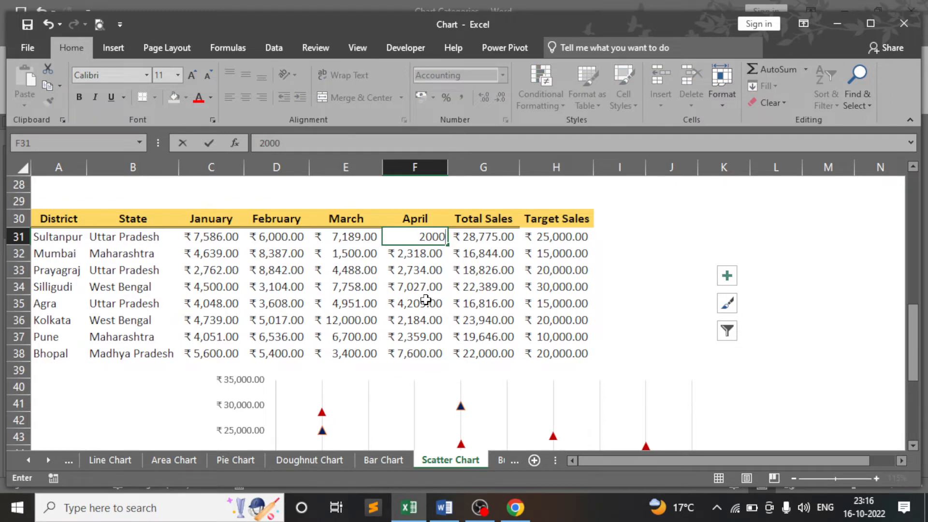
pyautogui.scroll(-2, 464, 330)
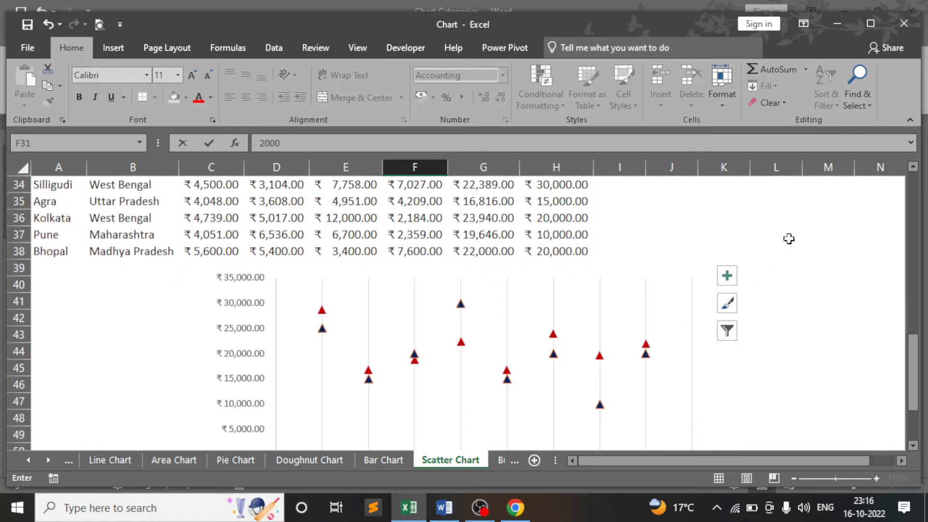
pyautogui.press('Return')
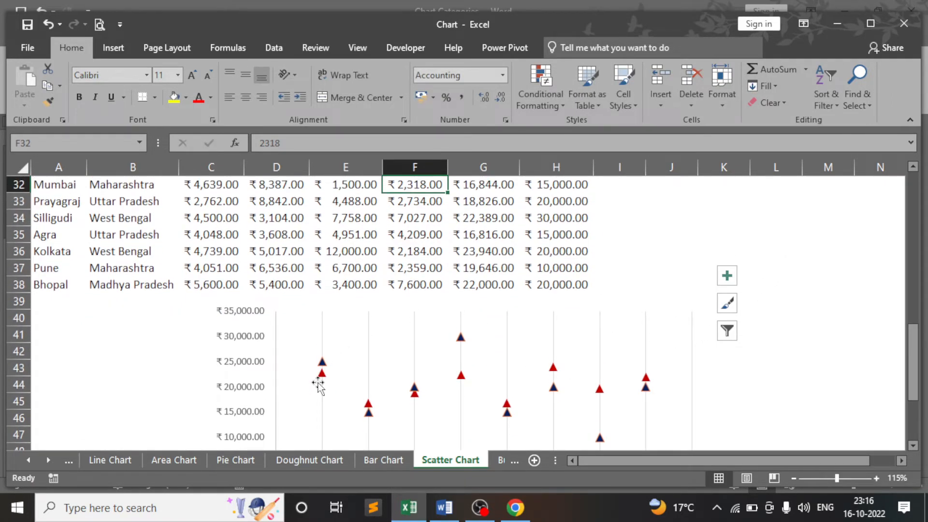
# - Set Sultanpur's Target Sales in cell H31 to 10000 and check its point in the lower scatter chart
pyautogui.scroll(2, 436, 335)
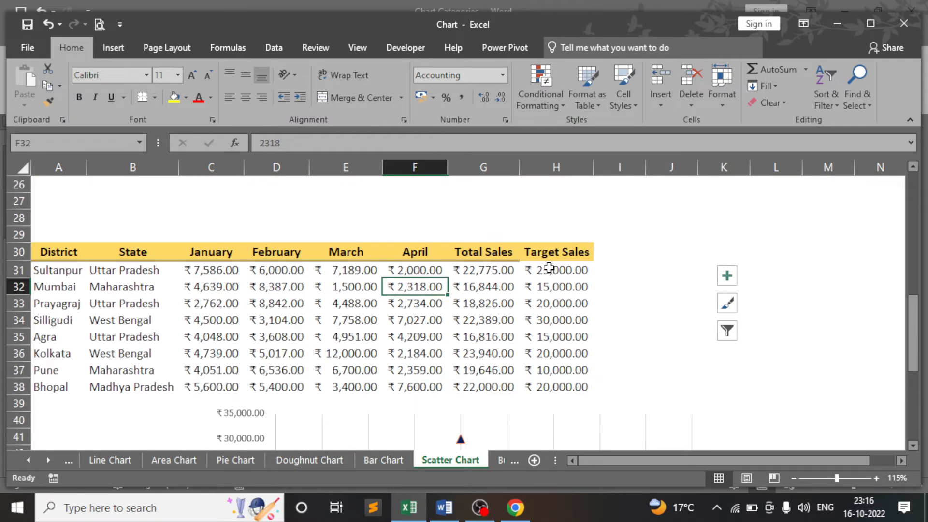
pyautogui.click(550, 268)
pyautogui.scroll(-1, 668, 282)
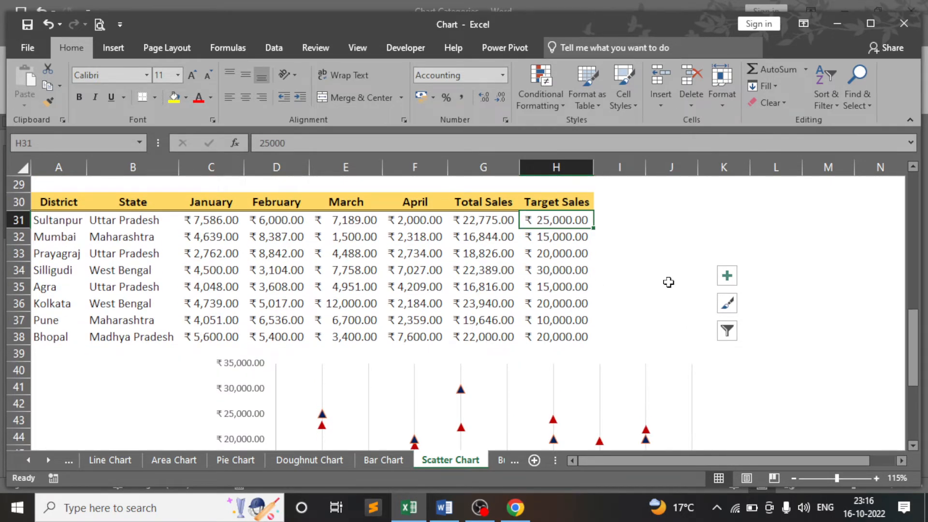
pyautogui.write('10000')
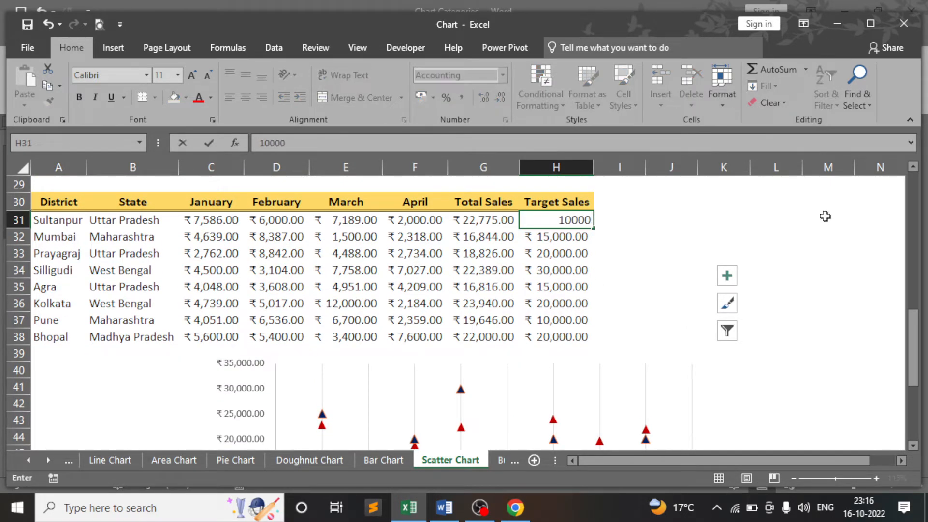
pyautogui.press('Return')
pyautogui.scroll(-2, 808, 315)
pyautogui.scroll(1, 808, 316)
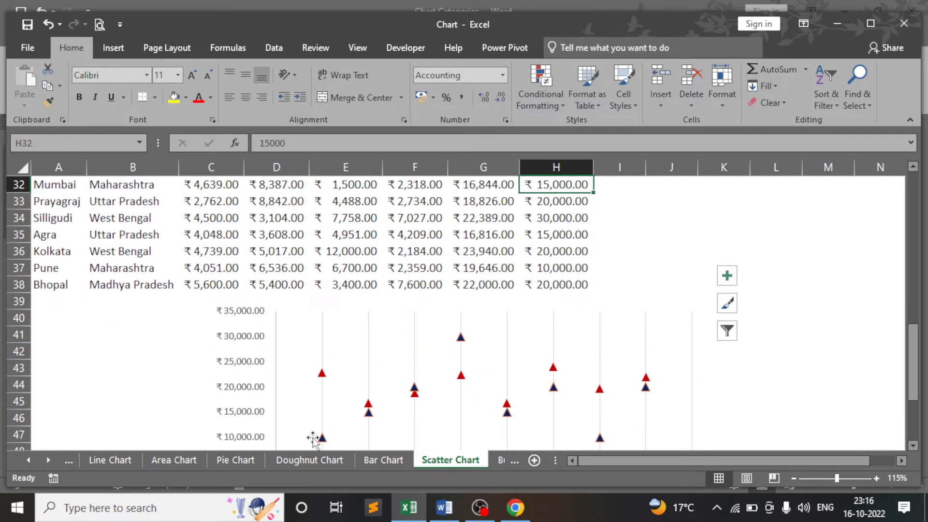
pyautogui.scroll(3, 282, 249)
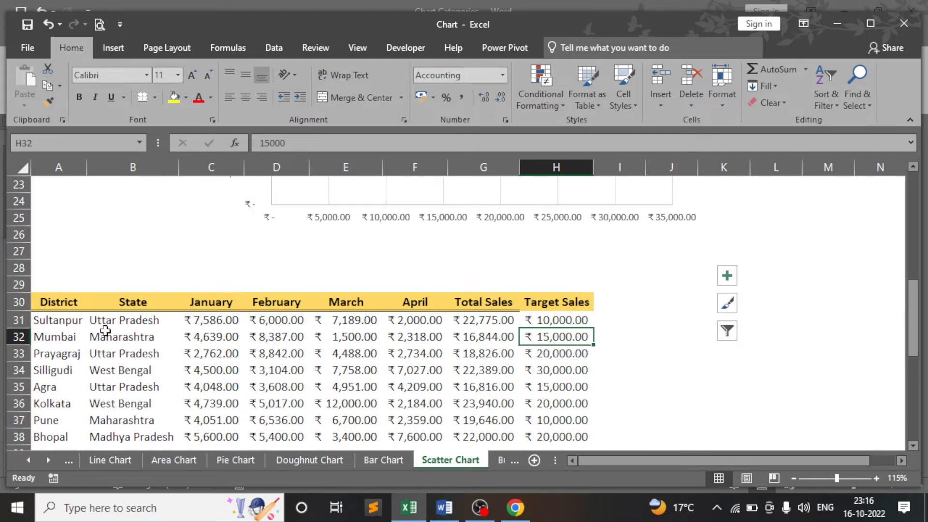
pyautogui.scroll(-7, 165, 382)
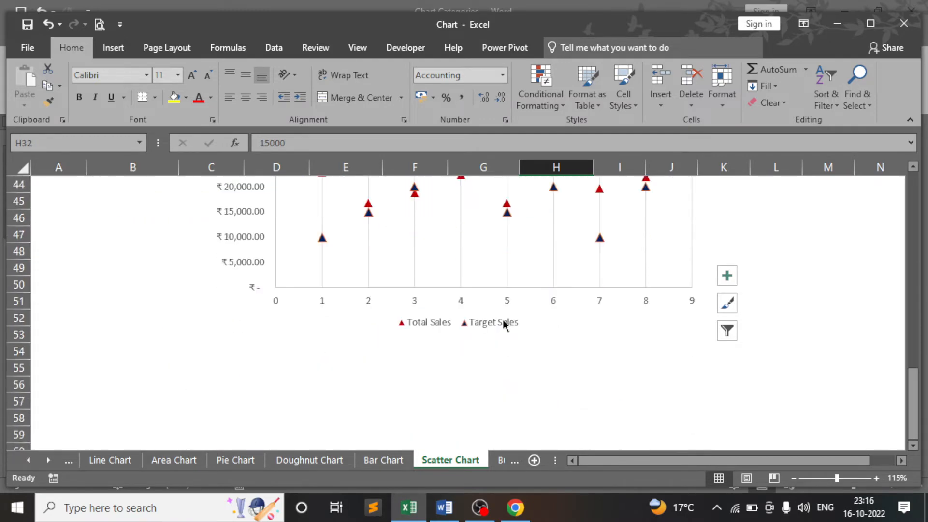
# - Review the upper sales table and the lower scatter chart on the Scatter Chart sheet
pyautogui.scroll(14, 491, 310)
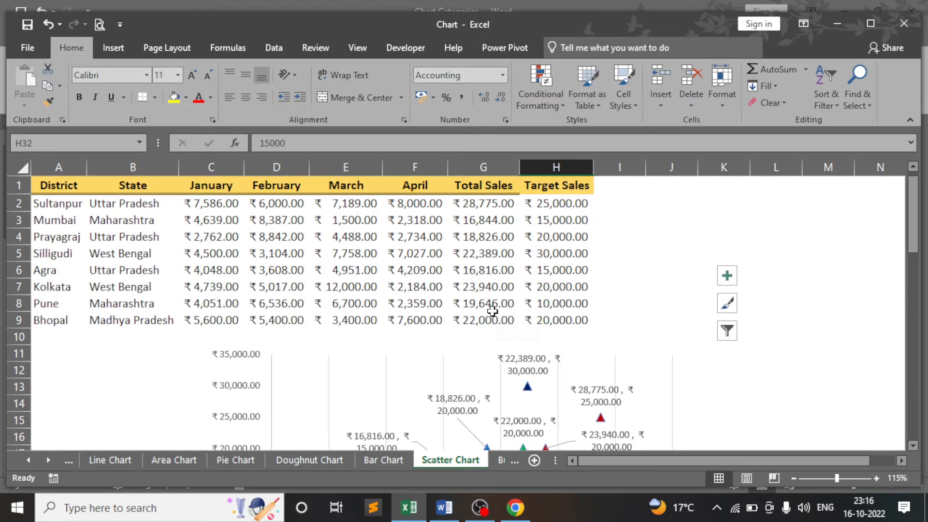
pyautogui.click(330, 248)
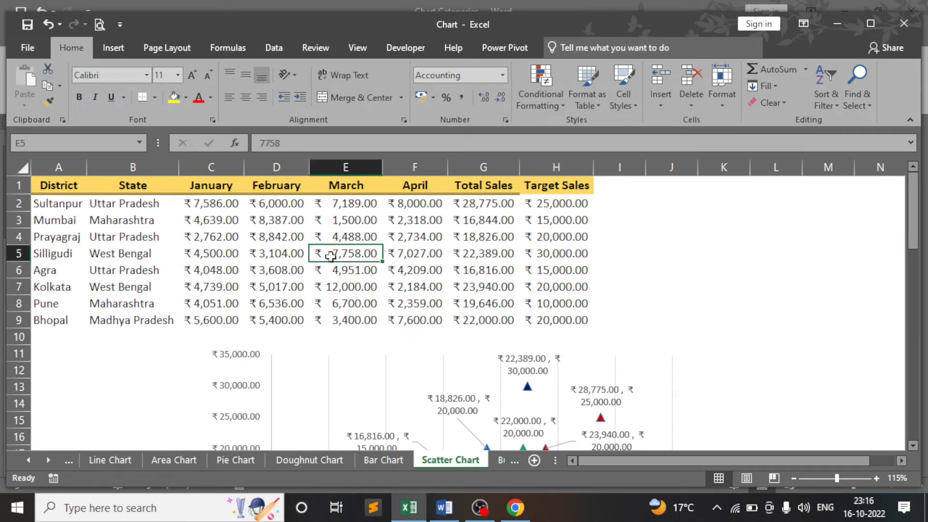
pyautogui.scroll(-3, 554, 314)
pyautogui.scroll(-10, 516, 288)
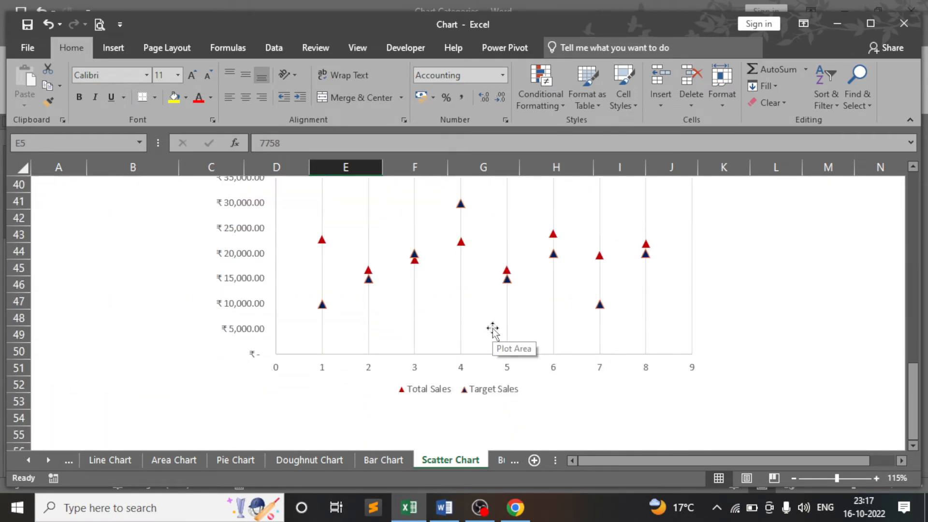
pyautogui.click(292, 348)
pyautogui.click(235, 395)
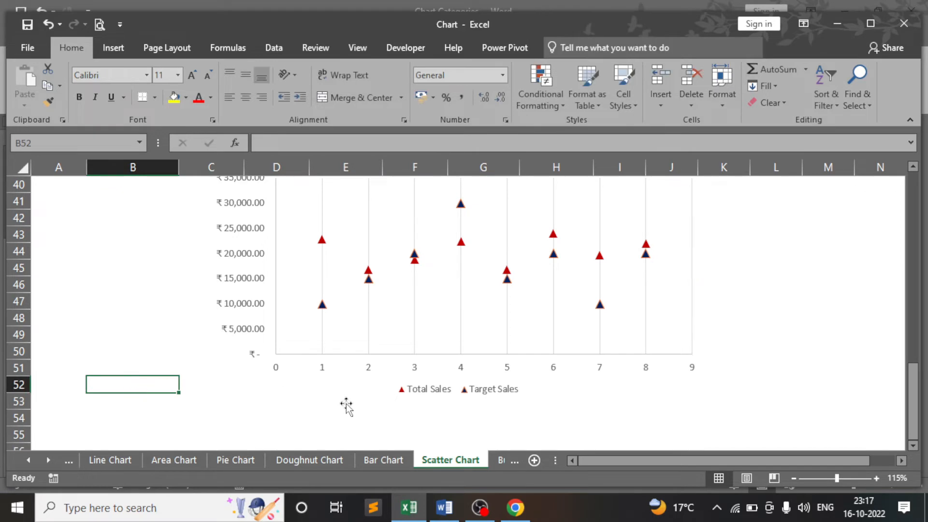
# - Open the Bubble Chart sheet and switch to the Chart Categories document in Word to read the Bubble Chart definition
pyautogui.click(501, 459)
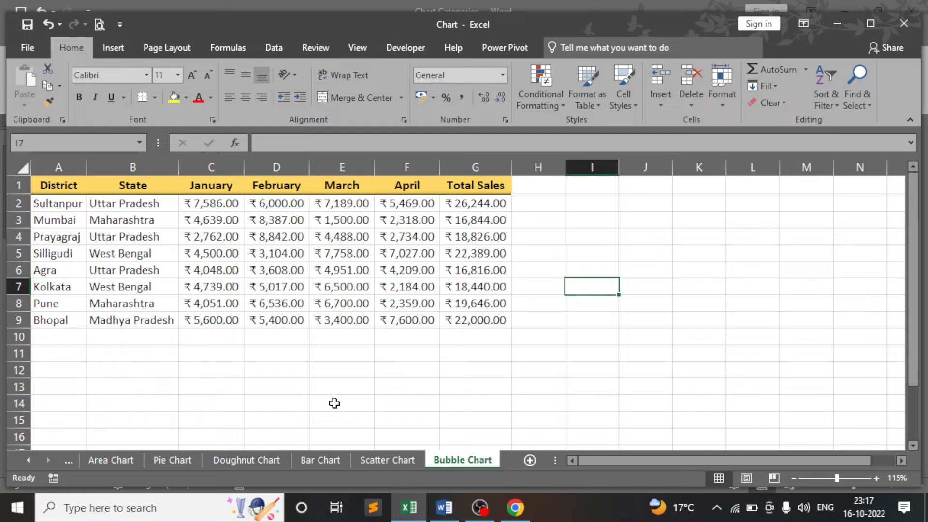
pyautogui.click(445, 516)
pyautogui.scroll(-5, 482, 307)
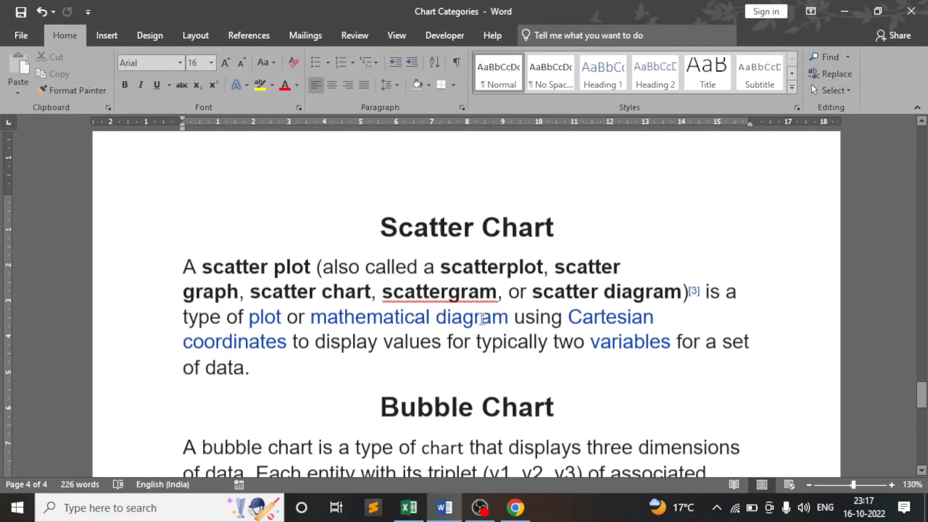
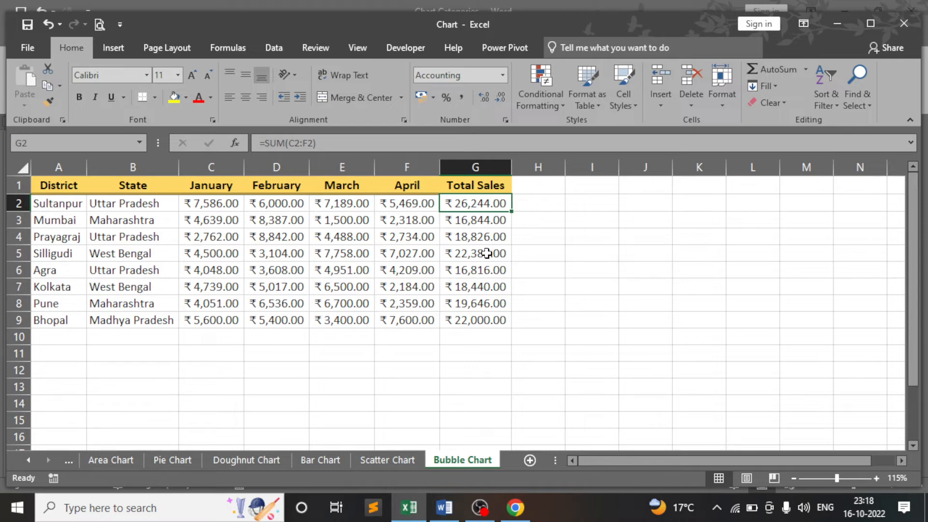
# - Copy the Target Sales column H1:H9 from the upper table on the Scatter Chart sheet
pyautogui.click(574, 240)
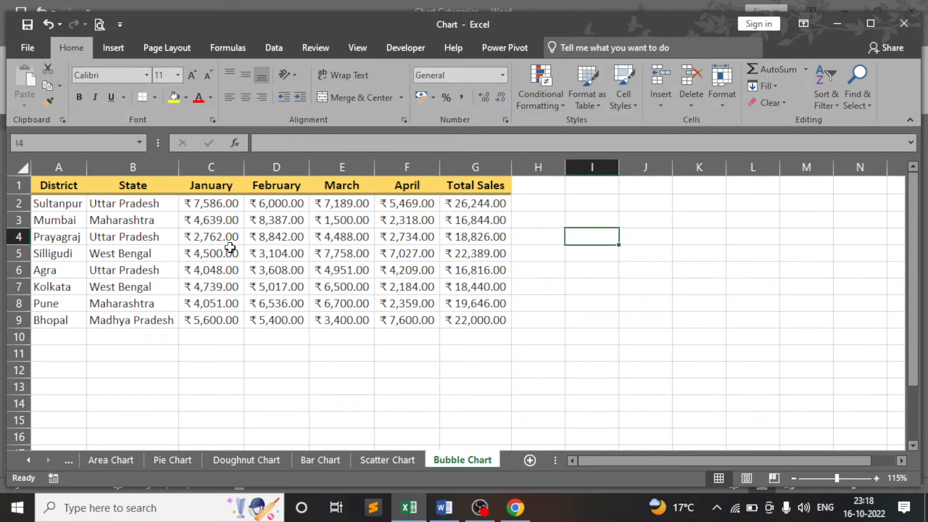
pyautogui.click(384, 464)
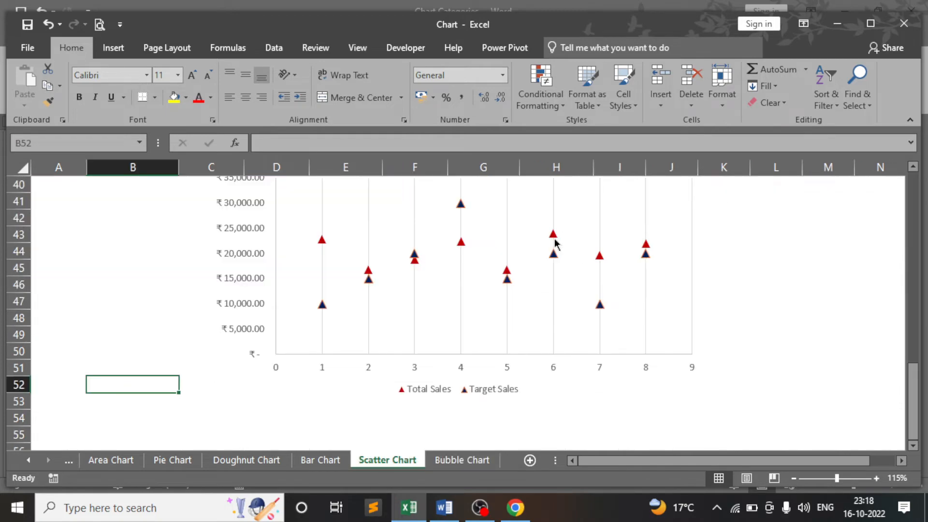
pyautogui.scroll(13, 482, 256)
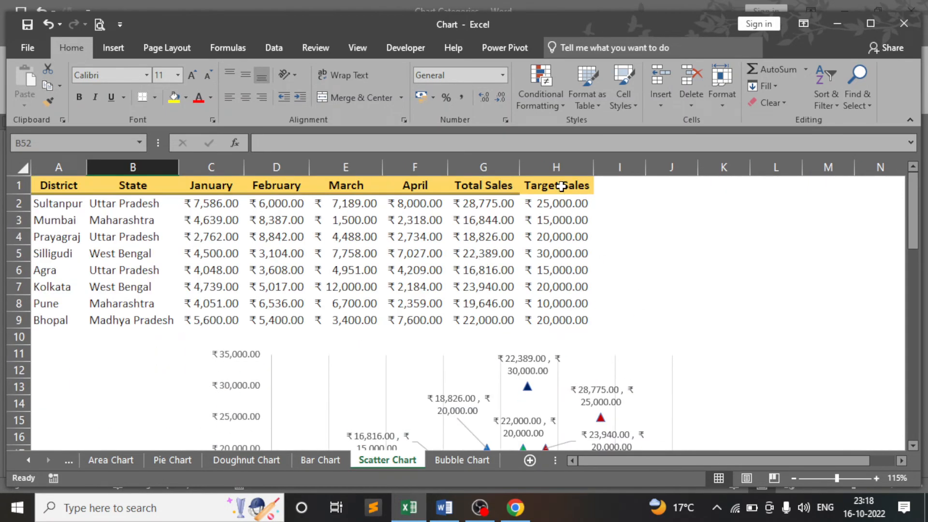
pyautogui.moveTo(561, 187); pyautogui.dragTo(557, 319)
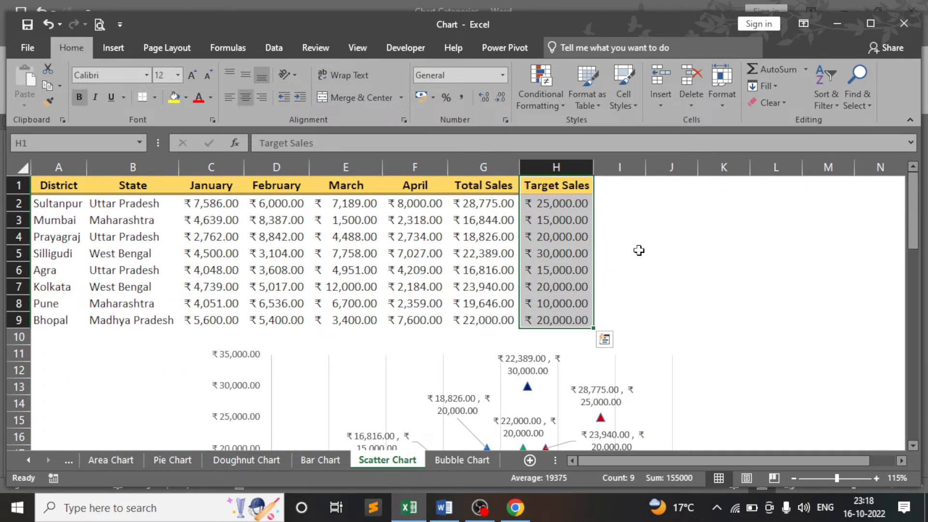
pyautogui.hotkey('ctrl', 'c')
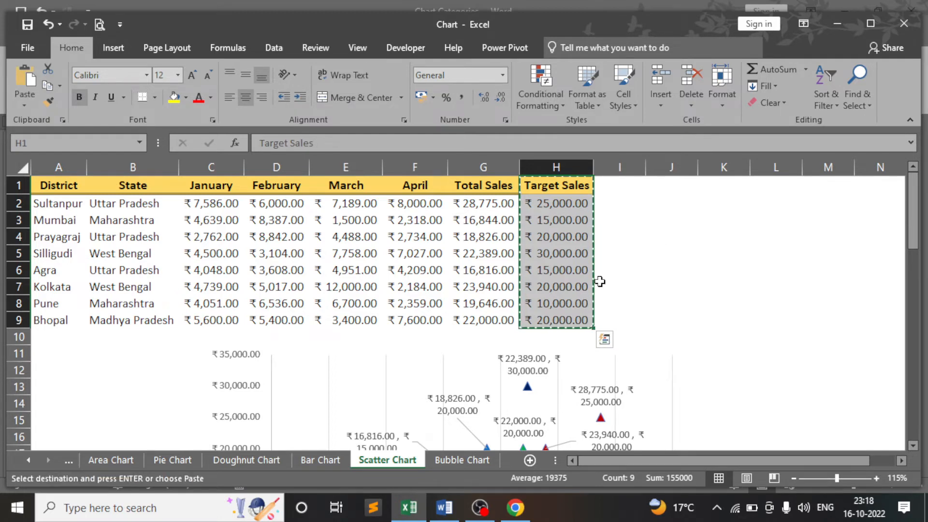
# - Paste the copied Target Sales column at H1 of the Bubble Chart sheet and autofit column H
pyautogui.click(462, 460)
pyautogui.click(544, 188)
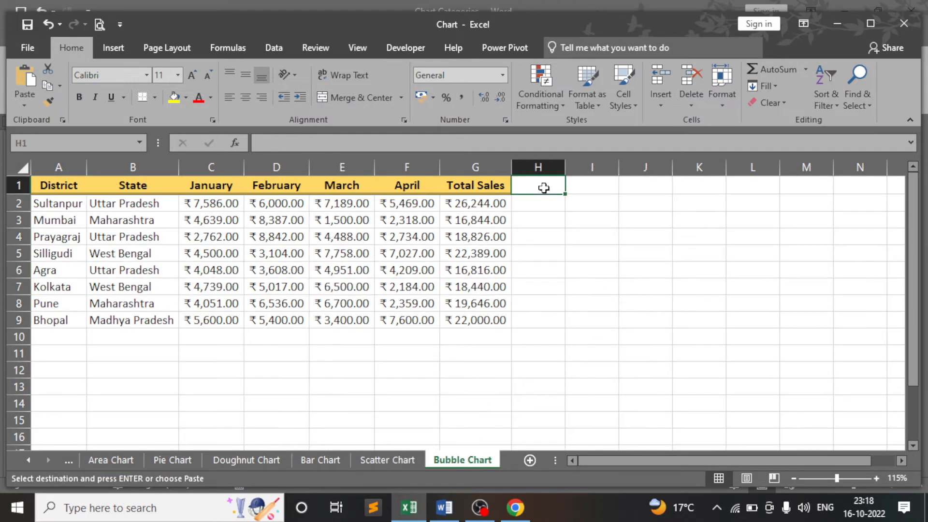
pyautogui.hotkey('ctrl', 'v')
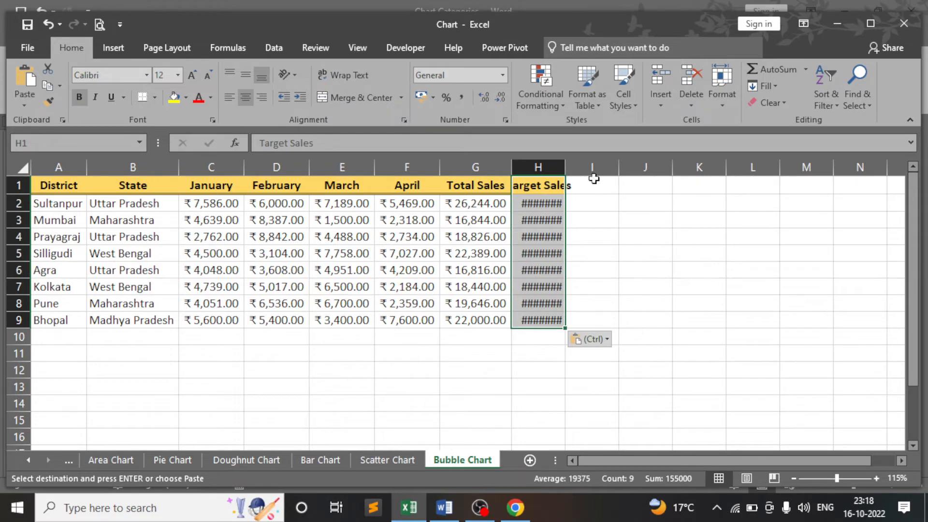
pyautogui.doubleClick(565, 166)
pyautogui.click(619, 234)
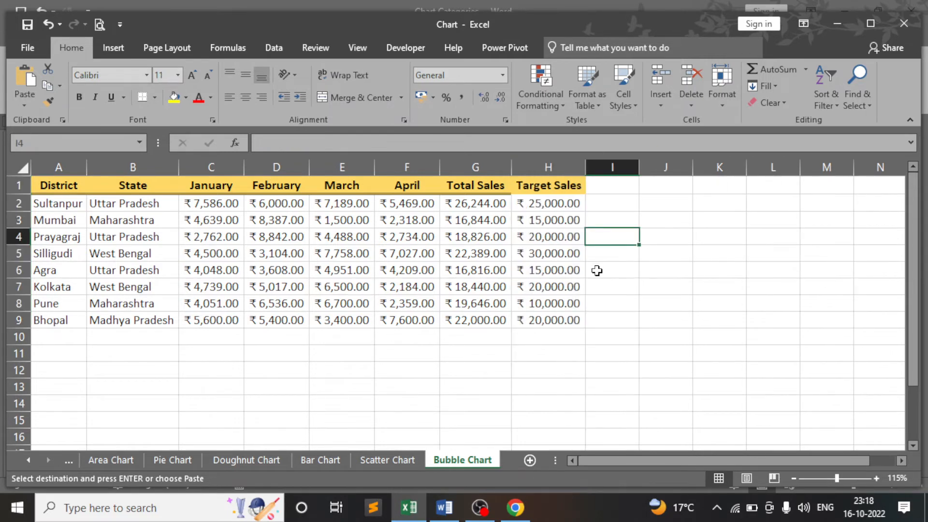
# - Add the header Balance in cell I1 and widen column I slightly
pyautogui.click(556, 252)
pyautogui.click(605, 191)
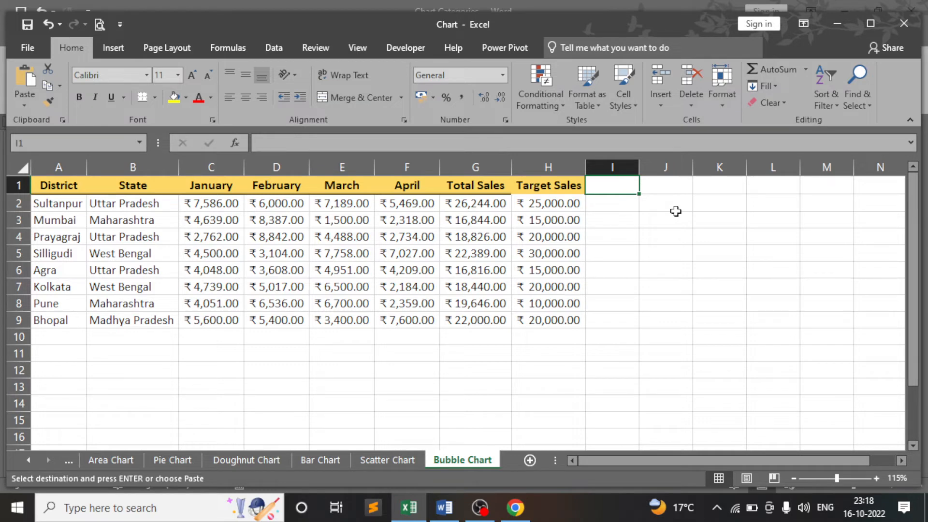
pyautogui.write('Balance')
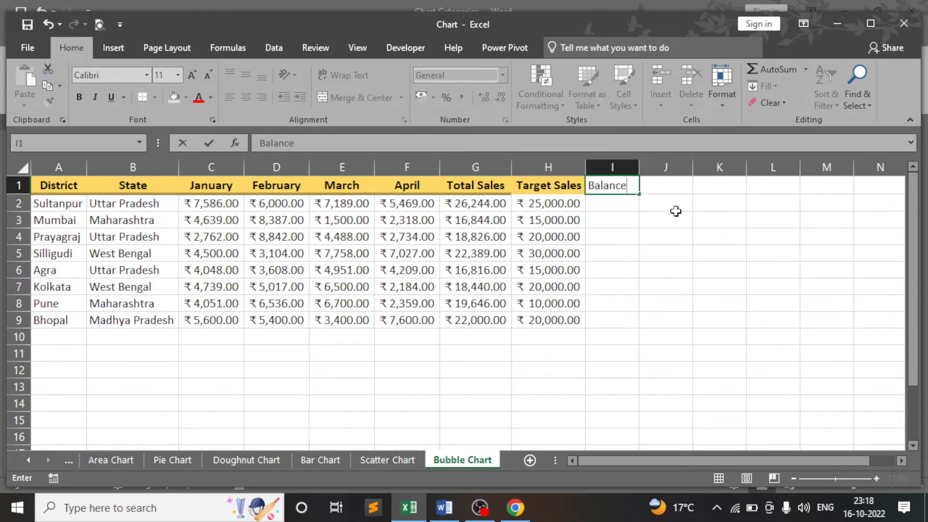
pyautogui.press('Return')
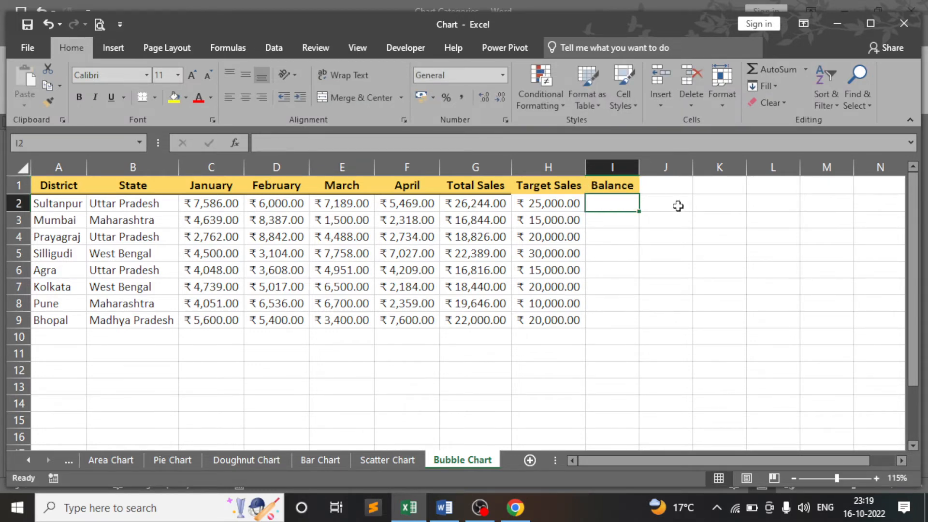
pyautogui.moveTo(640, 166); pyautogui.dragTo(653, 165)
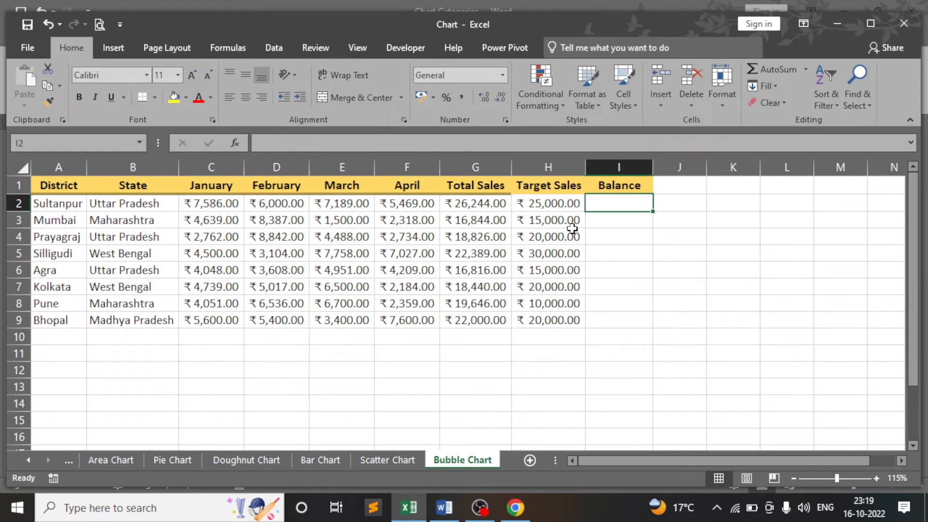
# - Calculate Sultanpur's Balance in I2 as Total Sales minus Target Sales with the formula =G2-H2
pyautogui.click(479, 206)
pyautogui.click(565, 209)
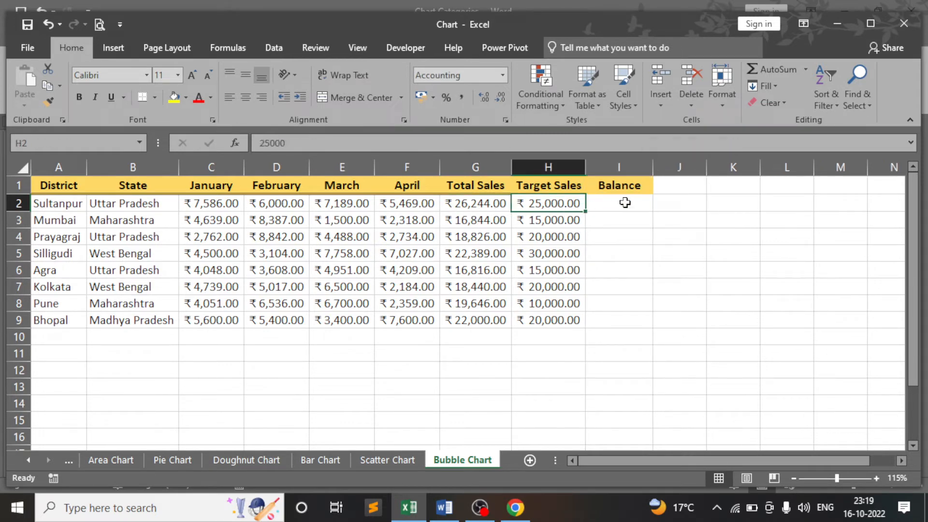
pyautogui.click(625, 202)
pyautogui.write('=')
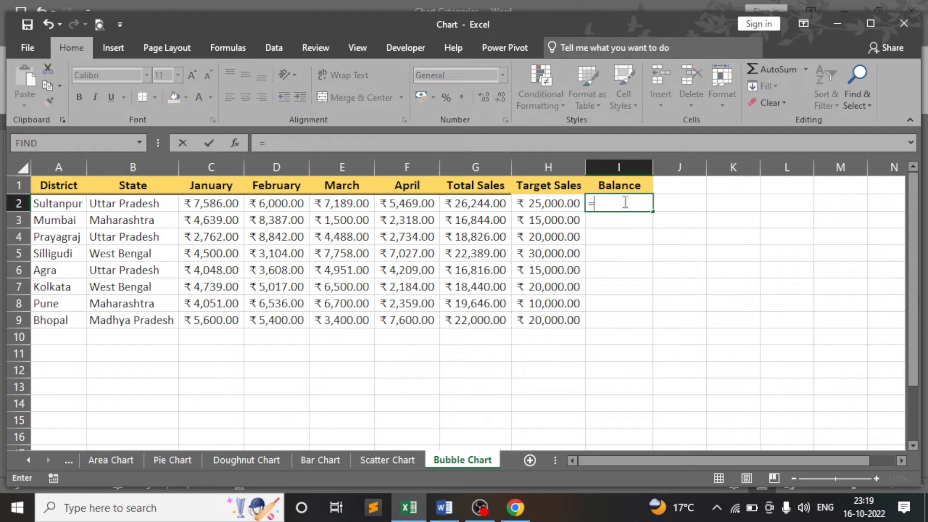
pyautogui.click(454, 202)
pyautogui.write('-')
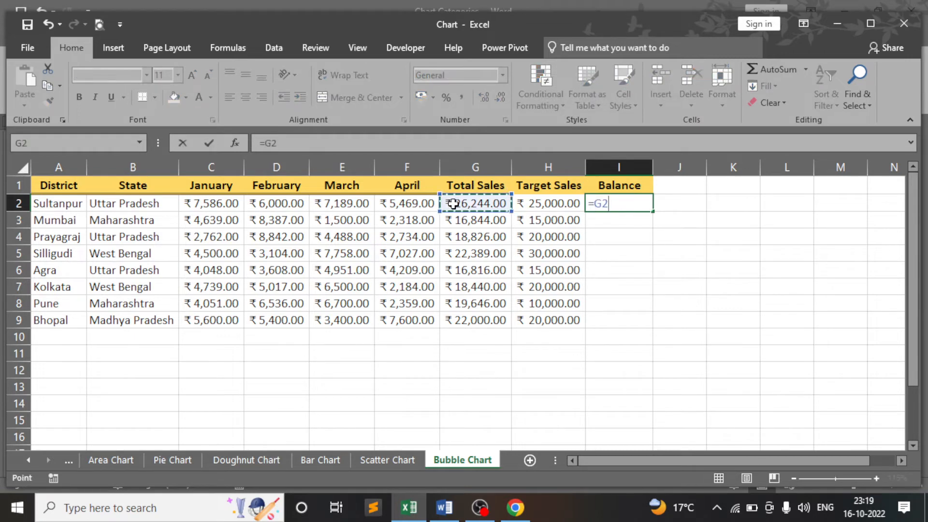
pyautogui.click(539, 201)
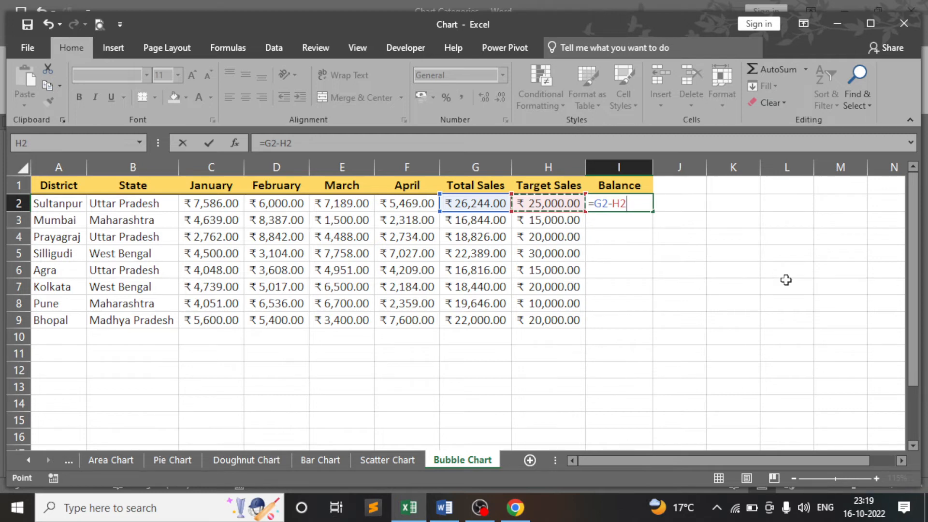
pyautogui.press('Return')
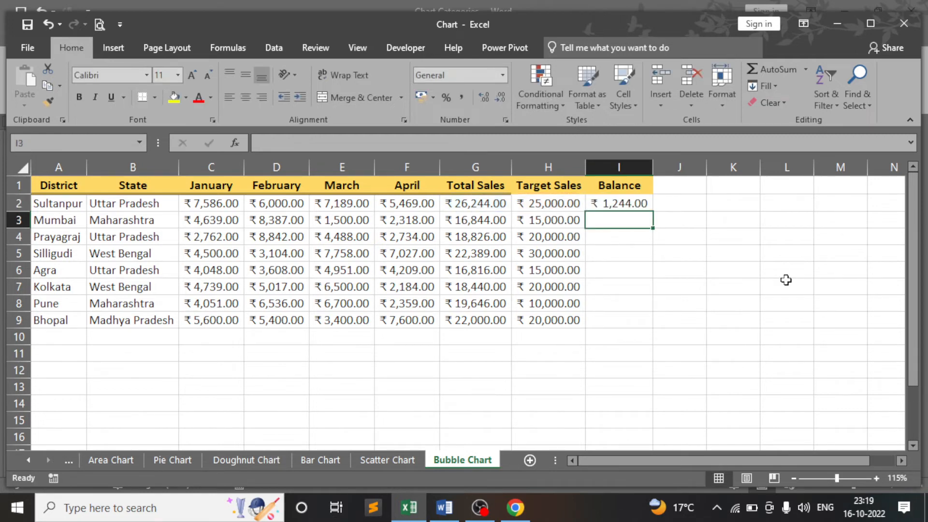
# - Fill the Balance formula from I2 down to I9 and autofit column I
pyautogui.click(645, 203)
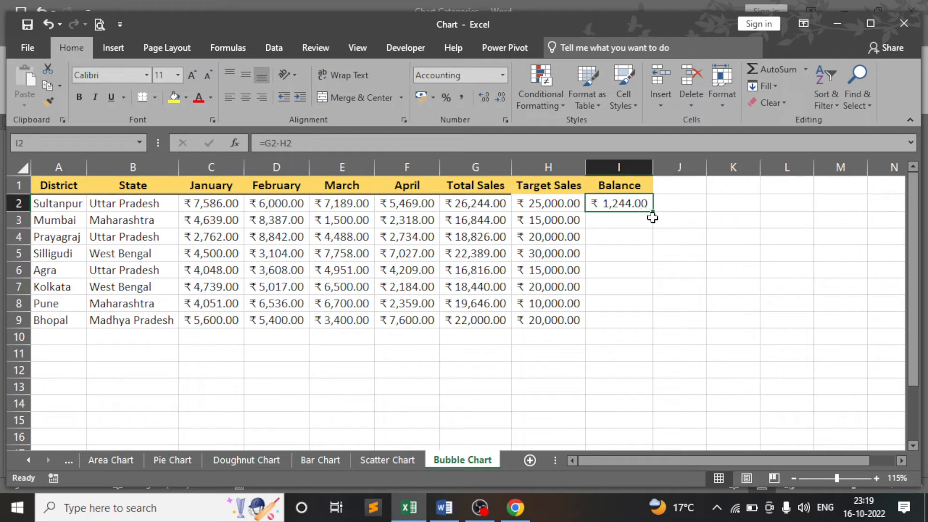
pyautogui.click(655, 204)
pyautogui.click(648, 203)
pyautogui.moveTo(653, 211); pyautogui.dragTo(649, 327)
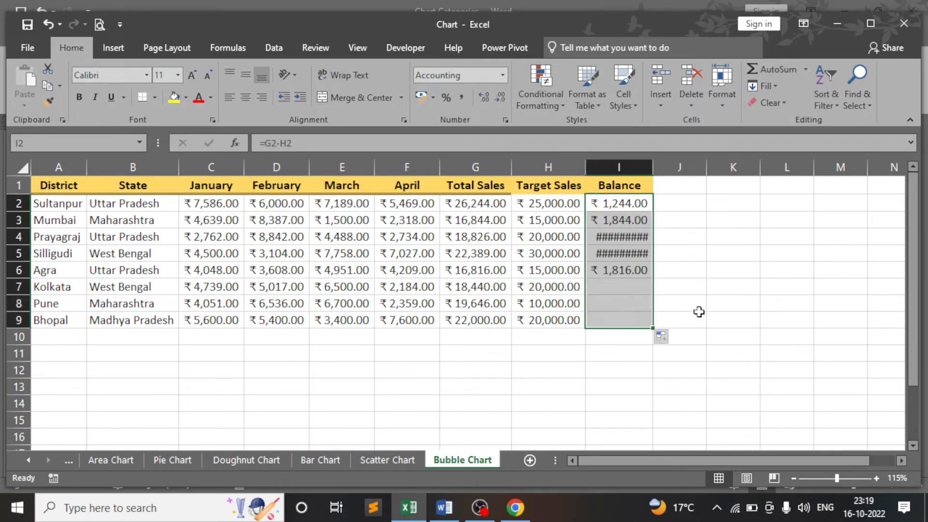
pyautogui.doubleClick(652, 162)
pyautogui.click(706, 235)
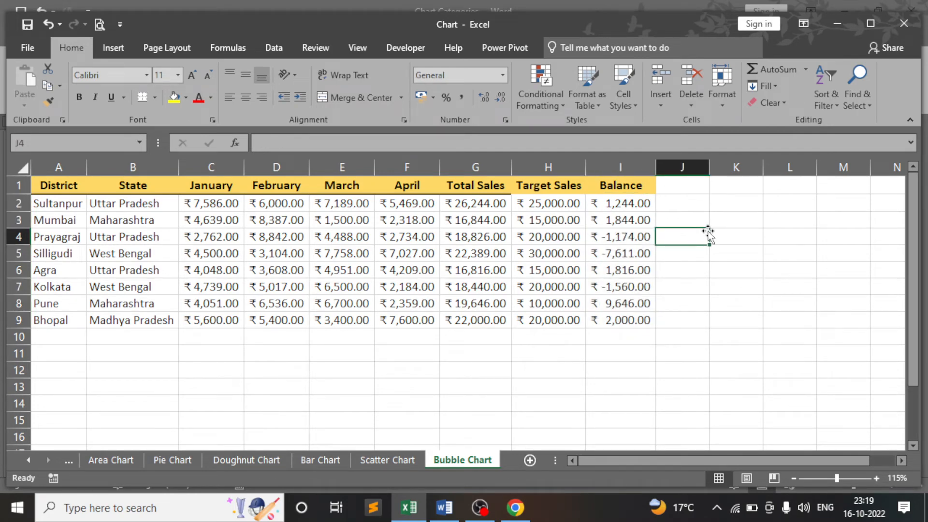
# - Insert a 3-D Bubble chart from the Total Sales, Target Sales and Balance values in G2:I9, using the single-series layout
pyautogui.click(515, 253)
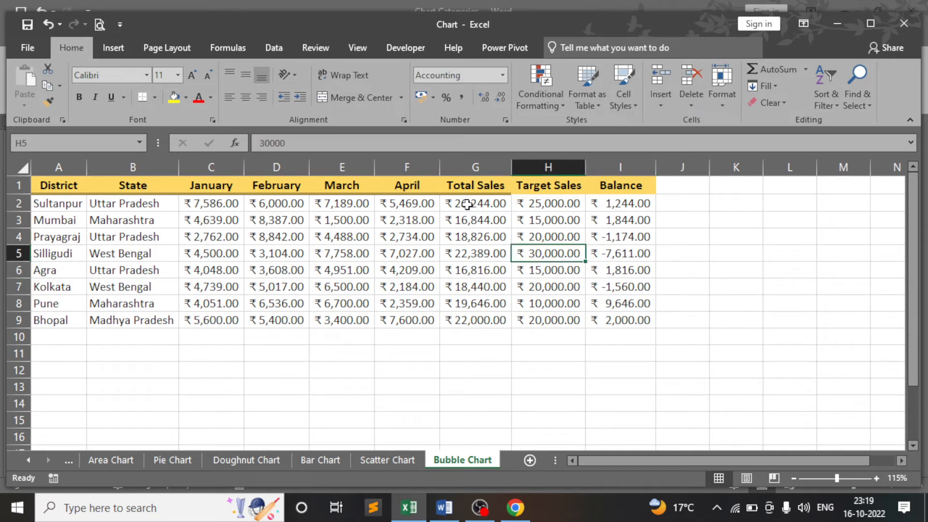
pyautogui.moveTo(467, 204); pyautogui.dragTo(620, 315)
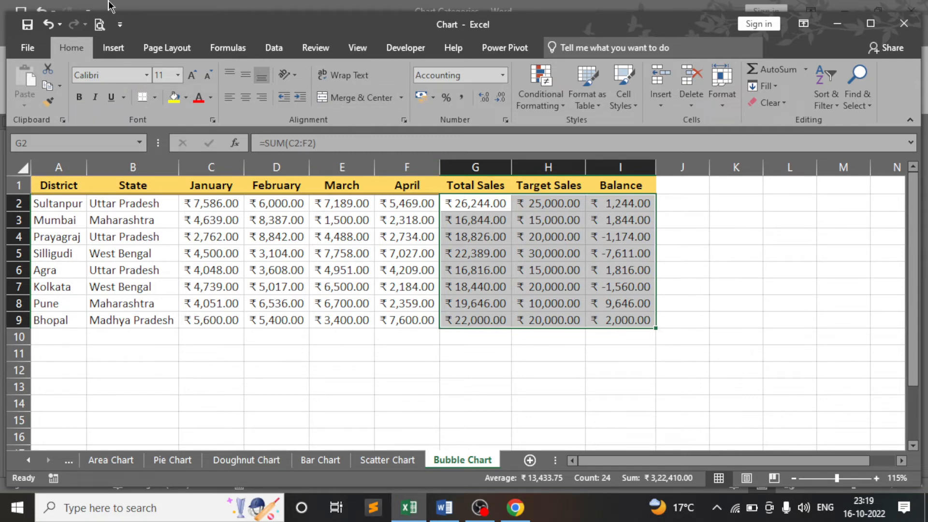
pyautogui.click(109, 49)
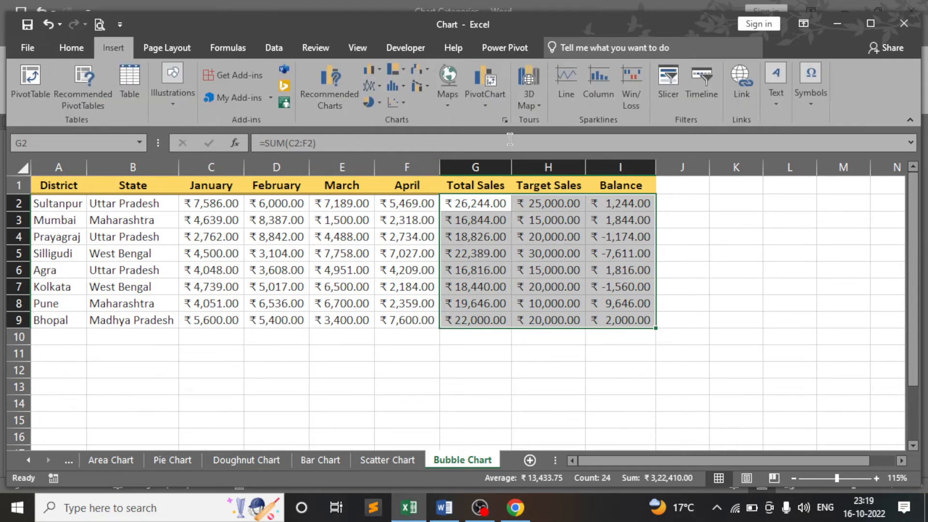
pyautogui.click(509, 122)
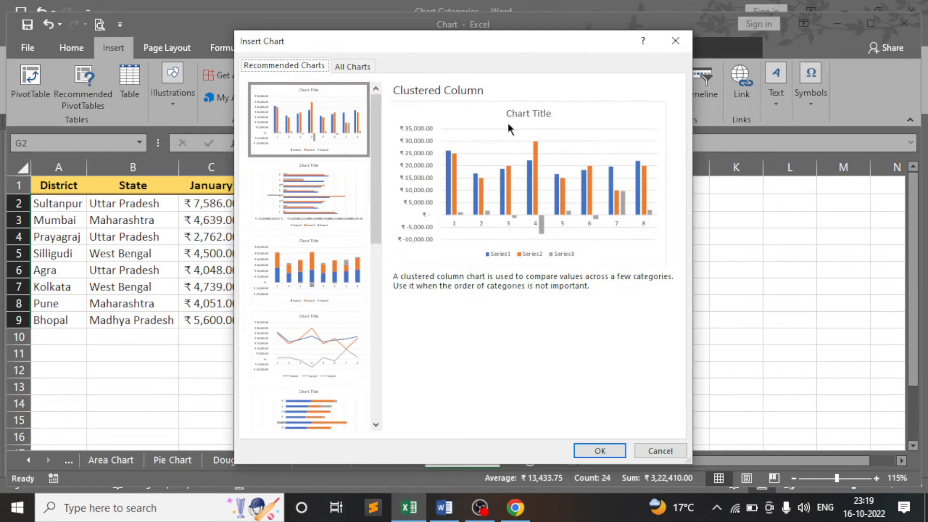
pyautogui.click(361, 70)
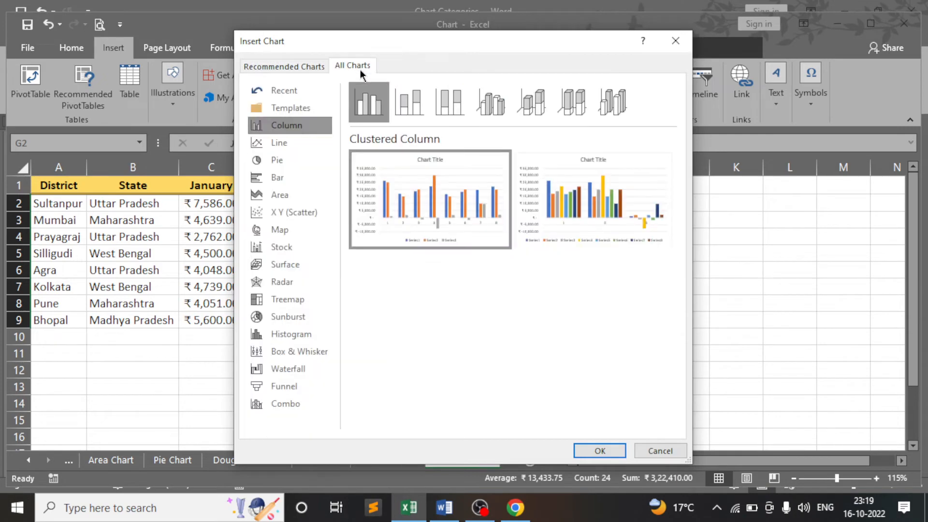
pyautogui.click(286, 214)
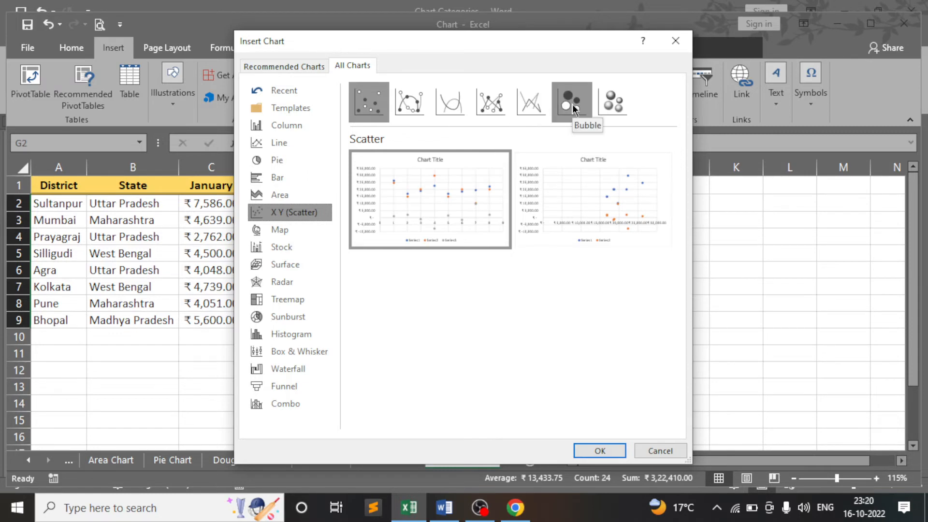
pyautogui.click(613, 102)
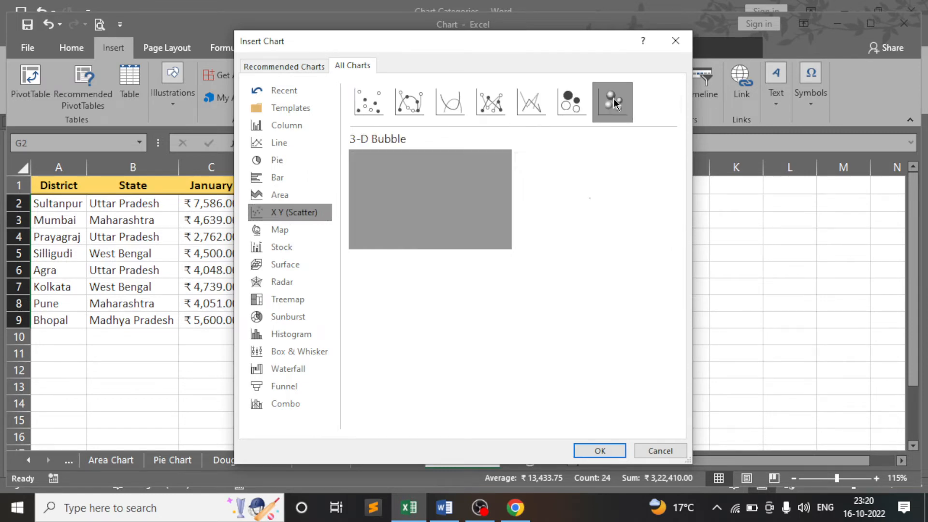
pyautogui.moveTo(422, 200)
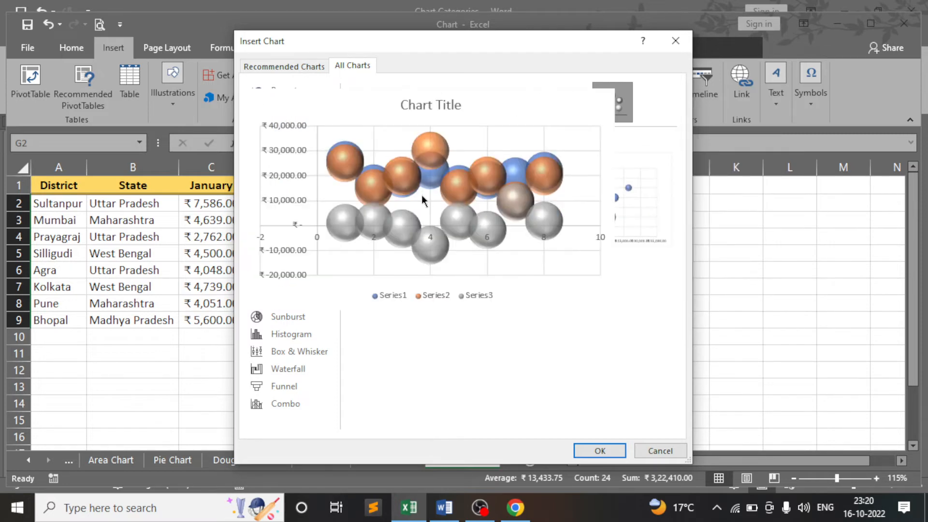
pyautogui.moveTo(604, 190)
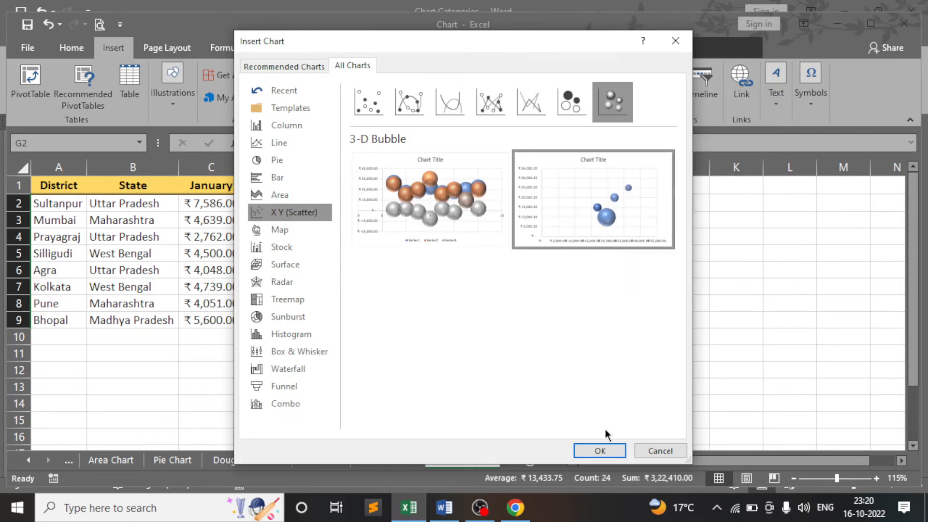
pyautogui.click(600, 451)
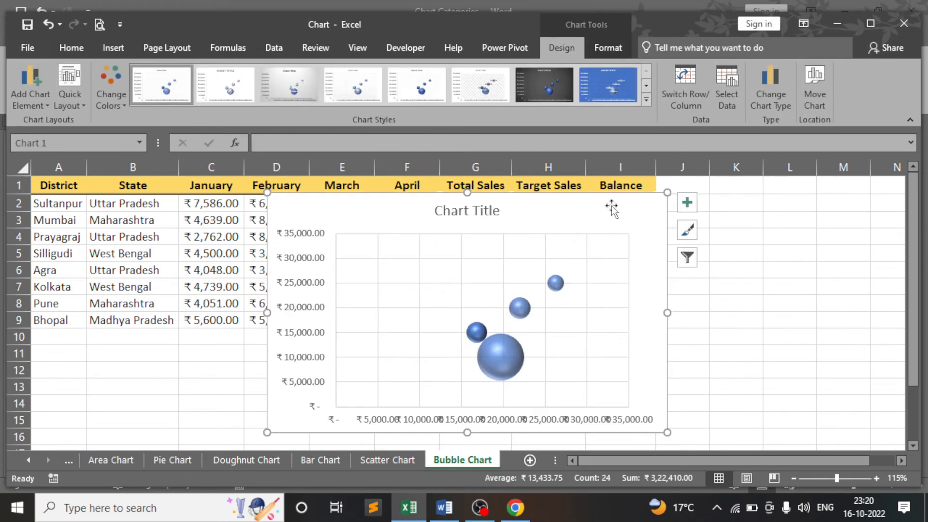
# - Move the bubble chart down off the sales table and widen it to space out the horizontal axis labels
pyautogui.moveTo(590, 220); pyautogui.dragTo(551, 245)
pyautogui.scroll(-4, 551, 248)
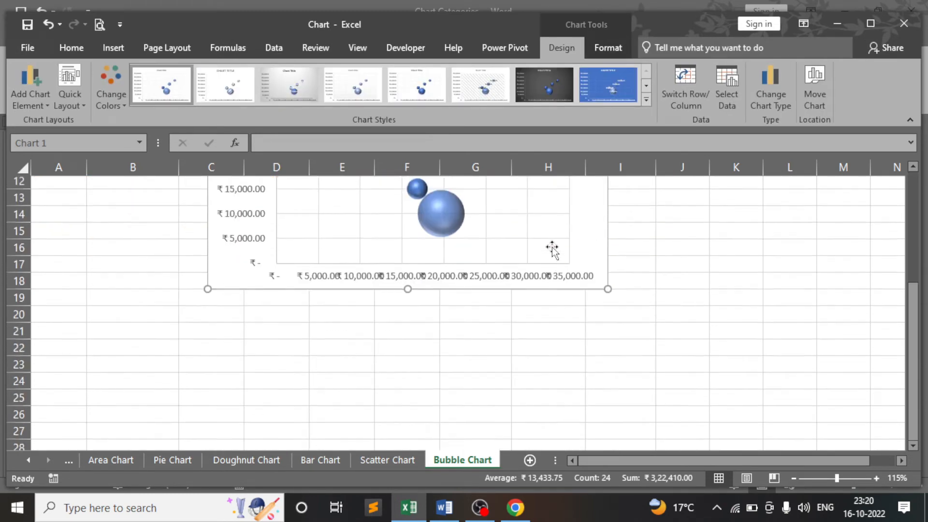
pyautogui.scroll(3, 551, 249)
pyautogui.moveTo(573, 191); pyautogui.dragTo(530, 266)
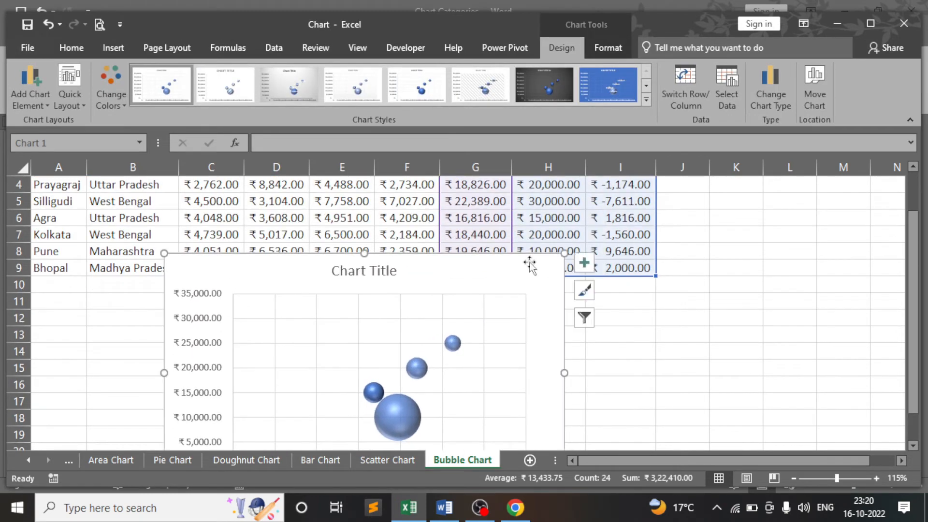
pyautogui.scroll(-3, 579, 269)
pyautogui.moveTo(564, 223); pyautogui.dragTo(661, 225)
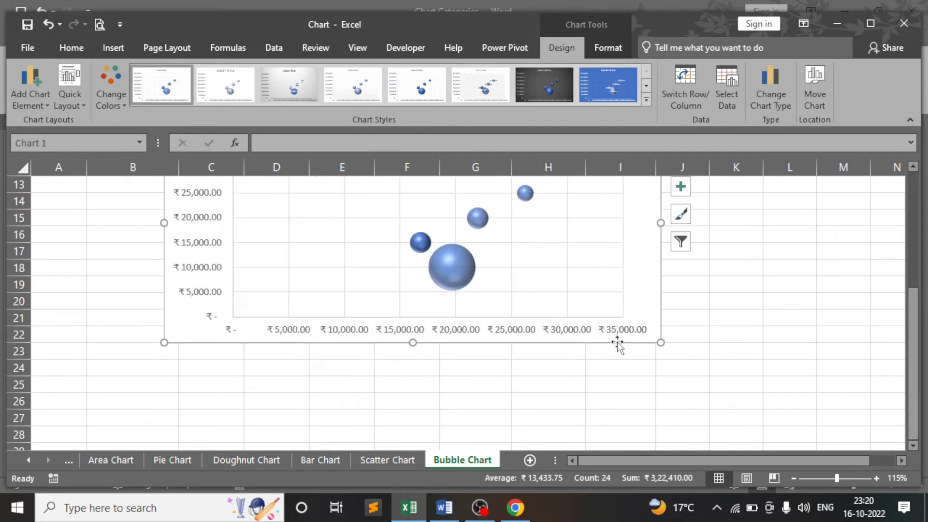
# - Reposition the widened bubble chart just below the data table, with its left edge in column A
pyautogui.moveTo(613, 341); pyautogui.dragTo(590, 411)
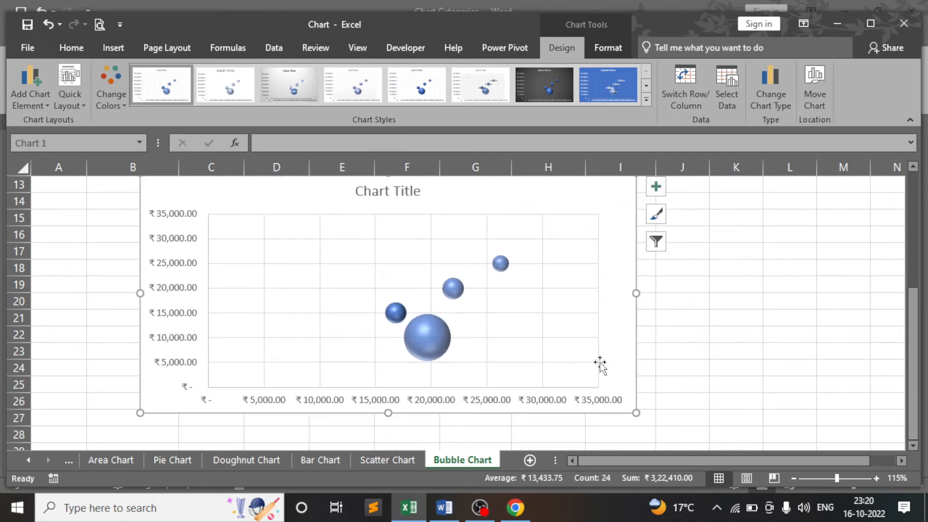
pyautogui.scroll(1, 600, 363)
pyautogui.scroll(1, 600, 363)
pyautogui.moveTo(590, 280)
pyautogui.mouseDown()
pyautogui.moveTo(556, 245)
pyautogui.moveTo(510, 234)
pyautogui.moveTo(509, 247)
pyautogui.mouseUp()
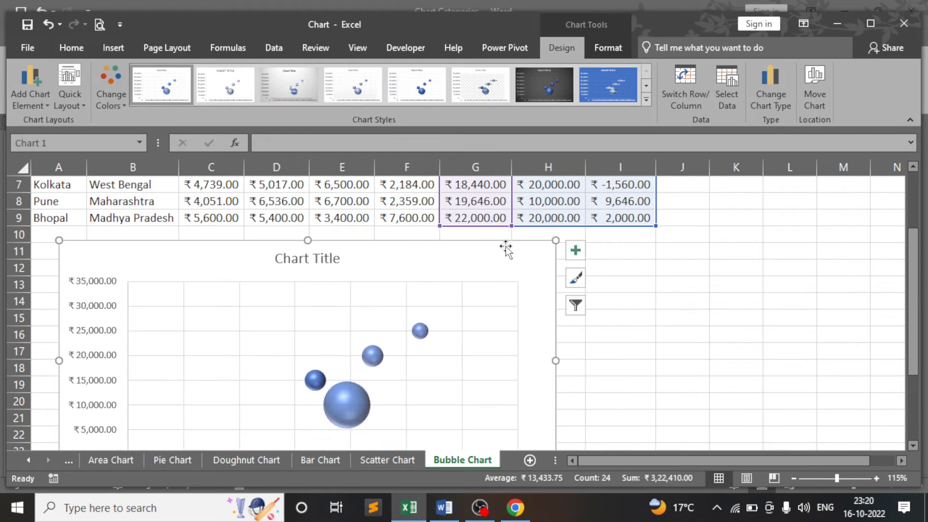
pyautogui.scroll(-2, 549, 268)
pyautogui.scroll(4, 494, 260)
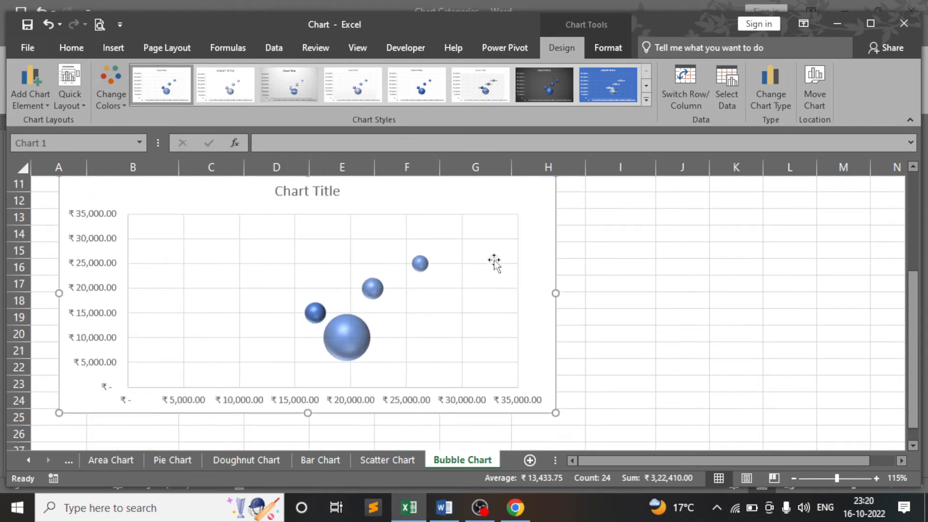
pyautogui.scroll(-2, 493, 259)
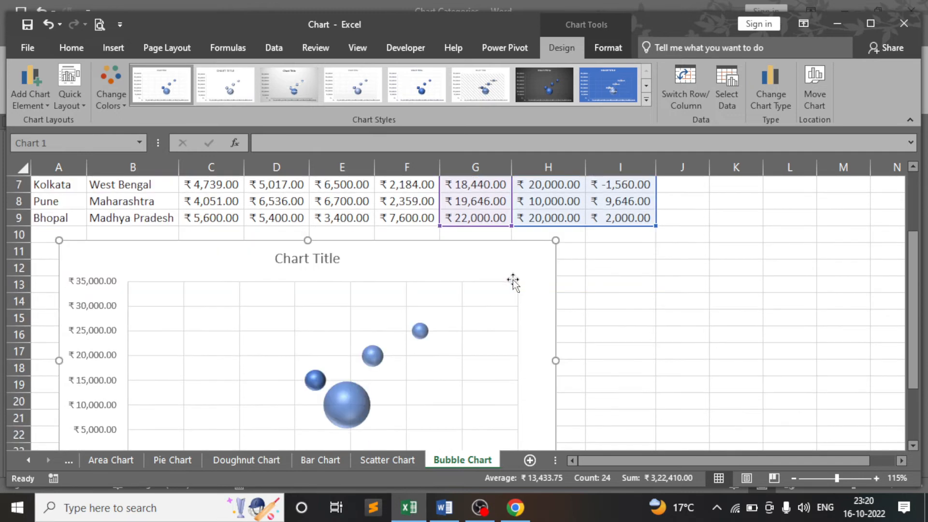
# - Delete the chart title and nudge the chart up and sideways to sit directly beneath row 9
pyautogui.click(323, 258)
pyautogui.press('Delete')
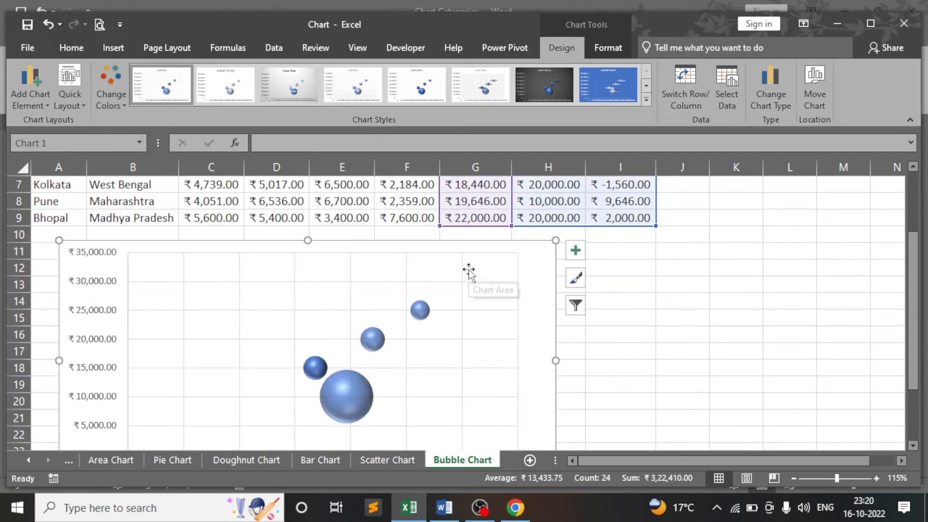
pyautogui.moveTo(541, 250); pyautogui.dragTo(557, 243)
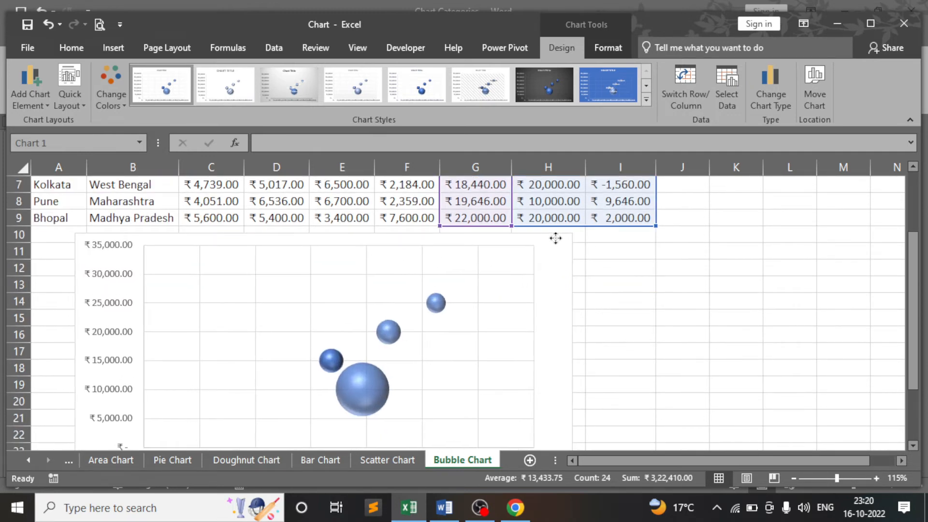
pyautogui.scroll(2, 535, 296)
pyautogui.keyDown('ctrl'); pyautogui.scroll(-1, 534, 296); pyautogui.keyUp('ctrl')
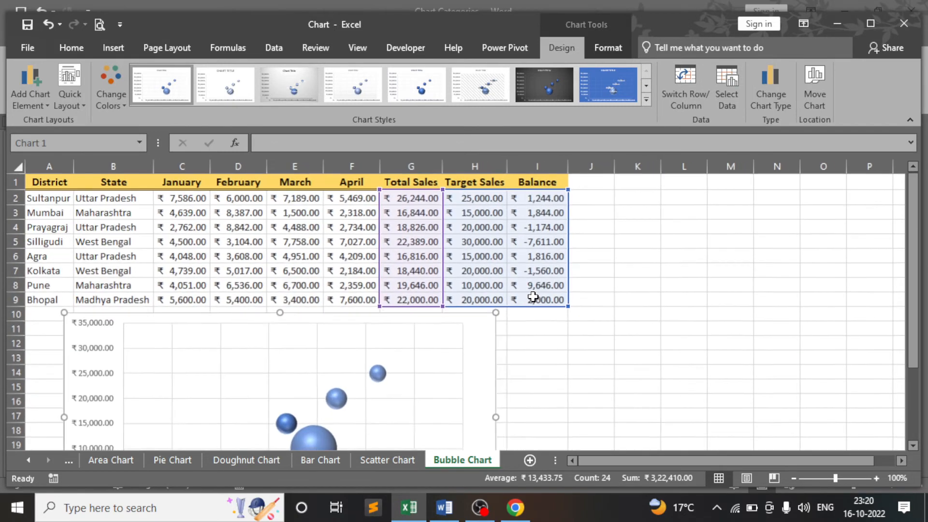
pyautogui.scroll(-2, 297, 273)
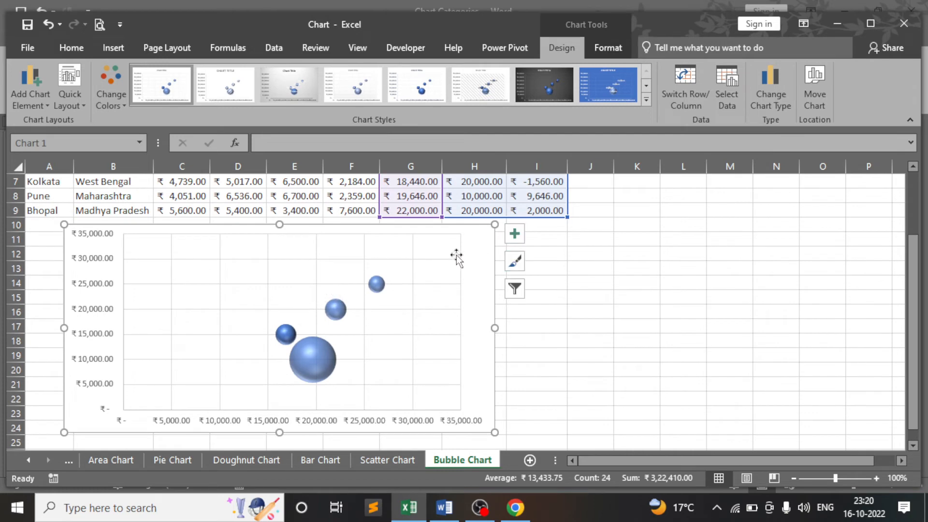
# - Set the chart area to No Fill and remove its outline
pyautogui.click(624, 48)
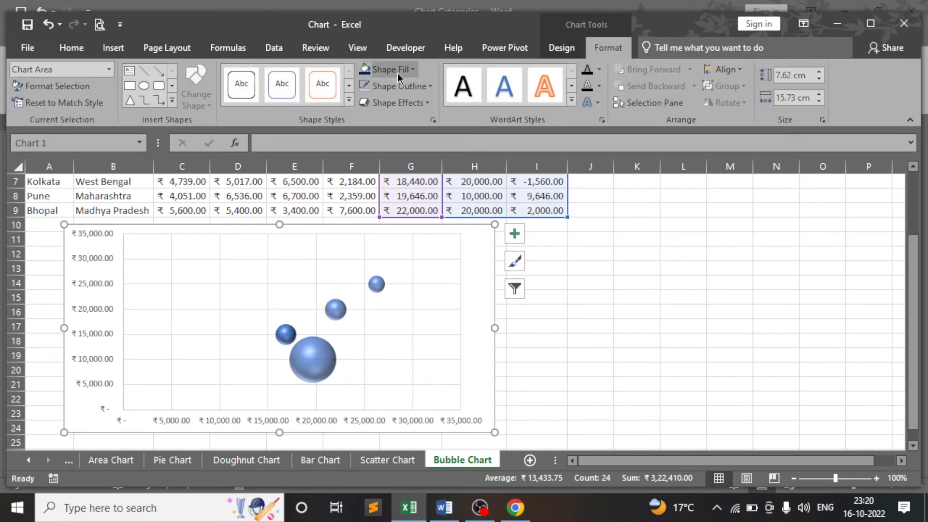
pyautogui.click(387, 70)
pyautogui.click(399, 215)
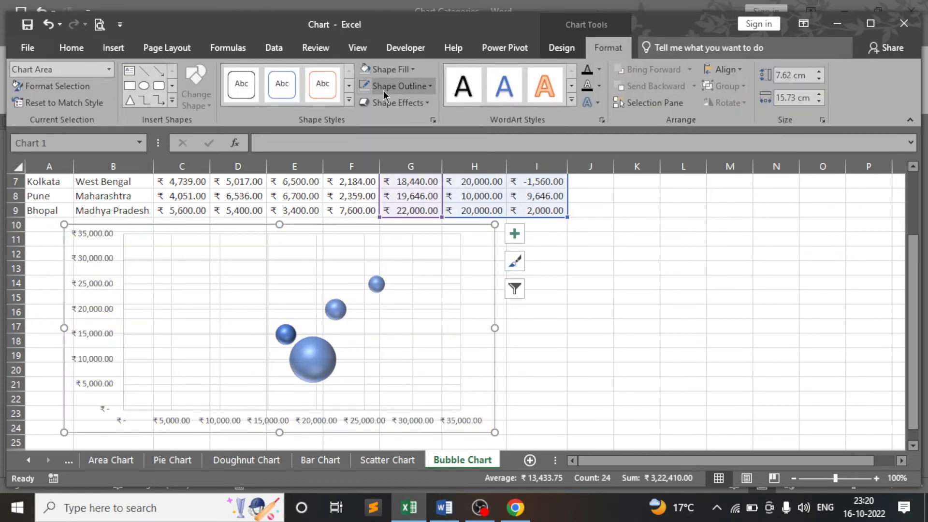
pyautogui.click(401, 71)
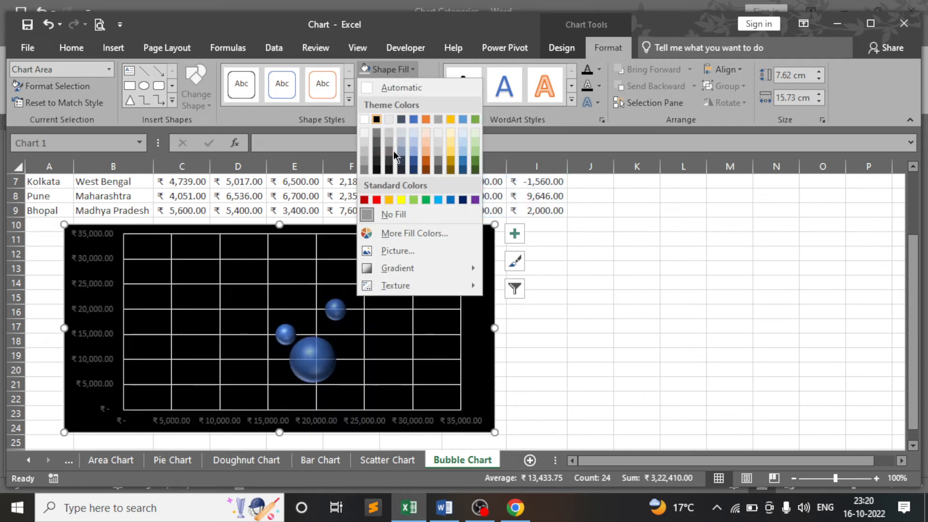
pyautogui.click(400, 215)
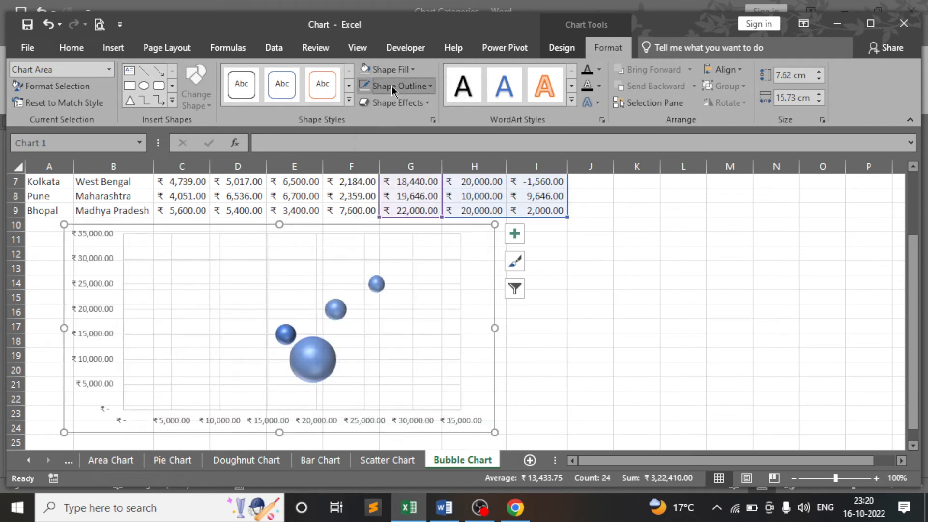
pyautogui.click(392, 86)
pyautogui.click(393, 232)
pyautogui.click(666, 267)
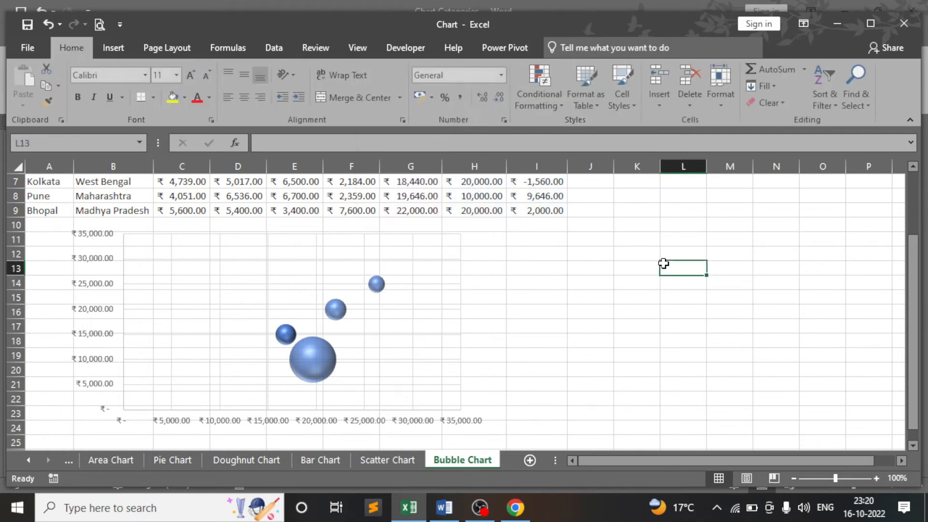
# - Hide the worksheet gridlines and delete the bubble chart's horizontal gridlines
pyautogui.click(358, 47)
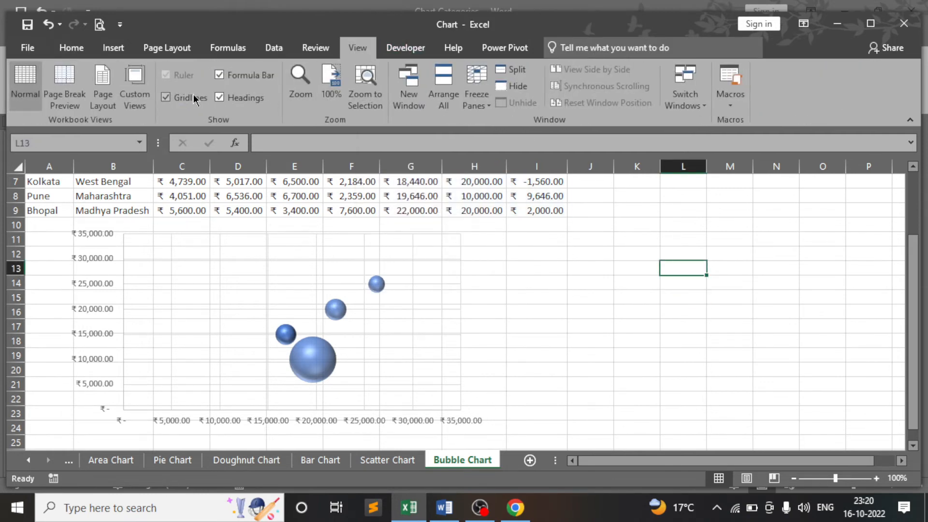
pyautogui.click(166, 97)
pyautogui.click(447, 261)
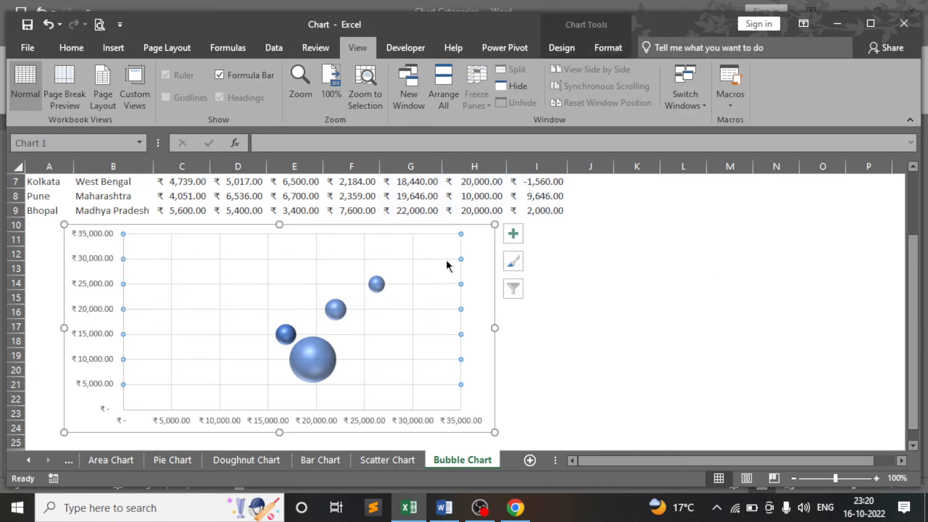
pyautogui.click(493, 299)
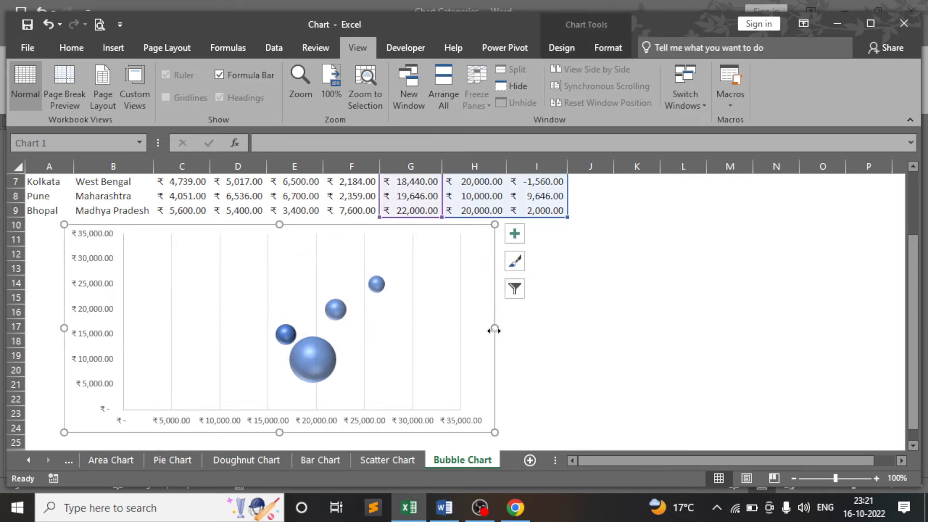
# - Enlarge the bubble chart so its right edge reaches column I and its bottom edge reaches row 25
pyautogui.moveTo(494, 328); pyautogui.dragTo(537, 331)
pyautogui.scroll(-1, 520, 369)
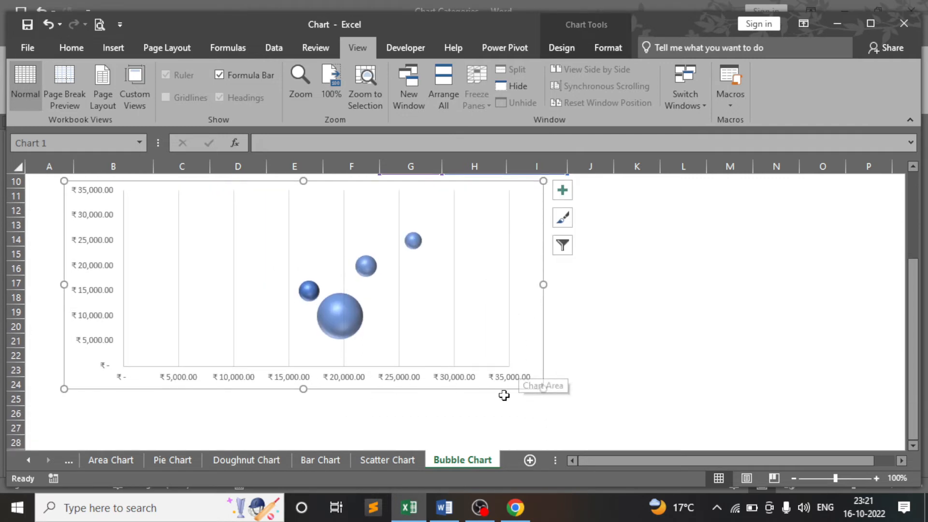
pyautogui.moveTo(546, 389); pyautogui.dragTo(561, 397)
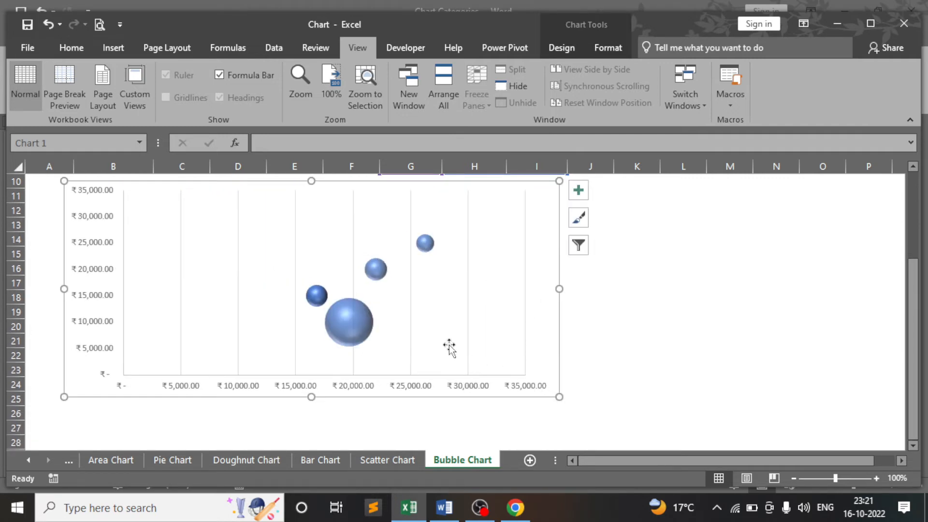
# - Select the Balance values in I2:I9 to compare them with the bubble sizes in the chart
pyautogui.scroll(1, 448, 348)
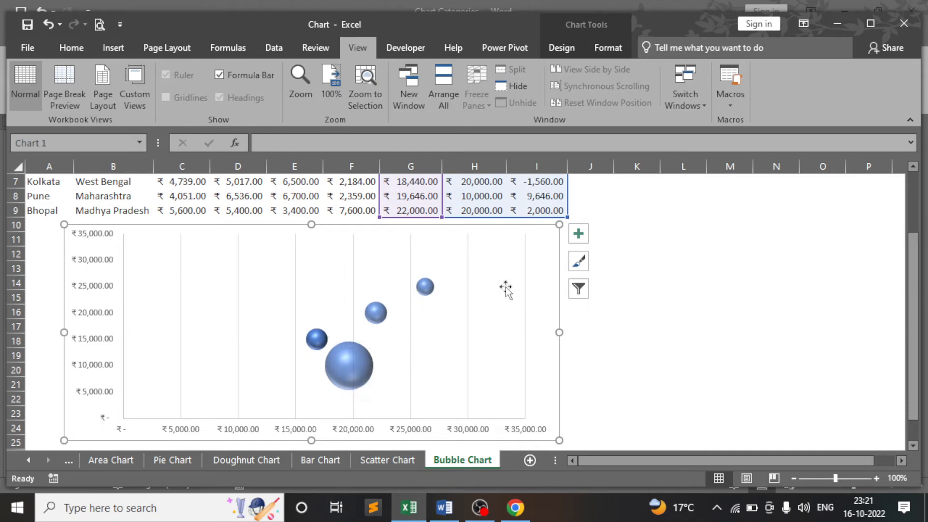
pyautogui.scroll(1, 486, 341)
pyautogui.scroll(1, 428, 352)
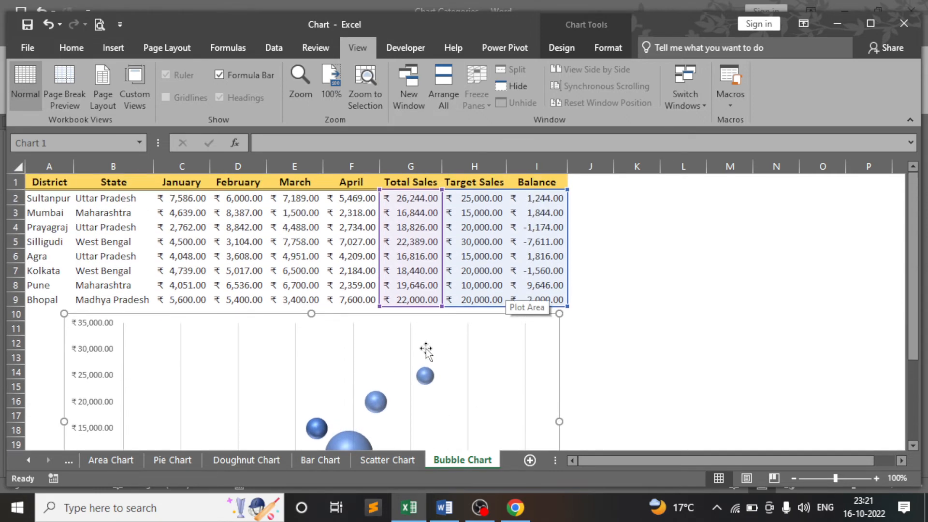
pyautogui.click(608, 232)
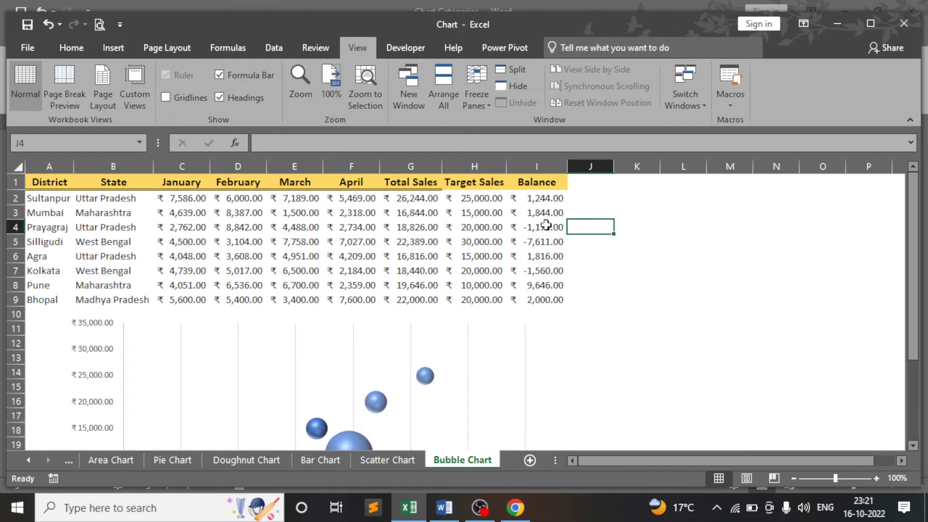
pyautogui.moveTo(544, 199); pyautogui.dragTo(538, 300)
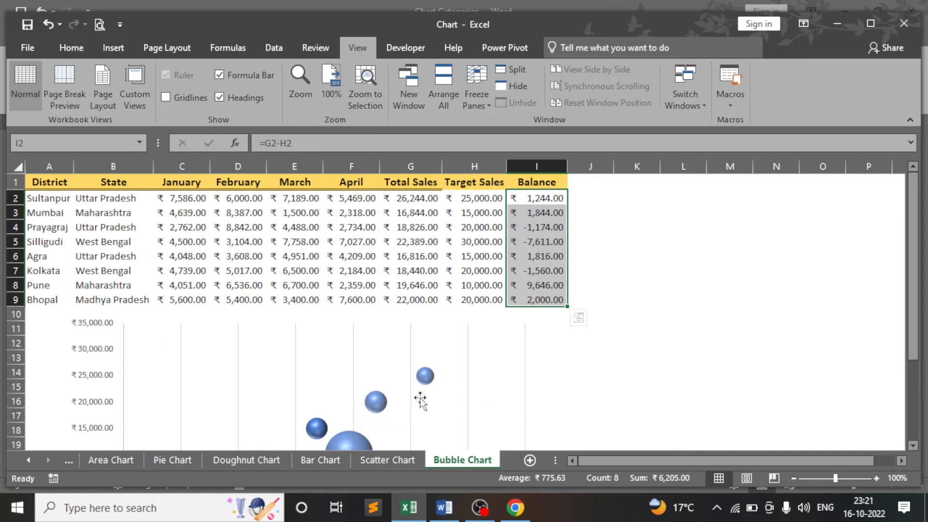
# - Examine the positive and negative Balance values in column I, district by district, and their formulas
pyautogui.click(653, 255)
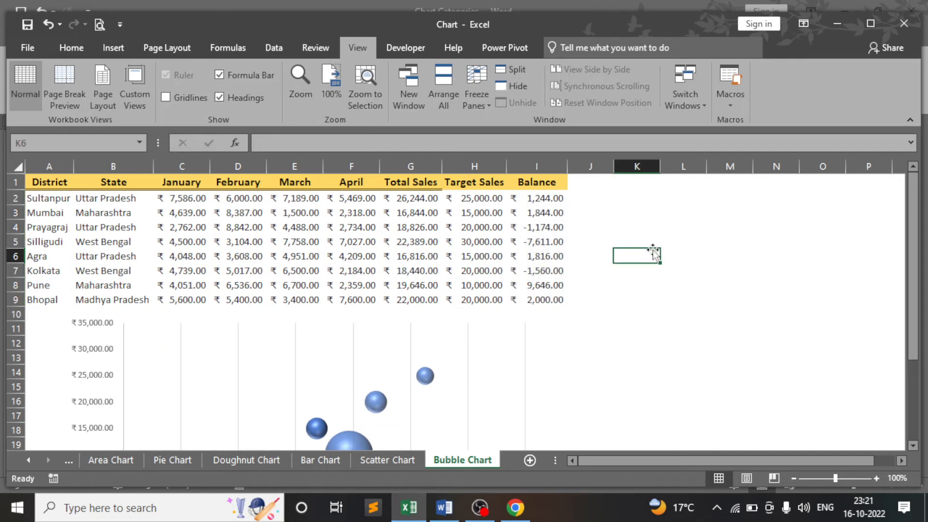
pyautogui.click(538, 301)
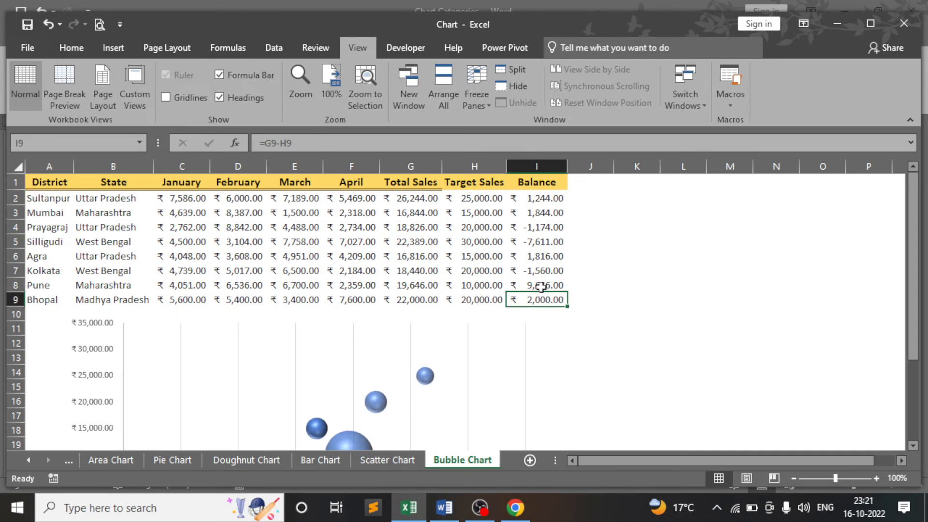
pyautogui.click(541, 289)
pyautogui.click(545, 257)
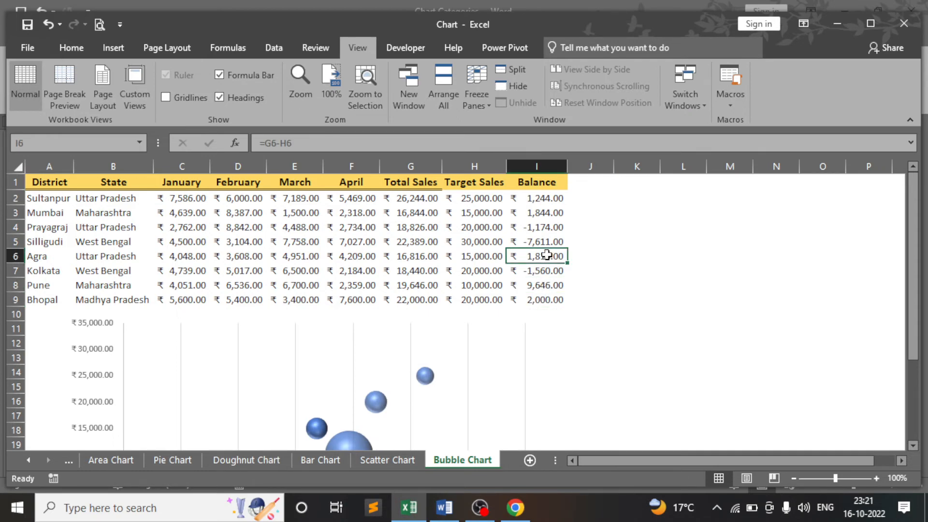
pyautogui.click(542, 212)
pyautogui.click(543, 199)
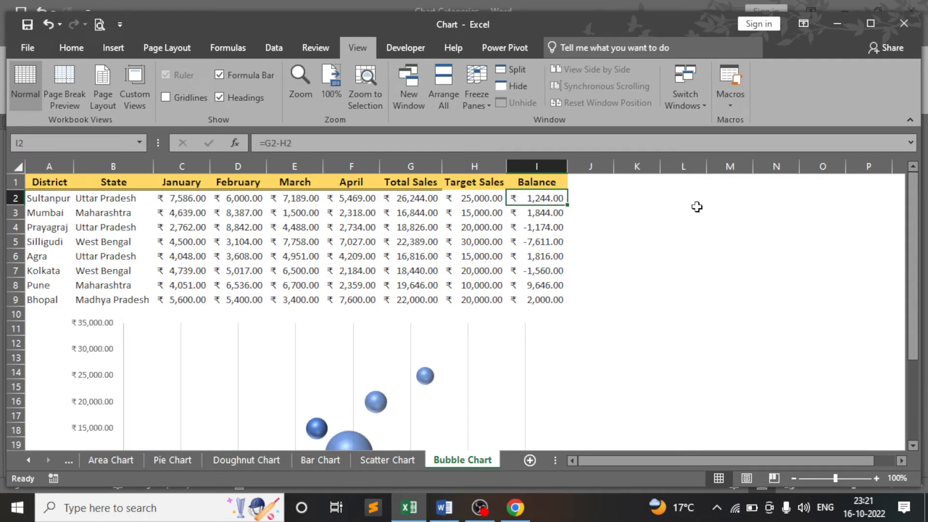
pyautogui.click(546, 228)
pyautogui.click(536, 276)
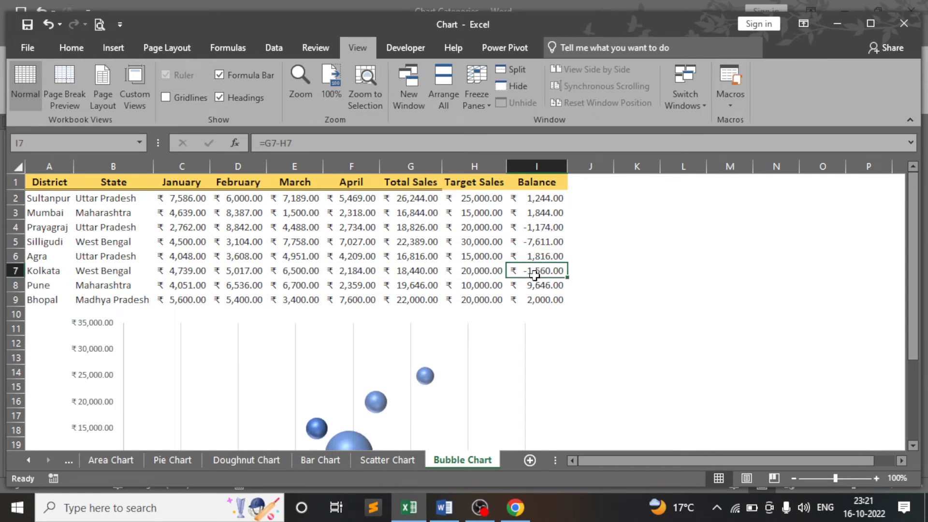
# - Inspect the bubble series and the largest bubble's data point against the Balance values in the table
pyautogui.scroll(-2, 599, 284)
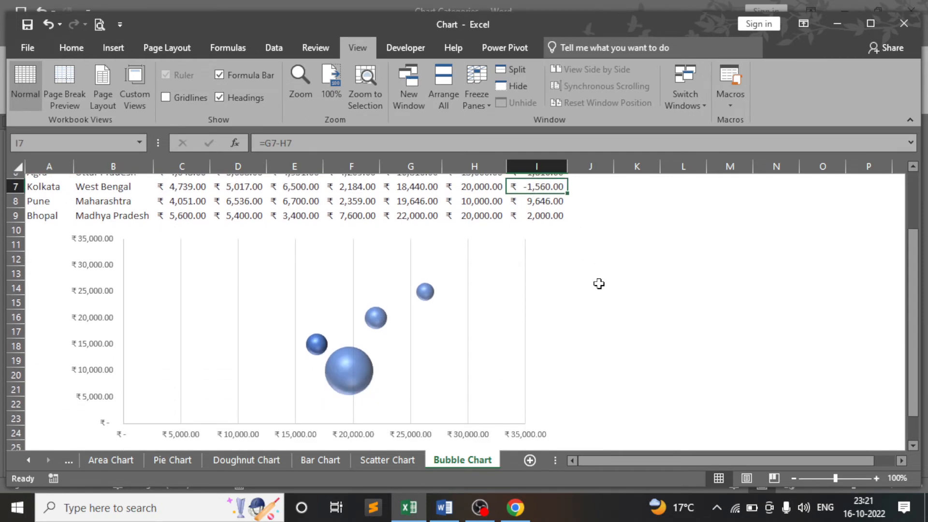
pyautogui.click(339, 362)
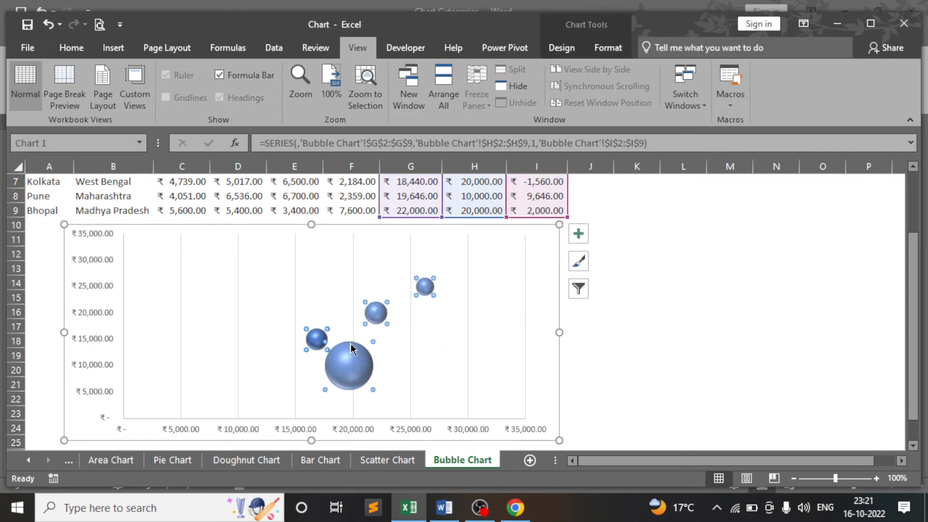
pyautogui.click(675, 306)
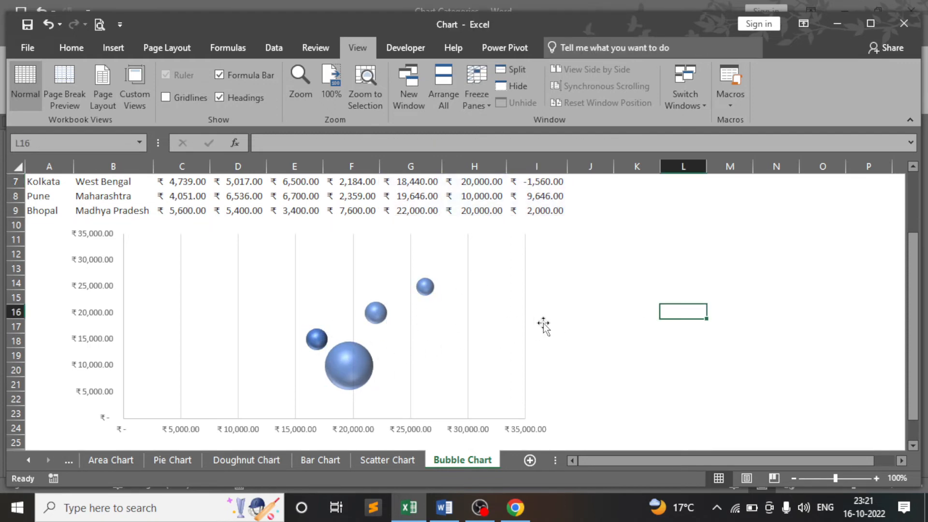
pyautogui.scroll(2, 659, 289)
pyautogui.scroll(-1, 638, 294)
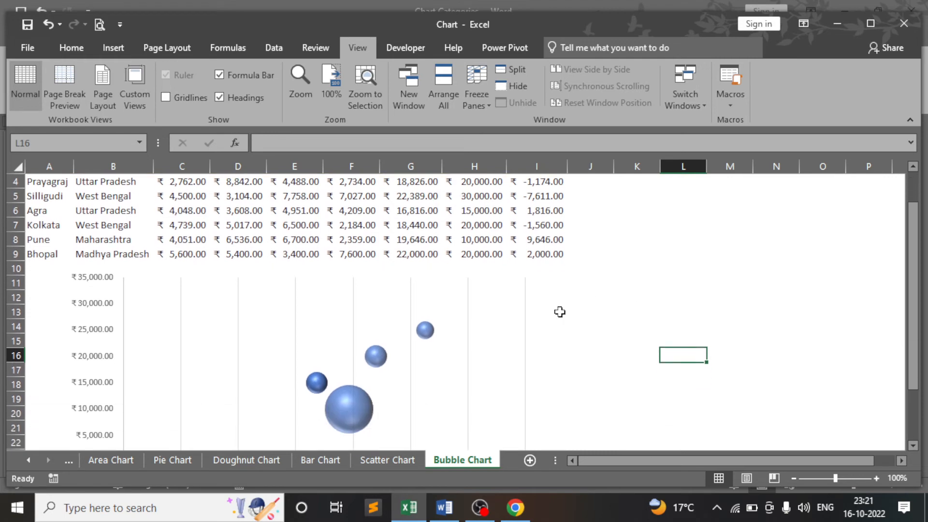
pyautogui.moveTo(337, 405)
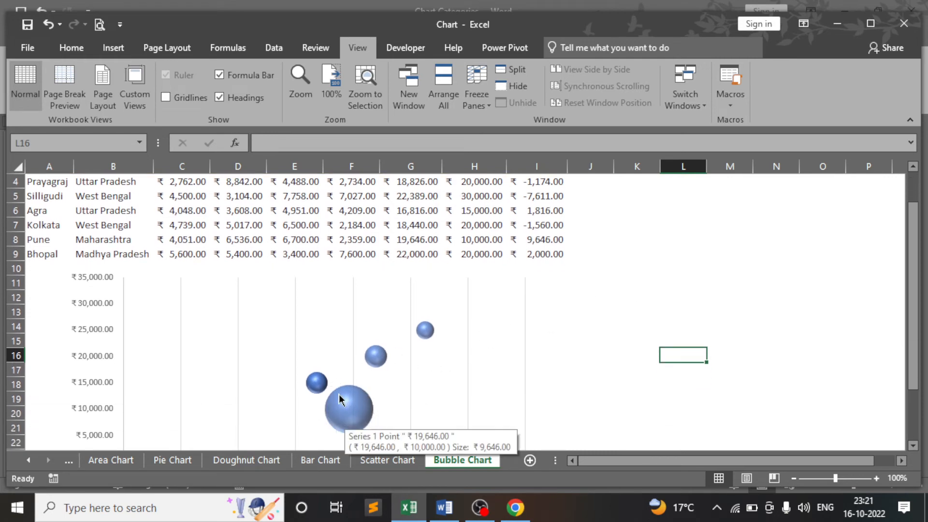
pyautogui.scroll(1, 580, 311)
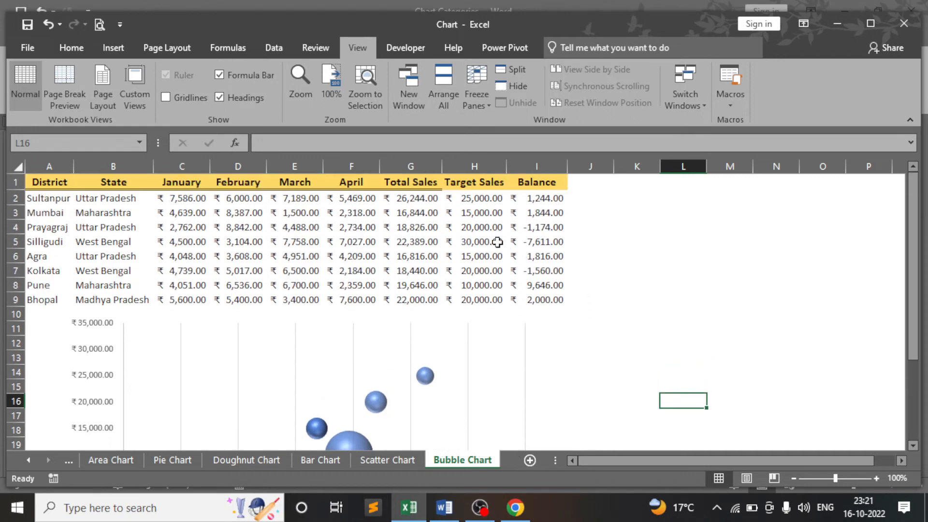
# - Set Mumbai's April sales in F3 to 12000
pyautogui.click(490, 239)
pyautogui.click(486, 226)
pyautogui.click(492, 212)
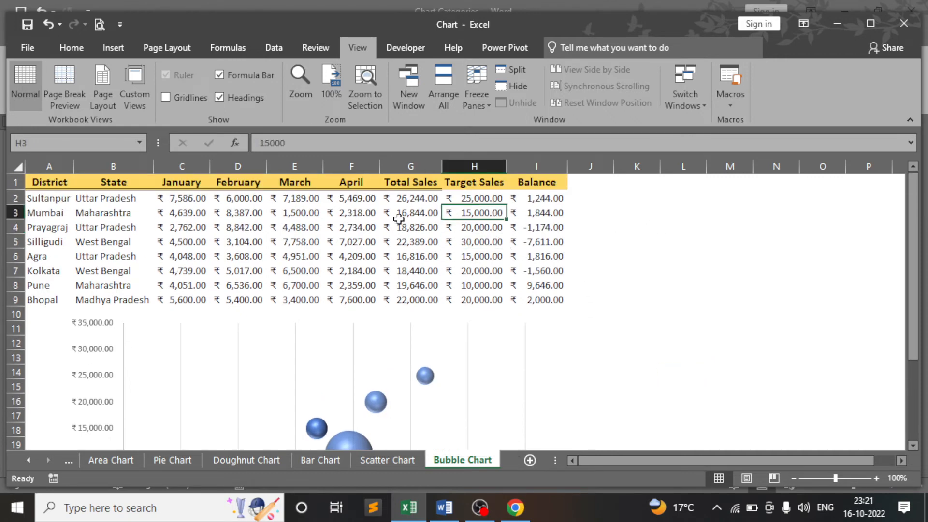
pyautogui.click(336, 229)
pyautogui.click(352, 213)
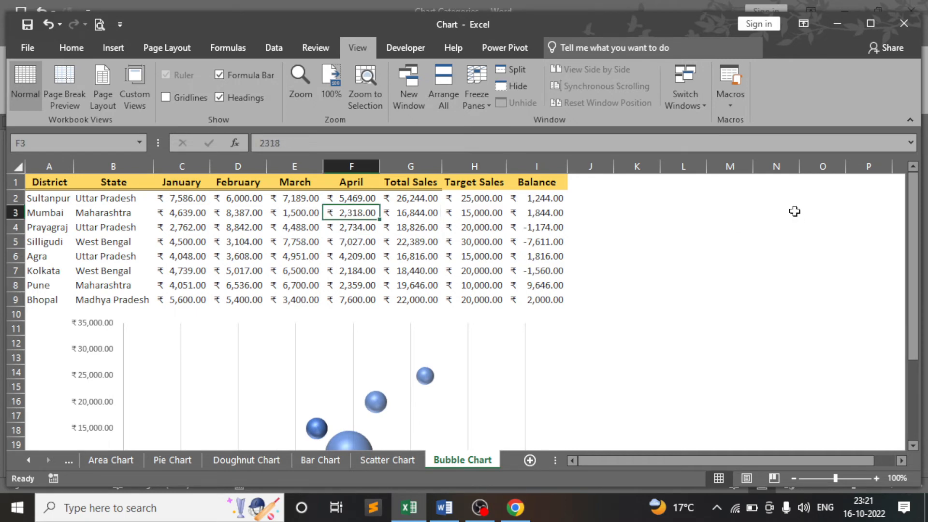
pyautogui.write('12,000')
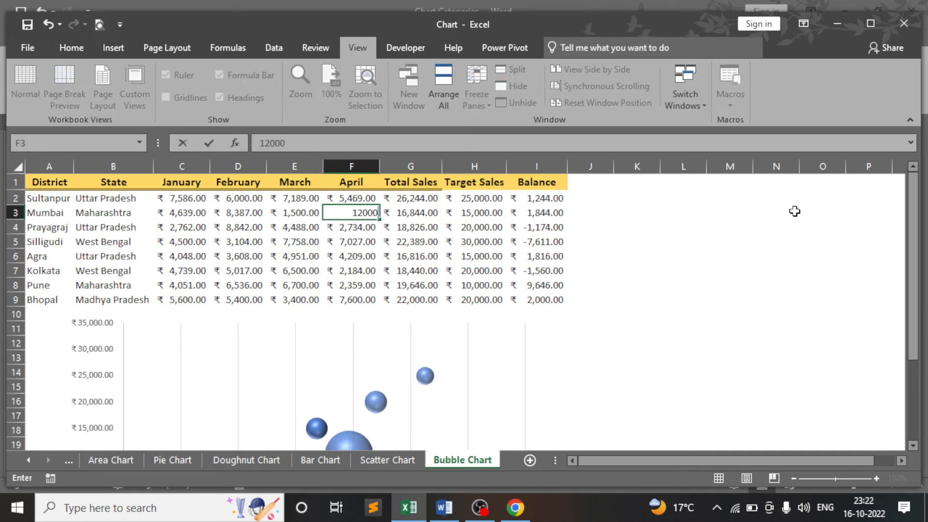
pyautogui.press('Return')
# - Compare the recalculated Mumbai totals and Balance with the bubble sizes in the chart
pyautogui.scroll(-2, 839, 229)
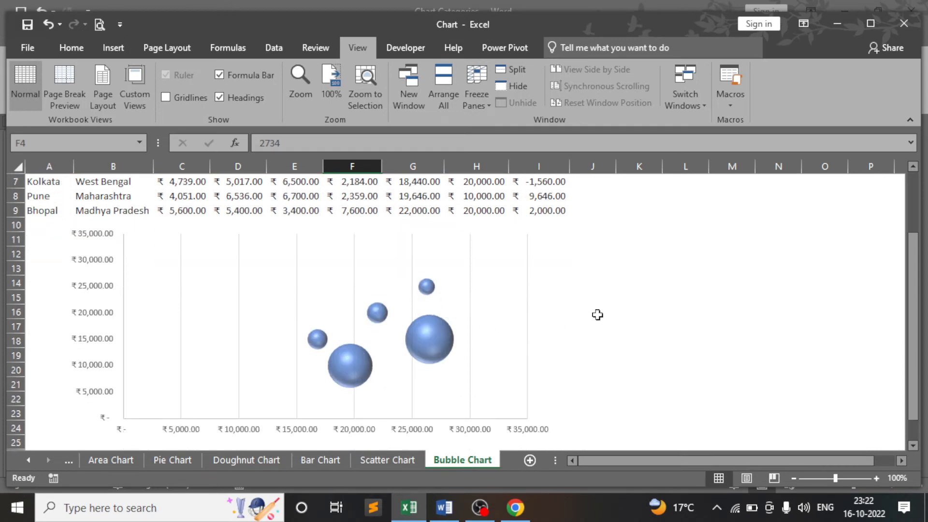
pyautogui.scroll(2, 598, 315)
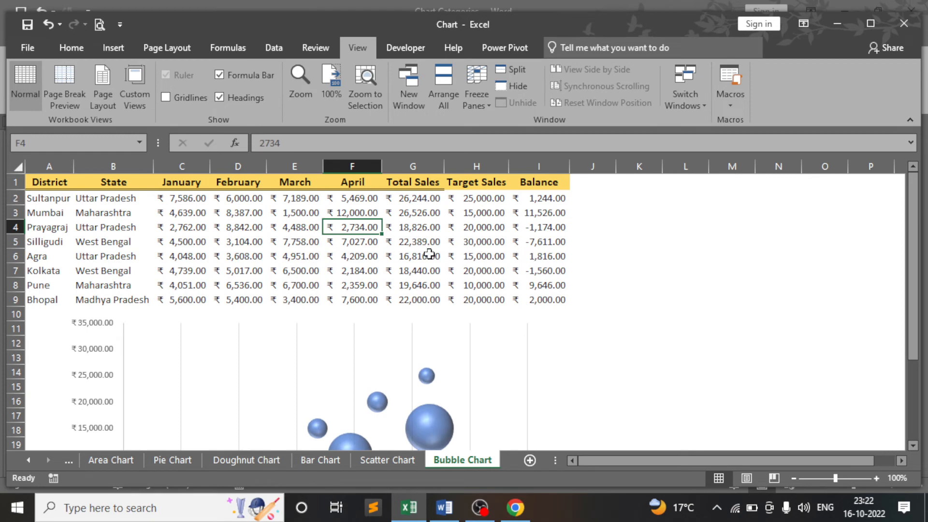
pyautogui.scroll(-2, 430, 254)
pyautogui.scroll(2, 640, 270)
pyautogui.scroll(-1, 482, 369)
pyautogui.scroll(1, 643, 291)
pyautogui.scroll(-2, 546, 265)
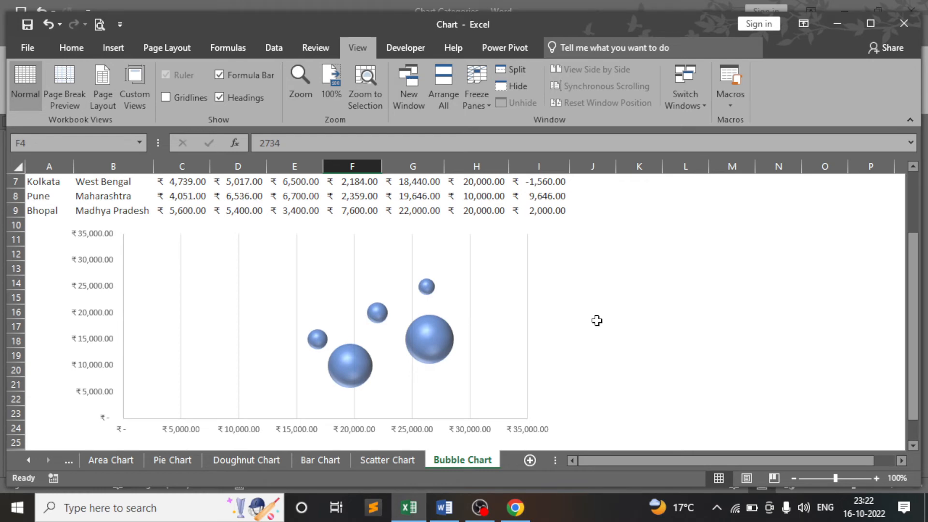
# - Turn on Show negative bubbles in the series options of the bubble chart
pyautogui.rightClick(432, 337)
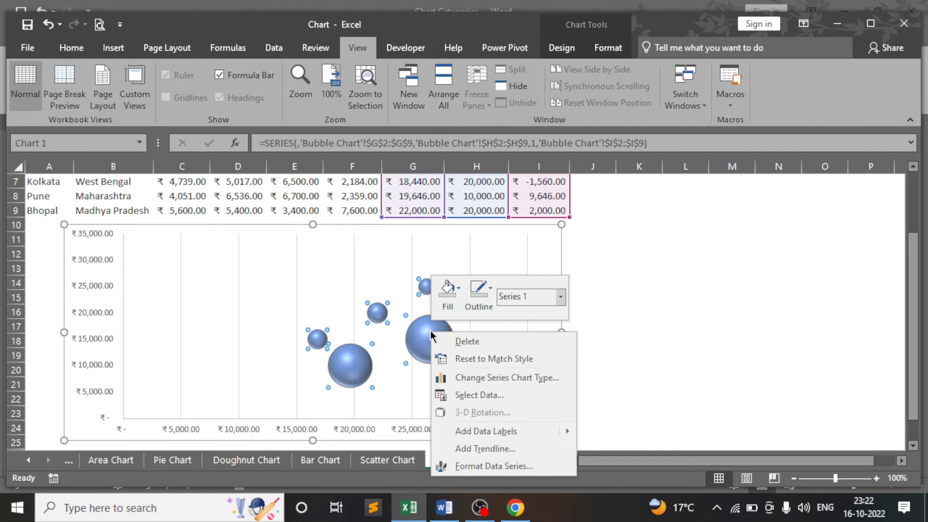
pyautogui.click(484, 467)
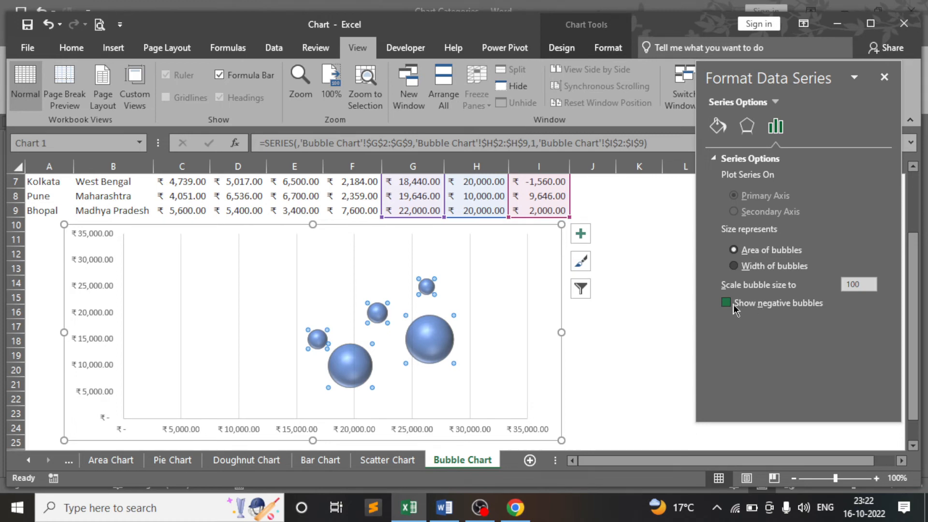
pyautogui.click(727, 303)
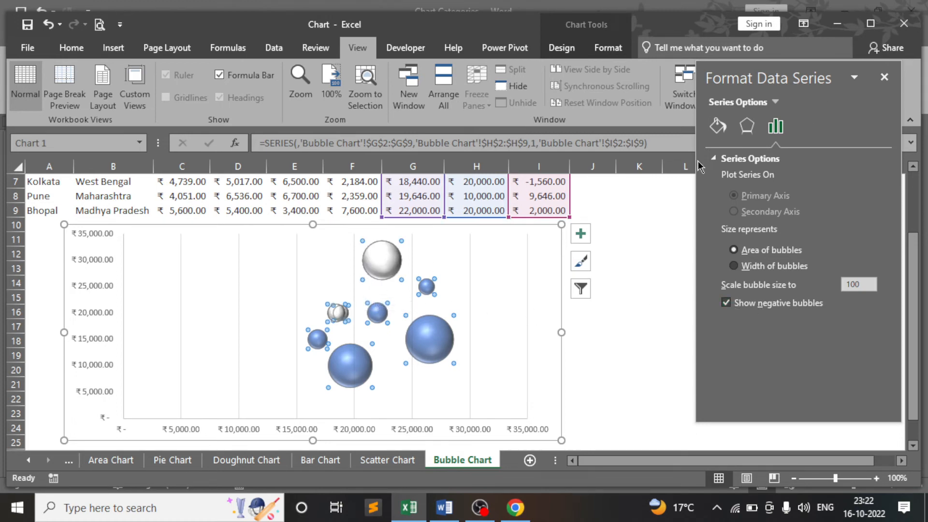
pyautogui.click(884, 77)
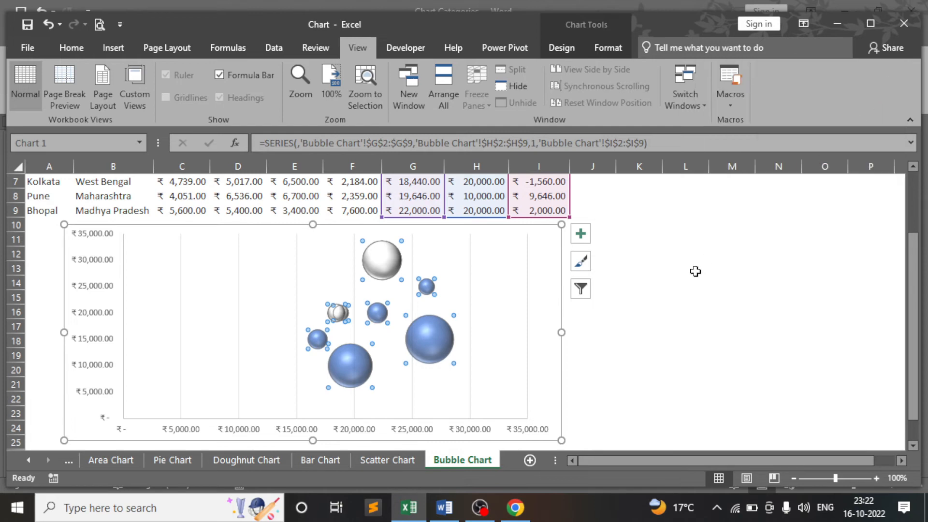
# - Widen the bubble chart to about 15.7 cm so its right edge reaches column J
pyautogui.click(689, 291)
pyautogui.click(499, 252)
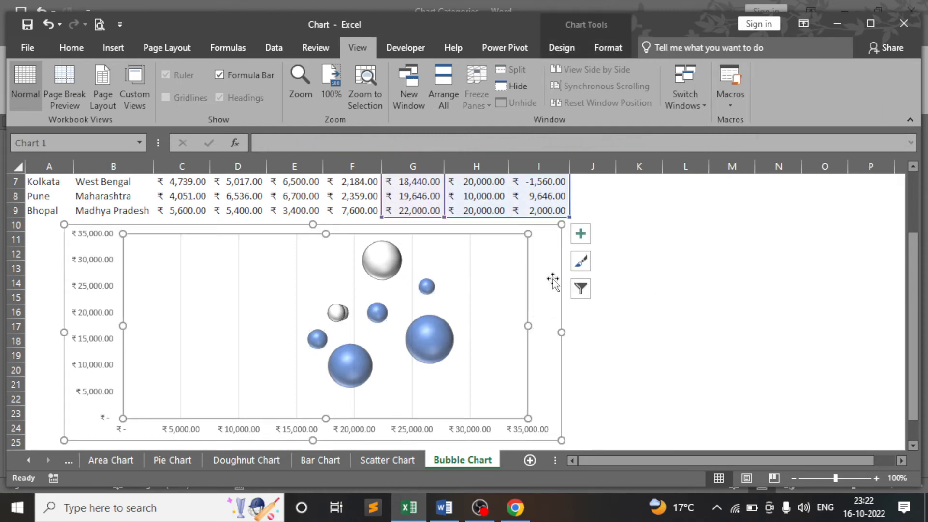
pyautogui.moveTo(562, 333); pyautogui.dragTo(591, 333)
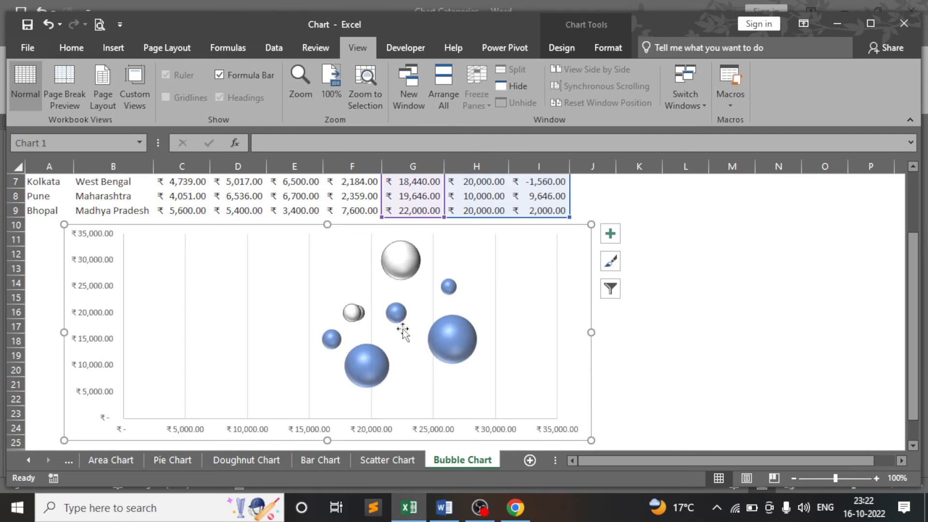
# - Fill only the large Mumbai bubble with the standard colour Dark Red
pyautogui.scroll(2, 382, 340)
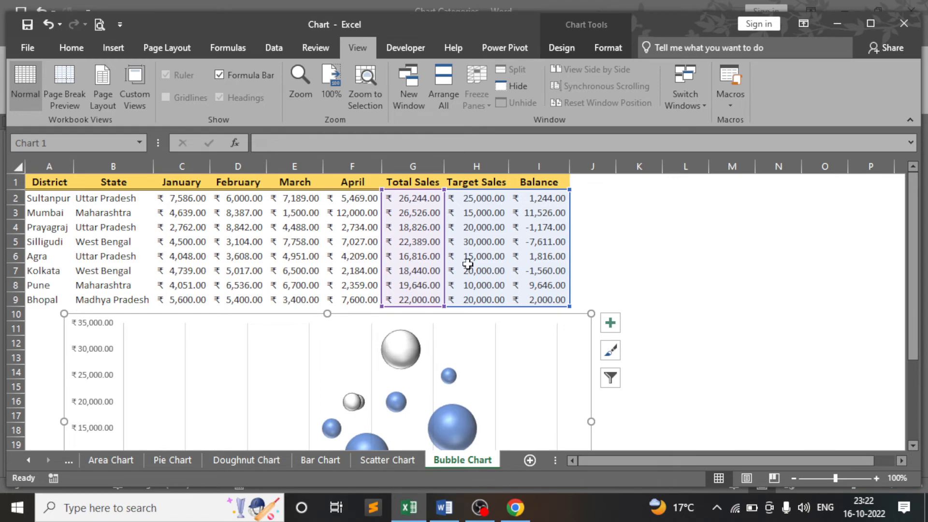
pyautogui.scroll(-2, 462, 280)
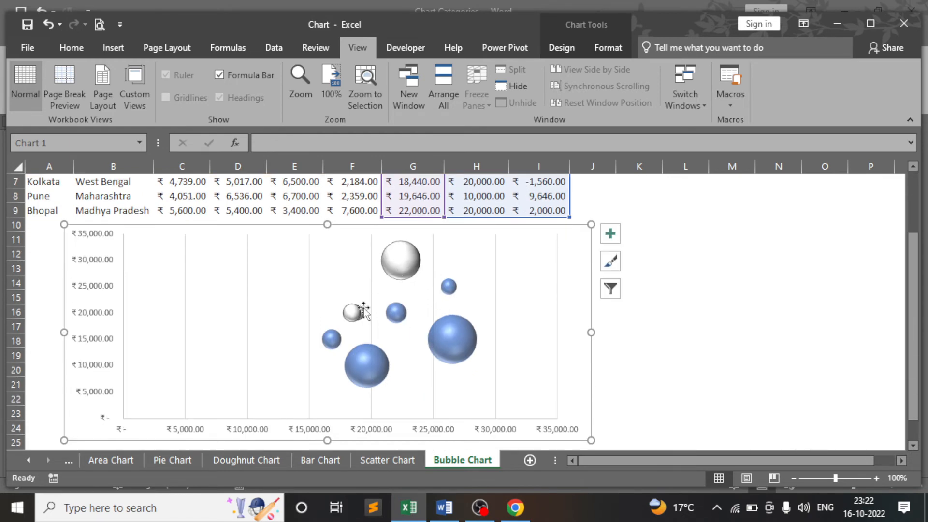
pyautogui.scroll(2, 538, 349)
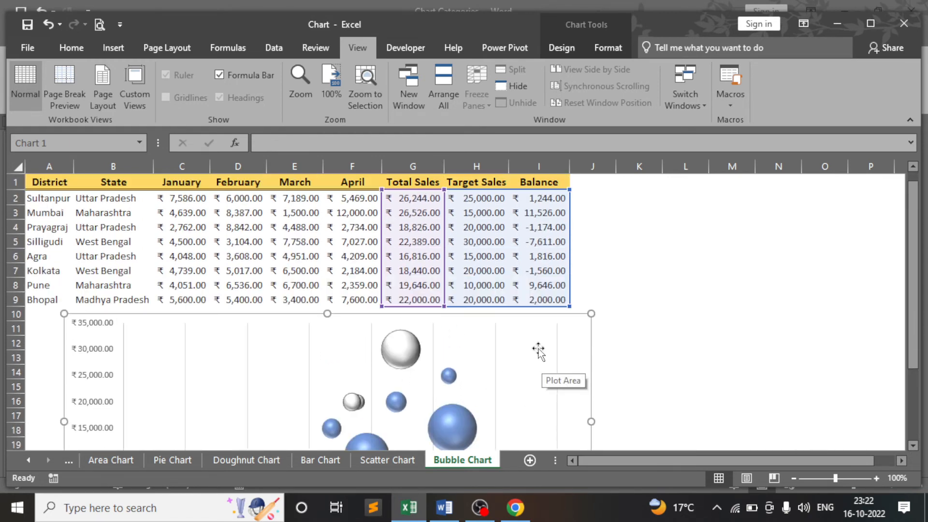
pyautogui.scroll(-1, 538, 350)
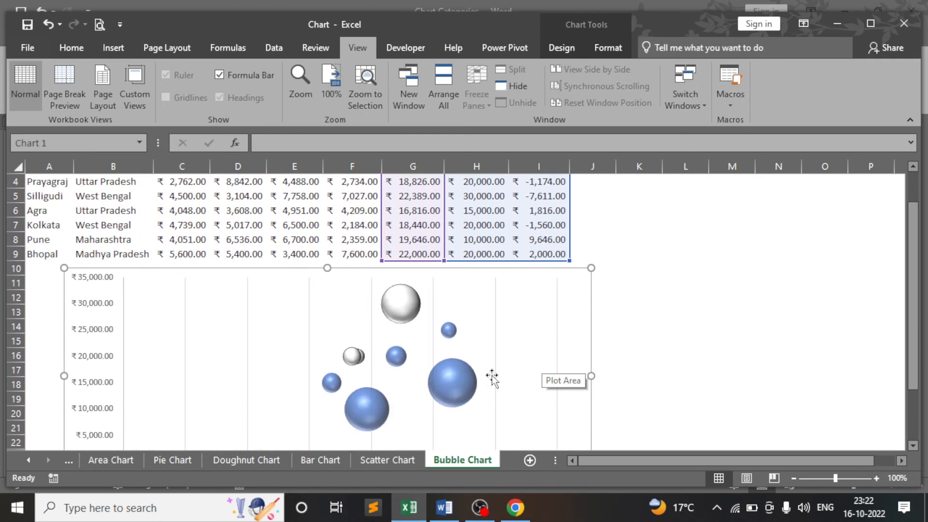
pyautogui.click(455, 386)
pyautogui.click(454, 387)
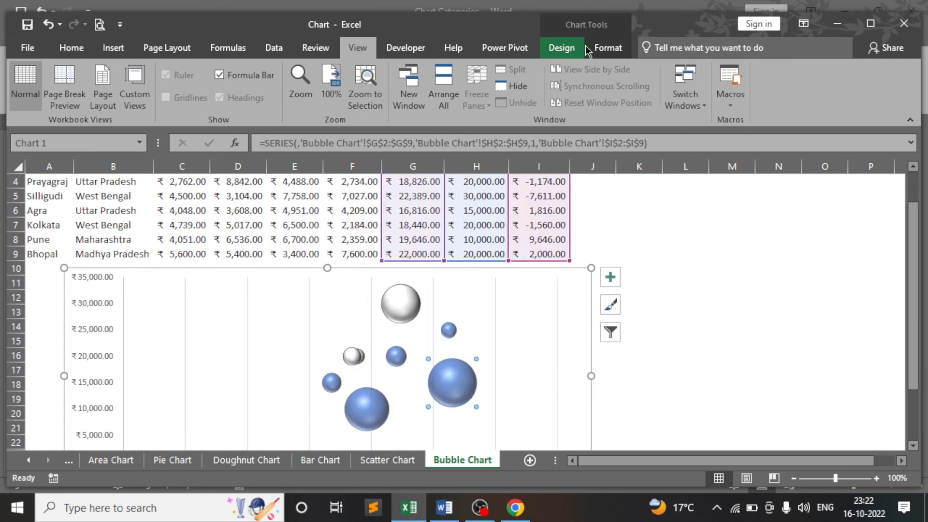
pyautogui.click(607, 47)
pyautogui.click(413, 69)
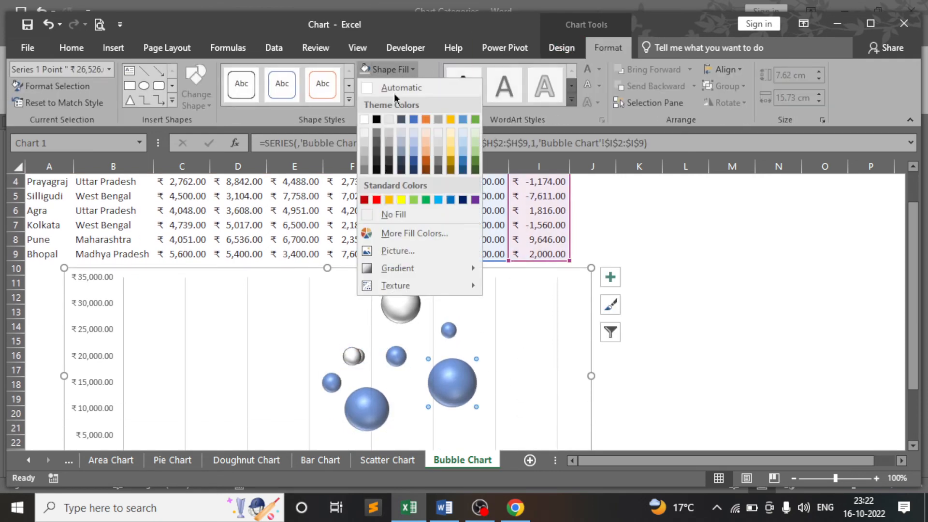
pyautogui.click(365, 203)
# - Fill the small Sultanpur bubble with standard Dark Blue and the Bhopal bubble with standard Orange
pyautogui.click(450, 331)
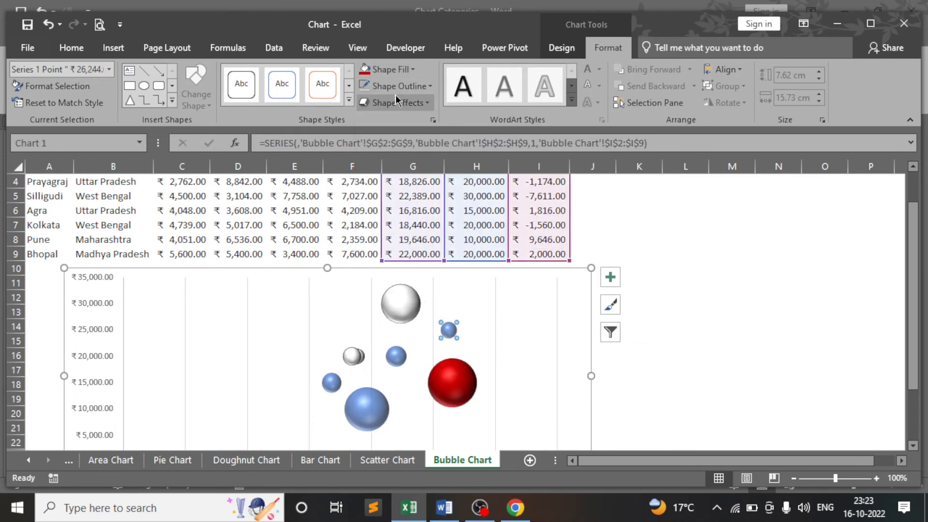
pyautogui.click(391, 69)
pyautogui.click(463, 200)
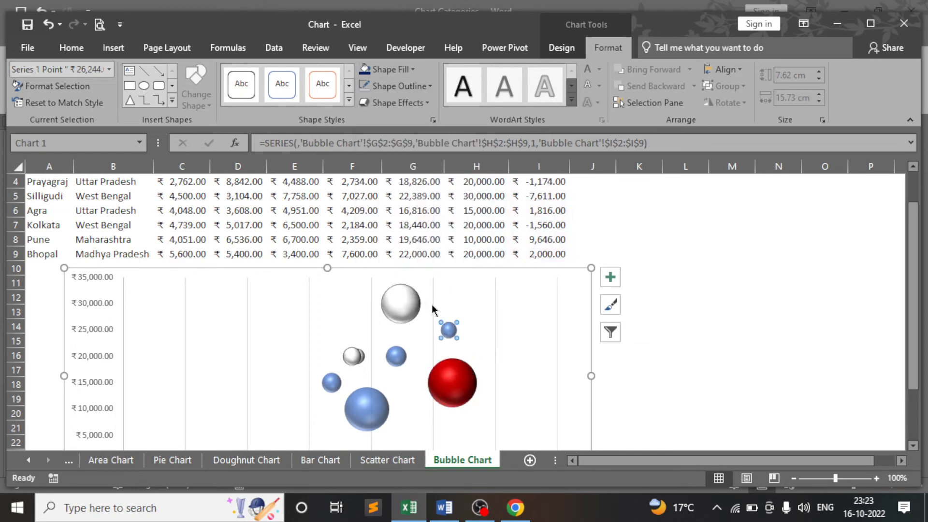
pyautogui.click(397, 357)
pyautogui.click(402, 70)
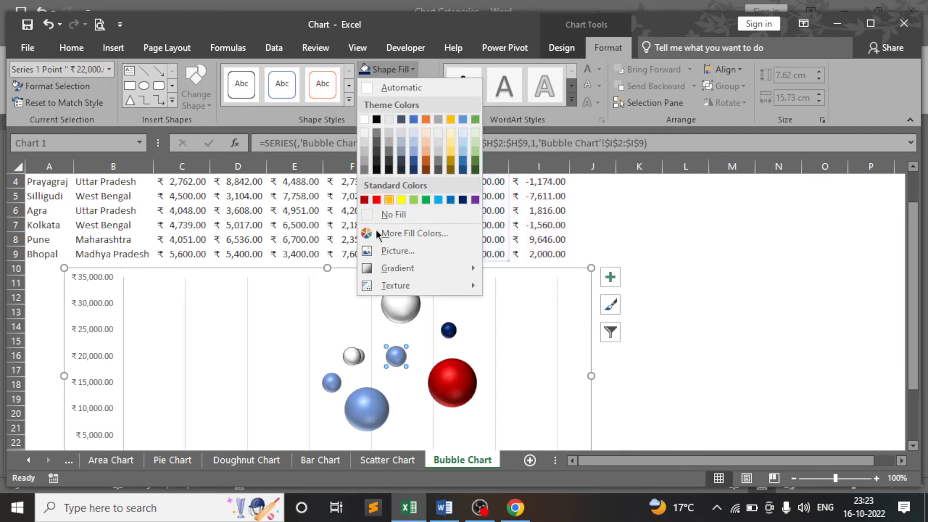
pyautogui.click(389, 202)
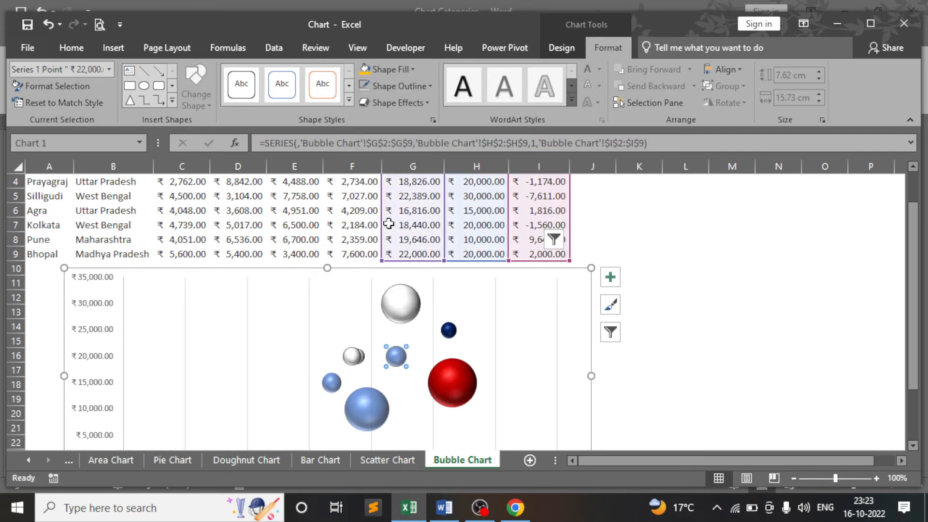
# - Fill the large Pune bubble at the 10,000 target level with standard Purple
pyautogui.click(374, 416)
pyautogui.click(402, 74)
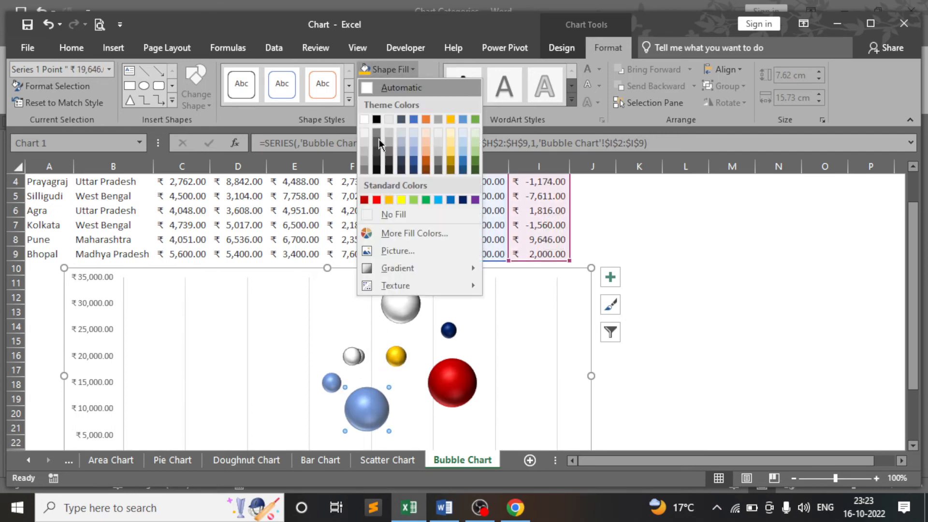
pyautogui.click(468, 198)
# - Fill the small Agra bubble with standard Red and the Silligudi bubble at the 30,000 level with standard Green
pyautogui.click(332, 382)
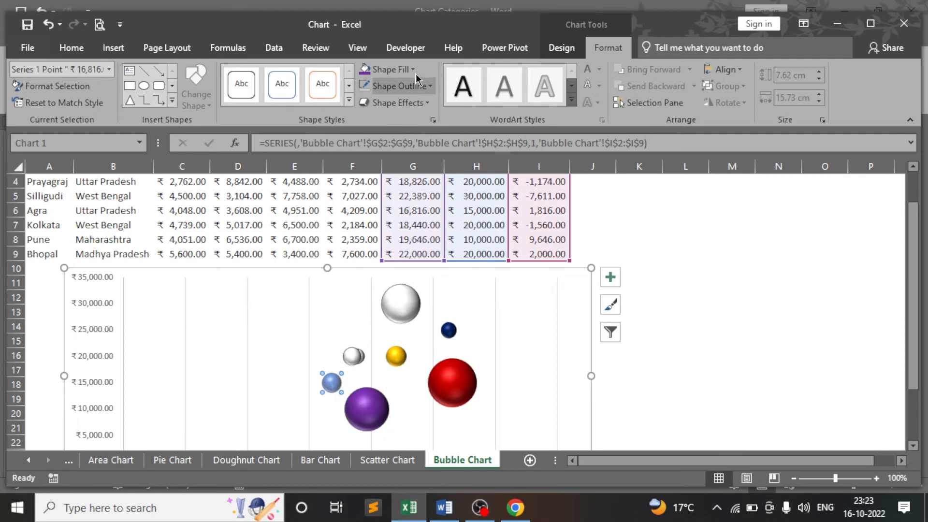
pyautogui.click(392, 72)
pyautogui.click(377, 200)
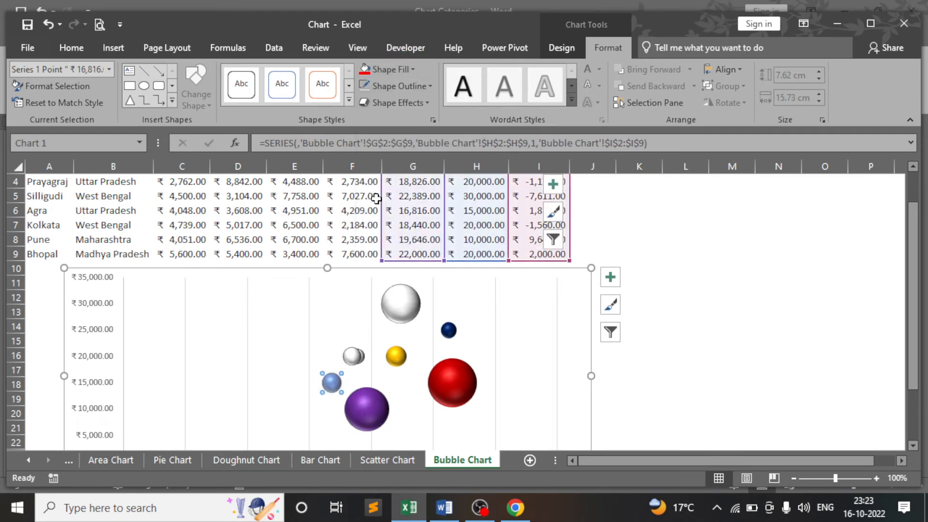
pyautogui.click(419, 304)
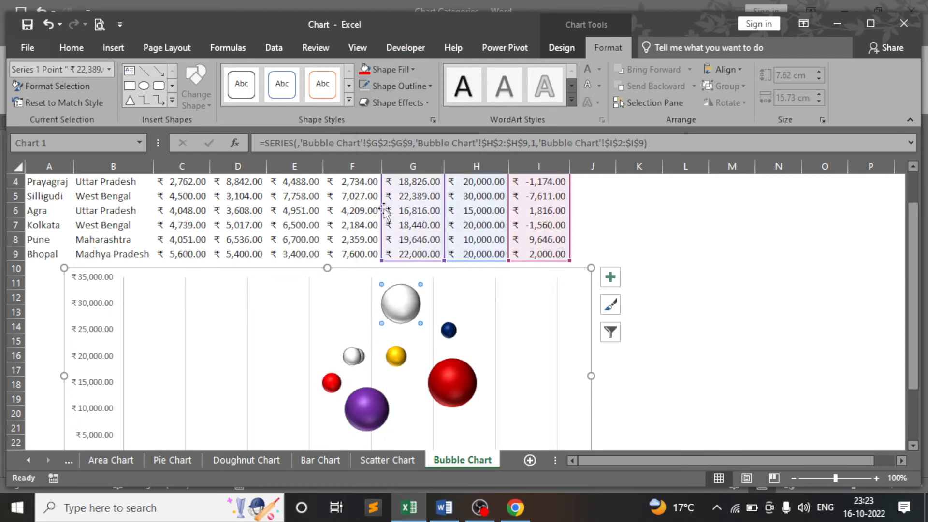
pyautogui.click(391, 70)
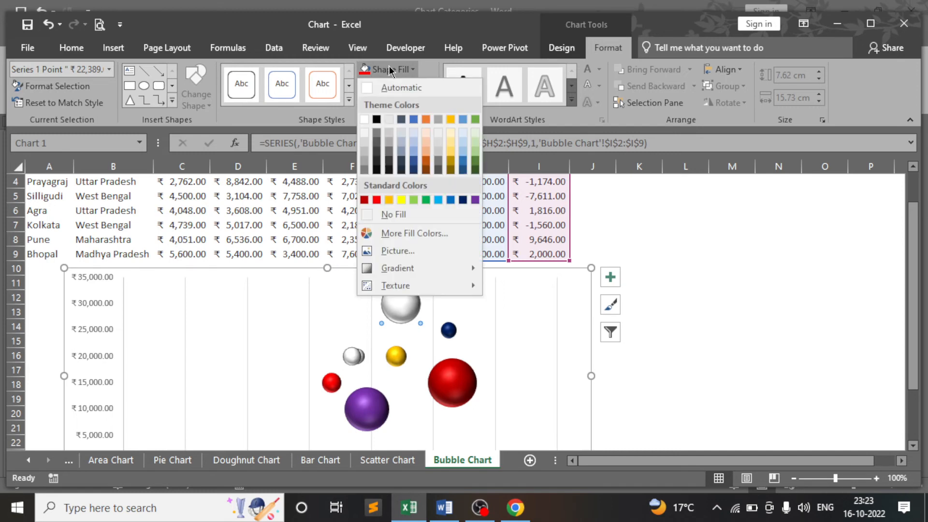
pyautogui.click(424, 200)
# - Fill the Kolkata bubble with standard Light Blue and the overlapping Prayagraj bubble with standard Blue, then deselect the chart
pyautogui.click(352, 356)
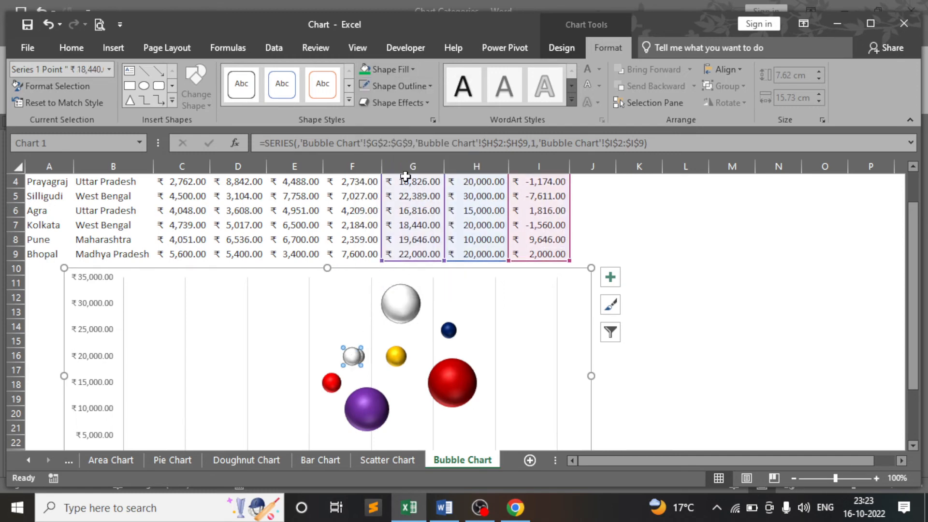
pyautogui.click(396, 70)
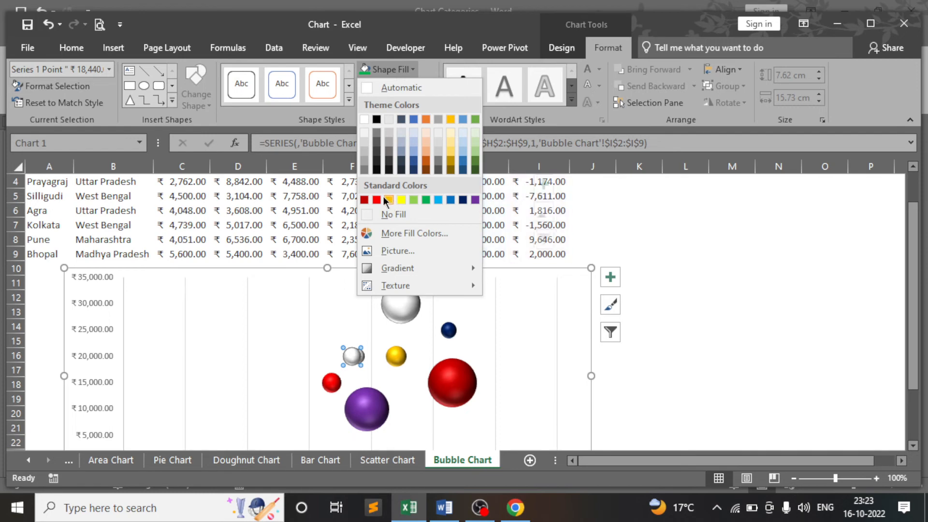
pyautogui.click(442, 200)
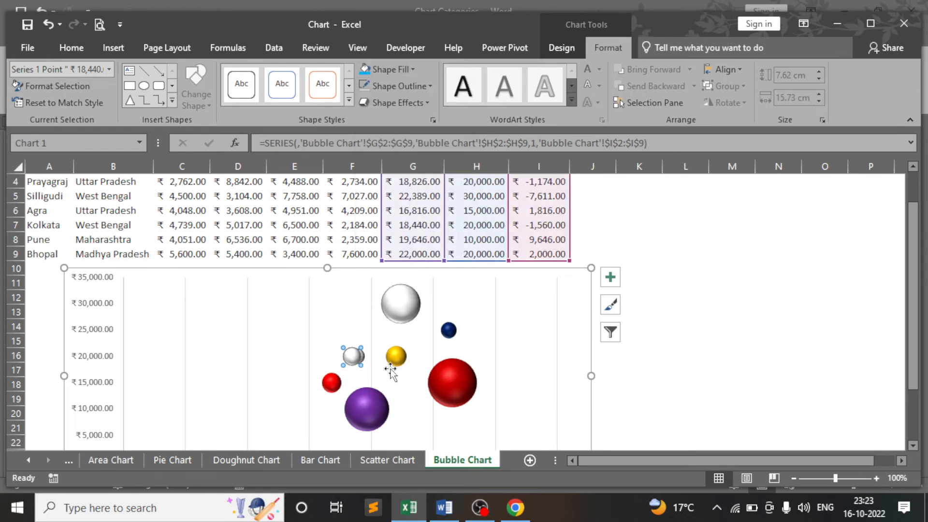
pyautogui.click(363, 362)
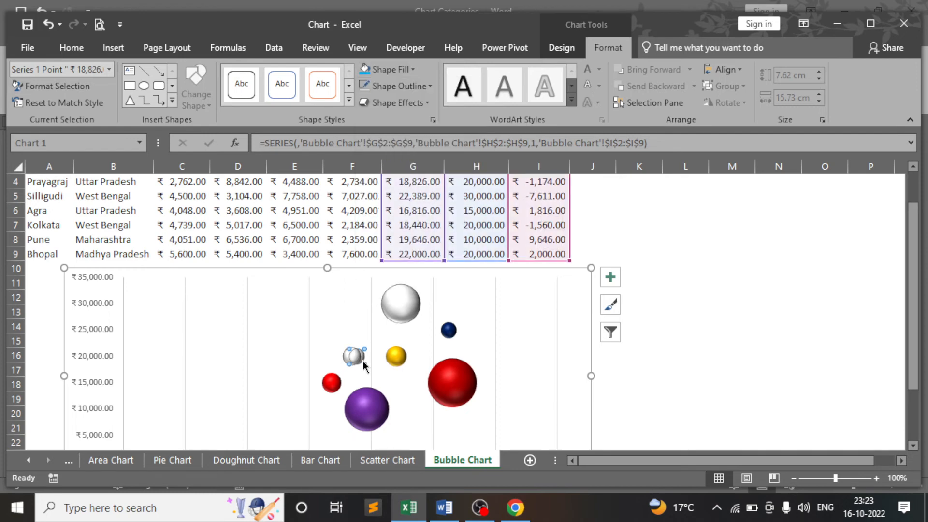
pyautogui.click(394, 70)
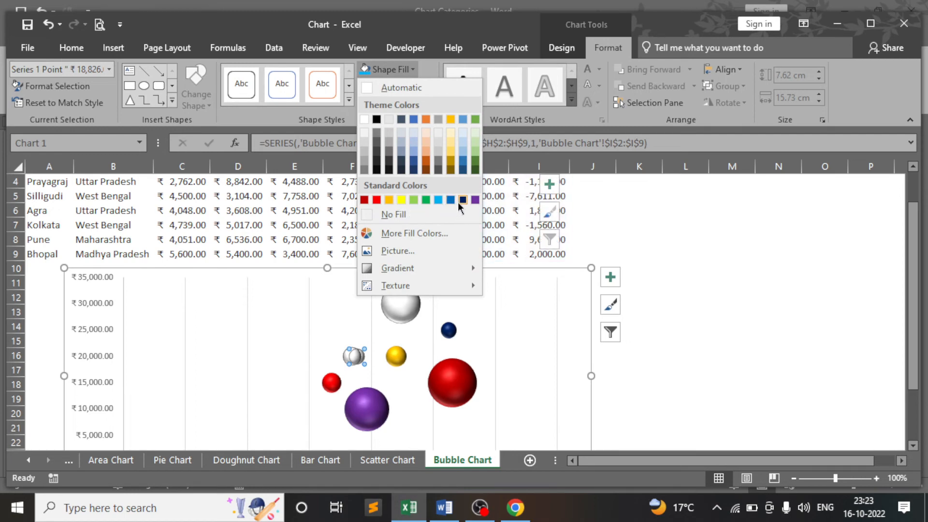
pyautogui.press('Escape')
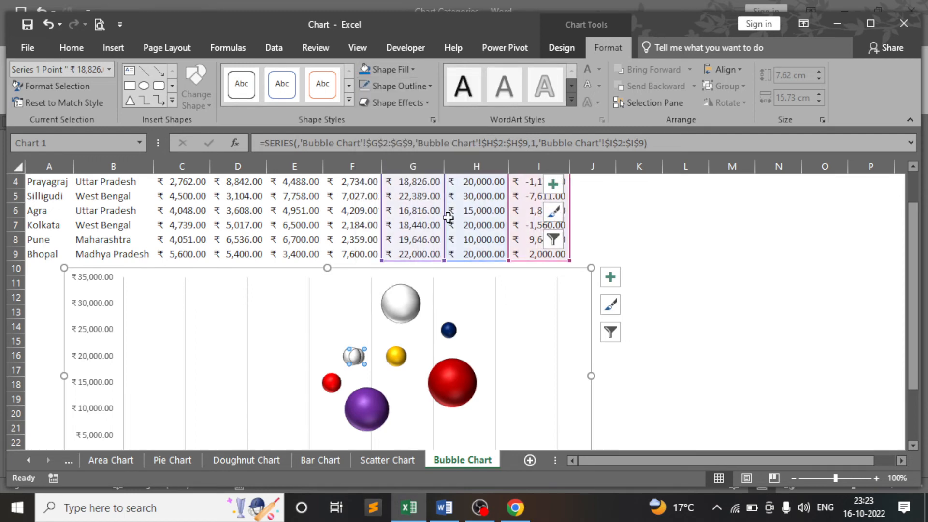
pyautogui.click(683, 236)
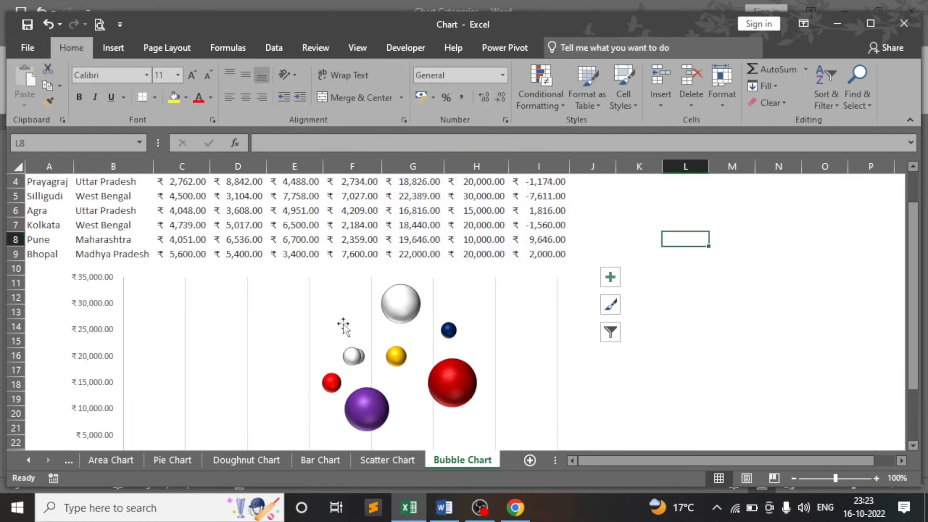
# - Set Prayagraj's April sales in F4 to 4000 and check its bubble in the chart
pyautogui.scroll(1, 481, 271)
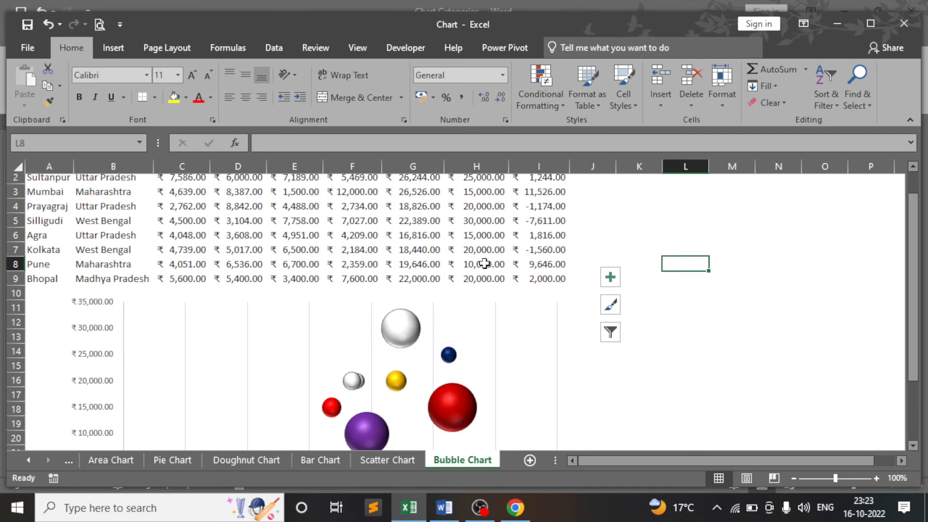
pyautogui.click(413, 200)
pyautogui.click(332, 211)
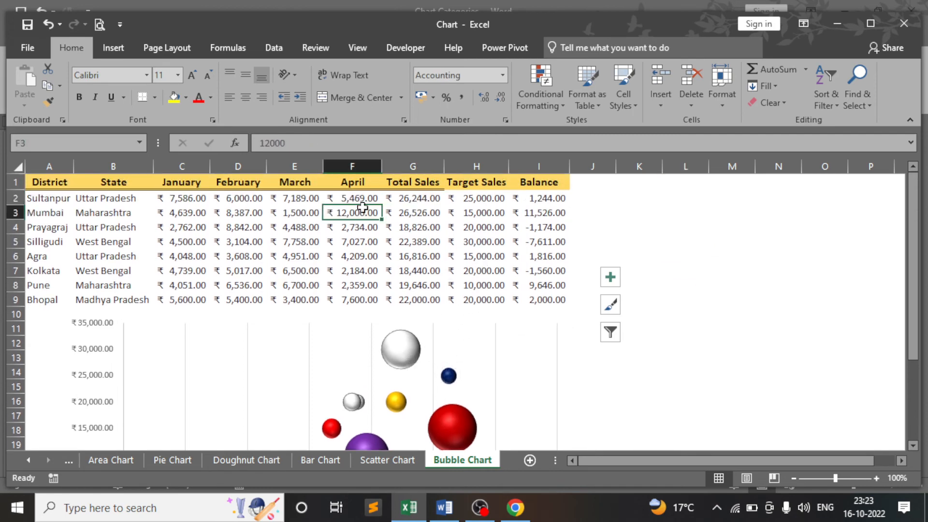
pyautogui.click(367, 197)
pyautogui.click(502, 203)
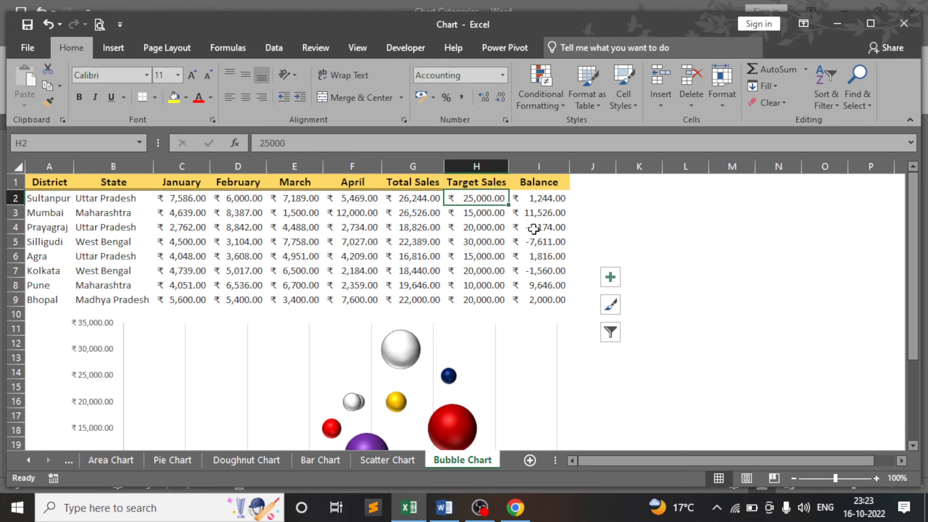
pyautogui.click(537, 228)
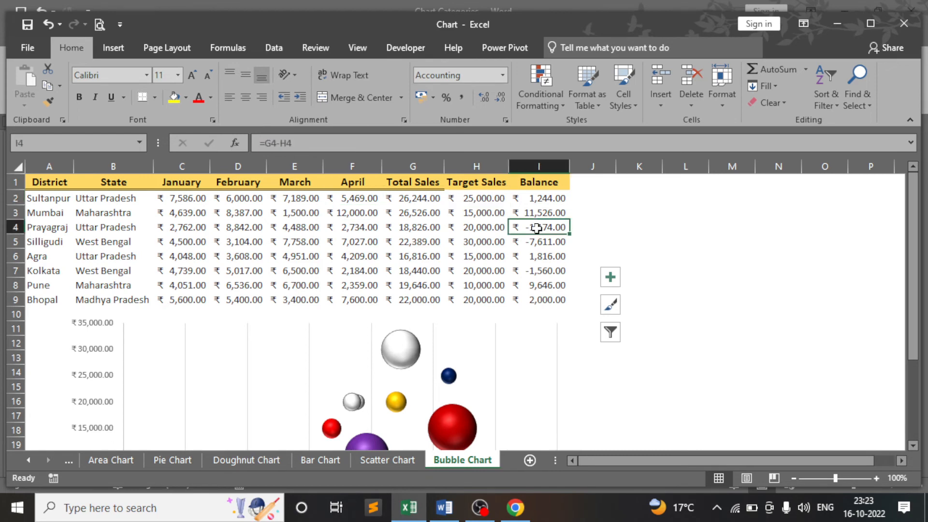
pyautogui.click(480, 231)
pyautogui.click(414, 231)
pyautogui.click(348, 228)
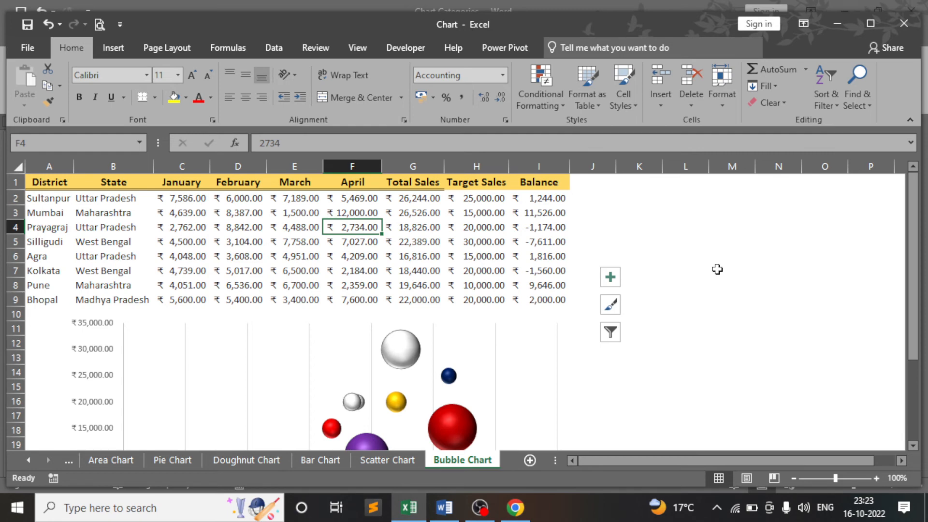
pyautogui.write('4000')
pyautogui.press('Return')
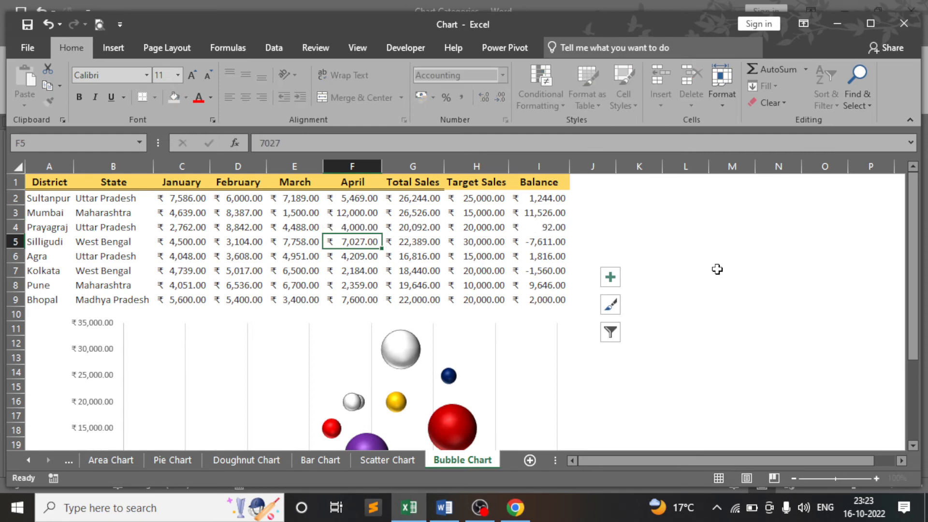
pyautogui.scroll(-2, 717, 269)
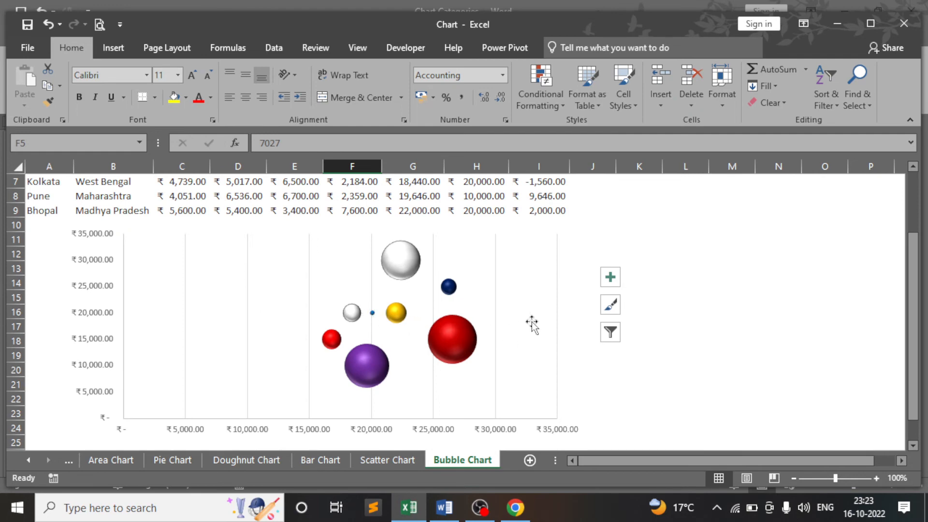
# - Set Prayagraj's April sales in F4 to 7000 and check its bubble in the chart
pyautogui.scroll(2, 526, 328)
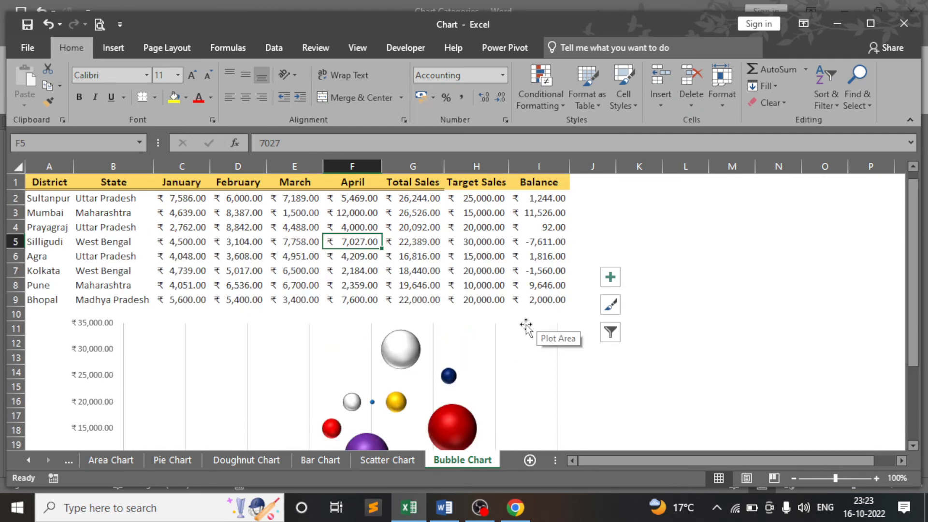
pyautogui.click(541, 229)
pyautogui.click(395, 227)
pyautogui.click(372, 225)
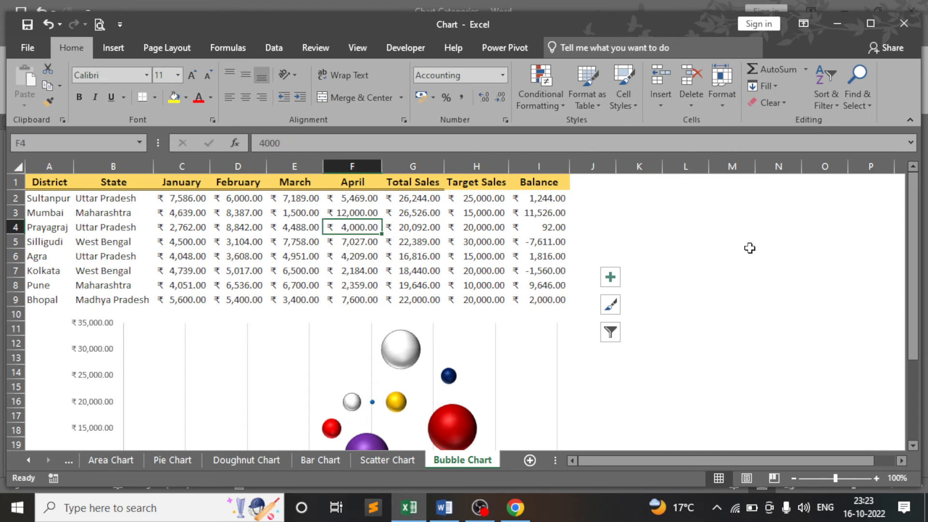
pyautogui.write('7,')
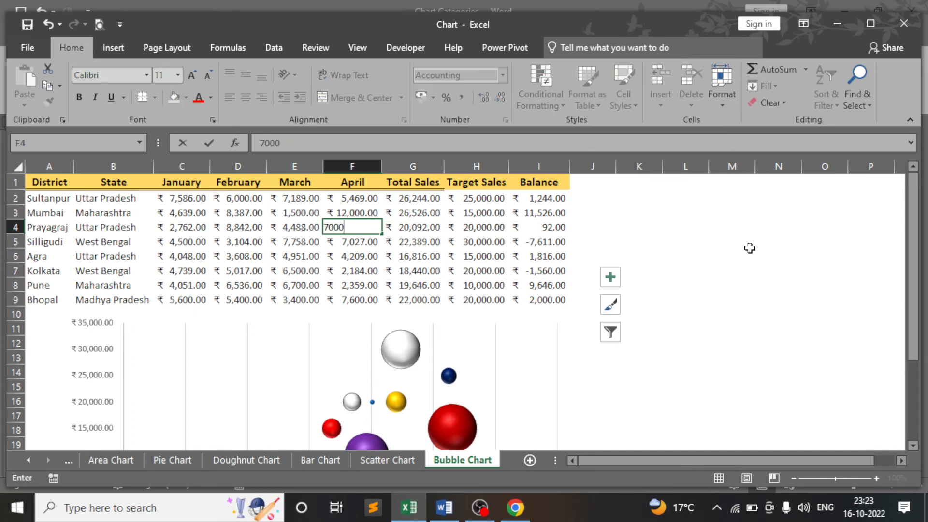
pyautogui.write('000')
pyautogui.press('Return')
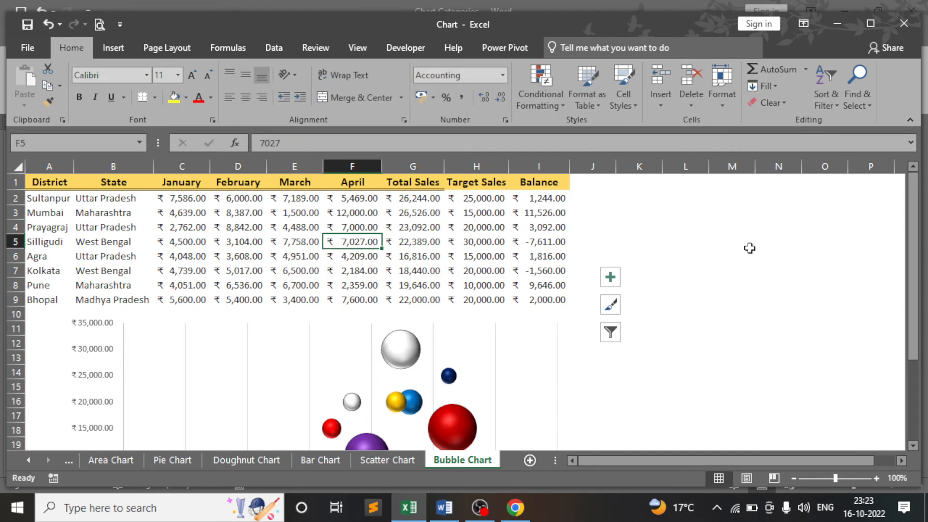
pyautogui.scroll(-2, 750, 248)
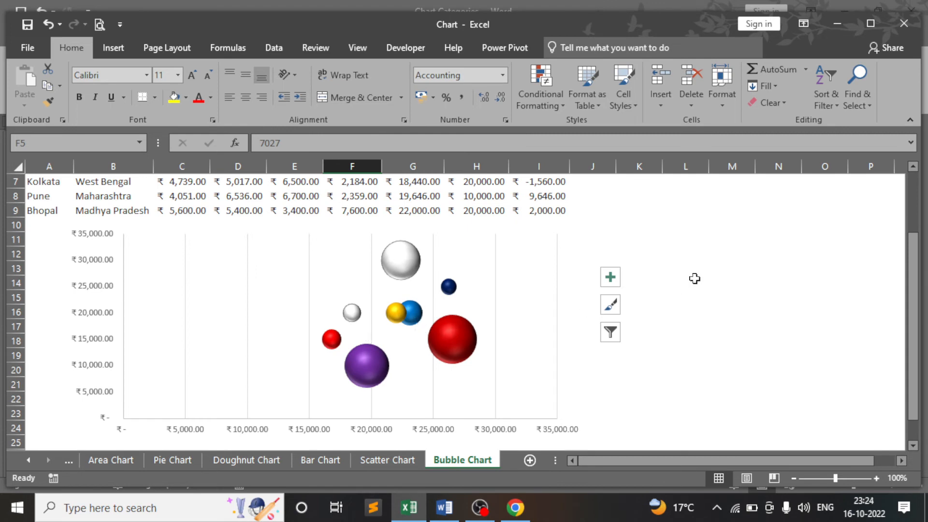
# - Highlight the Total Sales, Target Sales and Balance values in rows 2 to 9 in turn and compare them with the bubbles
pyautogui.scroll(2, 695, 278)
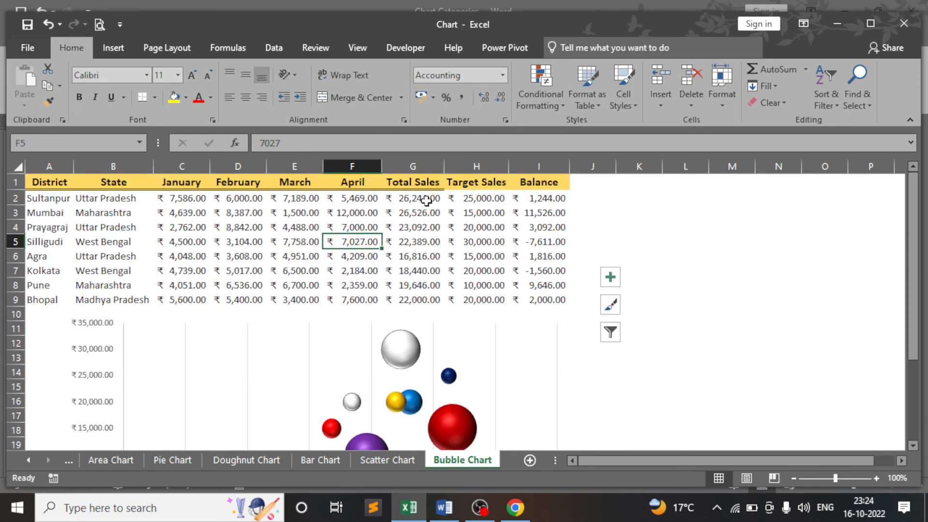
pyautogui.moveTo(426, 201); pyautogui.dragTo(416, 296)
pyautogui.scroll(-1, 645, 268)
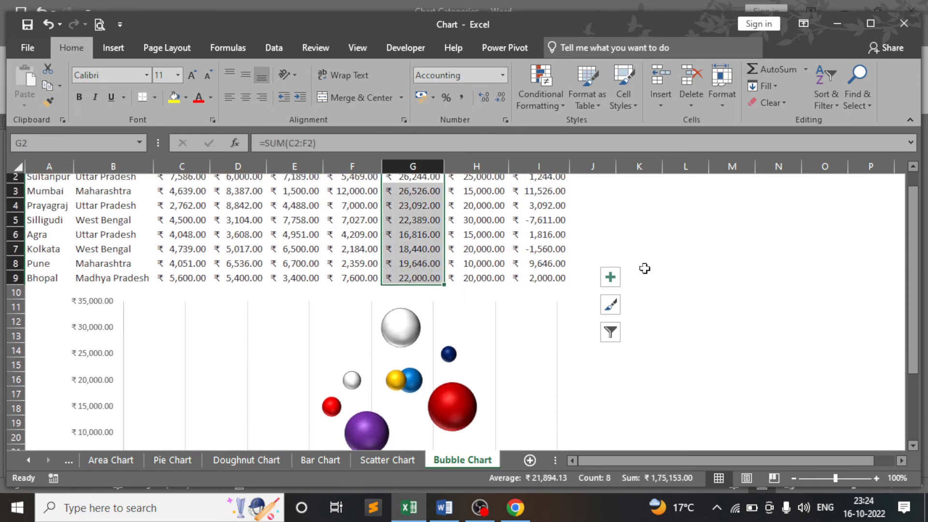
pyautogui.scroll(-1, 645, 268)
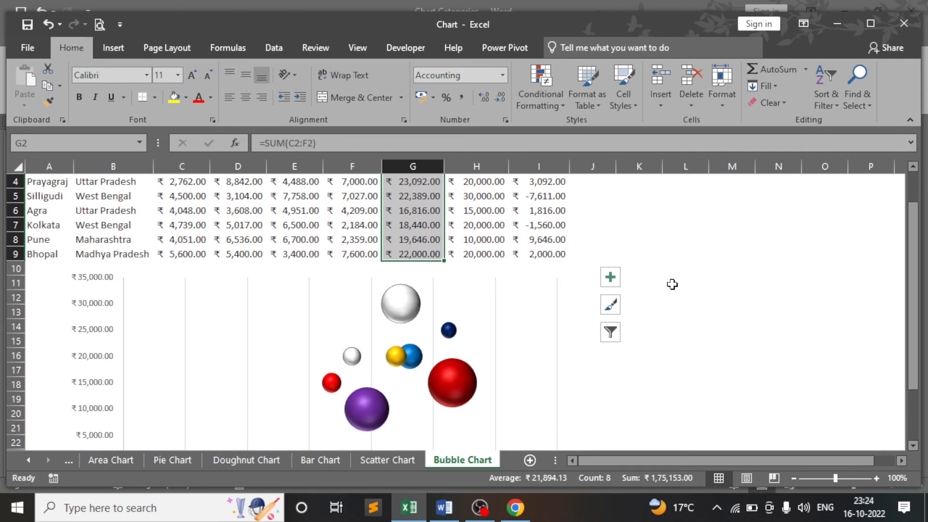
pyautogui.scroll(1, 673, 285)
pyautogui.moveTo(474, 198); pyautogui.dragTo(467, 301)
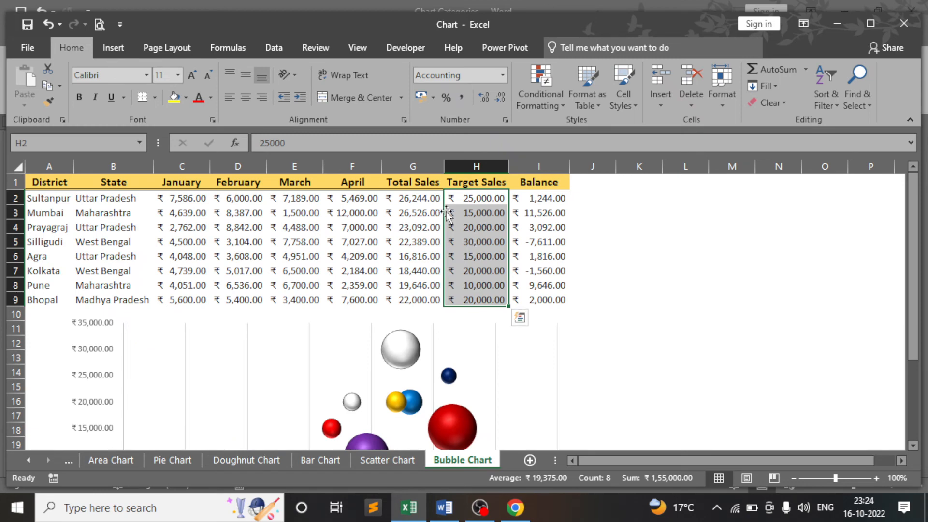
pyautogui.moveTo(535, 202); pyautogui.dragTo(532, 294)
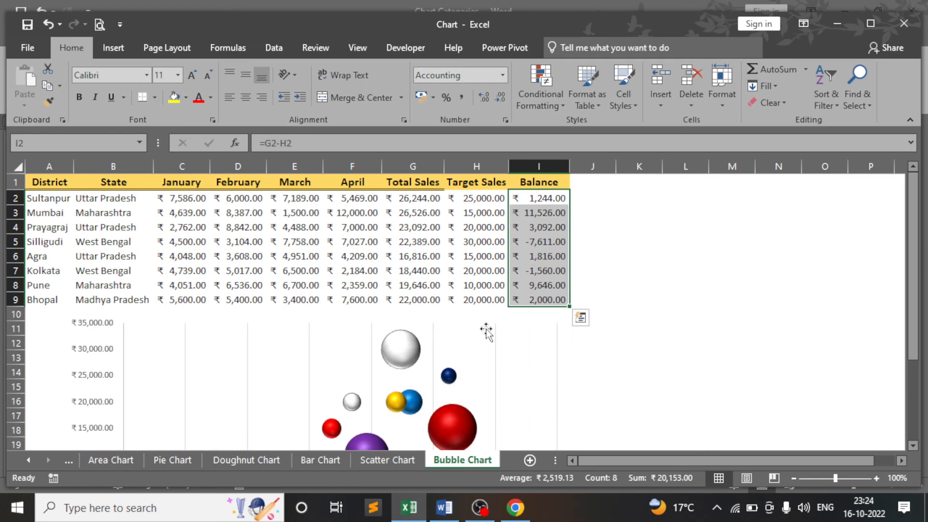
# - Set Pune's target sales in H8 to 20000 and check its bubble in the chart
pyautogui.click(457, 258)
pyautogui.click(476, 288)
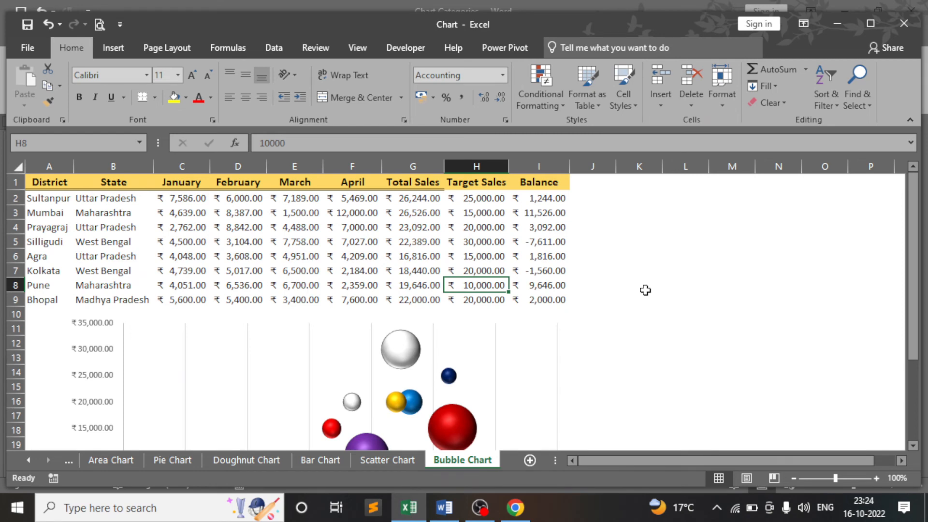
pyautogui.write('20000')
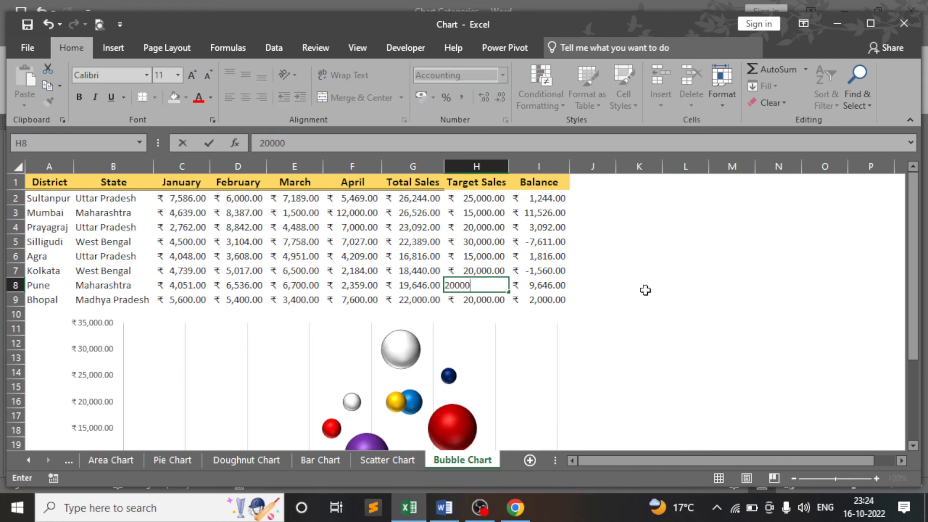
pyautogui.press('Return')
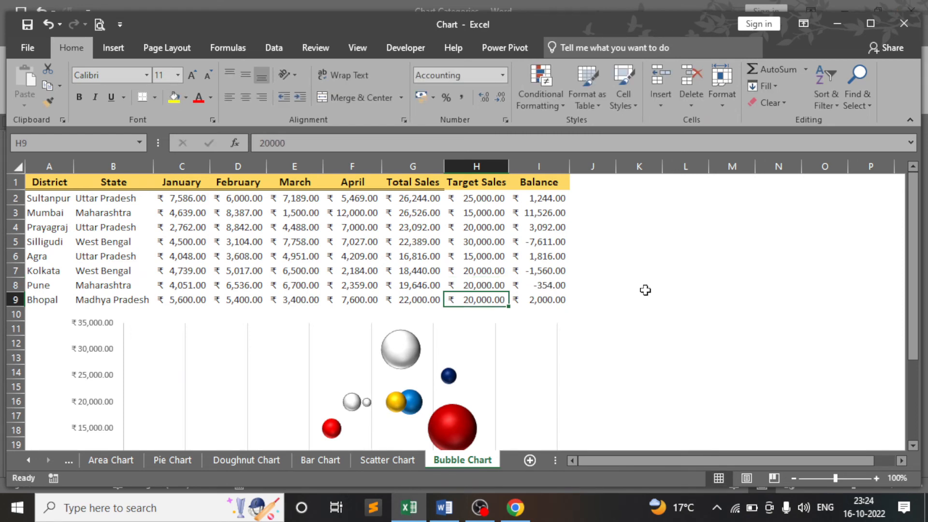
pyautogui.scroll(-2, 578, 295)
pyautogui.scroll(2, 546, 300)
# - Set Pune's April sales in F8 to 7000 and check its bubble in the chart
pyautogui.click(537, 287)
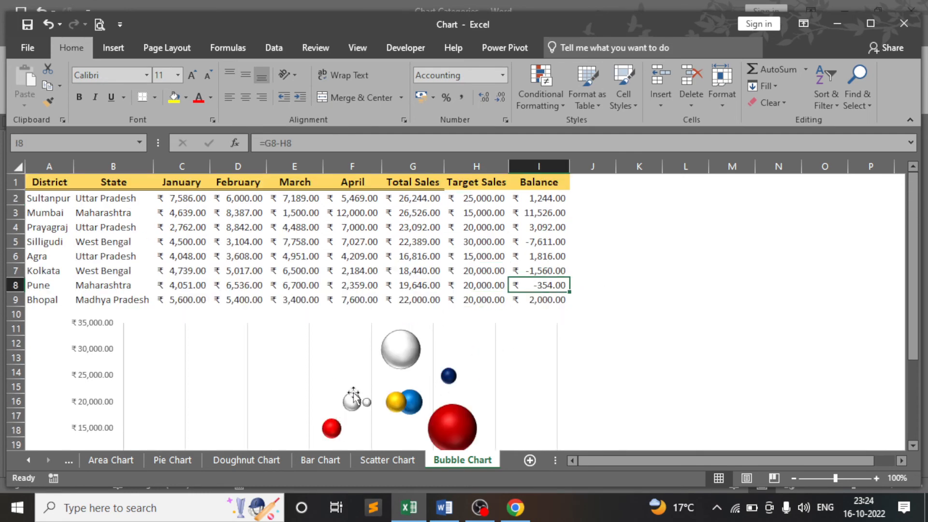
pyautogui.click(341, 284)
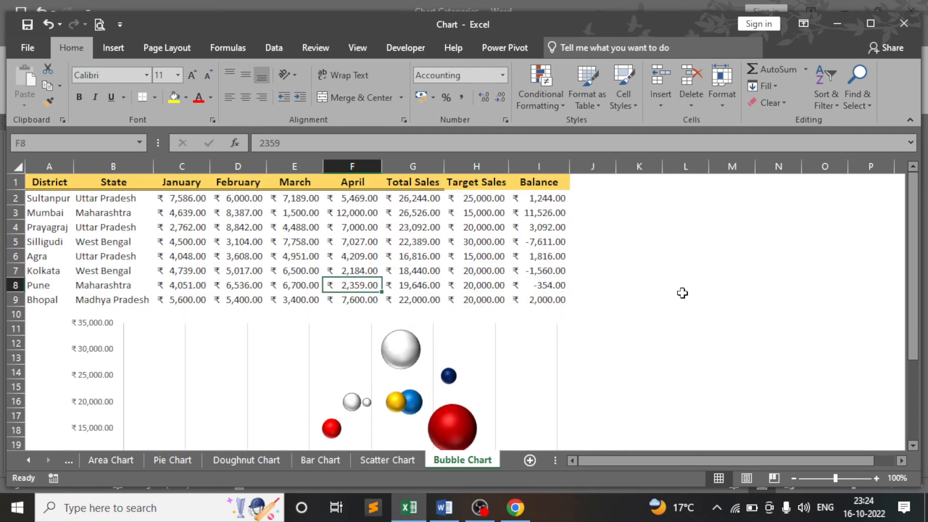
pyautogui.write('70')
pyautogui.press('Return')
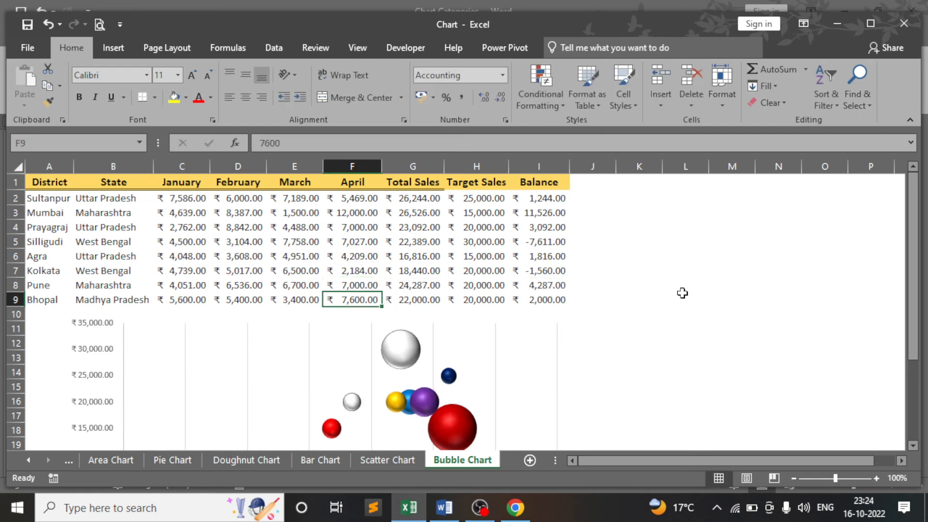
pyautogui.scroll(-1, 661, 355)
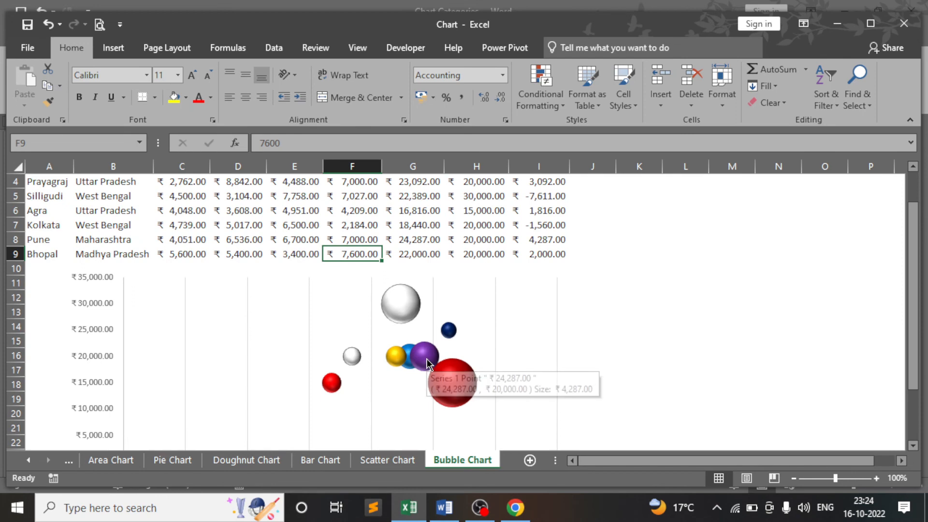
# - Set Pune's April sales in F8 to 12000 and check its bubble in the chart
pyautogui.scroll(1, 460, 314)
pyautogui.press('Up')
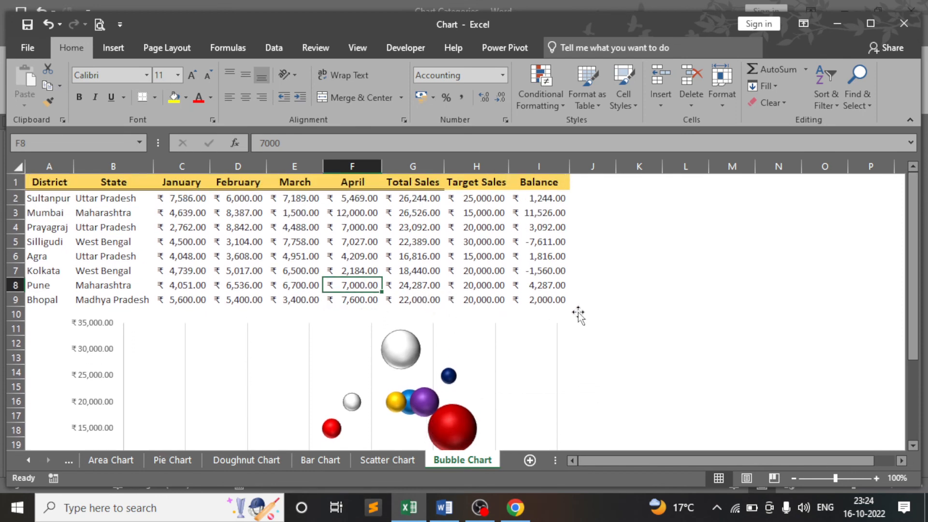
pyautogui.write('12000')
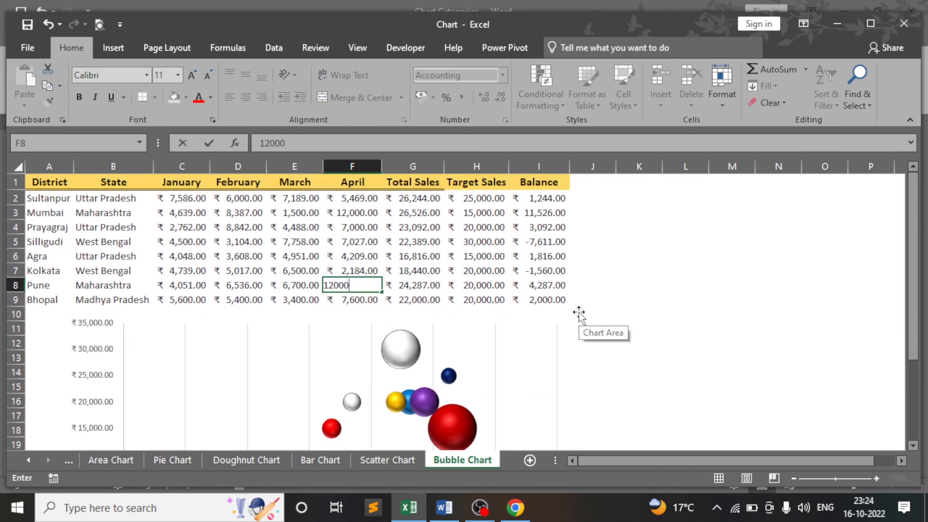
pyautogui.press('Return')
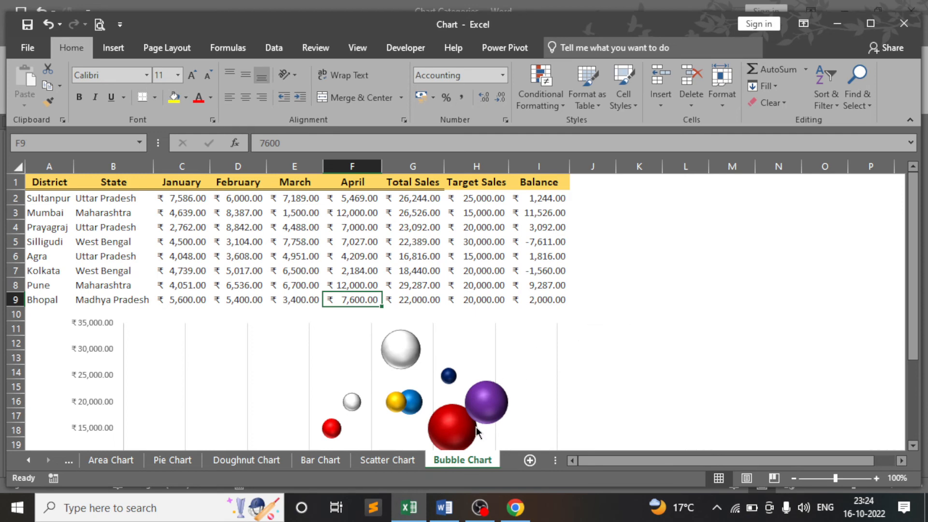
pyautogui.scroll(-1, 476, 427)
pyautogui.scroll(1, 495, 338)
# - Set Pune's target sales in H8 to 25000
pyautogui.click(482, 285)
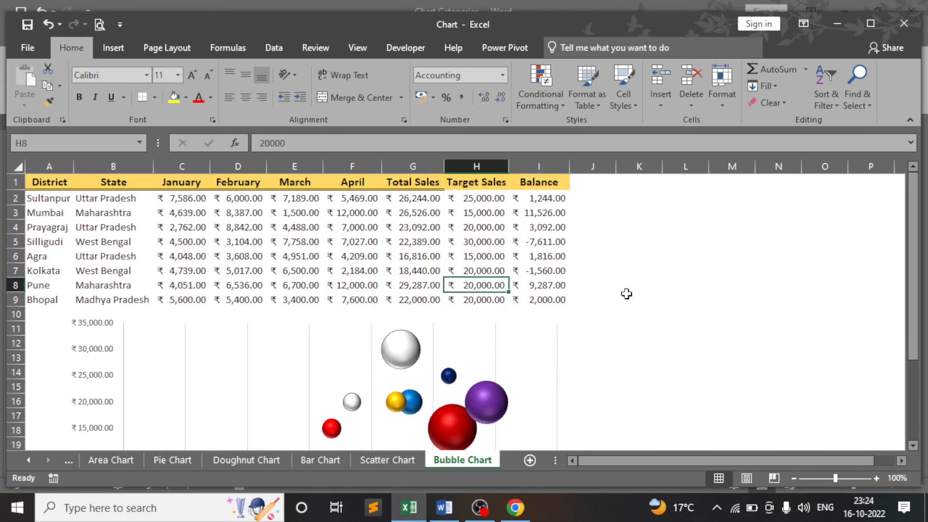
pyautogui.write('25000')
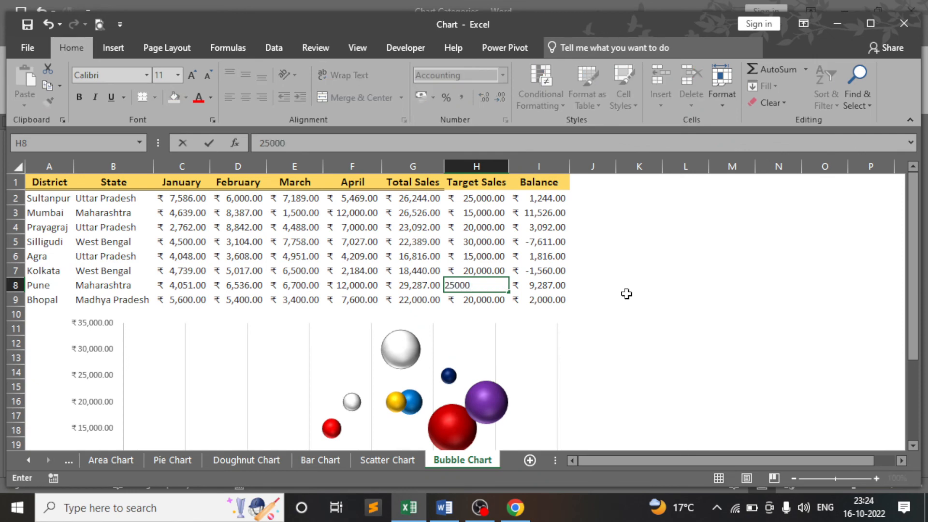
pyautogui.press('Return')
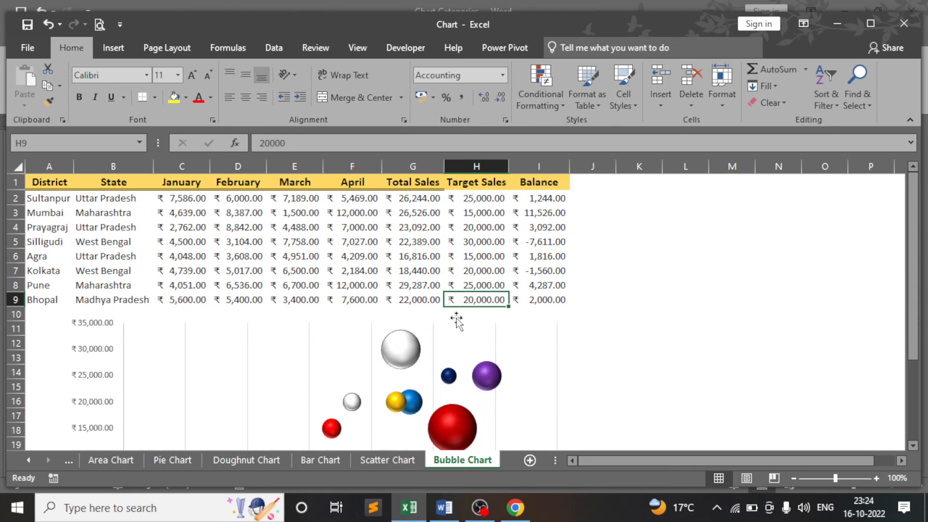
# - Highlight the Balance values in rows 2 to 9 and the chart's source ranges, and compare them with the bubbles
pyautogui.moveTo(536, 203); pyautogui.dragTo(536, 300)
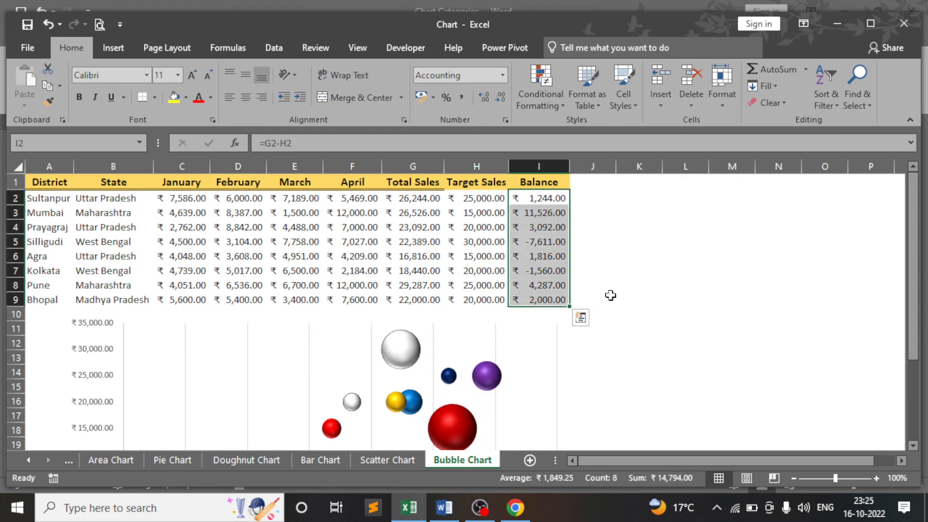
pyautogui.click(500, 226)
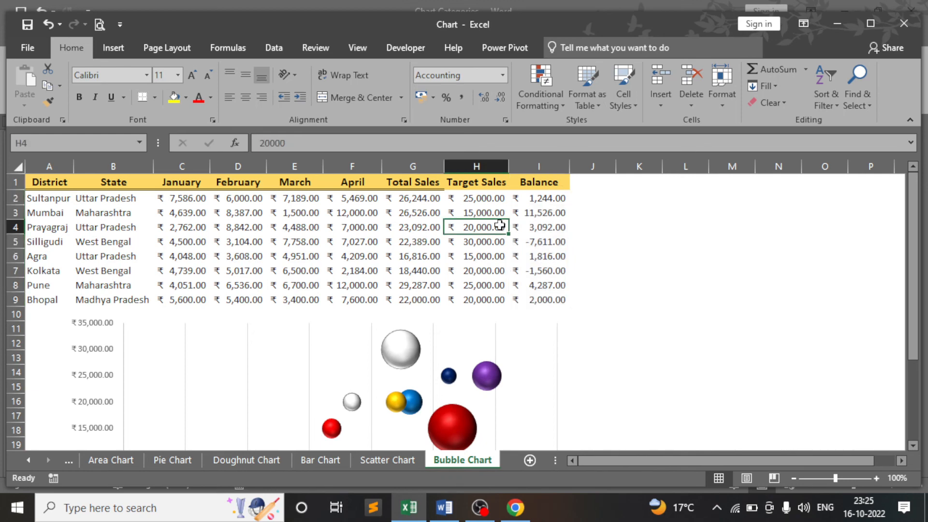
pyautogui.click(640, 266)
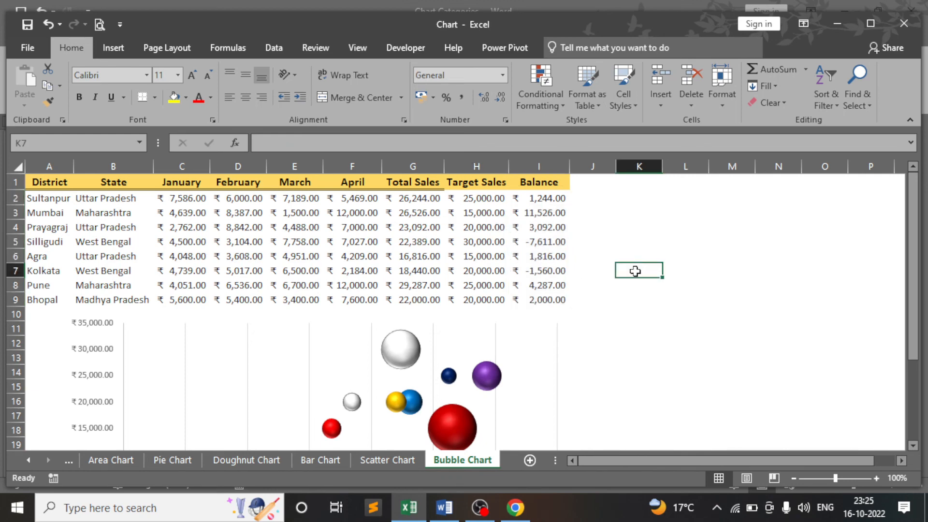
pyautogui.scroll(-3, 624, 280)
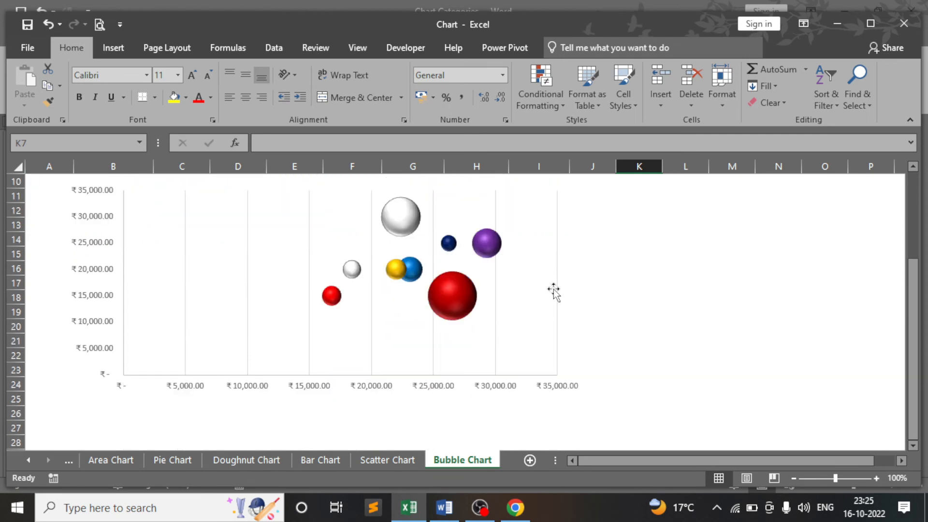
pyautogui.scroll(3, 532, 286)
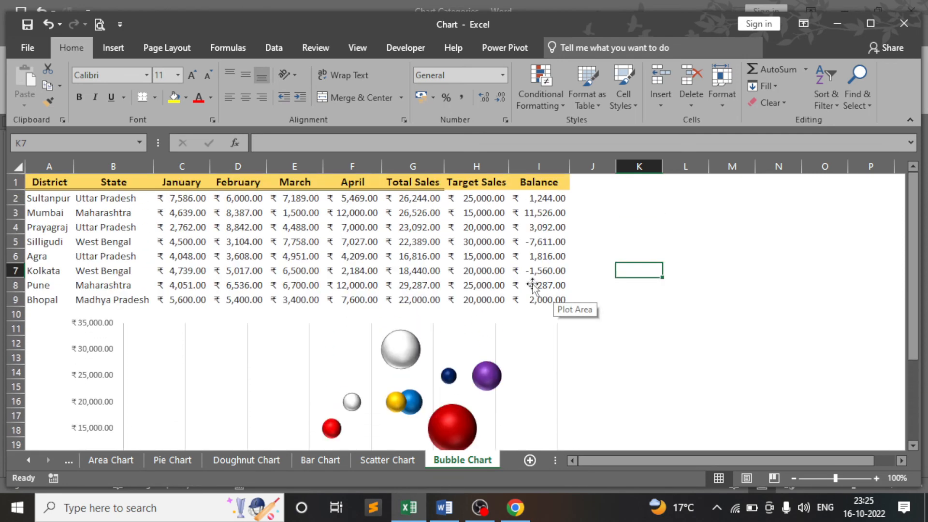
pyautogui.click(525, 324)
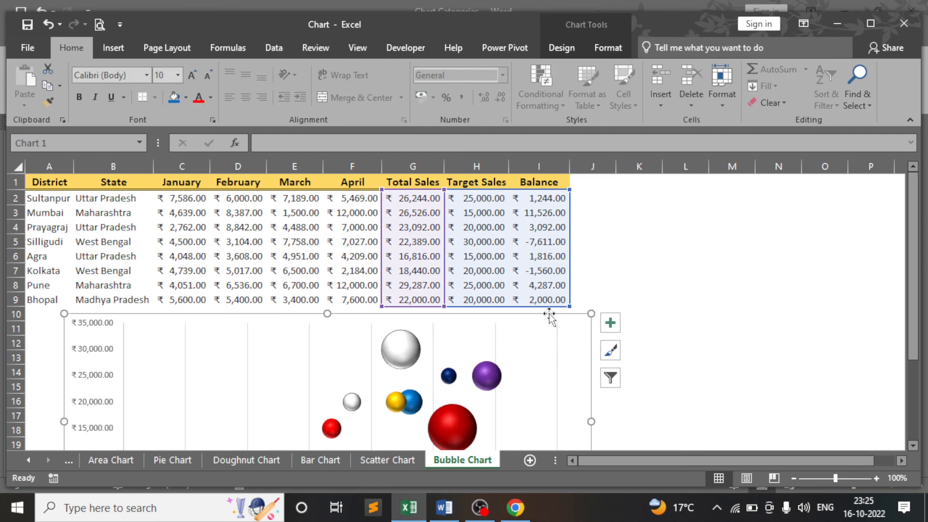
pyautogui.scroll(-1, 585, 339)
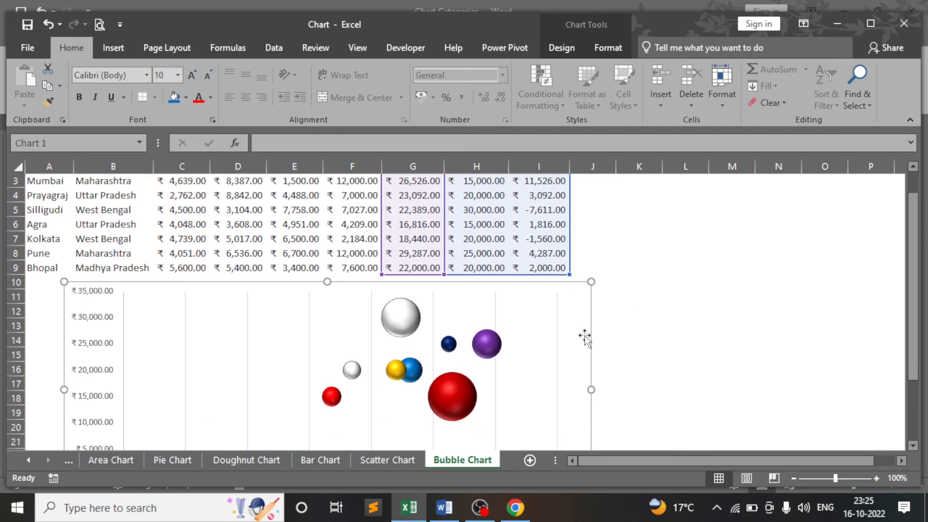
pyautogui.scroll(-2, 585, 339)
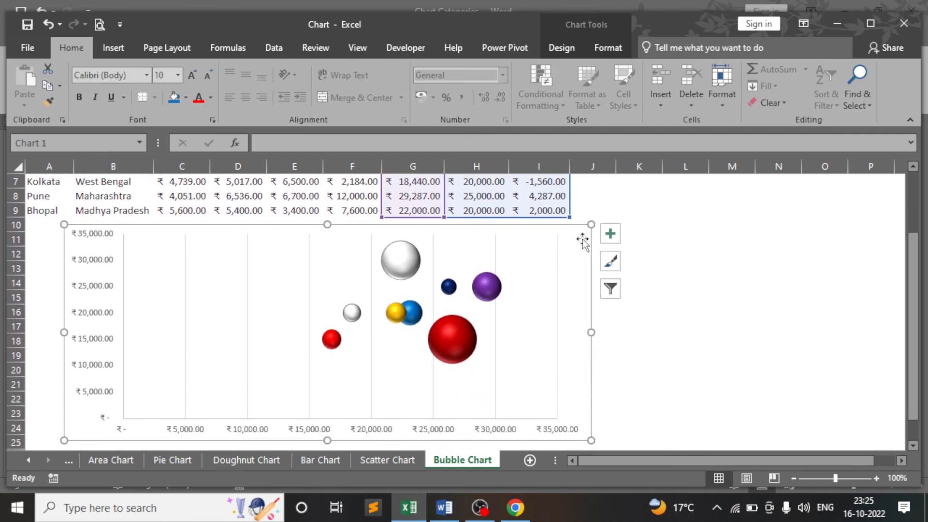
pyautogui.scroll(2, 573, 255)
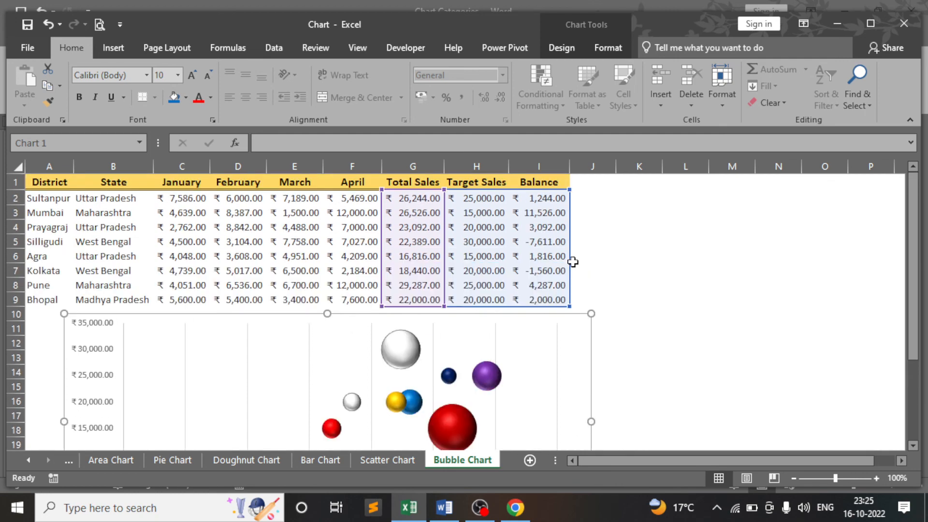
pyautogui.click(524, 255)
pyautogui.click(522, 227)
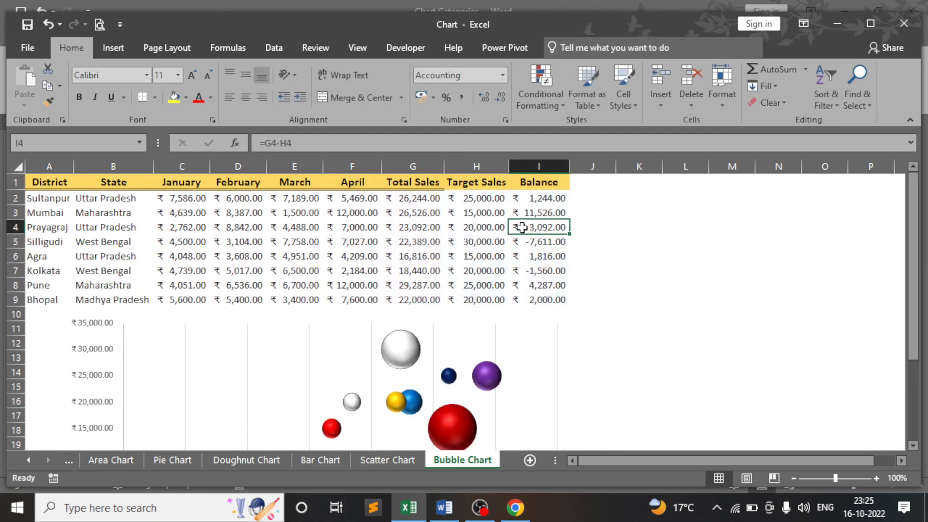
# - Add data labels above the bubbles in the chart
pyautogui.click(536, 330)
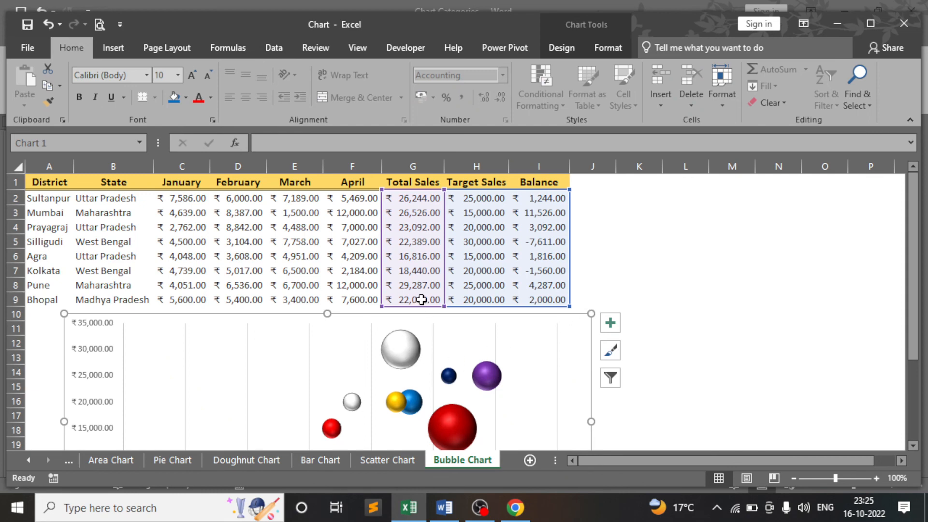
pyautogui.click(561, 48)
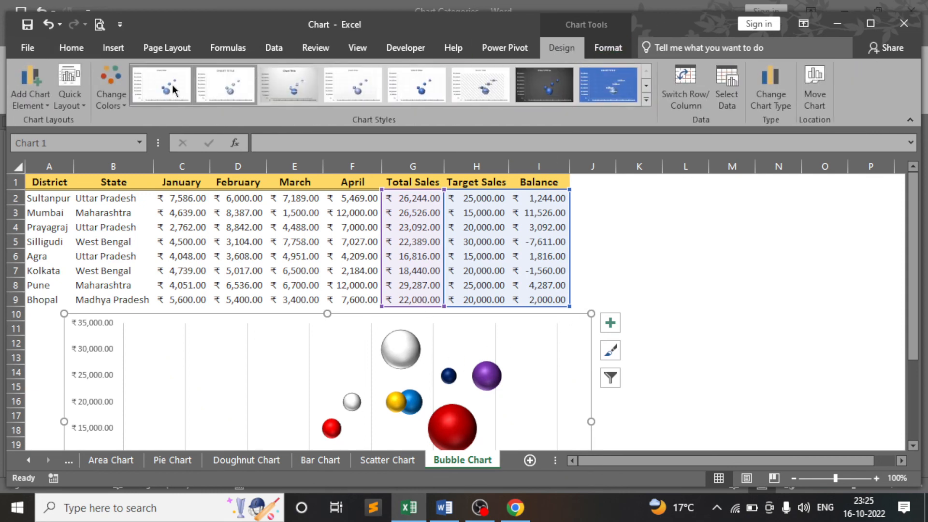
pyautogui.click(28, 91)
pyautogui.moveTo(58, 176)
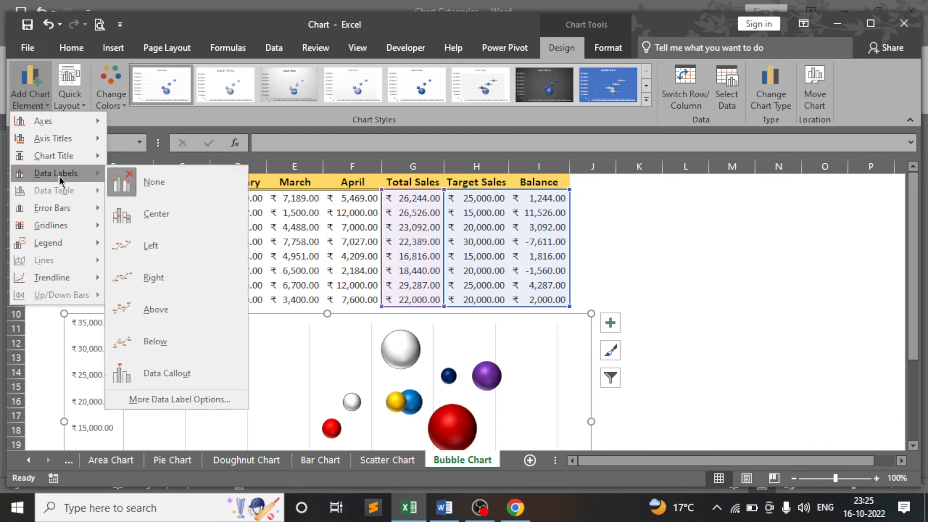
pyautogui.click(170, 310)
pyautogui.scroll(-2, 309, 348)
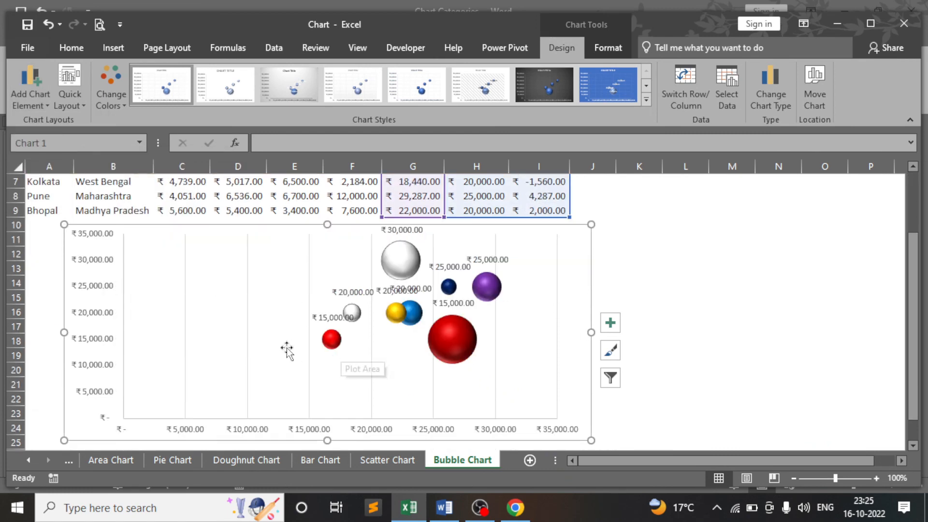
# - Move the data labels of the small red, small white, yellow and purple bubbles away from their bubbles to reduce overlap
pyautogui.doubleClick(334, 319)
pyautogui.moveTo(335, 323); pyautogui.dragTo(246, 322)
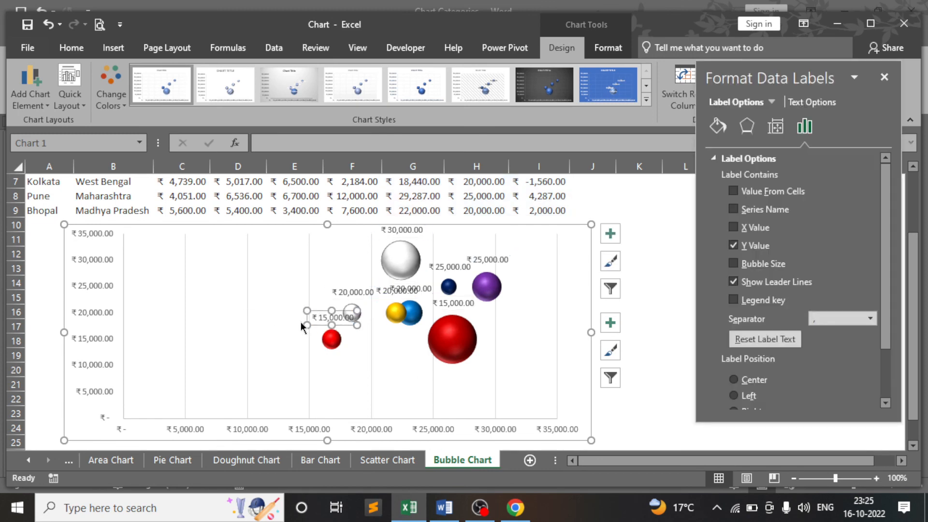
pyautogui.click(353, 293)
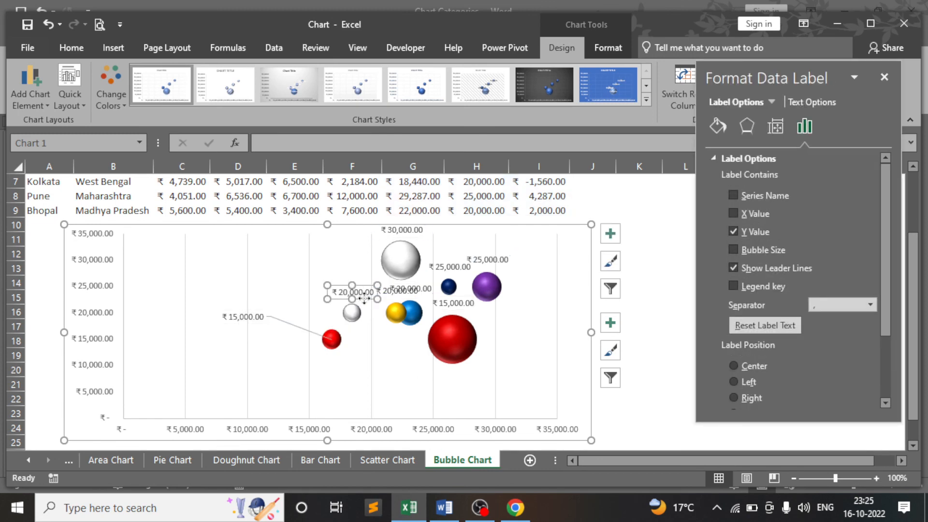
pyautogui.moveTo(365, 298); pyautogui.dragTo(295, 271)
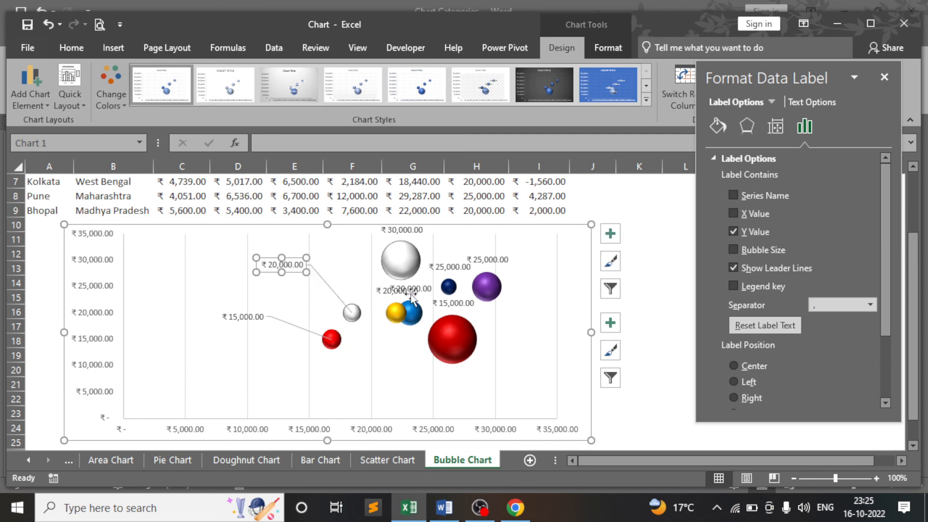
pyautogui.click(385, 290)
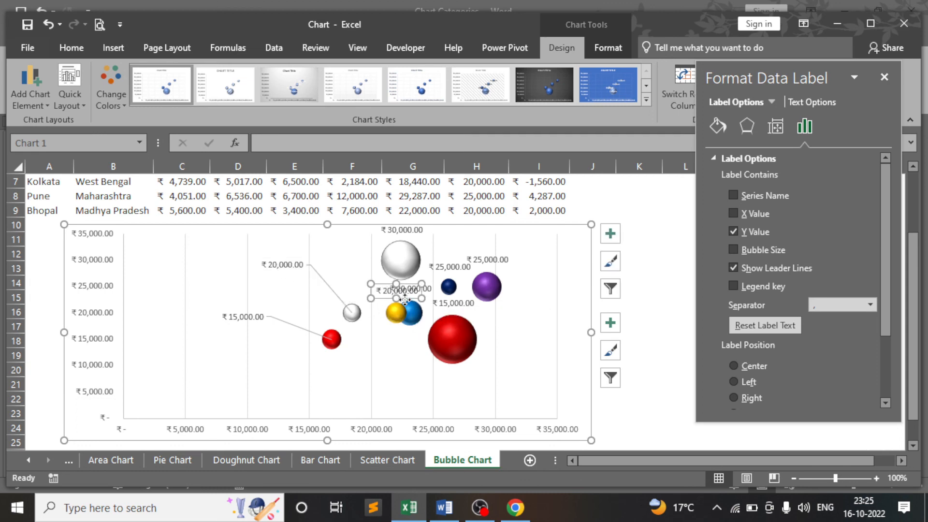
pyautogui.moveTo(405, 299); pyautogui.dragTo(355, 280)
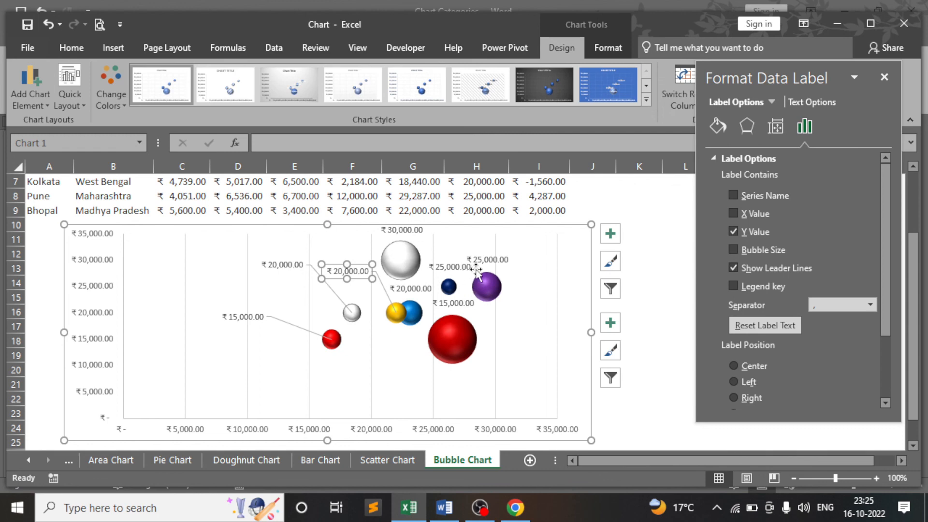
pyautogui.click(487, 259)
pyautogui.moveTo(498, 267); pyautogui.dragTo(532, 258)
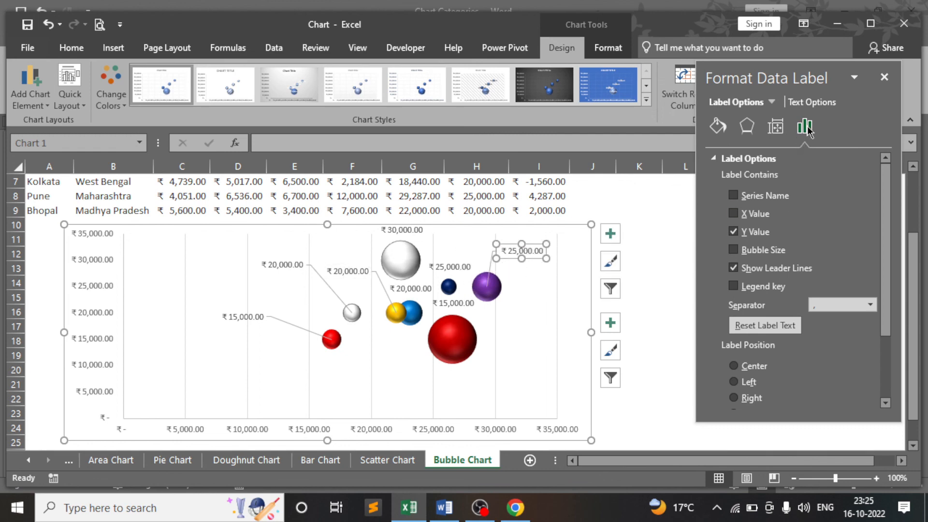
pyautogui.click(885, 77)
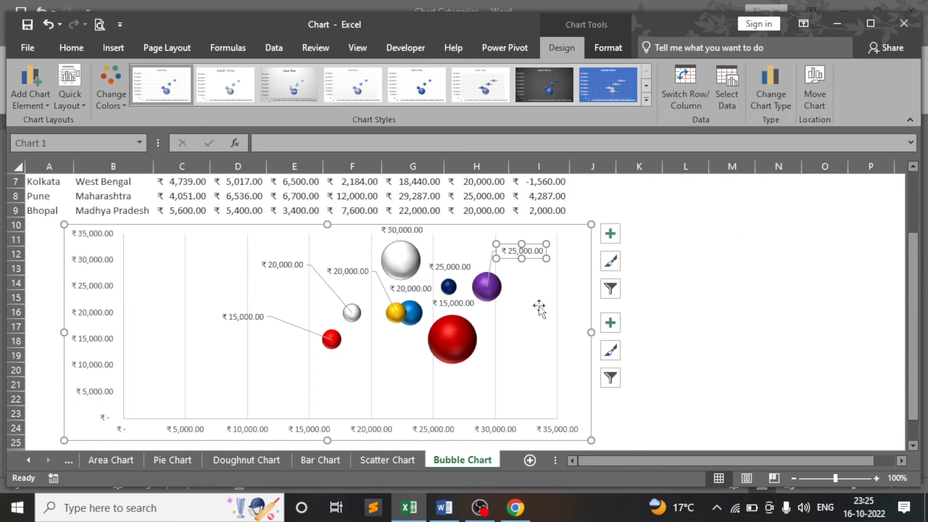
# - Highlight the Target Sales values in rows 2 to 9 and compare them with the bubbles' data labels
pyautogui.scroll(1, 542, 310)
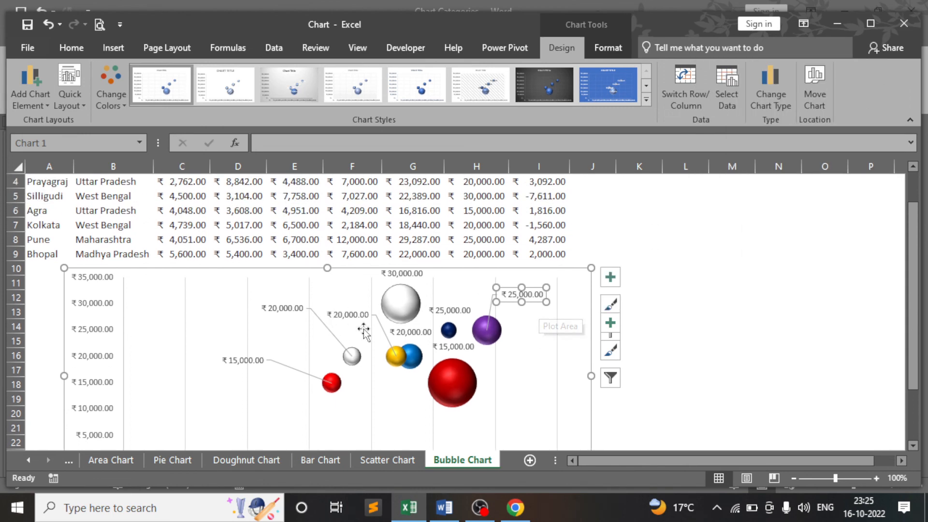
pyautogui.scroll(1, 438, 271)
pyautogui.moveTo(486, 196); pyautogui.dragTo(477, 301)
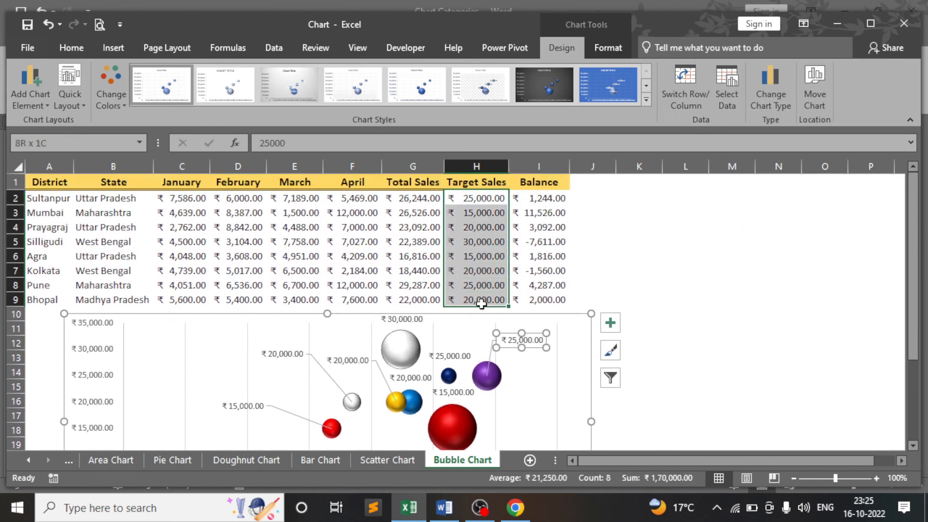
pyautogui.scroll(-1, 447, 285)
pyautogui.scroll(-1, 447, 285)
pyautogui.scroll(2, 447, 285)
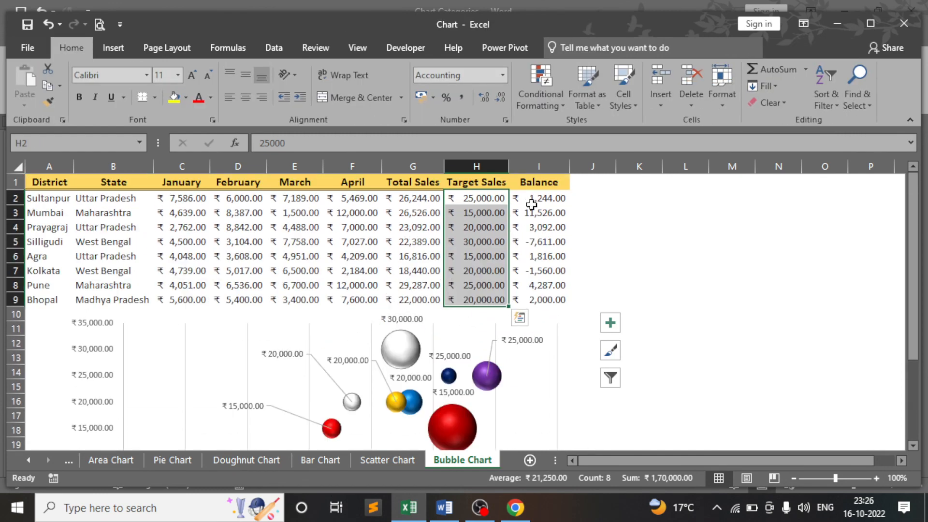
pyautogui.click(670, 285)
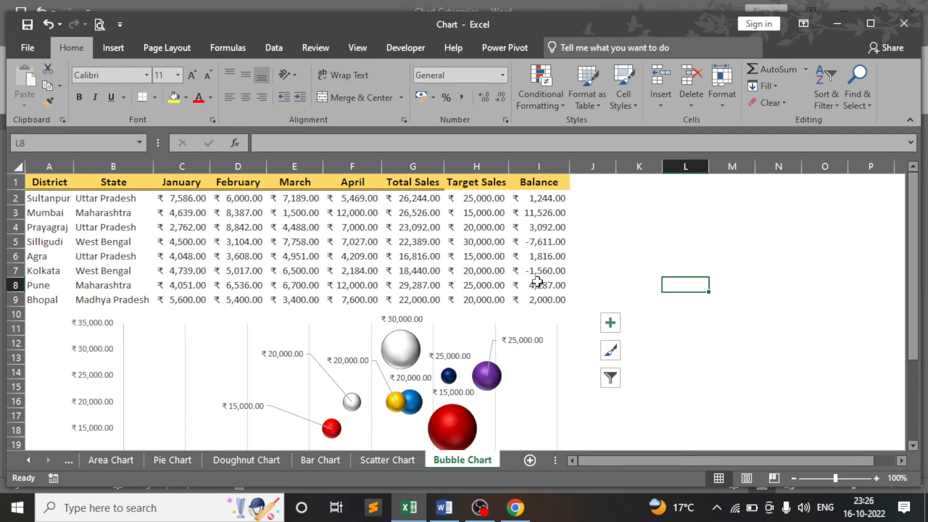
# - Try showing the bubble size in the data labels, then return them to the Y value only
pyautogui.doubleClick(528, 343)
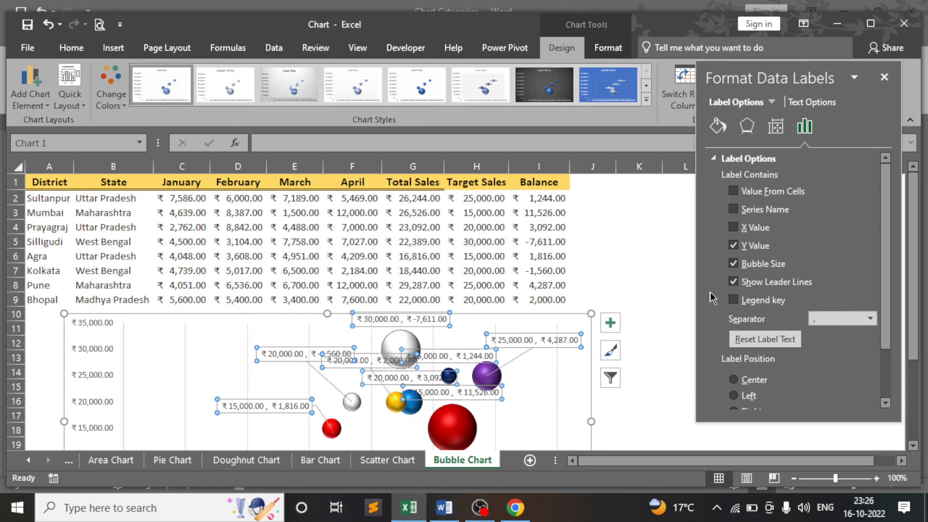
pyautogui.click(735, 229)
pyautogui.click(735, 265)
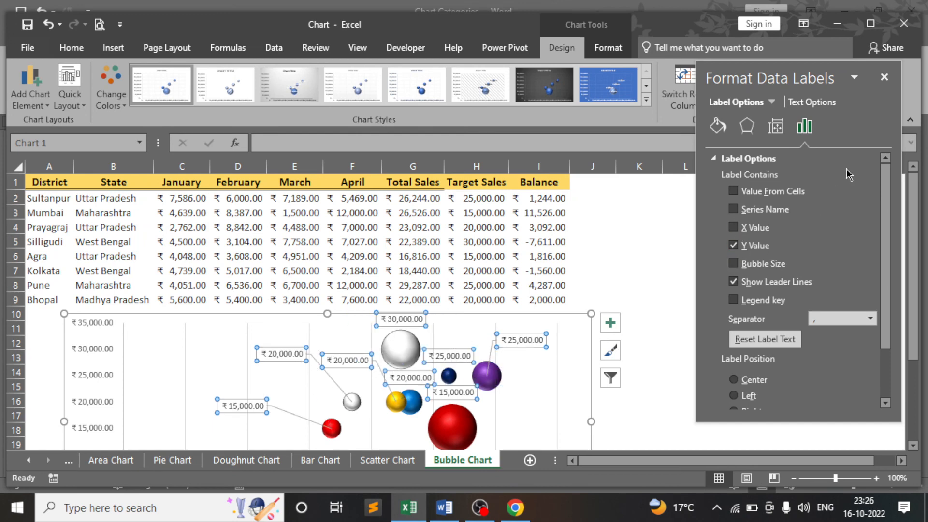
pyautogui.click(885, 77)
pyautogui.click(680, 258)
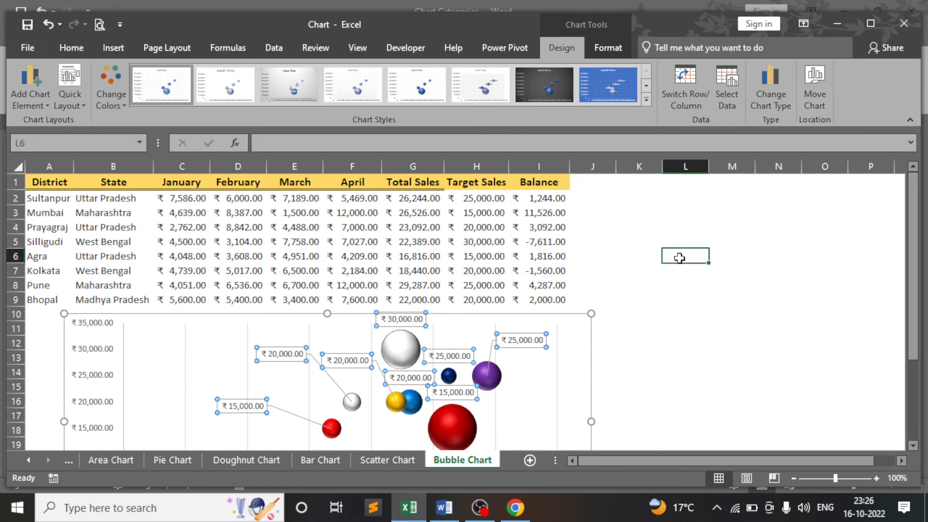
pyautogui.scroll(-2, 673, 285)
pyautogui.scroll(2, 637, 296)
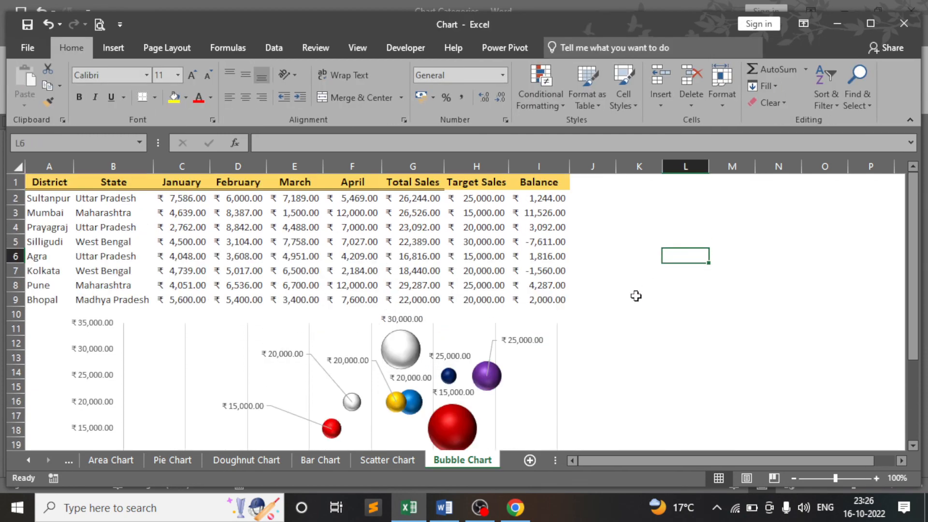
# - Auto-fit the widths of all columns in the Bubble Chart sheet so the April and Balance amounts fit their cells
pyautogui.scroll(2, 628, 301)
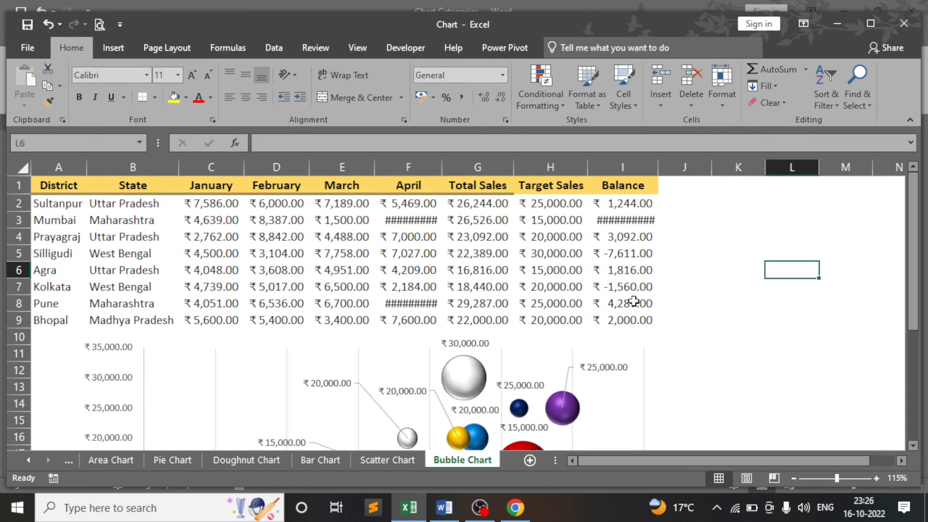
pyautogui.click(25, 168)
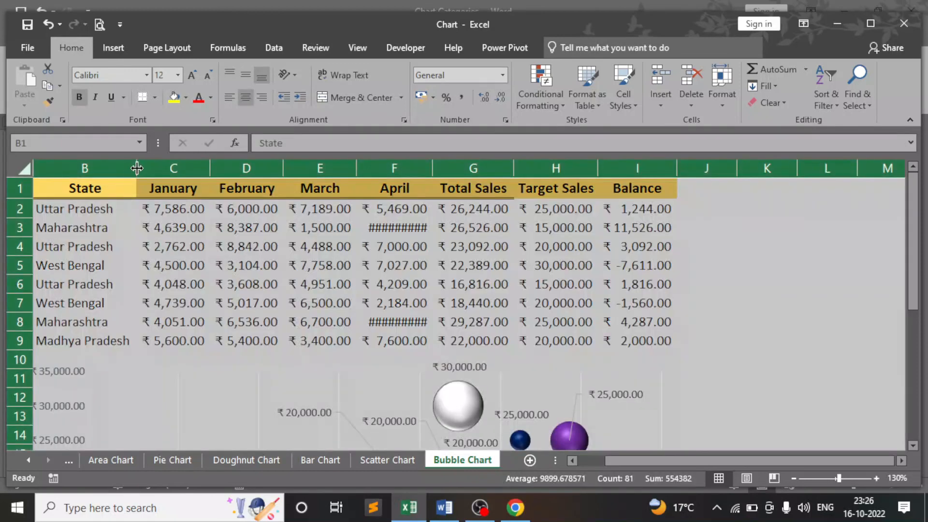
pyautogui.doubleClick(136, 168)
pyautogui.click(277, 249)
pyautogui.scroll(-3, 277, 249)
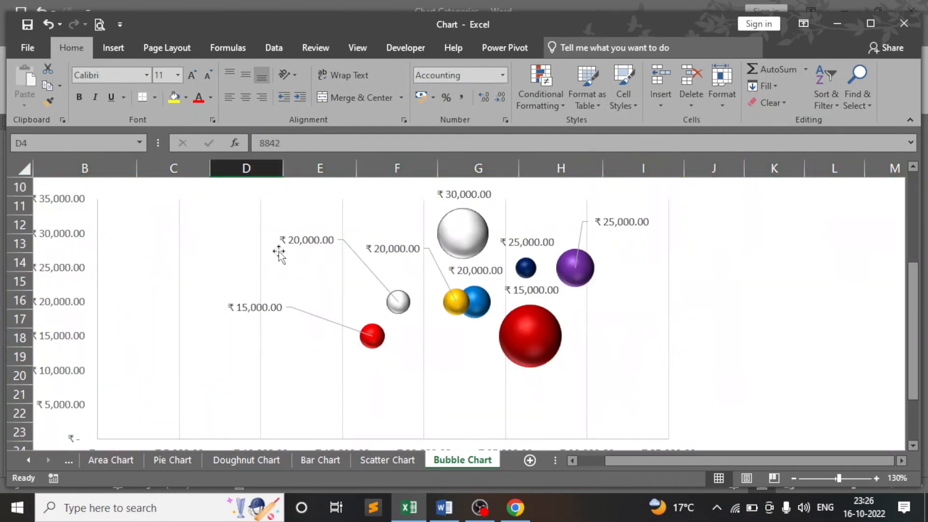
pyautogui.scroll(-3, 279, 254)
# - Switch to the Chart Categories document in Word and review the numbered list of chart types through Combo Chart
pyautogui.click(442, 509)
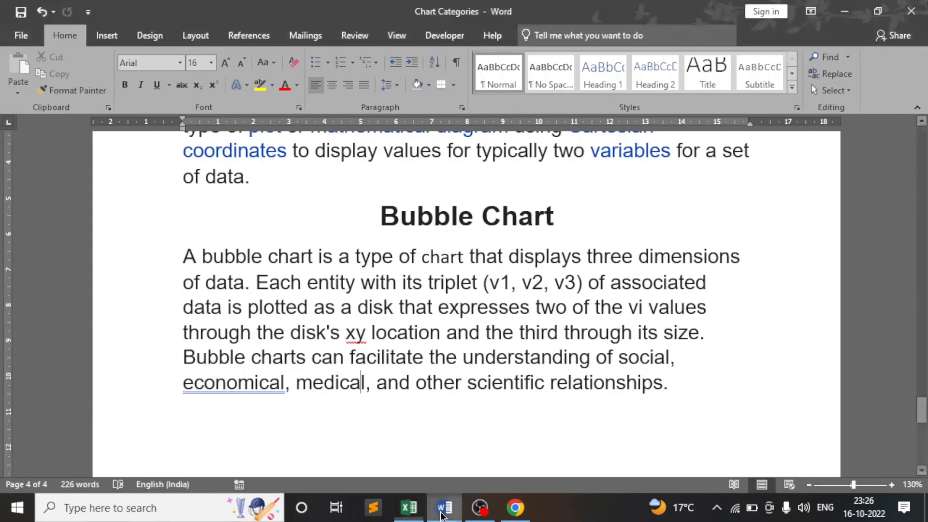
pyautogui.scroll(10, 384, 352)
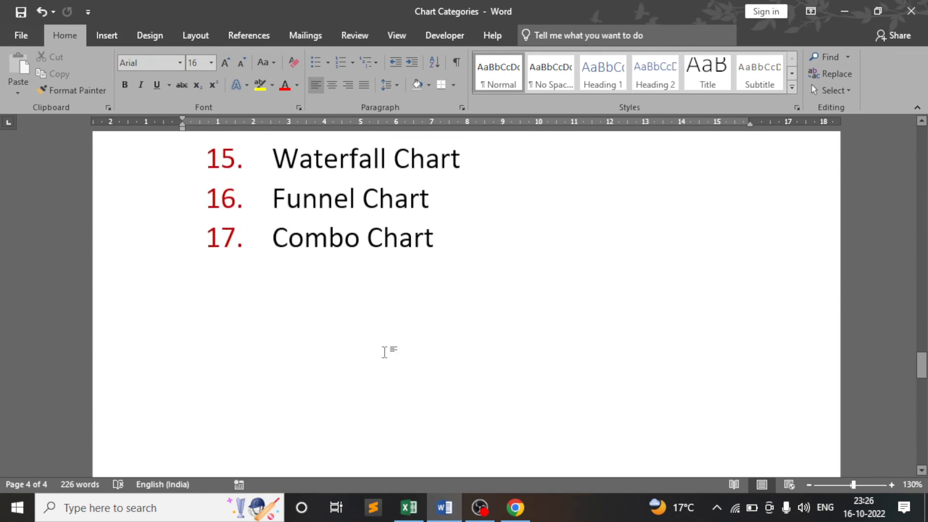
pyautogui.scroll(8, 384, 352)
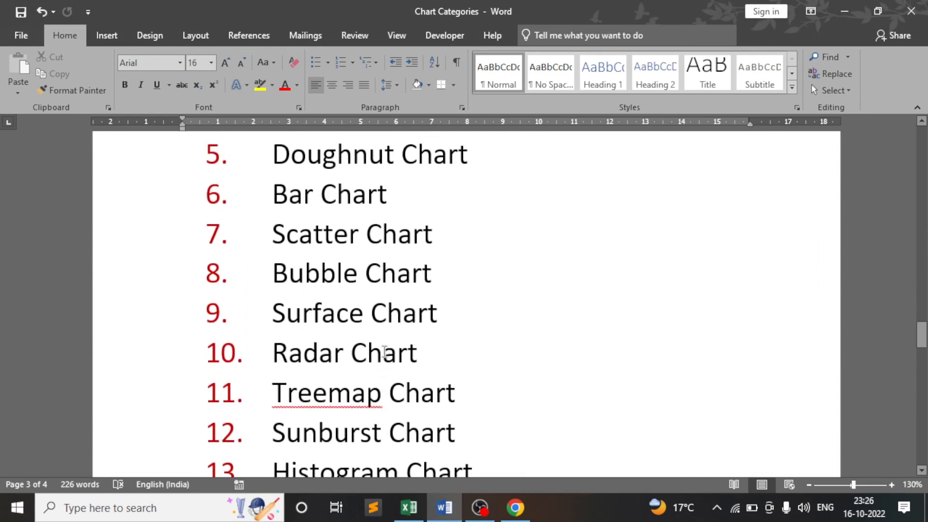
pyautogui.scroll(-3, 384, 352)
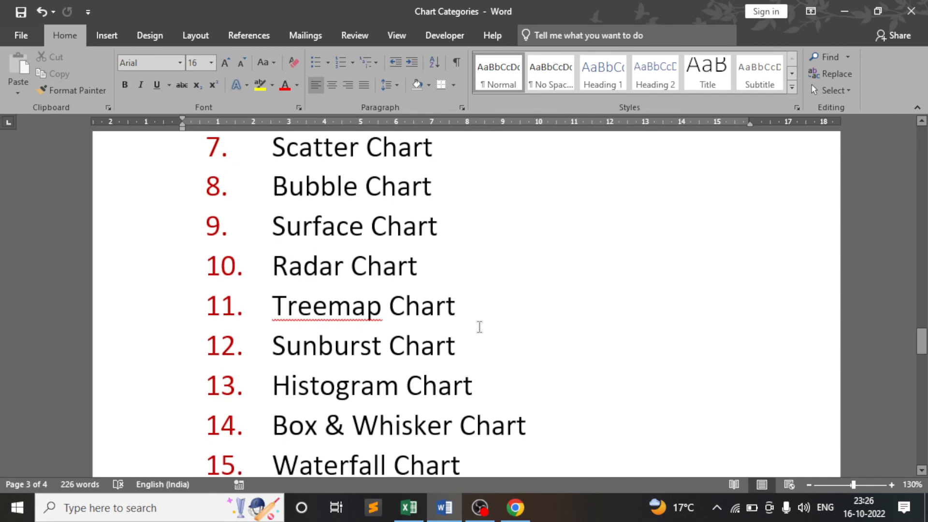
pyautogui.scroll(-1, 511, 326)
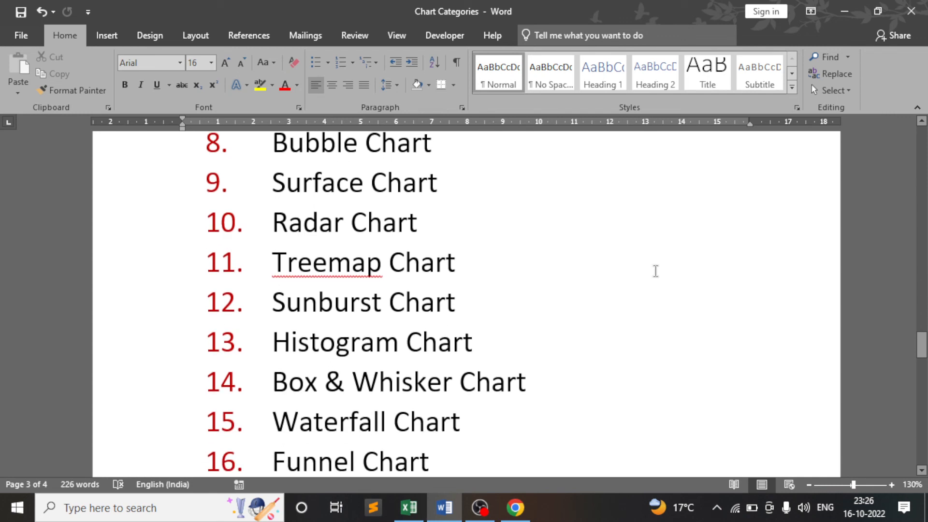
pyautogui.scroll(-2, 595, 338)
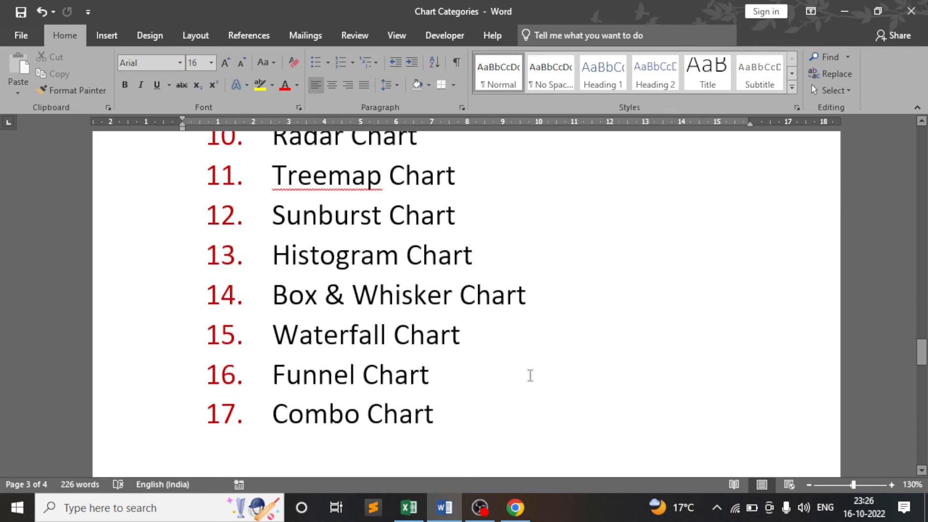
pyautogui.scroll(2, 530, 376)
pyautogui.click(481, 507)
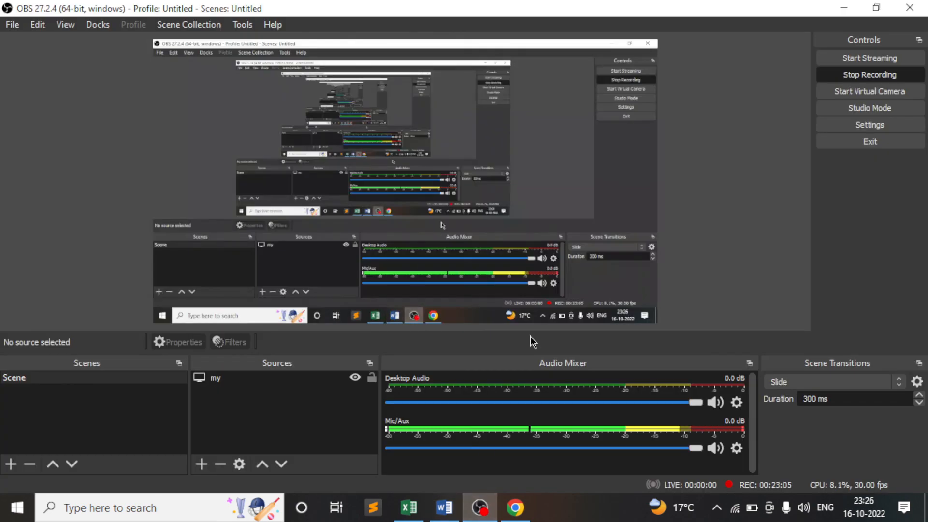